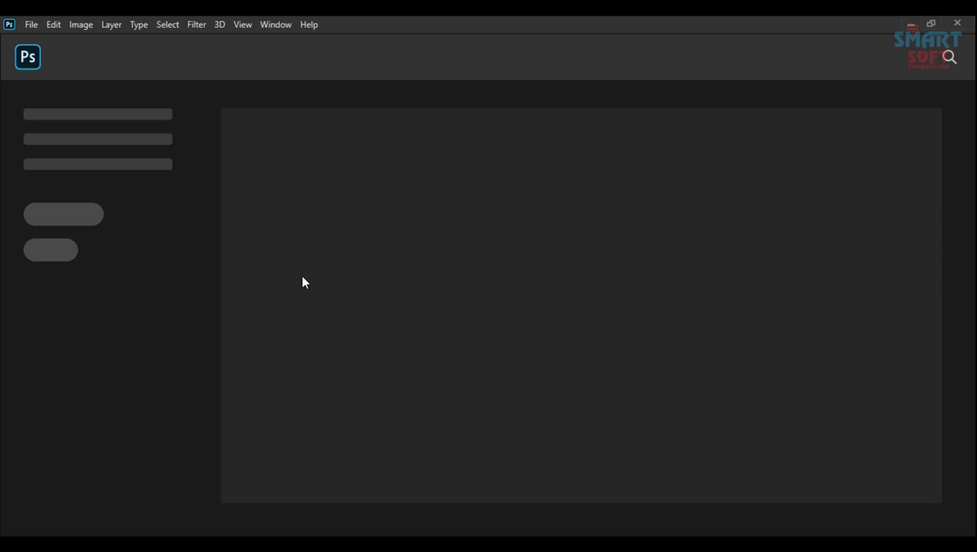
Step: Open the Featured Image picture from the Photos For Design Send me folder
key(ctrl+o)
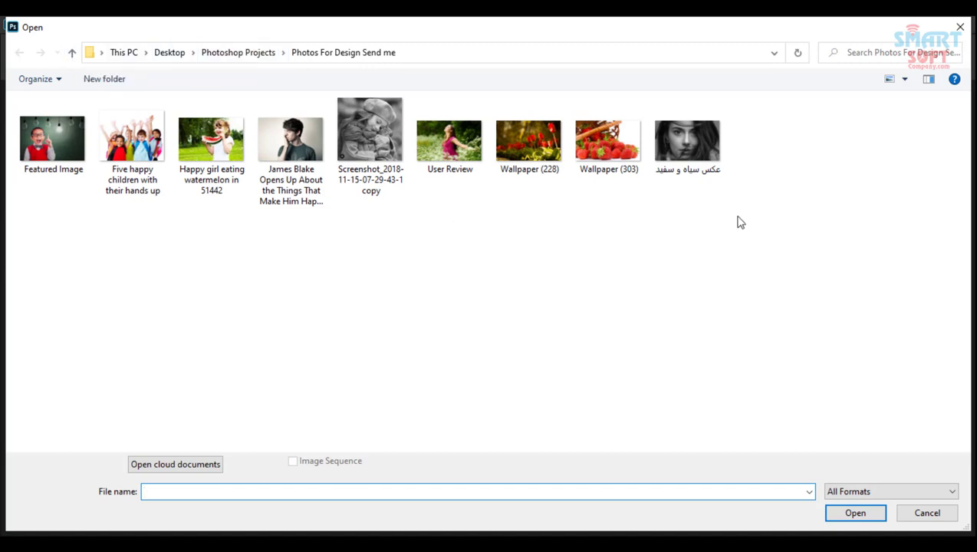
drag(734, 215, 53, 125)
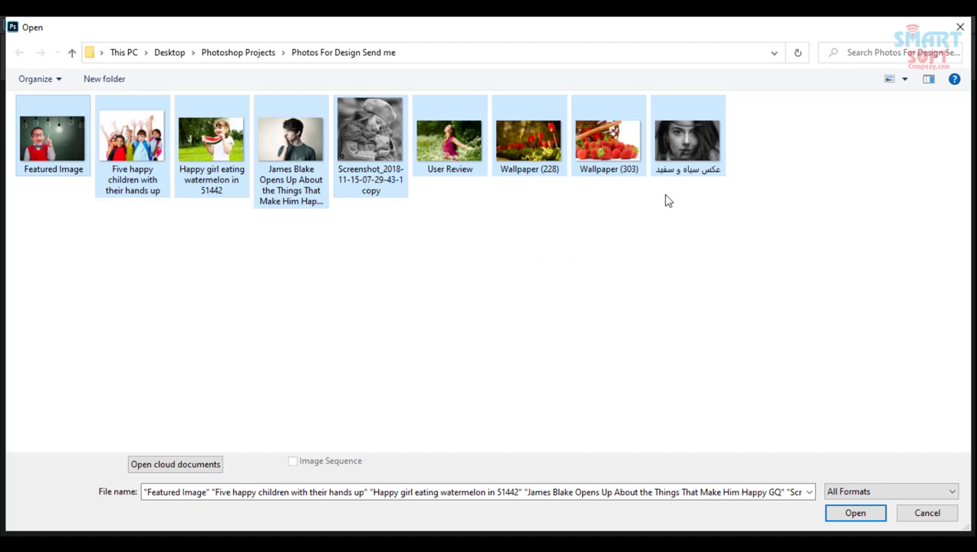
click(60, 147)
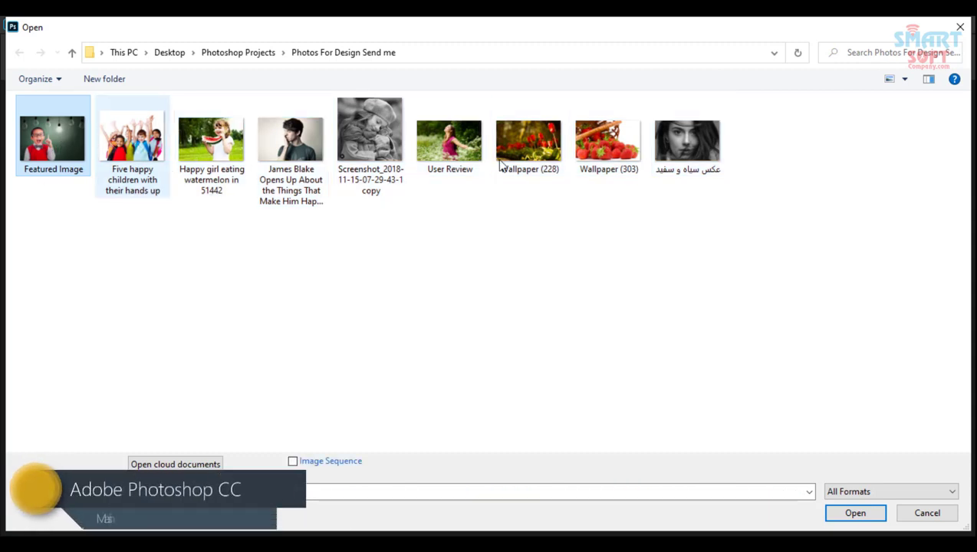
double_click(62, 134)
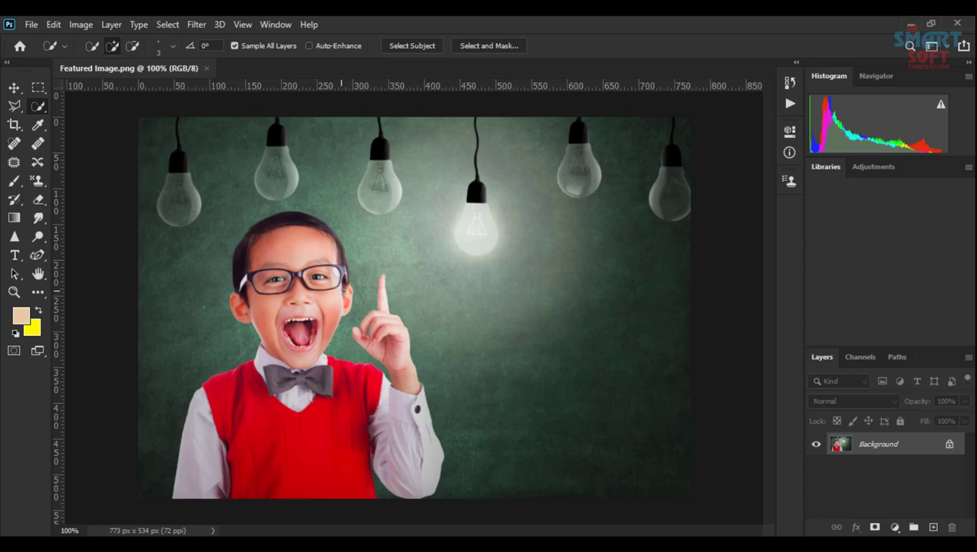
Step: Duplicate the Background layer and add a Color Overlay effect with Normal blend mode to the copy
click(13, 88)
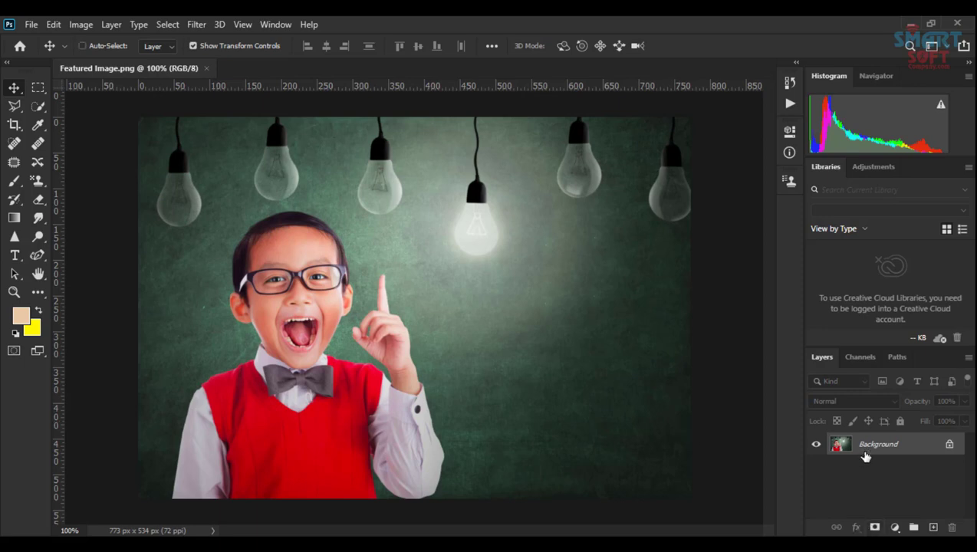
key(ctrl+j)
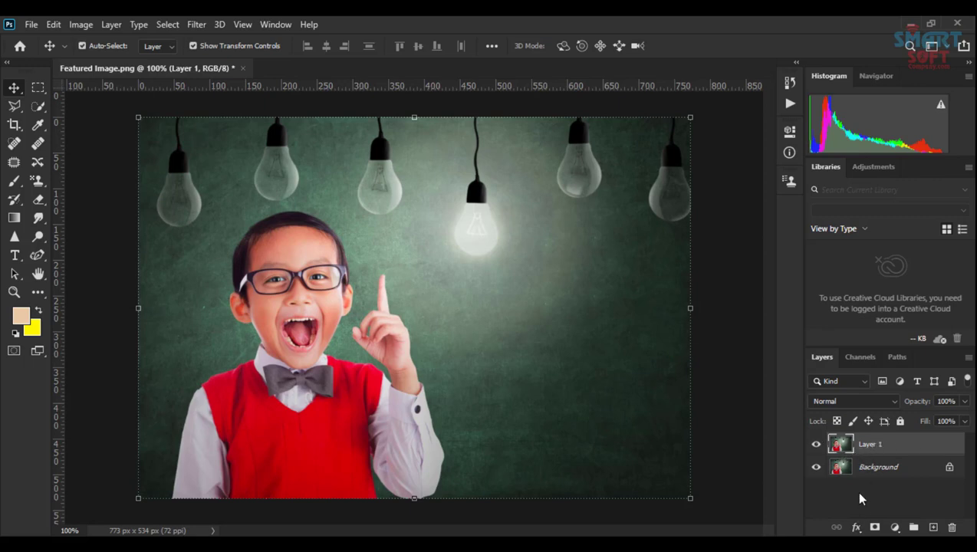
click(856, 527)
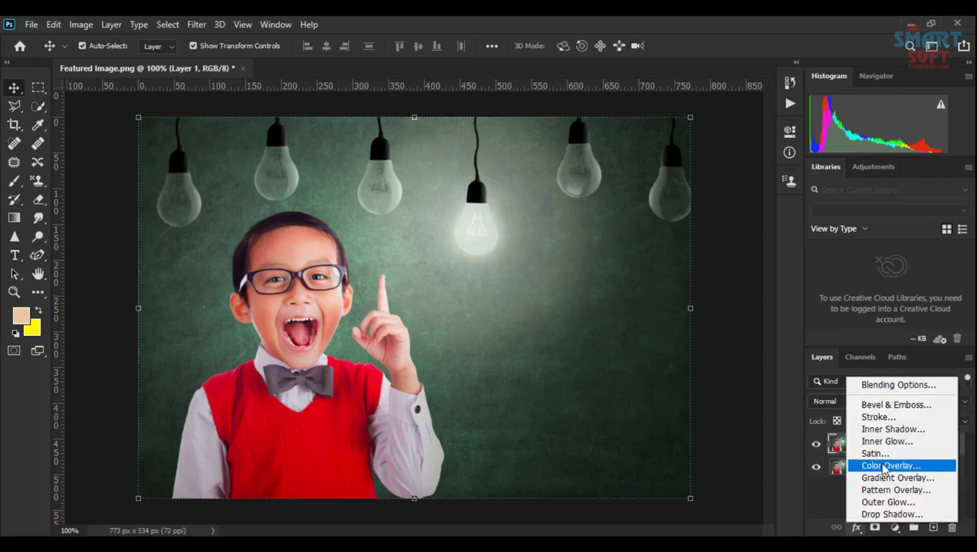
click(884, 466)
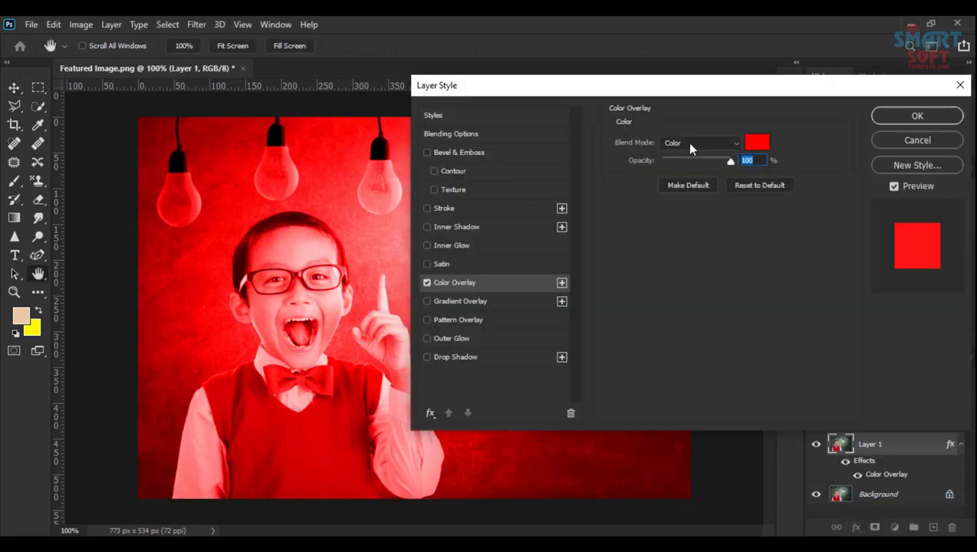
click(679, 144)
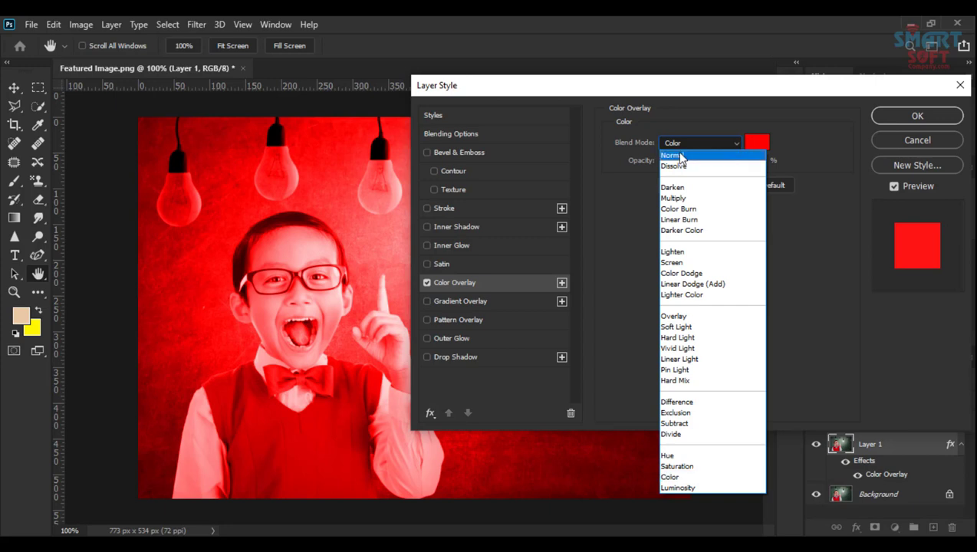
click(675, 156)
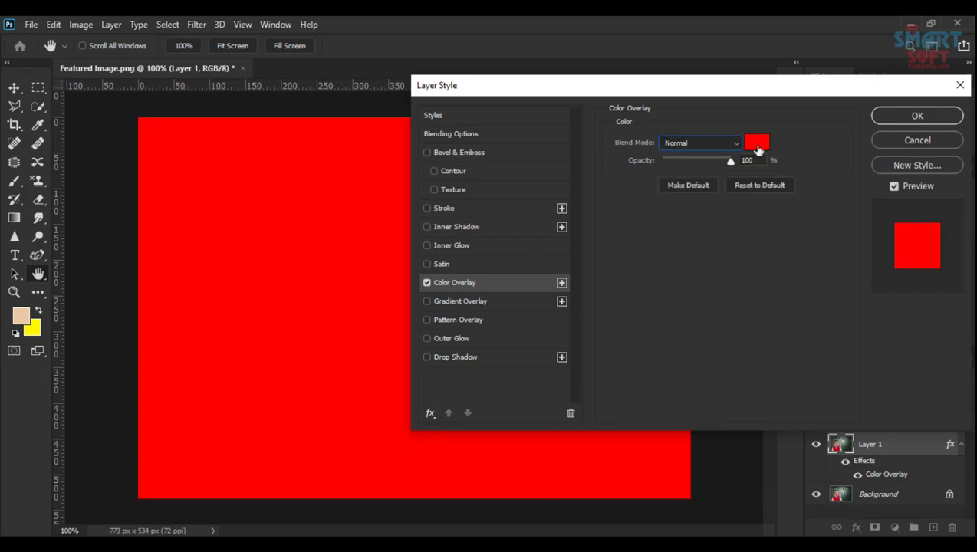
Step: Set the overlay color to black (000000)
click(757, 144)
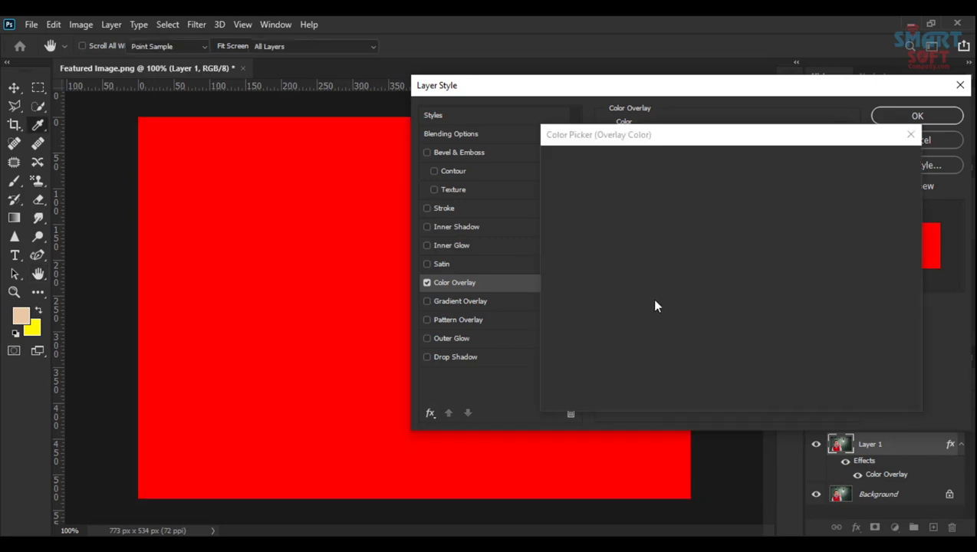
drag(629, 328, 606, 349)
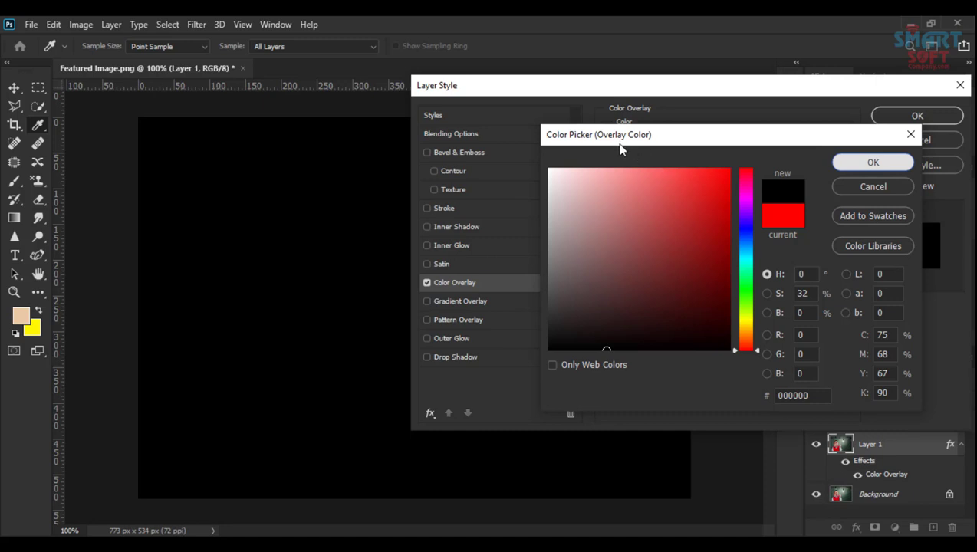
click(866, 160)
click(890, 165)
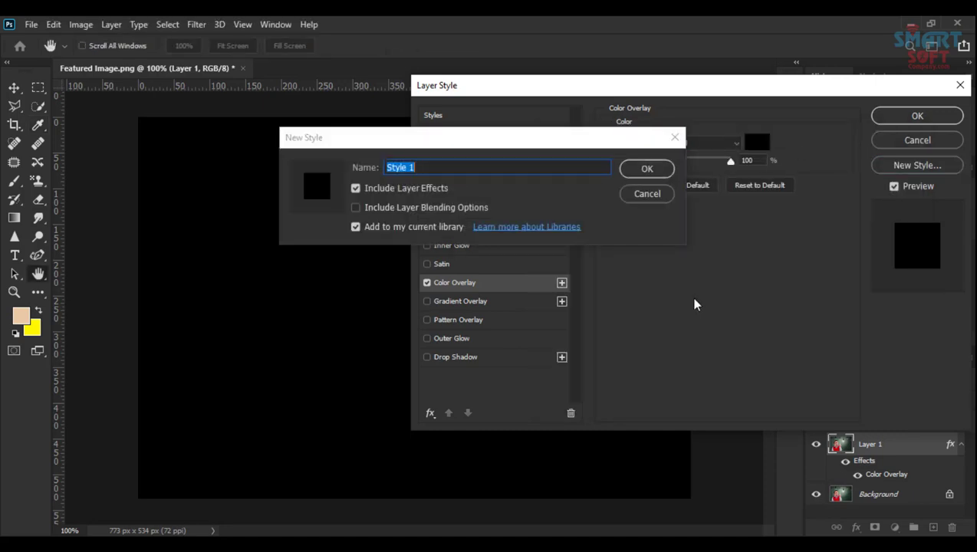
click(647, 194)
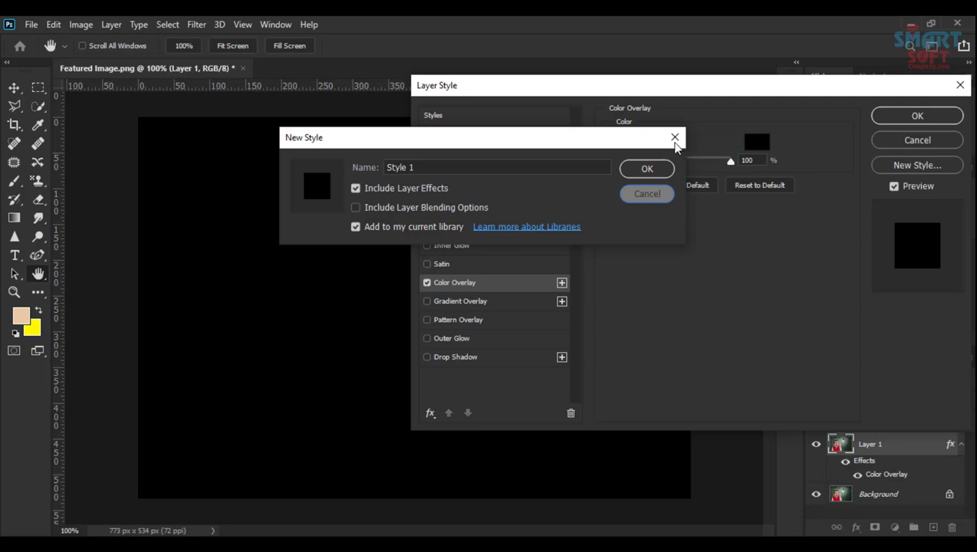
click(647, 196)
Step: Change the Color Overlay's blend mode to Color and apply the layer style
click(705, 147)
click(704, 146)
click(704, 146)
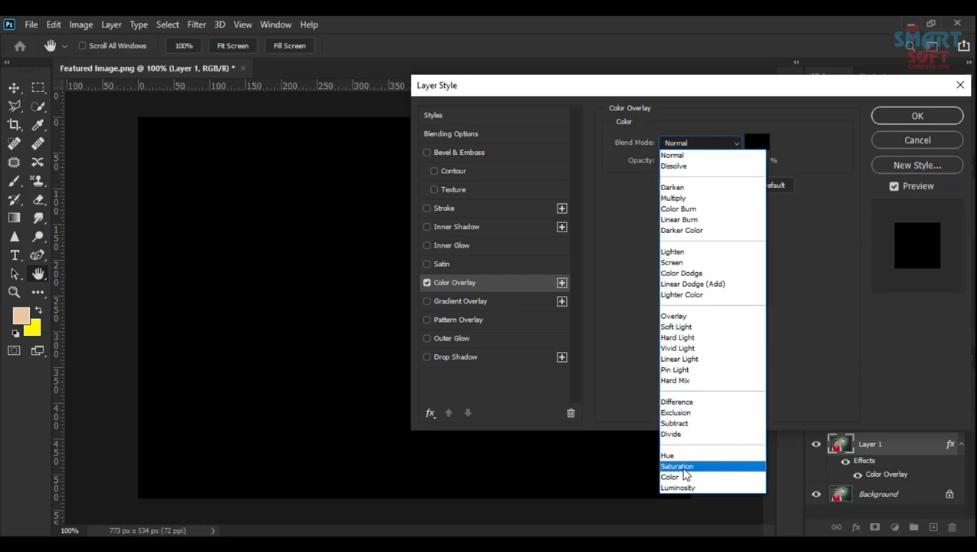
click(678, 478)
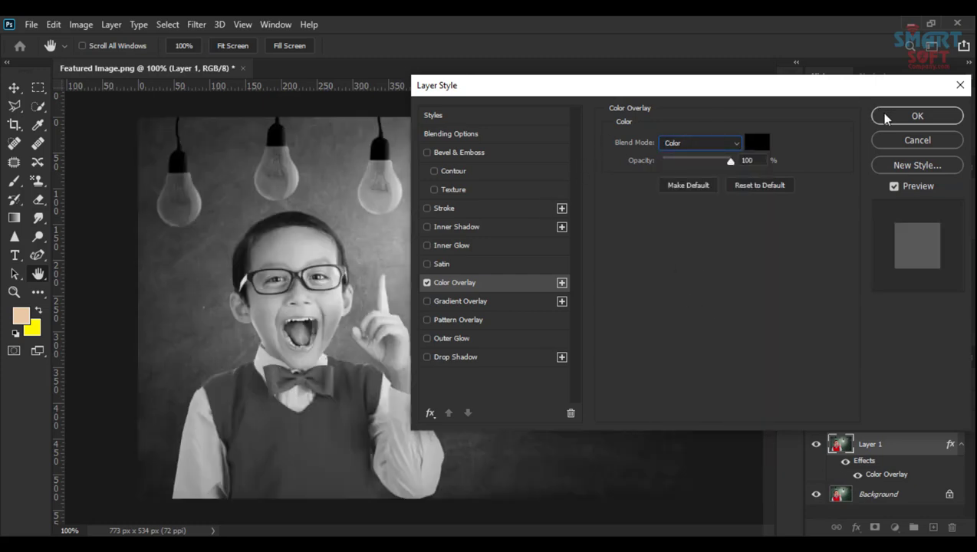
key(Return)
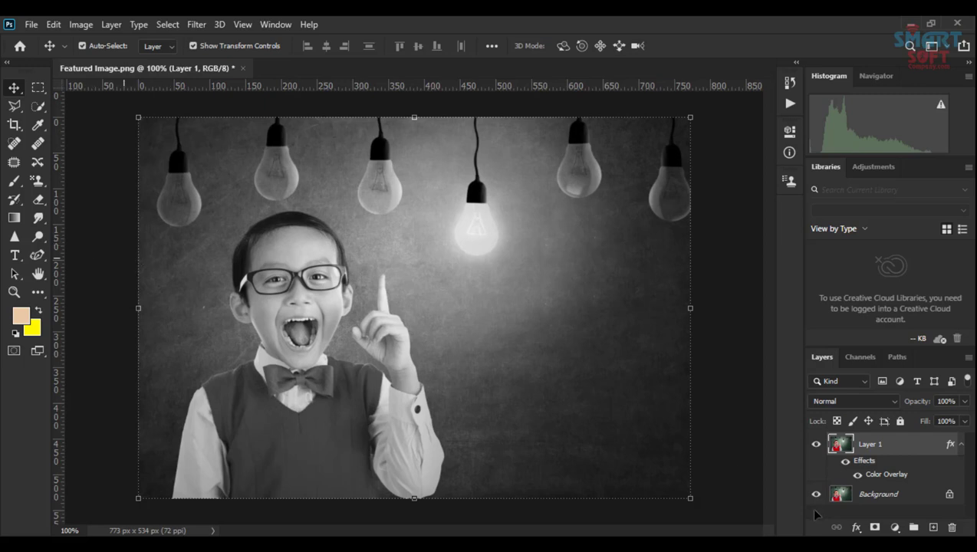
Step: Select the boy's vest and bow tie on the Background layer with the Quick Selection tool
click(882, 494)
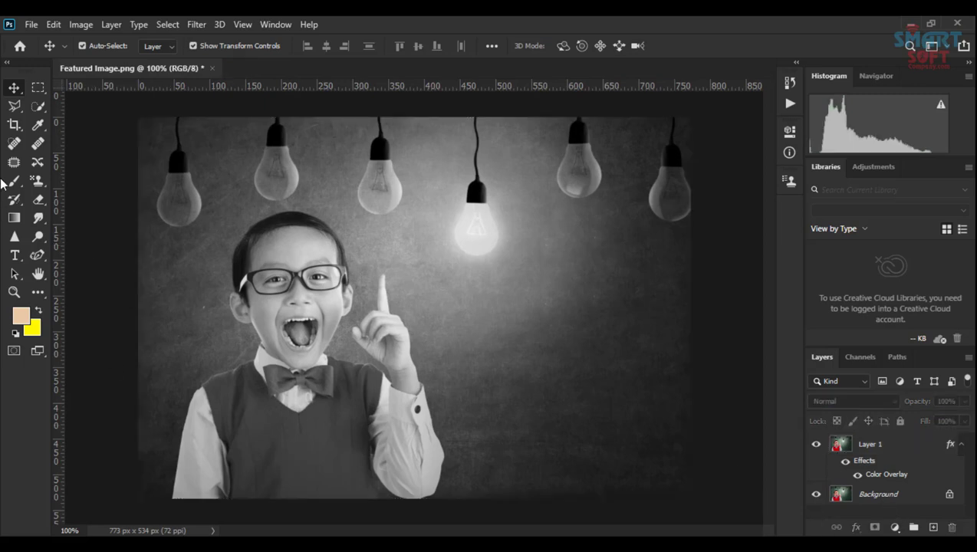
click(36, 107)
click(103, 119)
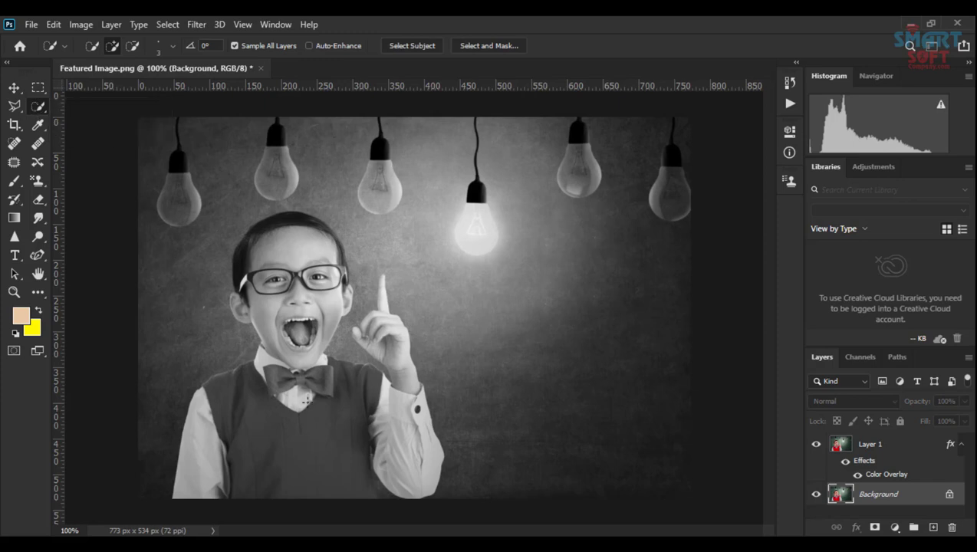
click(267, 443)
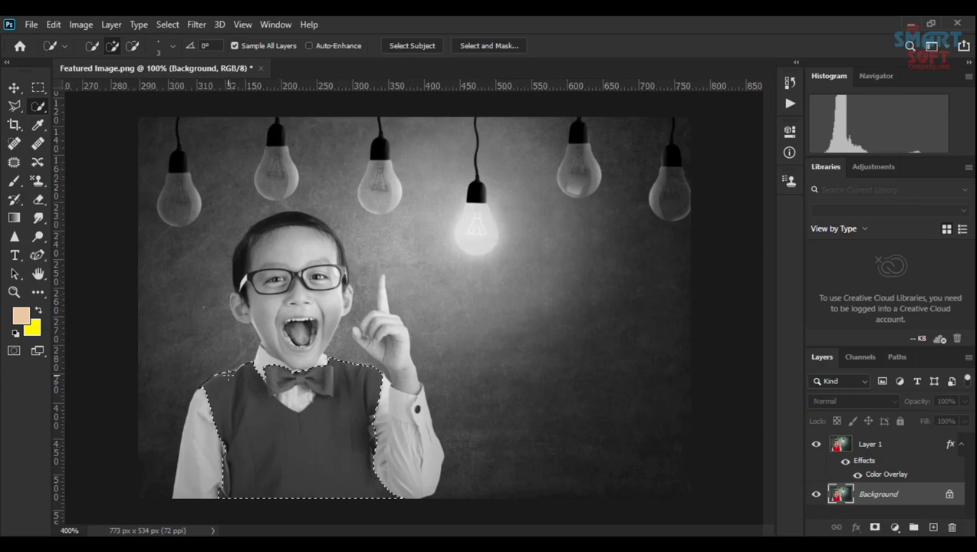
Step: Subtract the white shirt area below the bow tie from the vest selection with the Quick Selection tool
key(ctrl+plus)
key(ctrl+plus)
key(ctrl+plus)
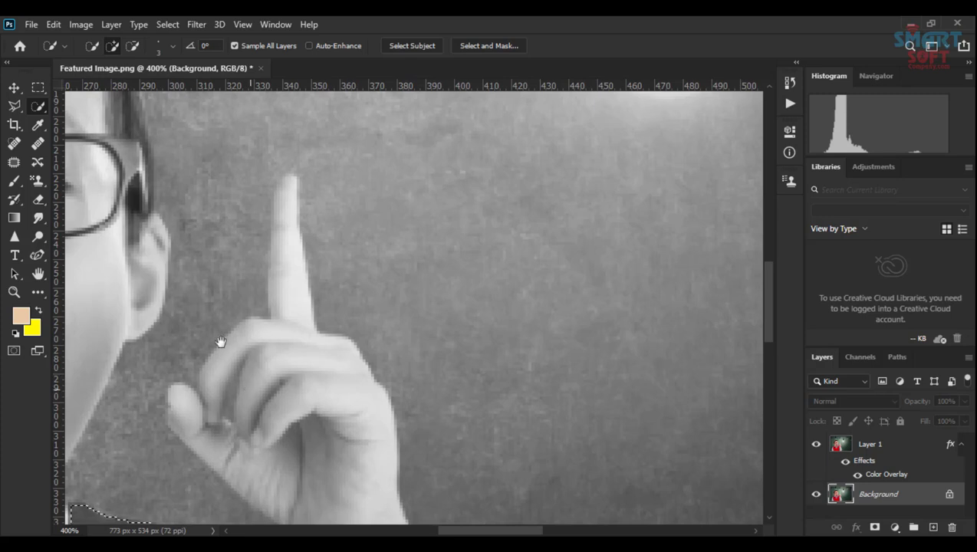
key(a)
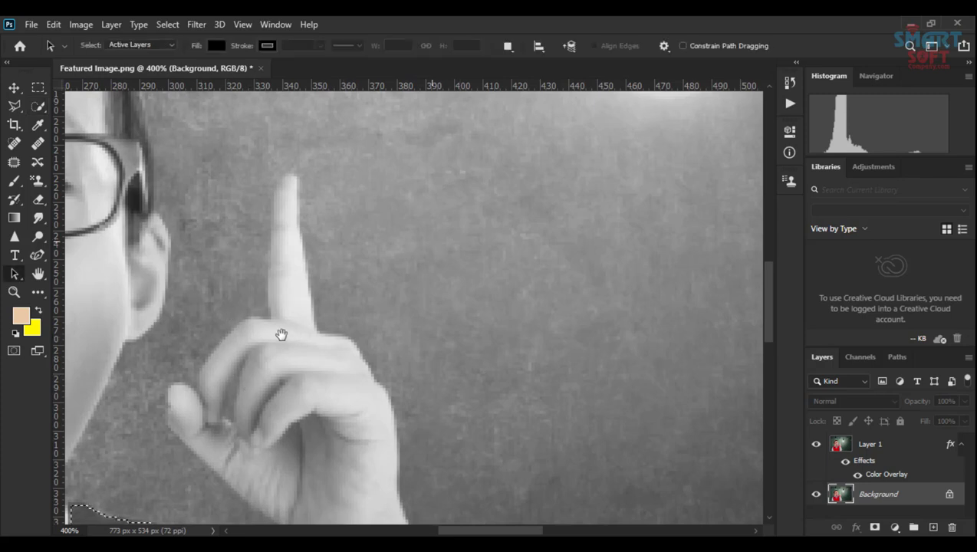
key(ctrl+r)
drag(383, 278, 671, 139)
drag(410, 354, 507, 253)
key(ctrl+r)
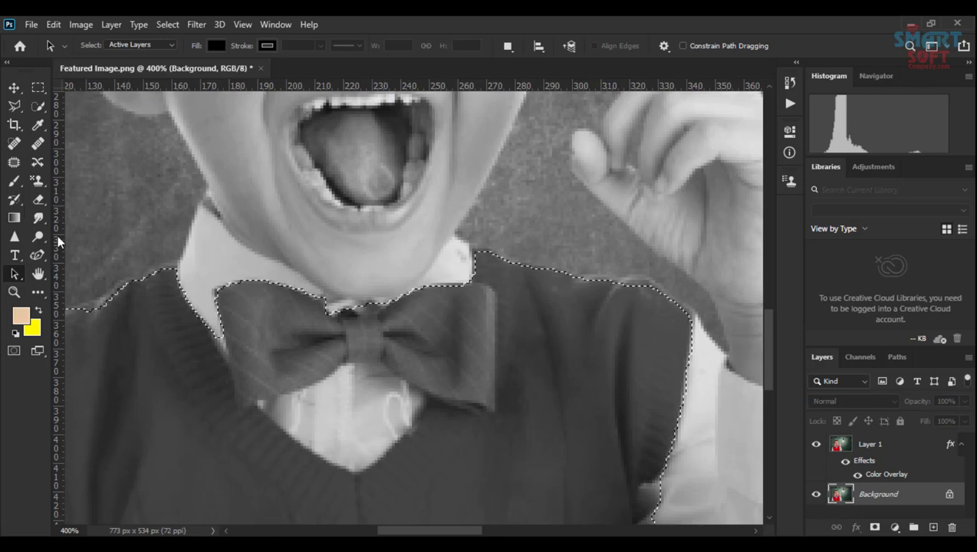
click(37, 106)
click(131, 46)
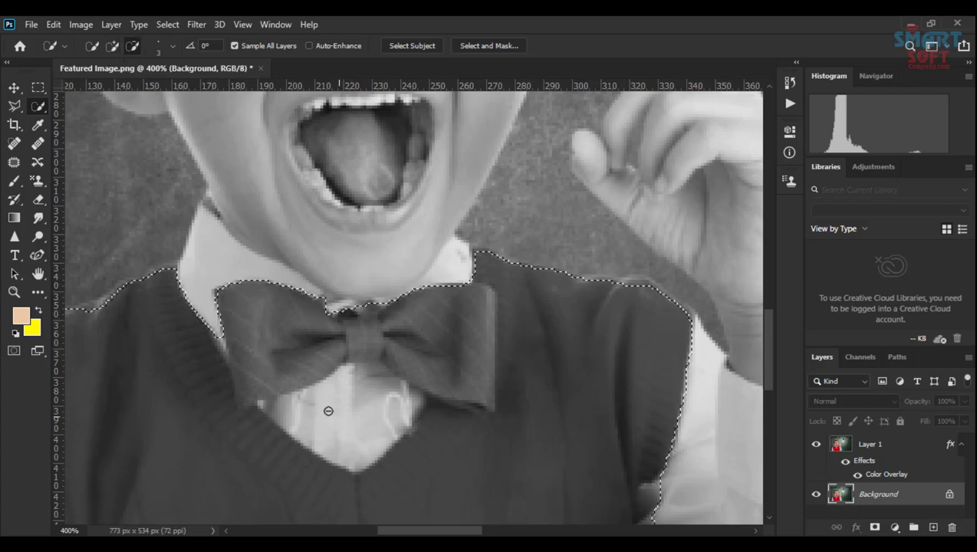
drag(320, 393, 307, 399)
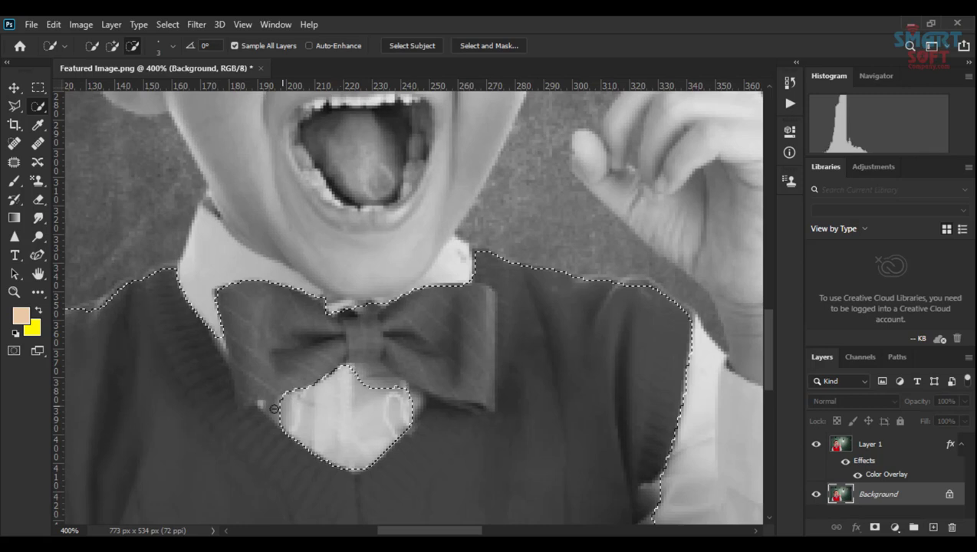
drag(270, 410, 399, 408)
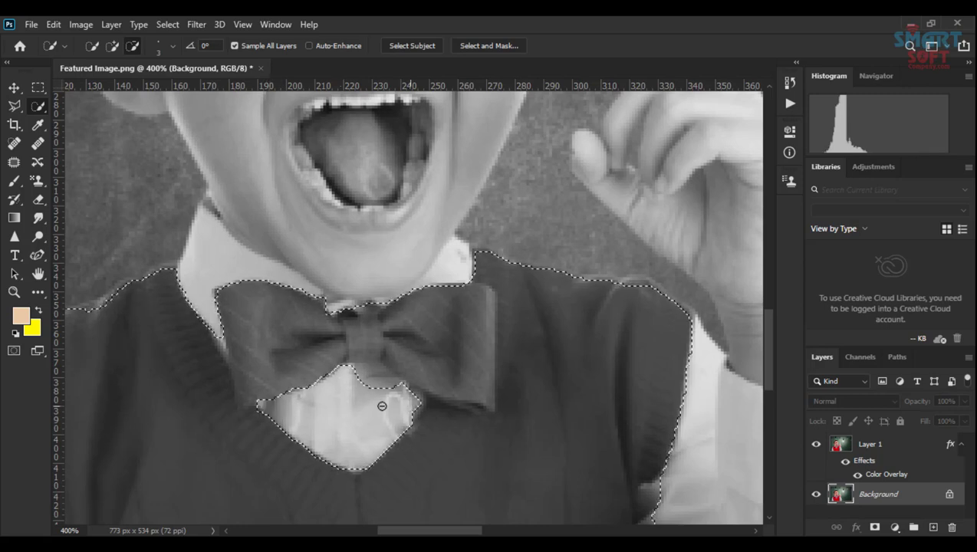
click(371, 376)
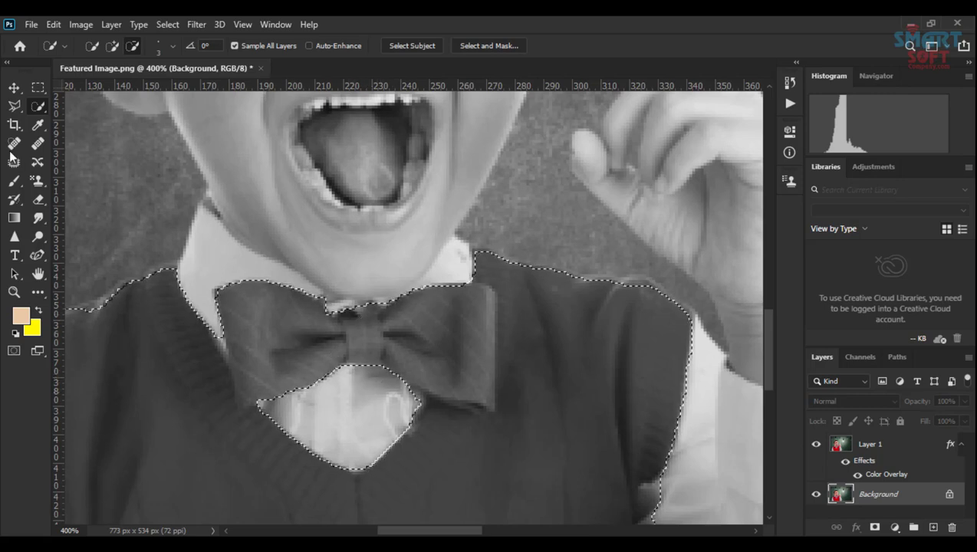
Step: Copy the selected vest and bow tie to a new layer and move it above Layer 1
click(14, 88)
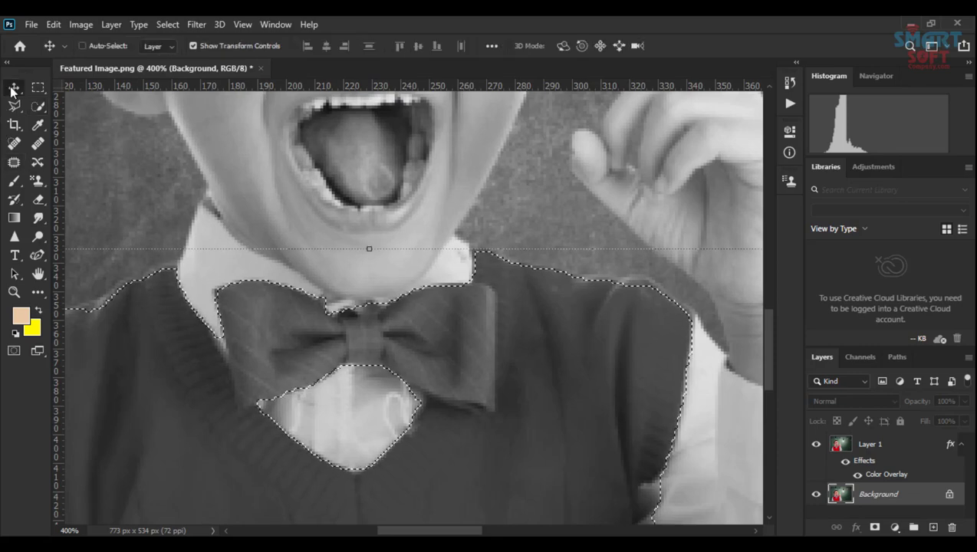
key(ctrl+minus)
key(ctrl+minus)
key(ctrl+minus)
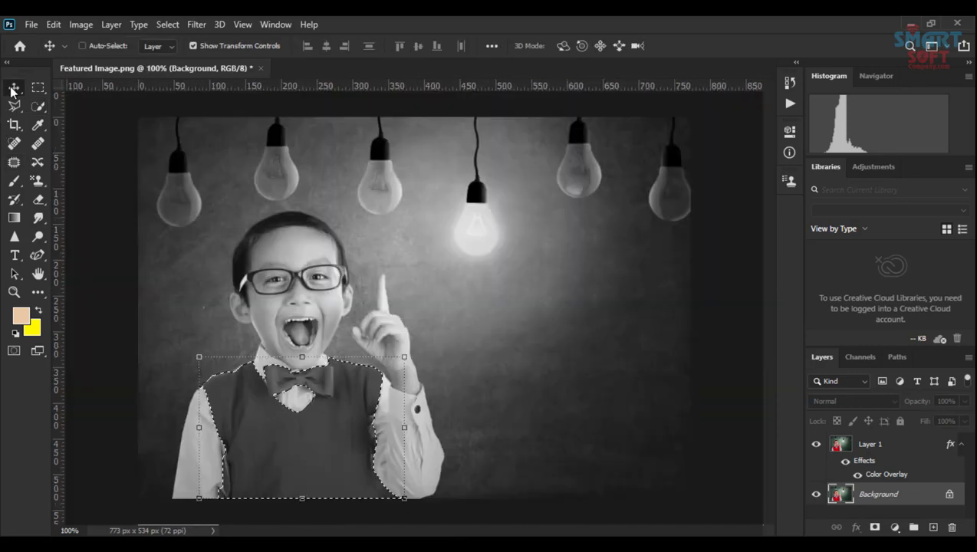
key(ctrl+j)
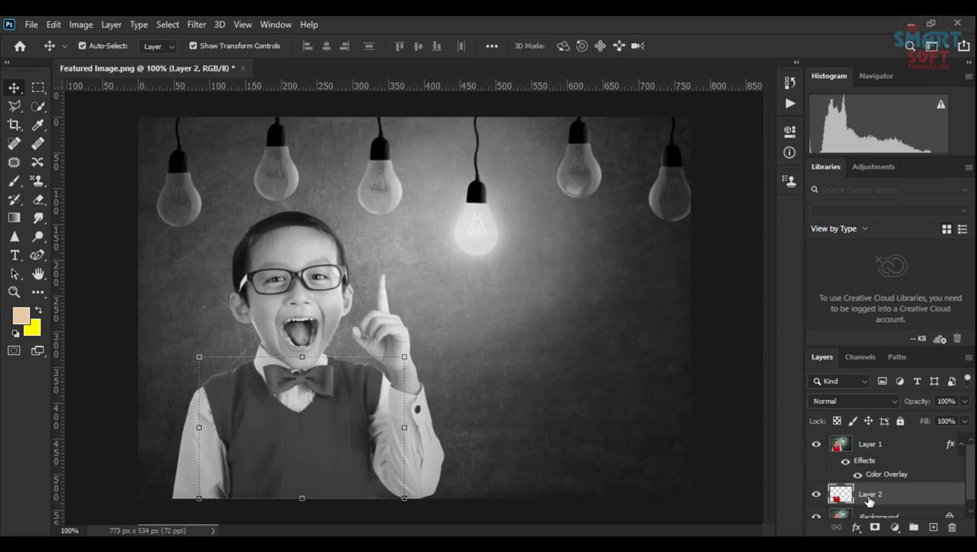
drag(868, 500, 860, 446)
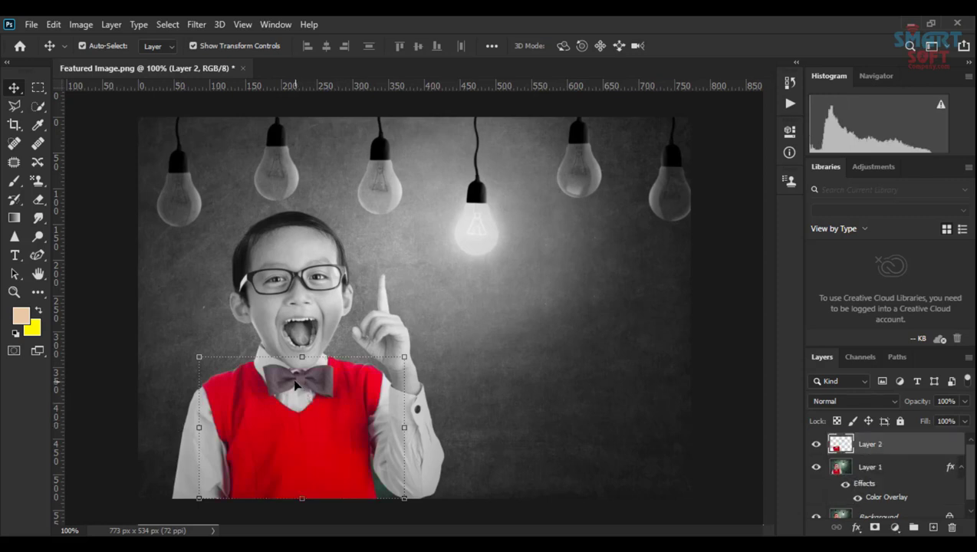
Step: Add a Color Overlay effect to Layer 2, the layer holding the vest and bow tie
click(856, 527)
click(881, 469)
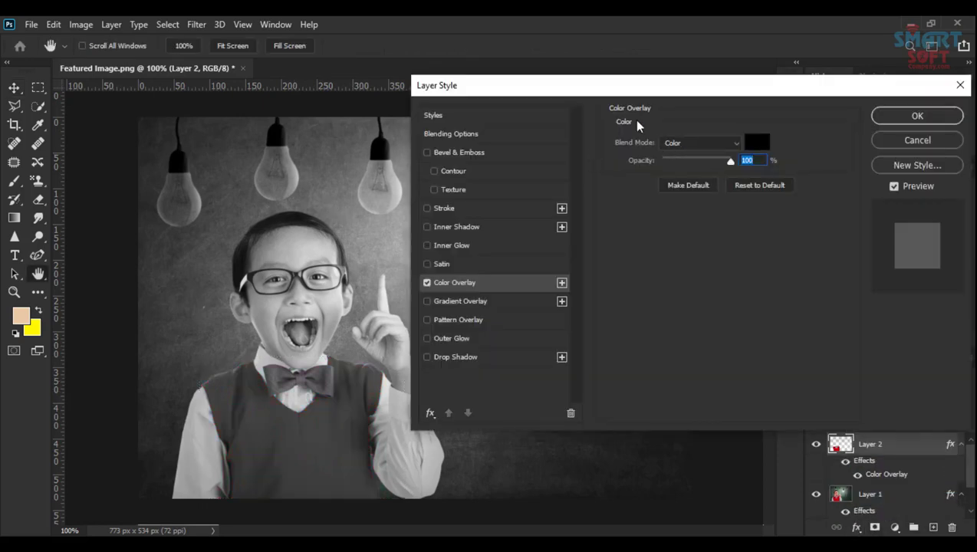
drag(606, 90, 668, 86)
Step: Try the Normal blend mode on the vest's Color Overlay and return it to Color
click(735, 137)
click(732, 150)
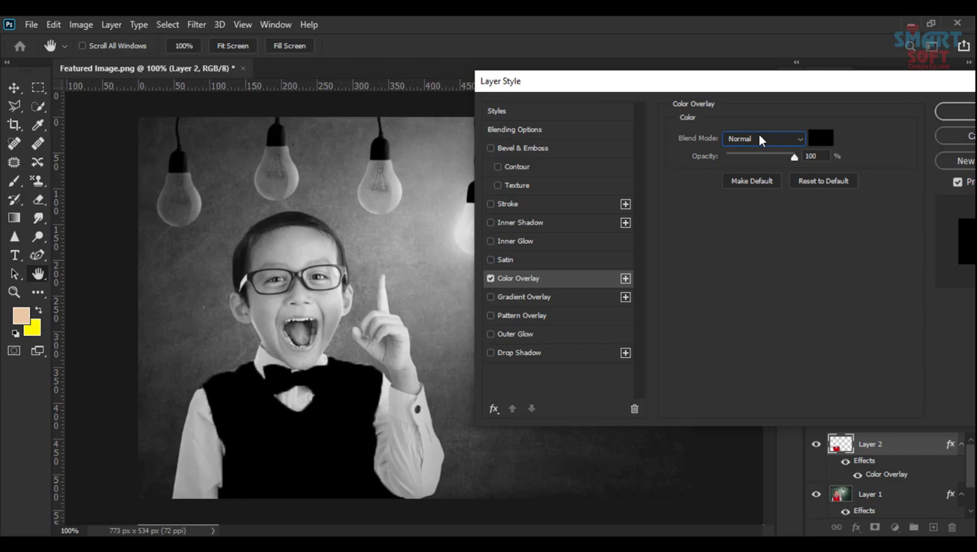
click(761, 139)
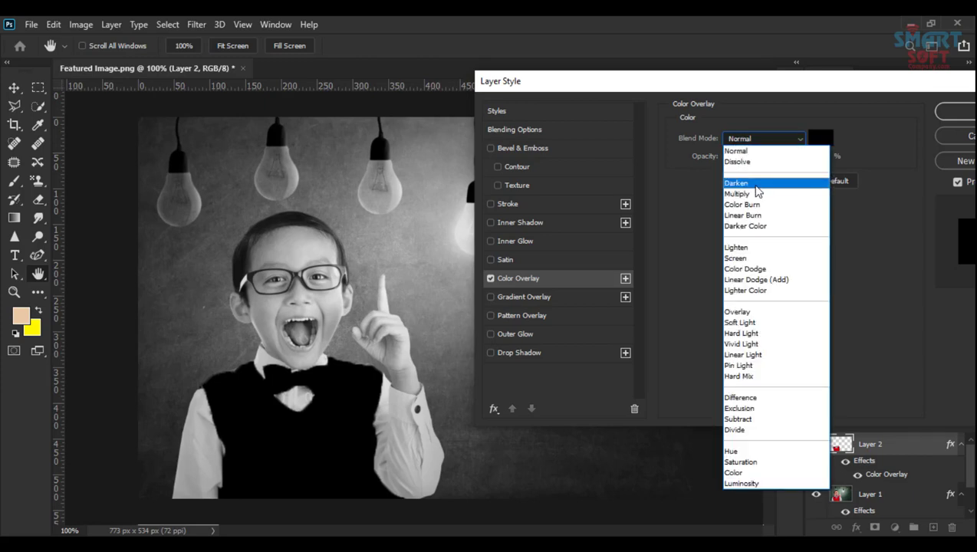
click(744, 472)
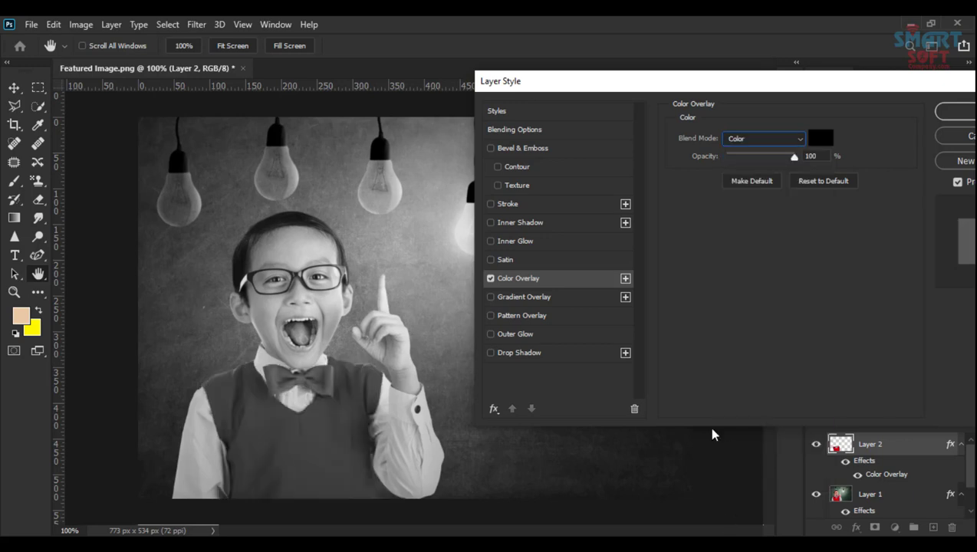
Step: Open the vest overlay's color for editing and pick a muted red, #6e3f3f
drag(637, 83, 683, 74)
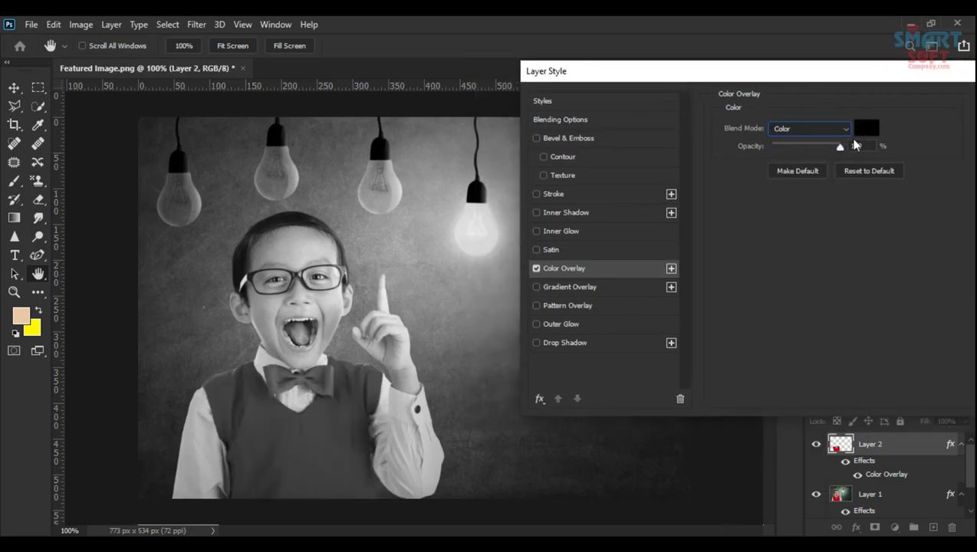
click(860, 127)
click(662, 252)
drag(662, 252, 713, 297)
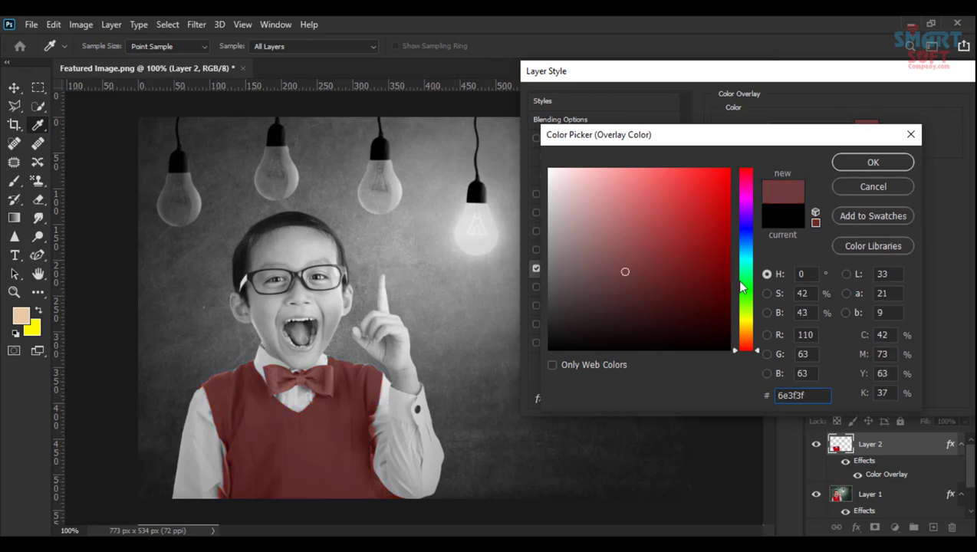
Step: Try blue #28436f, magenta #e10bc5 and dark pink #9b1062 as the vest's overlay color
click(746, 321)
drag(712, 237, 687, 307)
drag(745, 276, 741, 240)
mouse_move(717, 251)
mouse_down()
mouse_move(695, 208)
mouse_move(687, 263)
mouse_up()
click(664, 271)
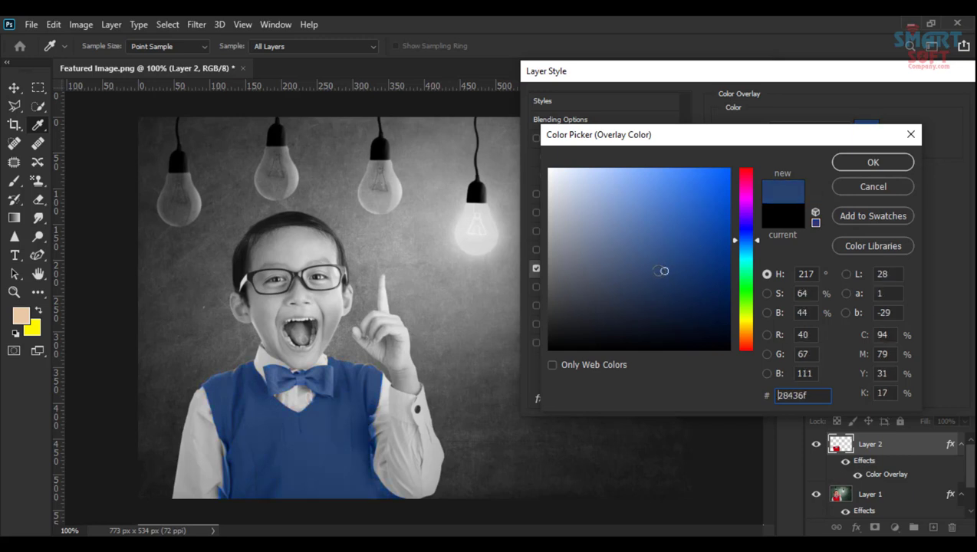
drag(747, 216, 742, 194)
click(720, 190)
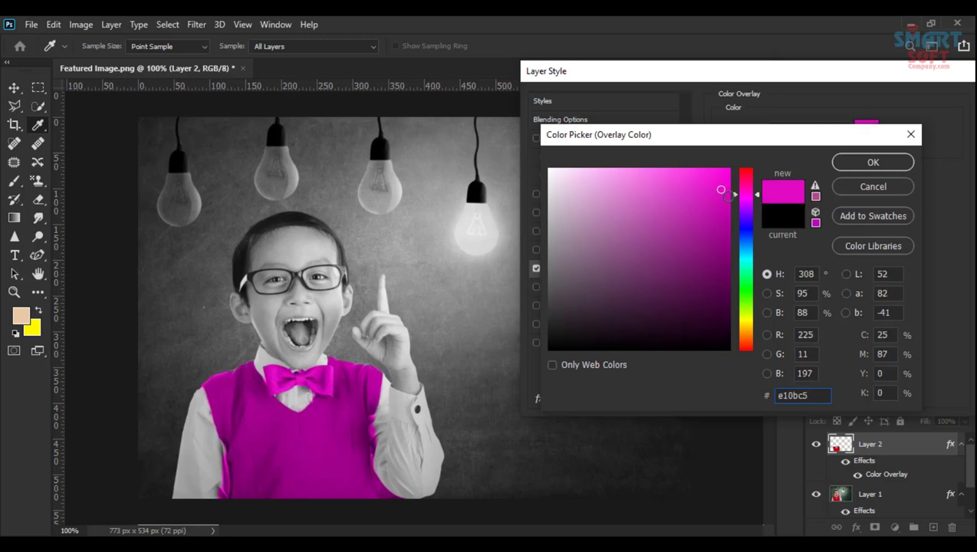
click(745, 185)
drag(706, 191, 712, 239)
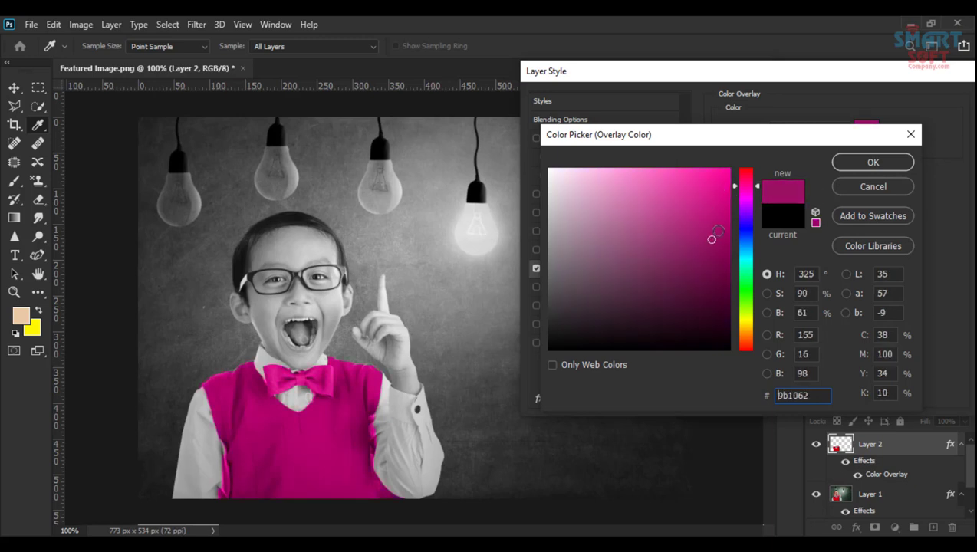
Step: Set the vest's overlay color to red #ba4444 and accept it
drag(733, 185, 736, 168)
click(684, 216)
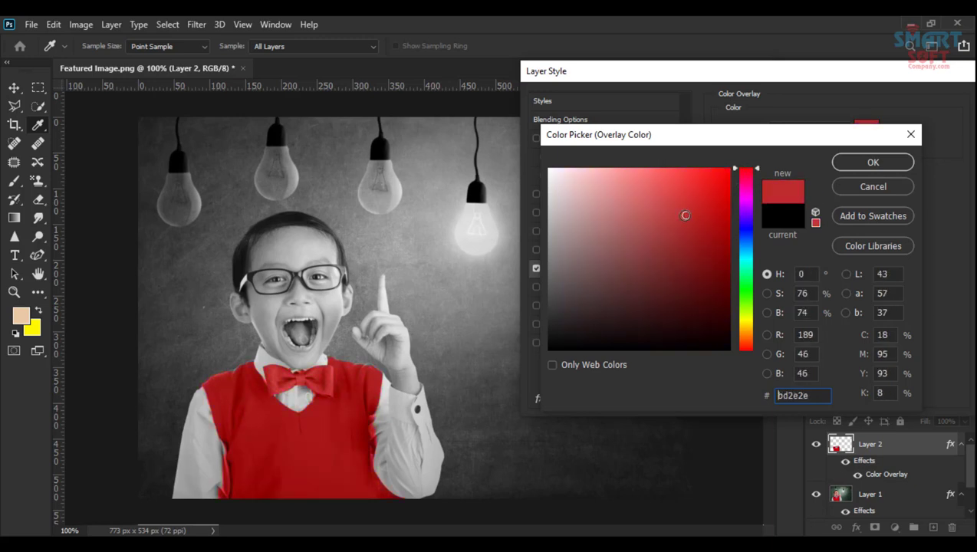
click(667, 197)
click(667, 194)
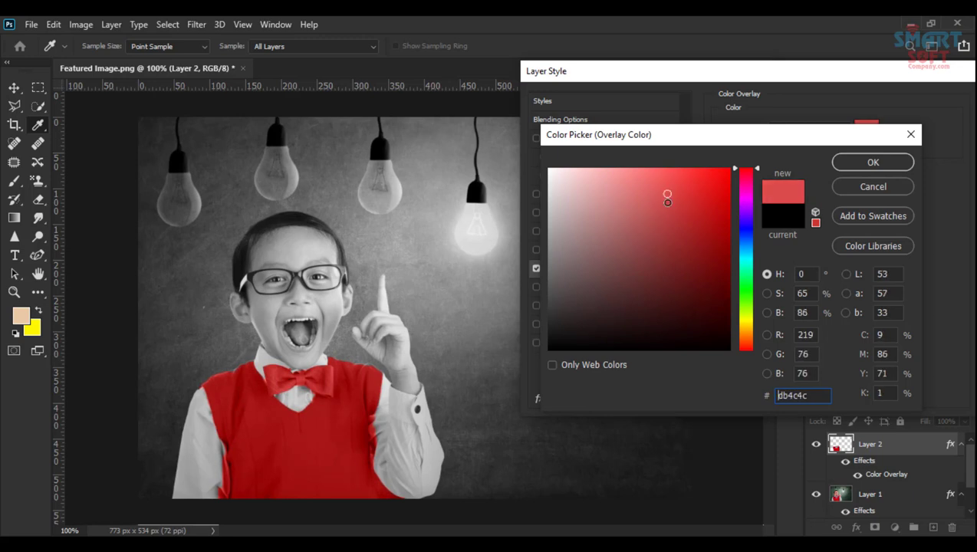
click(657, 213)
click(658, 207)
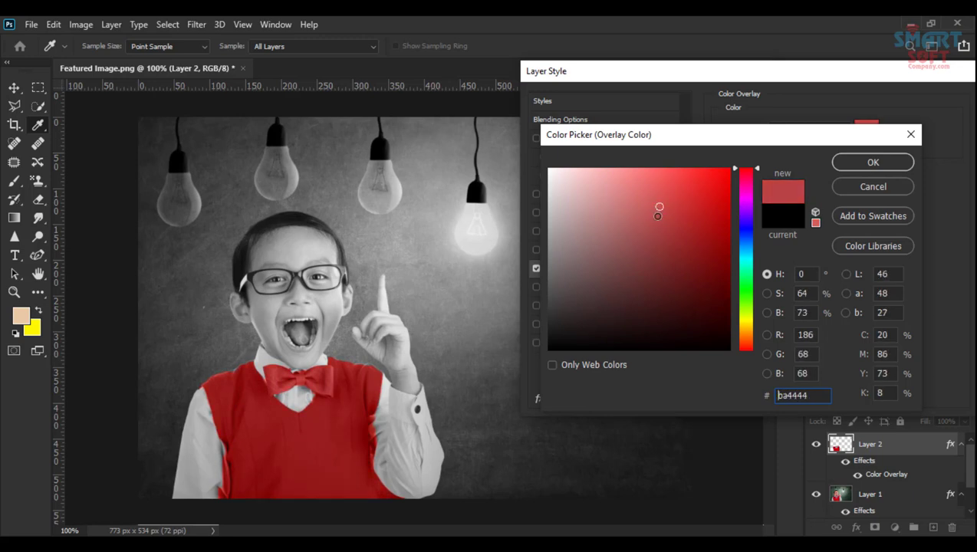
click(872, 161)
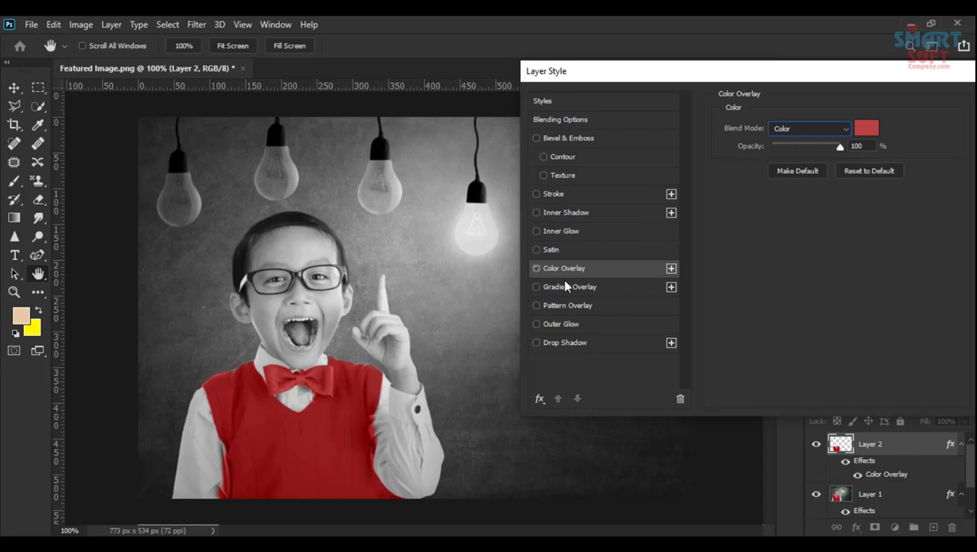
Step: Replace the vest's Color Overlay with a Gradient Overlay using the Color blend mode
click(595, 288)
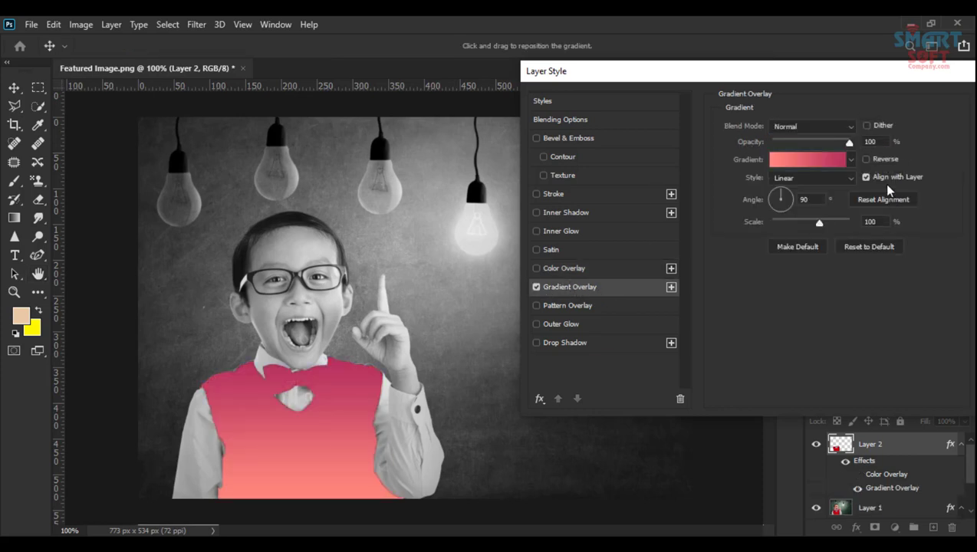
click(814, 129)
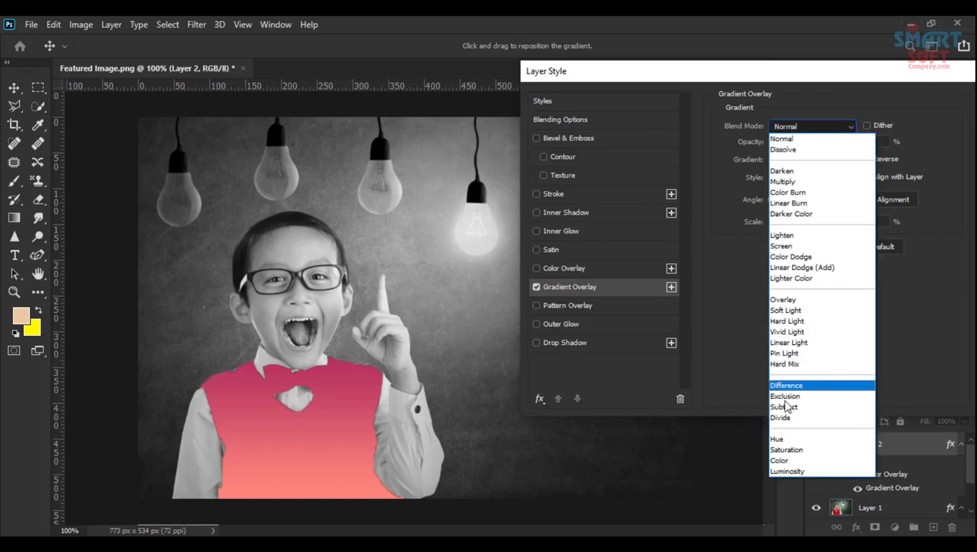
click(779, 460)
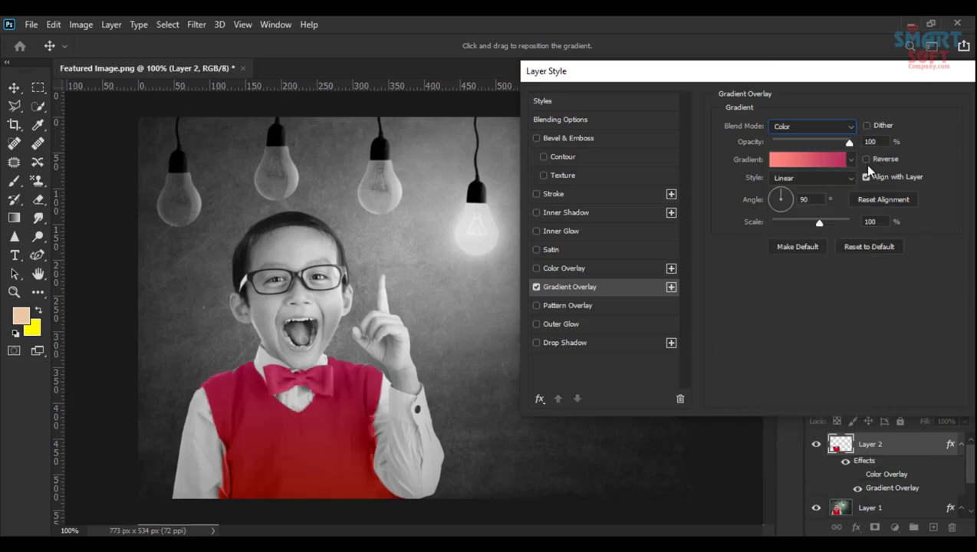
Step: Try several gradients from the Purples presets on the vest, including cyan-to-magenta and pink-to-purple
click(850, 160)
click(732, 233)
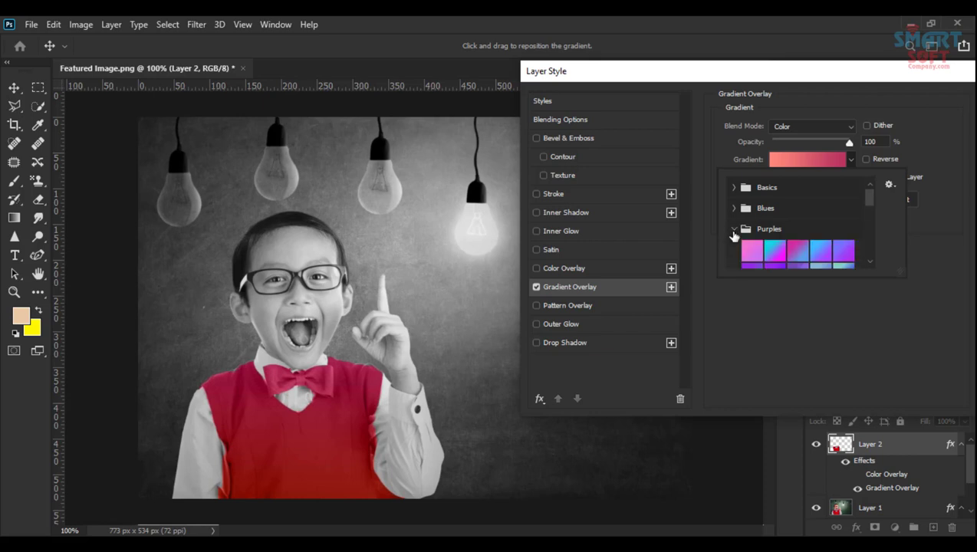
click(774, 250)
scroll(774, 250, down, 4)
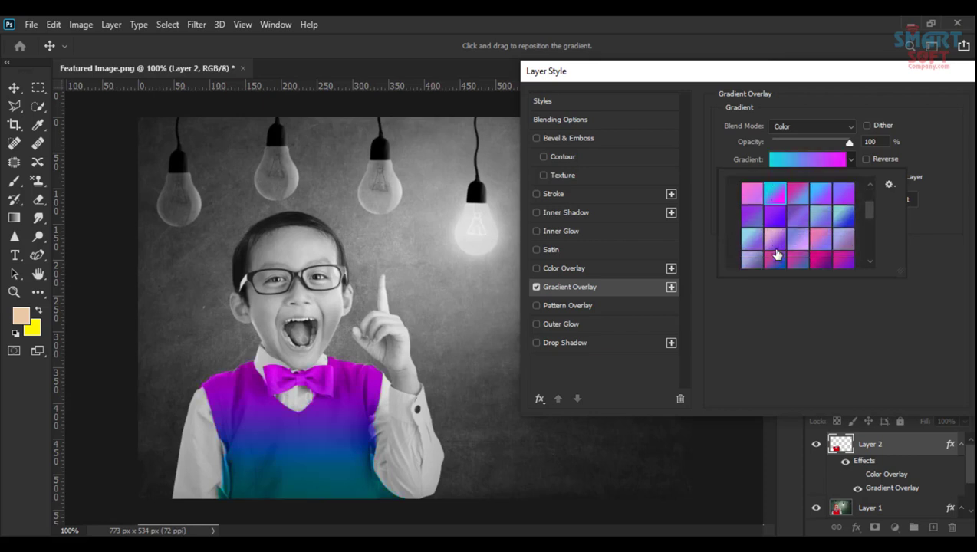
click(798, 240)
click(814, 244)
scroll(814, 244, down, 3)
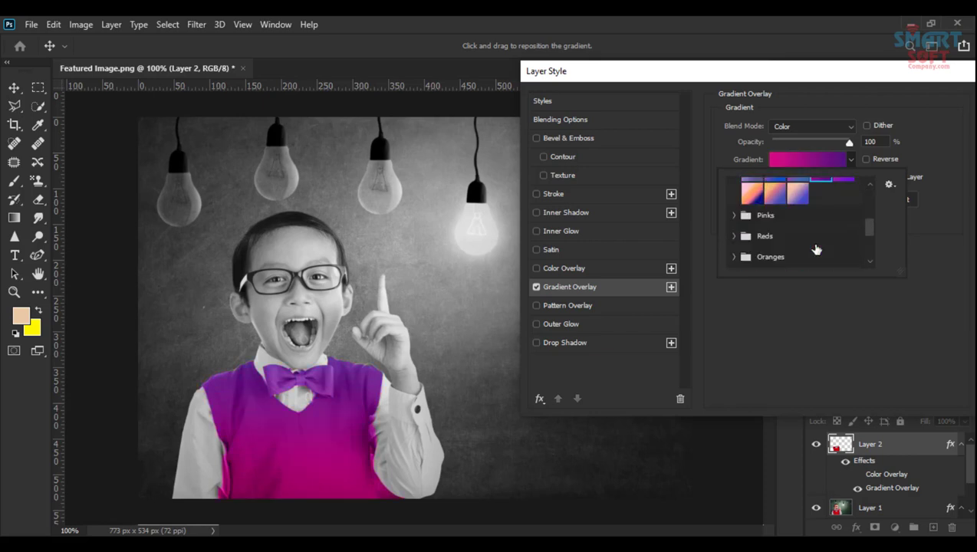
Step: Try several gradients from the Oranges presets on the vest, including yellow-to-pink and peach-to-pink
click(736, 247)
scroll(812, 230, down, 3)
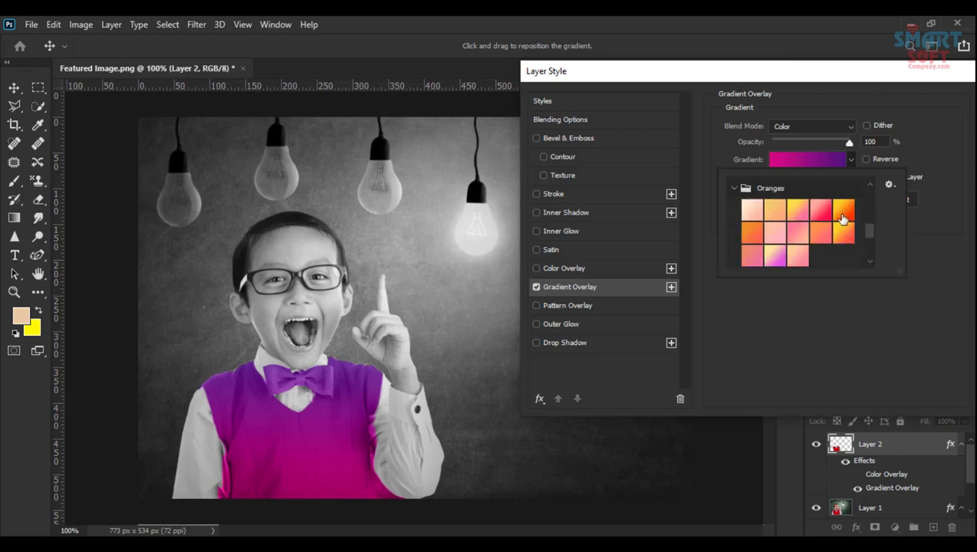
click(843, 210)
click(791, 218)
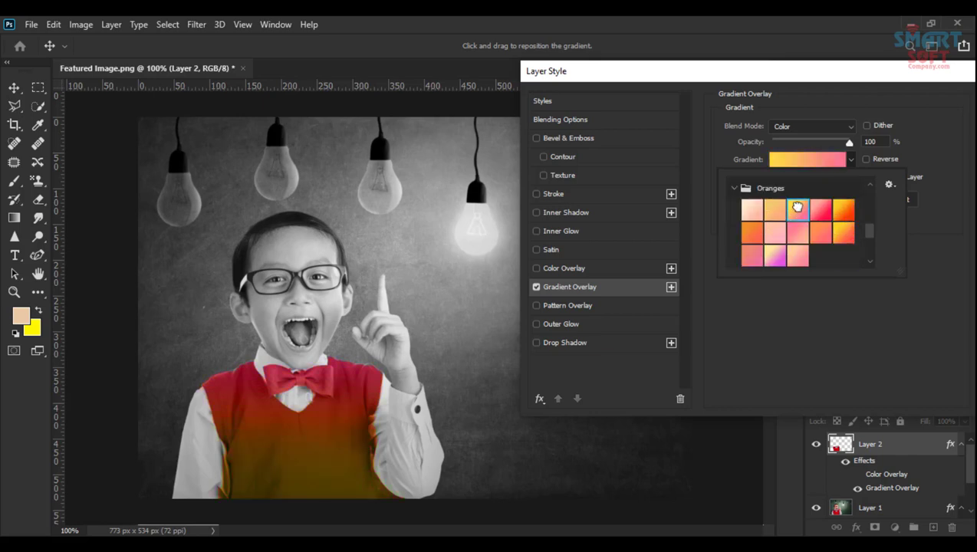
click(788, 250)
scroll(785, 249, down, 2)
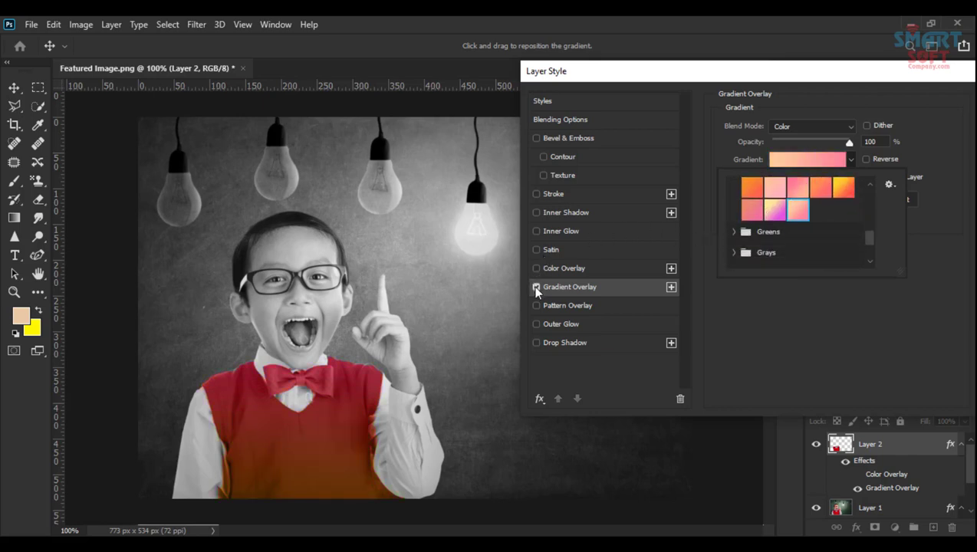
Step: Turn off the Gradient Overlay, re-enable the red Color Overlay on the vest and apply the layer style
click(535, 286)
click(562, 267)
drag(939, 88, 771, 79)
click(916, 95)
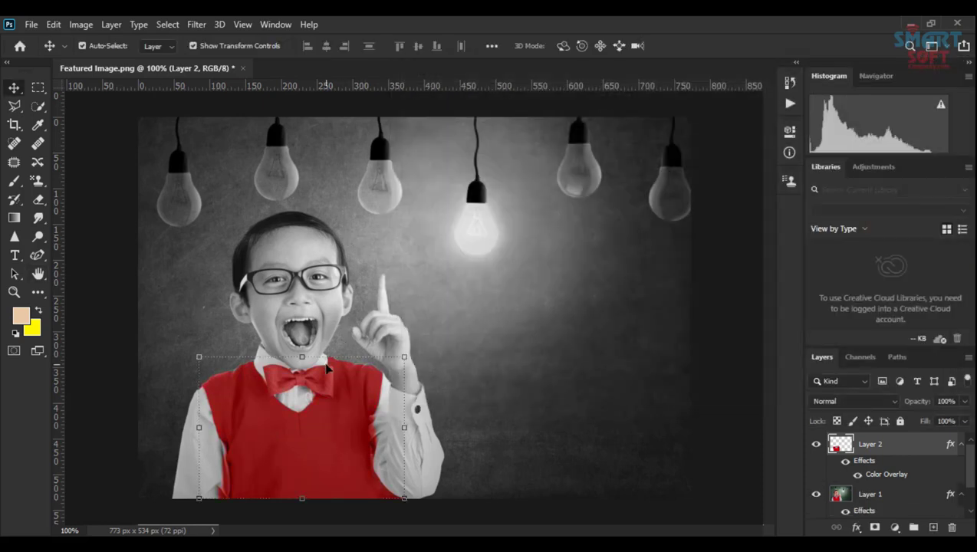
Step: Make the Background layer active and select the boy's face with the Quick Selection tool
click(274, 288)
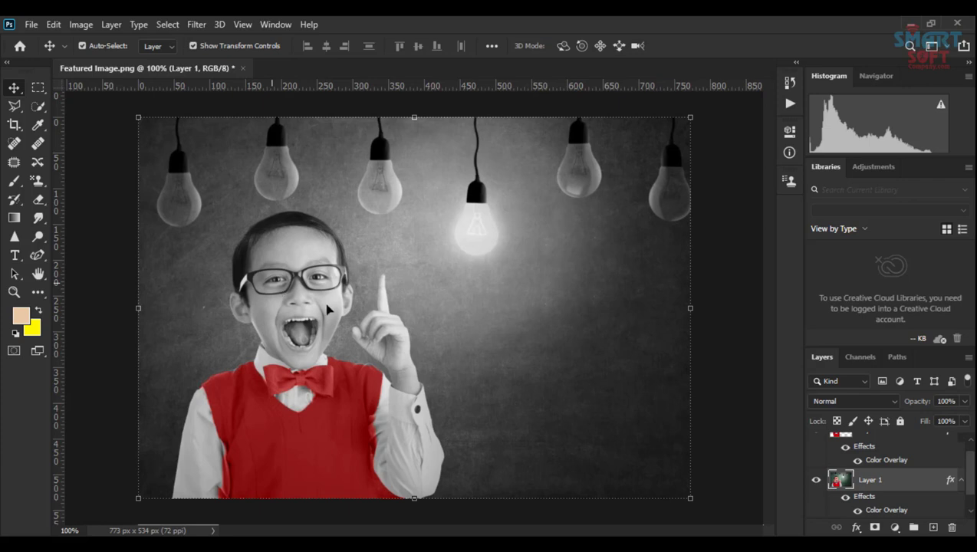
click(37, 106)
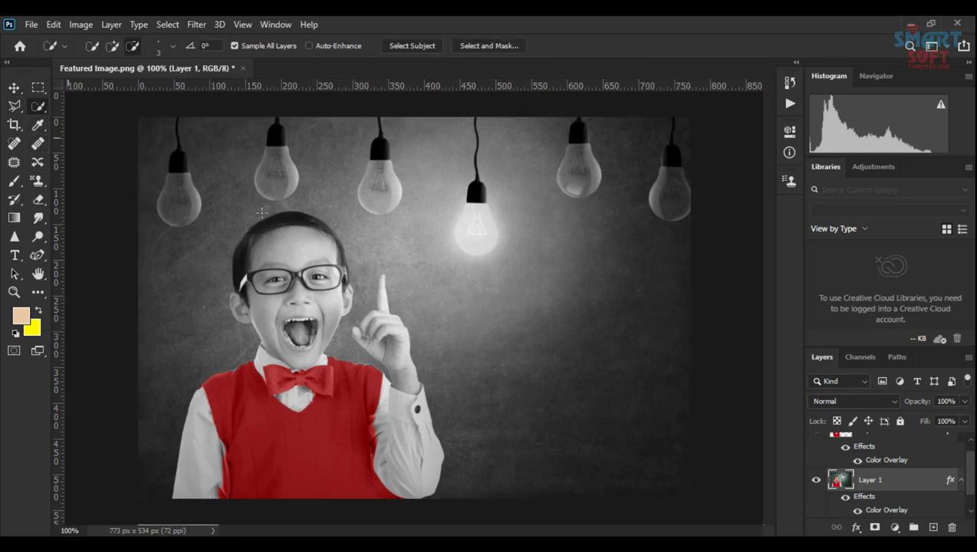
drag(266, 257, 264, 293)
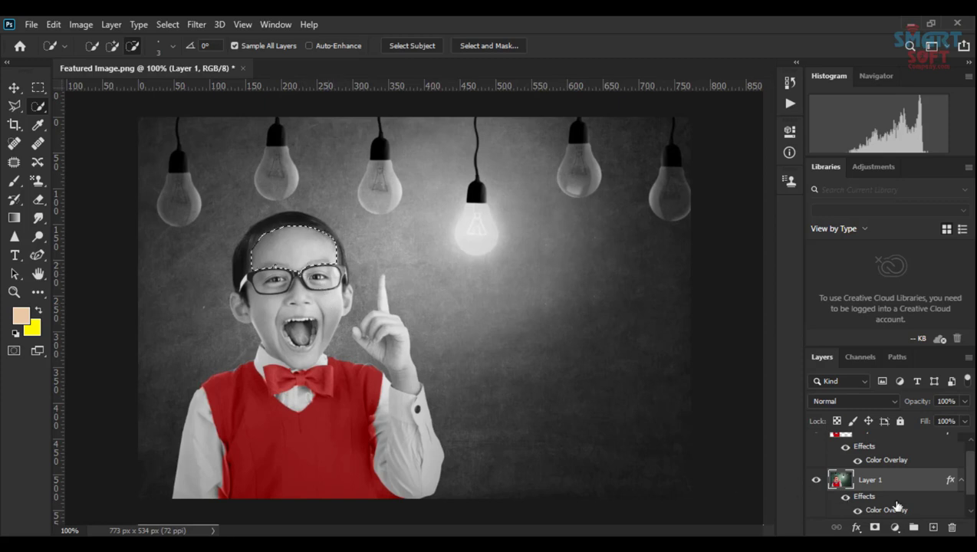
scroll(874, 500, down, 1)
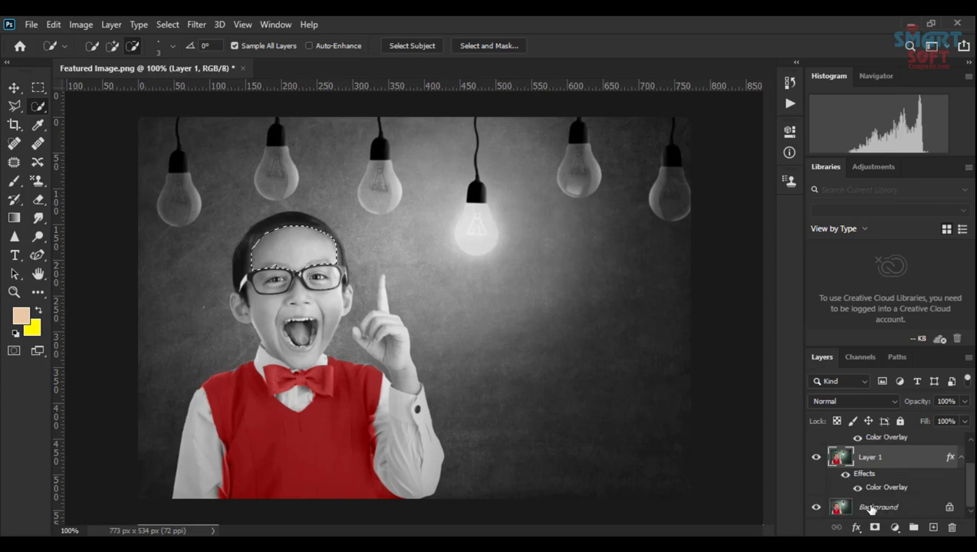
key(alt+bracketleft)
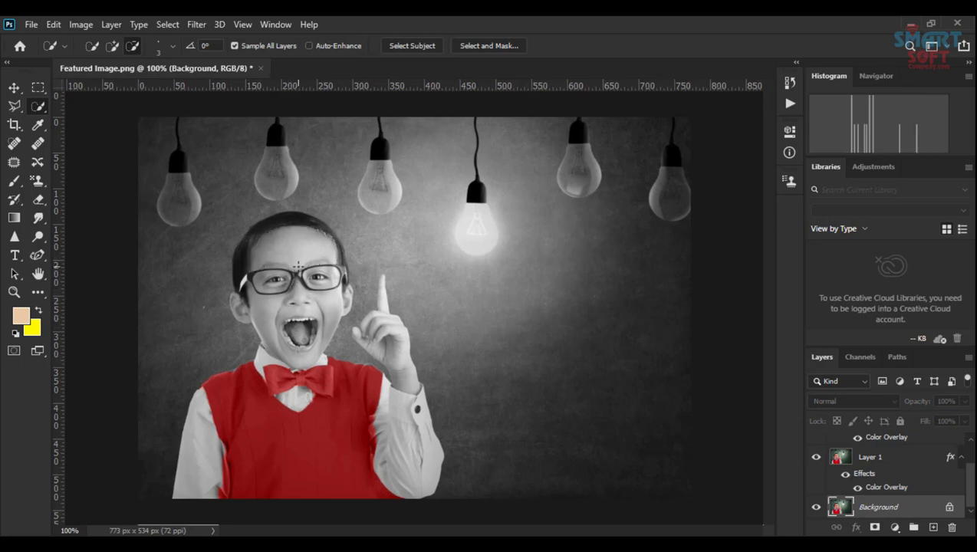
drag(265, 265, 273, 329)
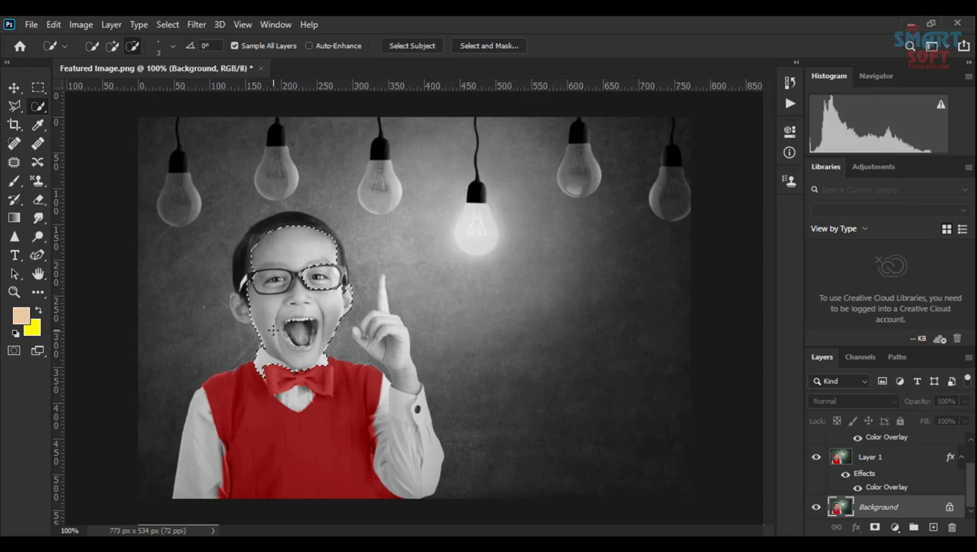
Step: Add the missed eye and eyeglass lens nearest the raised finger to the face selection, using a 20 px Quick Selection brush
key(ctrl+plus)
key(ctrl+plus)
key(ctrl+plus)
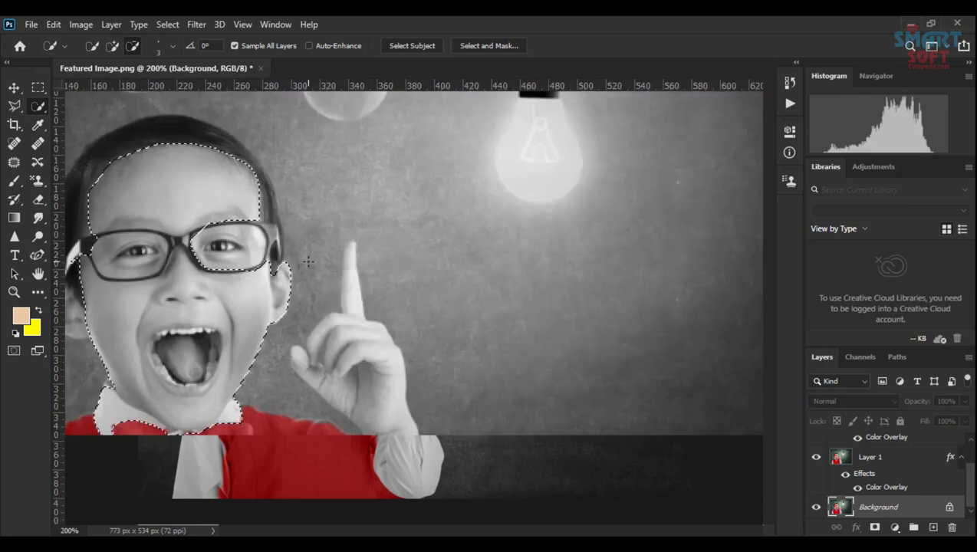
scroll(724, 281, left, 5)
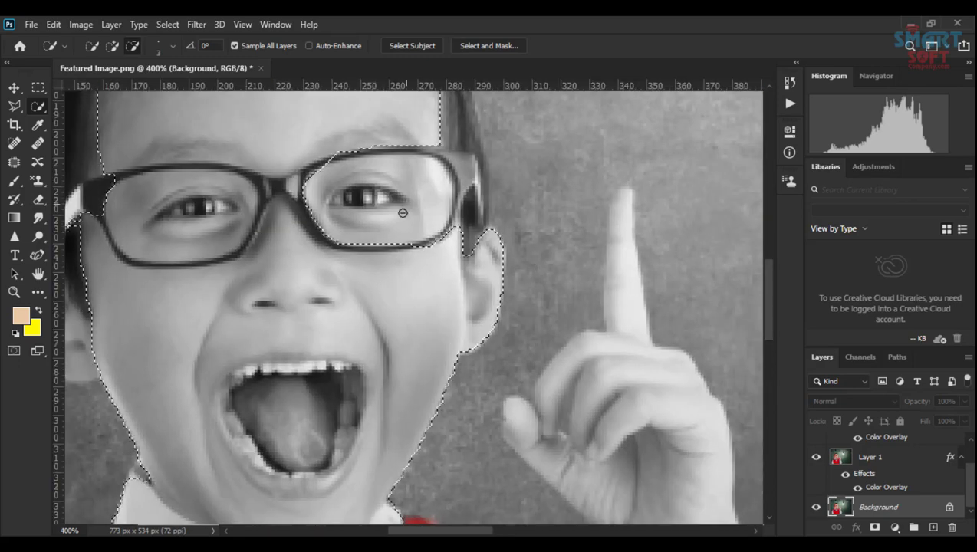
click(299, 164)
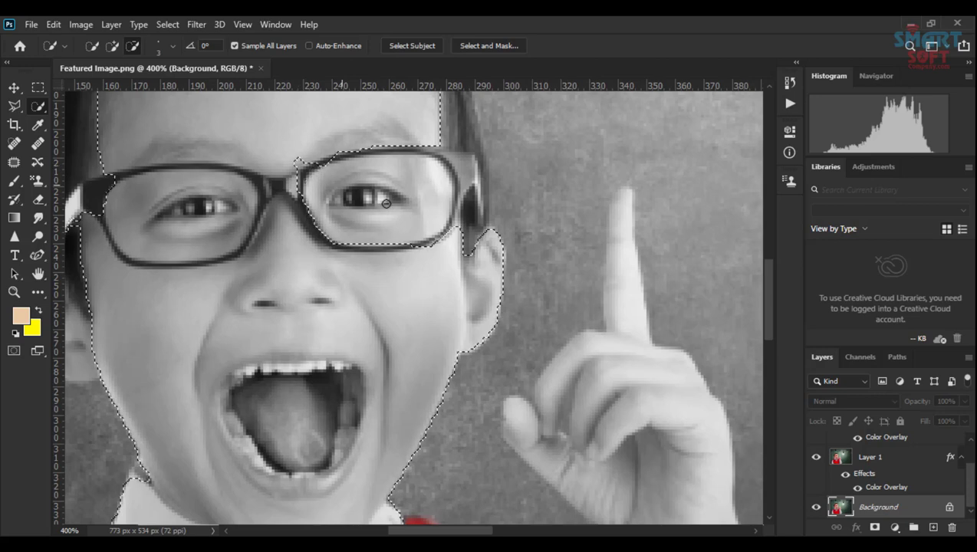
click(112, 46)
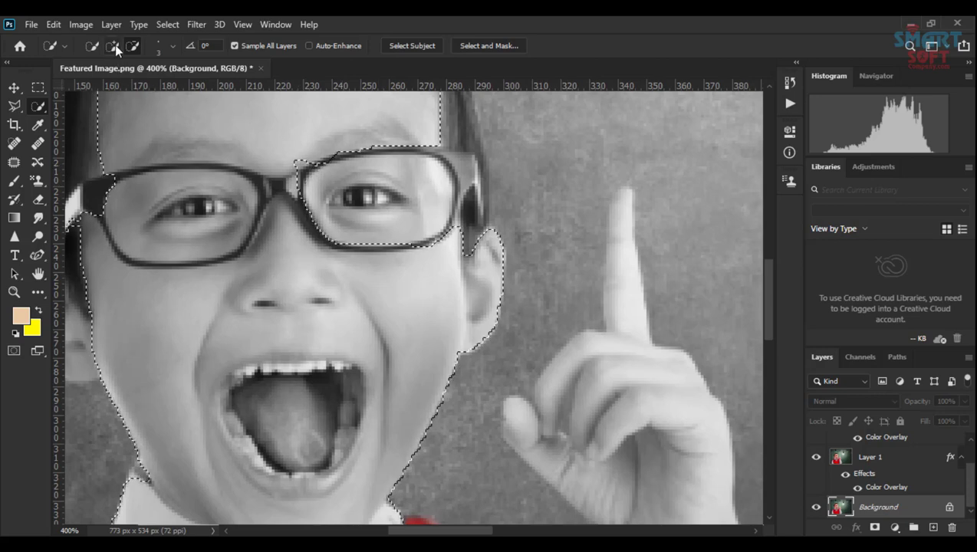
click(399, 216)
key(ctrl+z)
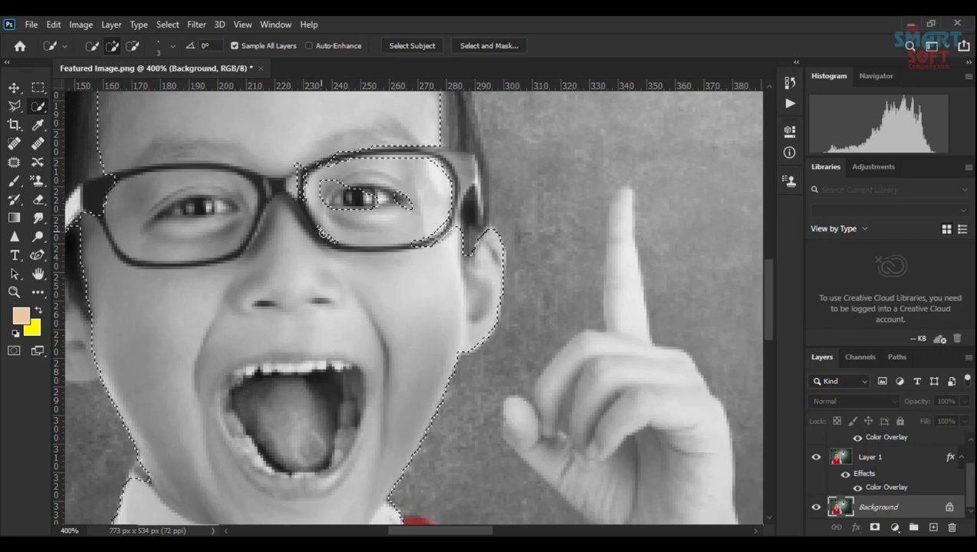
alt+right_click(310, 238)
mouse_move(330, 232)
mouse_down()
mouse_move(298, 208)
mouse_move(376, 193)
mouse_move(391, 166)
mouse_move(302, 170)
mouse_move(421, 158)
mouse_move(437, 187)
mouse_move(427, 232)
mouse_up()
mouse_move(326, 287)
mouse_down()
mouse_move(400, 240)
mouse_move(394, 246)
mouse_up()
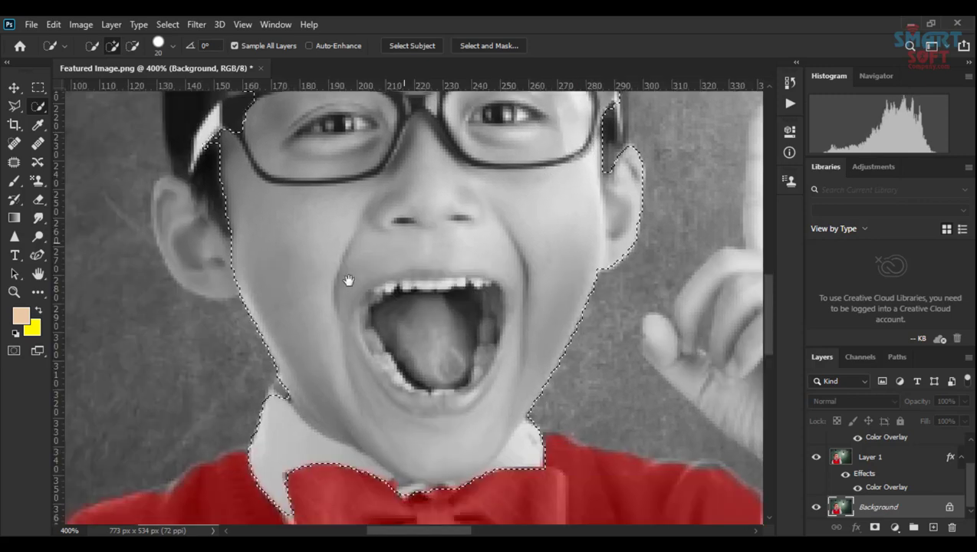
Step: Add the missed ear, farthest from the raised finger, to the face selection and subtract the dark hair beside it with a 3 px brush
mouse_move(407, 427)
mouse_down()
mouse_move(413, 348)
mouse_move(403, 323)
mouse_up()
mouse_move(244, 201)
mouse_down()
mouse_move(211, 191)
mouse_move(204, 172)
mouse_up()
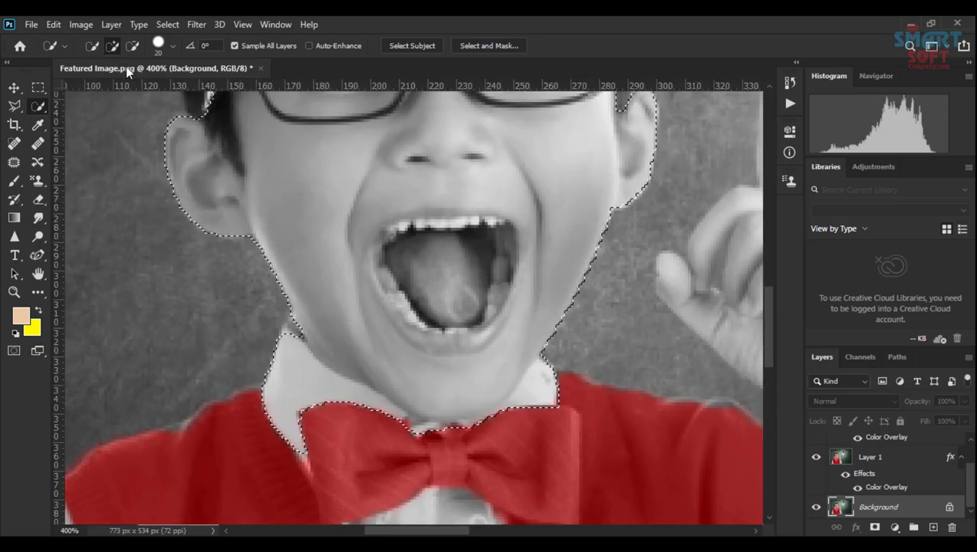
click(132, 45)
drag(194, 201, 226, 261)
mouse_move(231, 173)
mouse_down()
mouse_move(257, 202)
mouse_move(189, 133)
mouse_move(152, 129)
mouse_up()
drag(258, 226, 276, 265)
Step: Subtract both sides of the white shirt collar from the face selection along the jaw and chin
drag(313, 322, 271, 170)
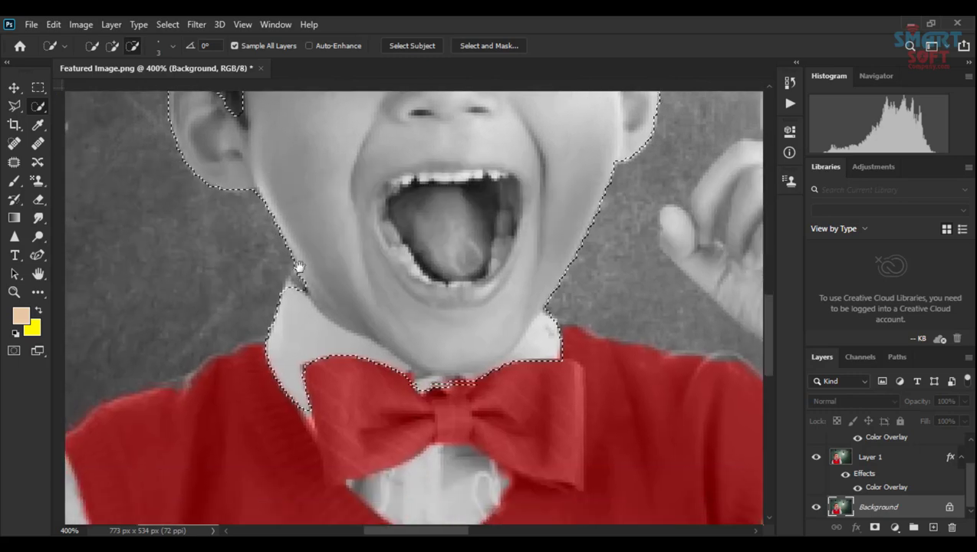
mouse_move(295, 305)
mouse_down()
mouse_move(314, 344)
mouse_move(311, 362)
mouse_move(324, 358)
mouse_up()
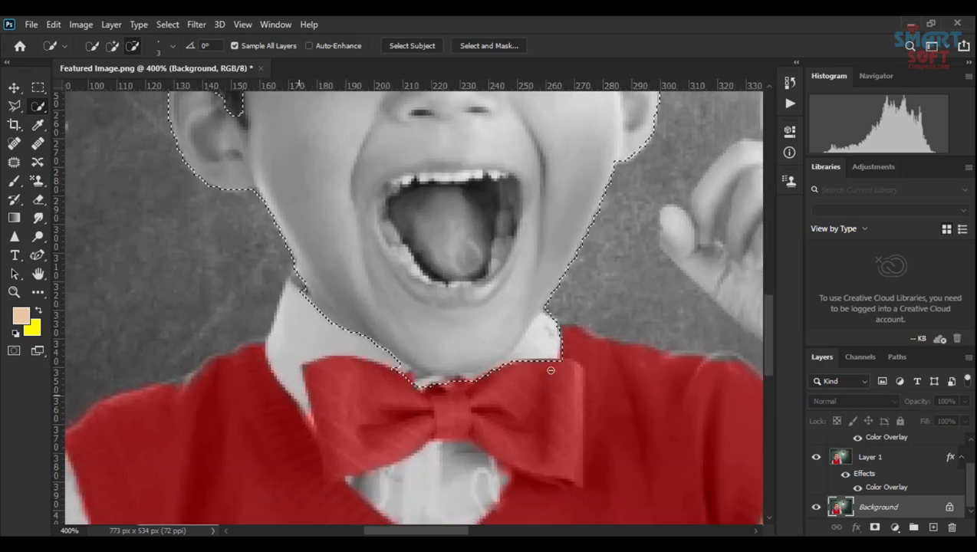
mouse_move(548, 331)
mouse_down()
mouse_move(530, 363)
mouse_move(458, 379)
mouse_up()
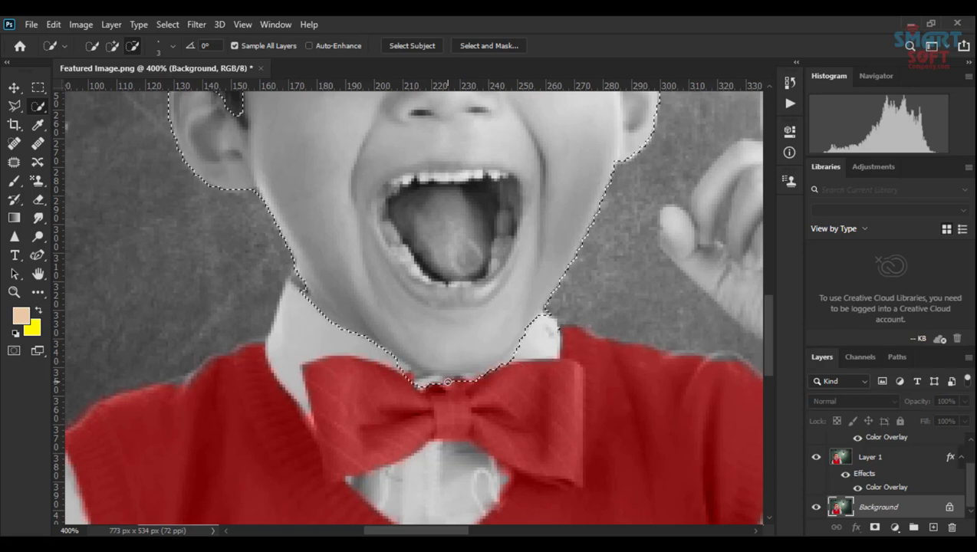
Step: Copy the selected face to a new layer and place that layer above Layer 1, directly below Layer 2
key(ctrl+j)
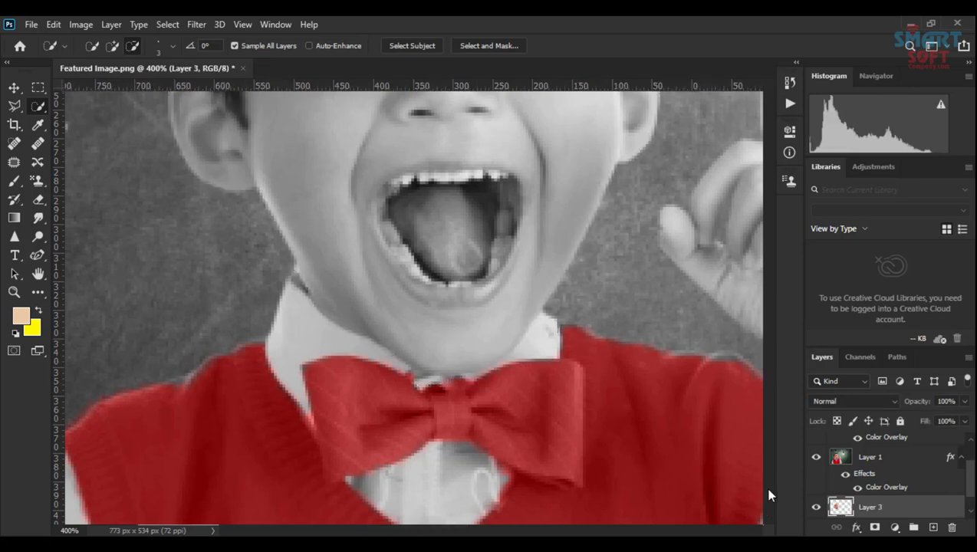
key(ctrl+0)
mouse_move(865, 474)
mouse_down()
mouse_move(872, 437)
mouse_move(870, 459)
mouse_up()
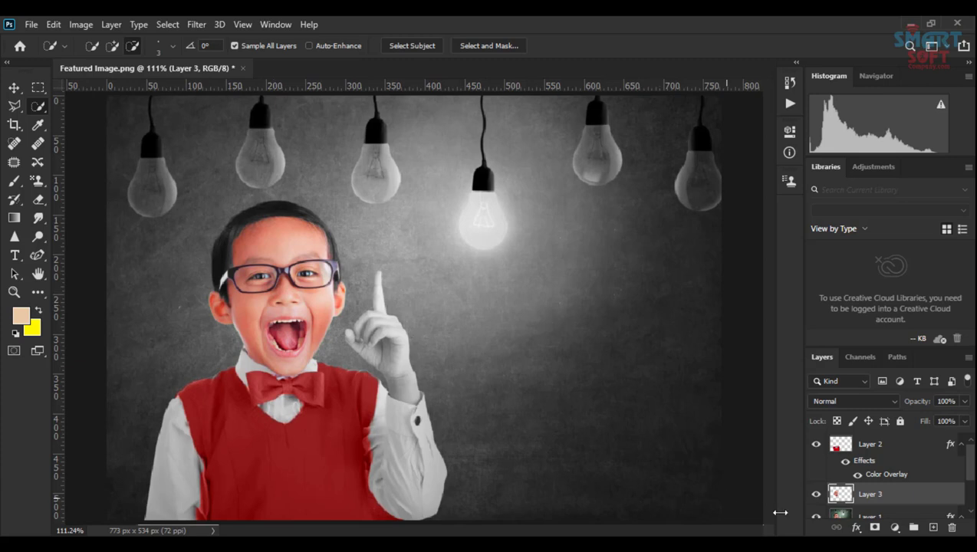
Step: Add a Color Overlay to the face layer, Layer 3, keeping the overlay colour ba4343
click(844, 527)
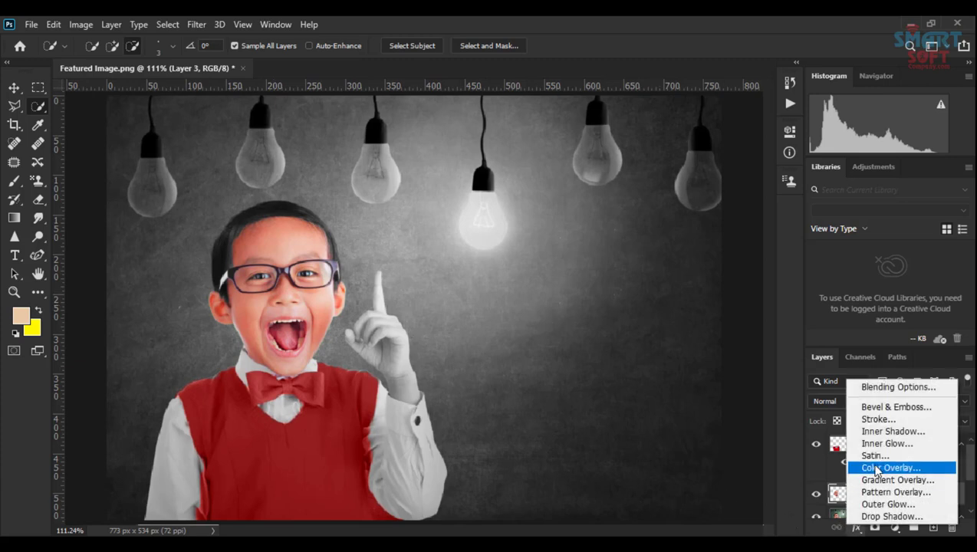
click(878, 469)
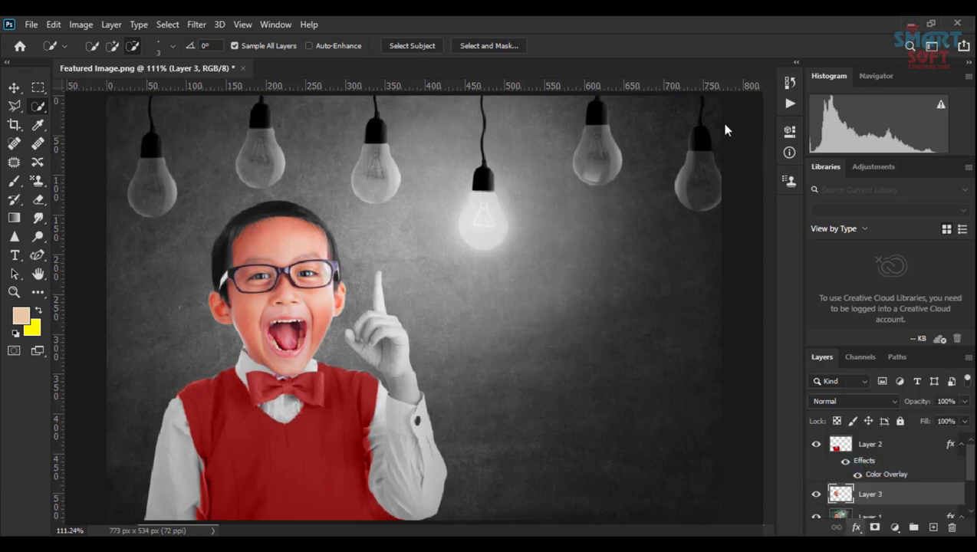
drag(517, 76, 536, 106)
click(771, 157)
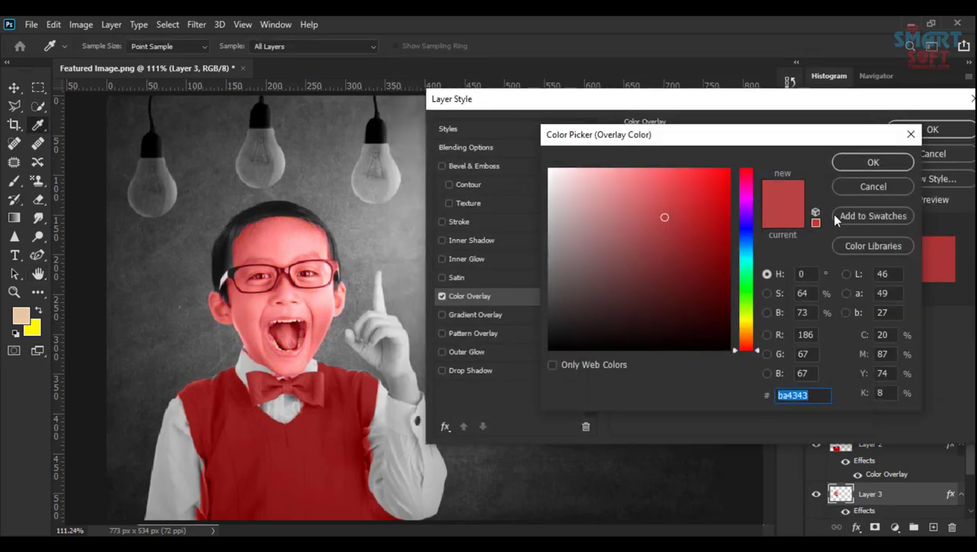
click(860, 191)
Step: Try the Hard Mix and Linear Light blend modes for the face's Color Overlay
click(700, 158)
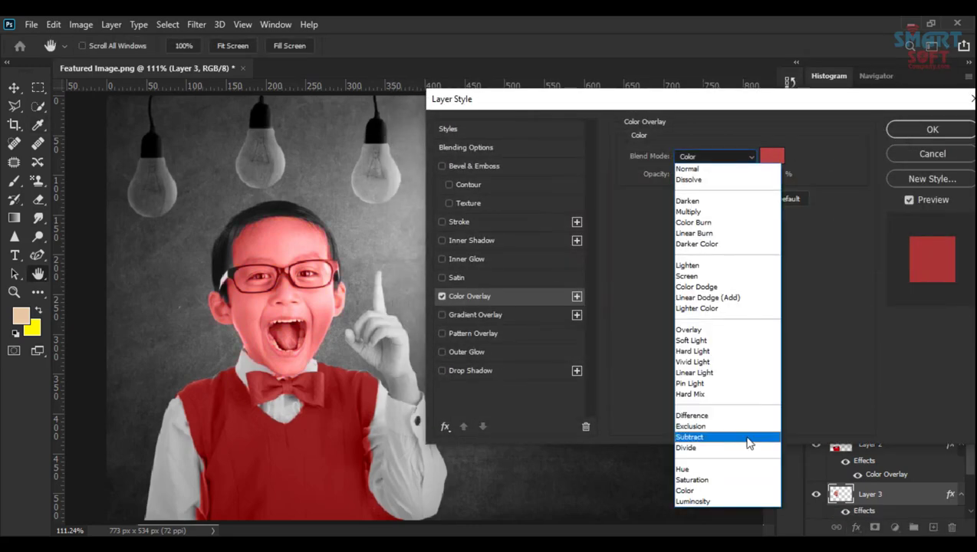
click(712, 394)
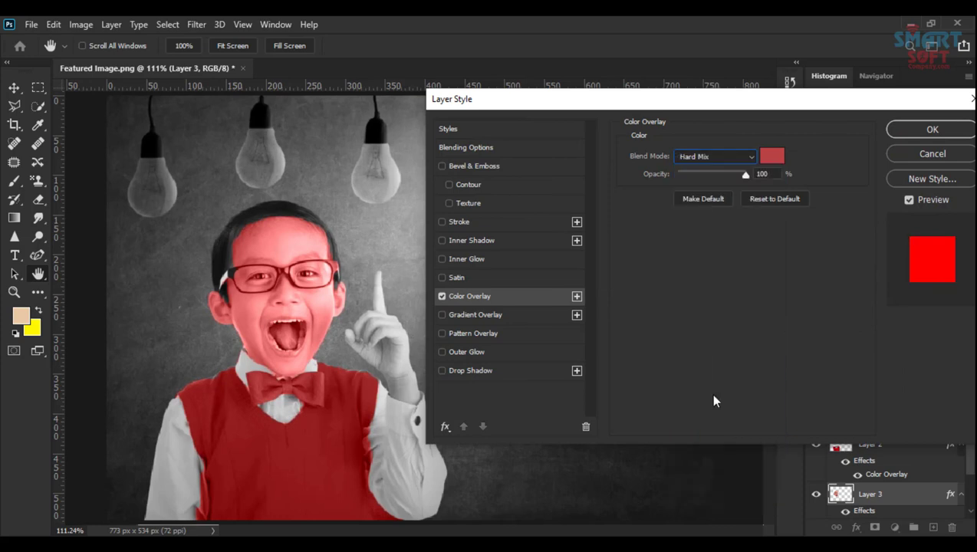
click(718, 162)
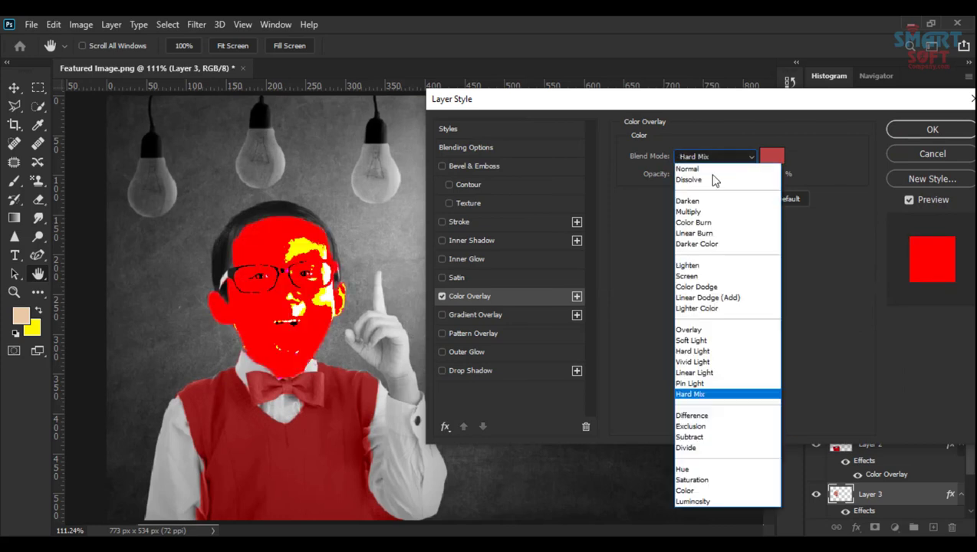
click(707, 372)
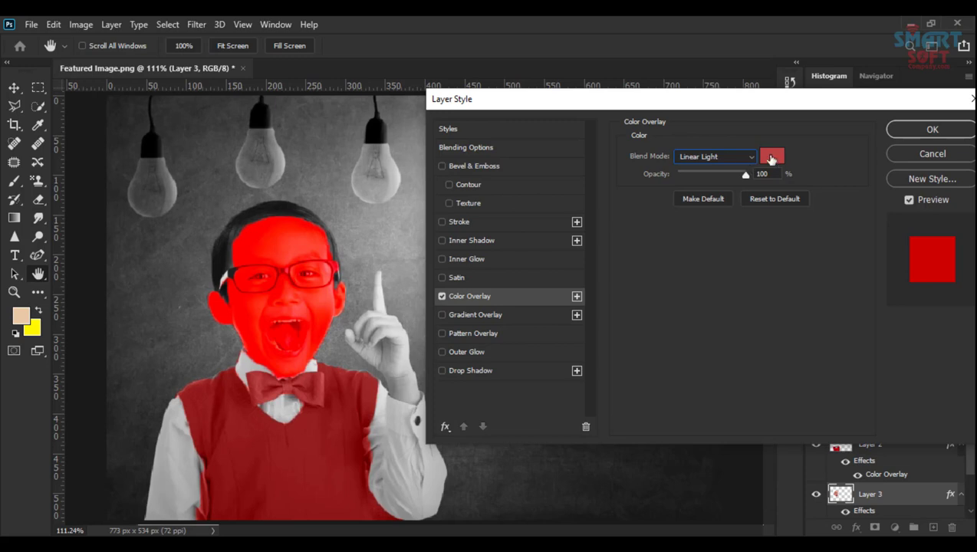
Step: Set the face's Color Overlay to Normal blend mode with skin colour c68978 at 15% opacity and apply the layer style
click(725, 158)
click(691, 170)
click(771, 158)
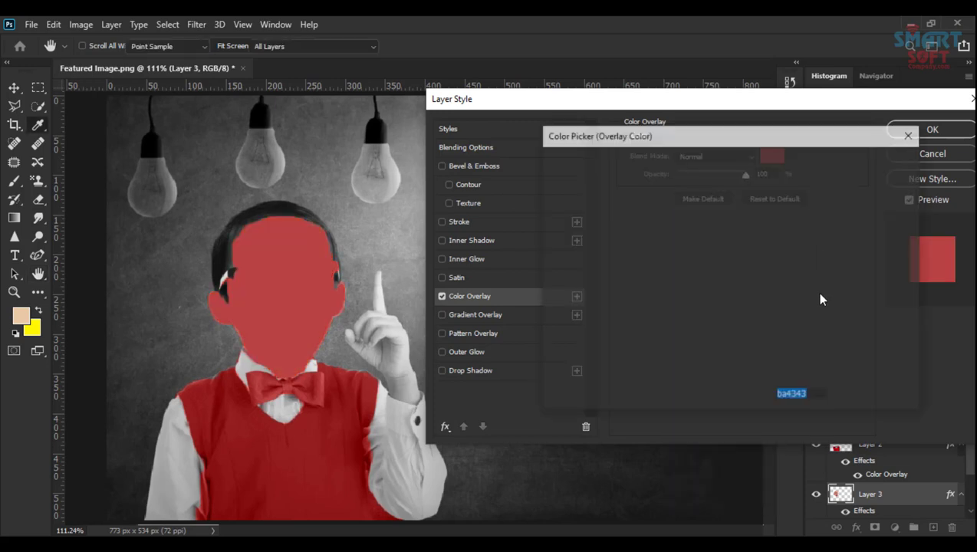
drag(749, 339, 743, 344)
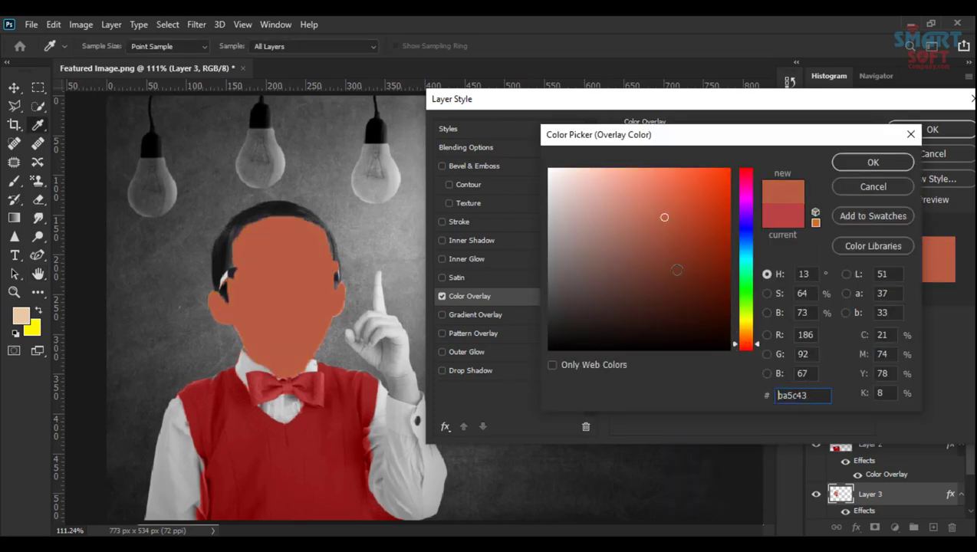
click(649, 258)
click(617, 233)
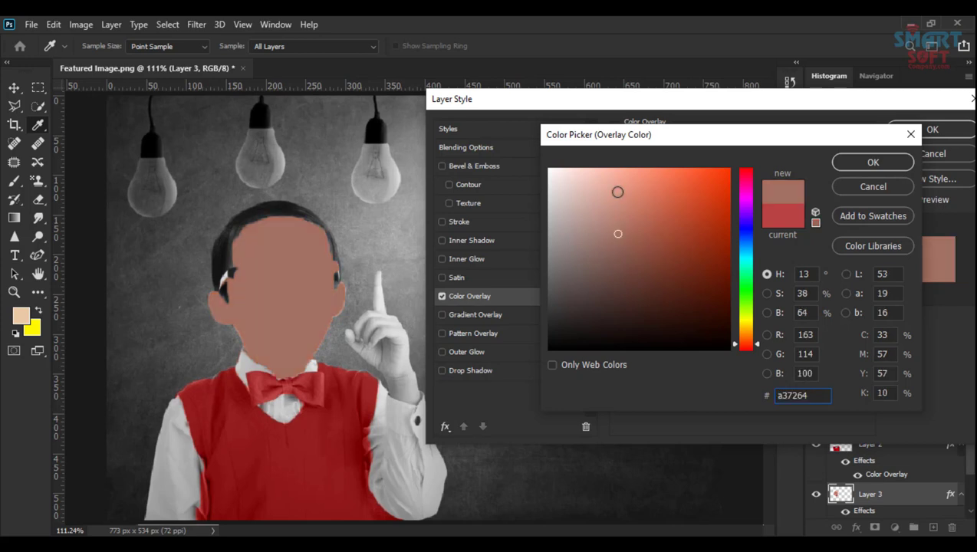
click(619, 216)
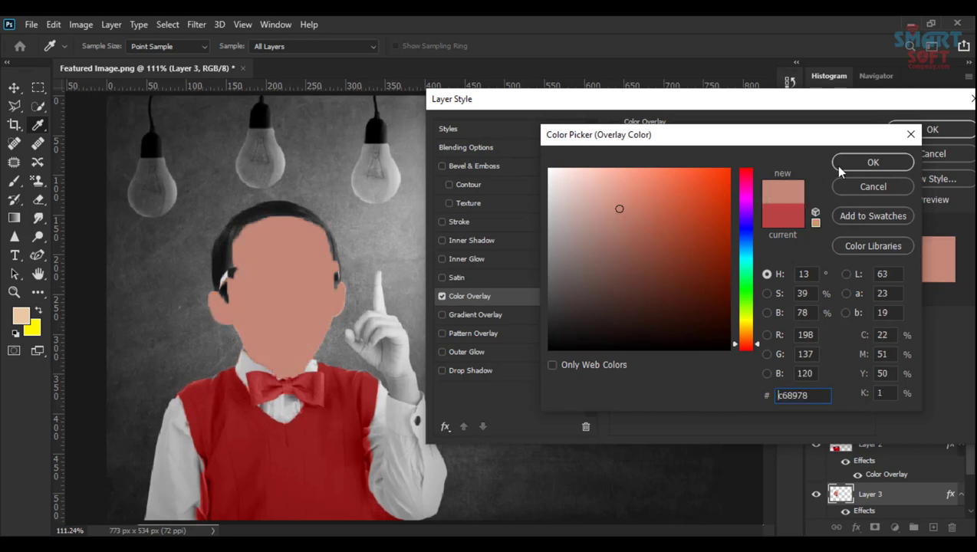
click(839, 168)
drag(733, 174, 686, 165)
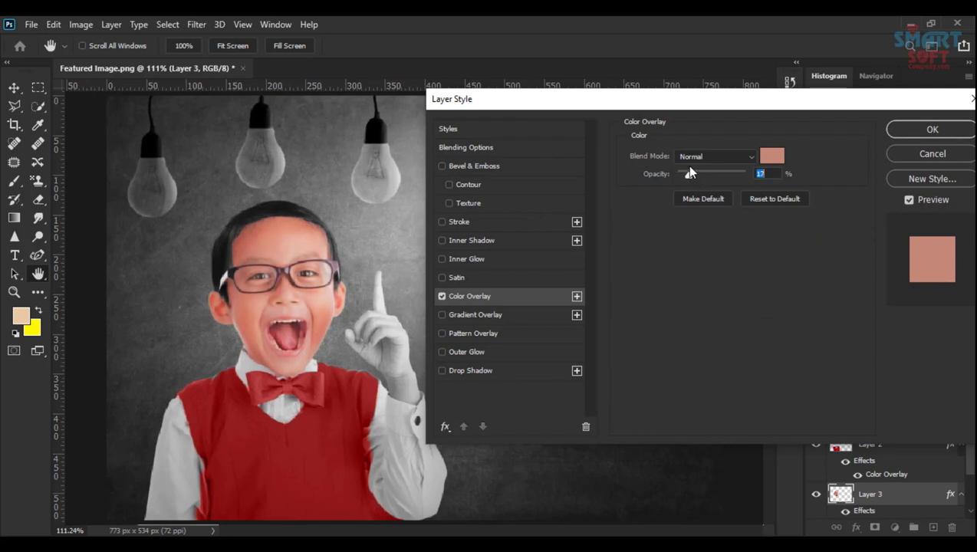
click(917, 130)
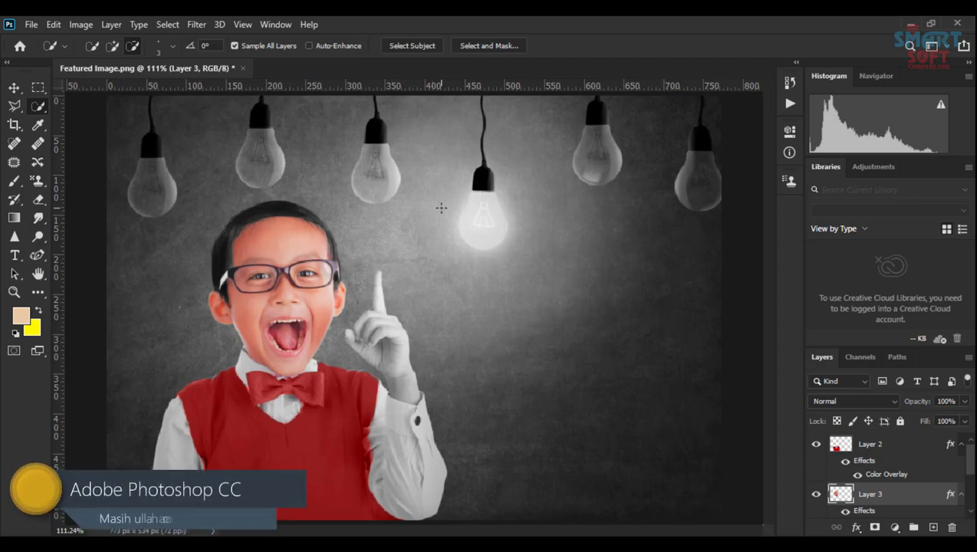
Step: Close the Featured Image.png document without saving it
key(v)
click(190, 113)
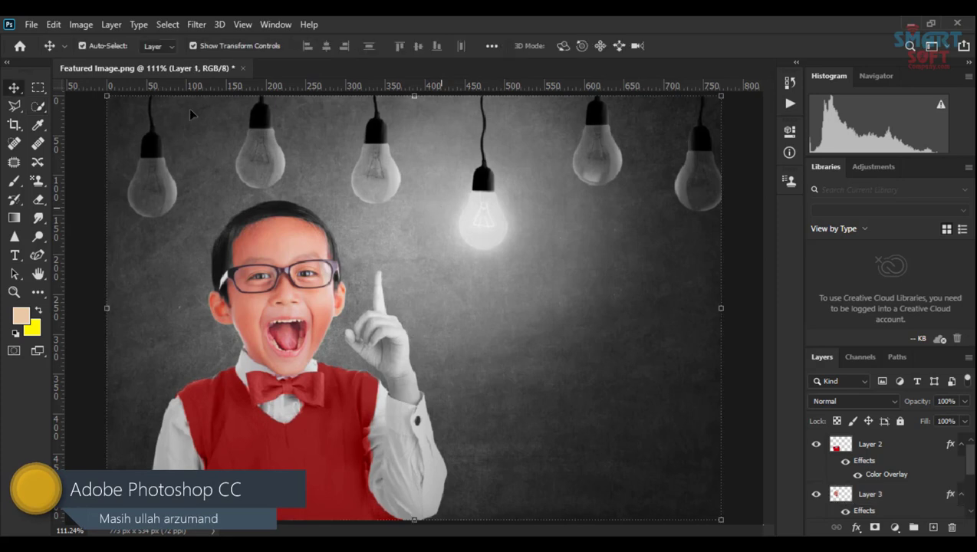
click(243, 68)
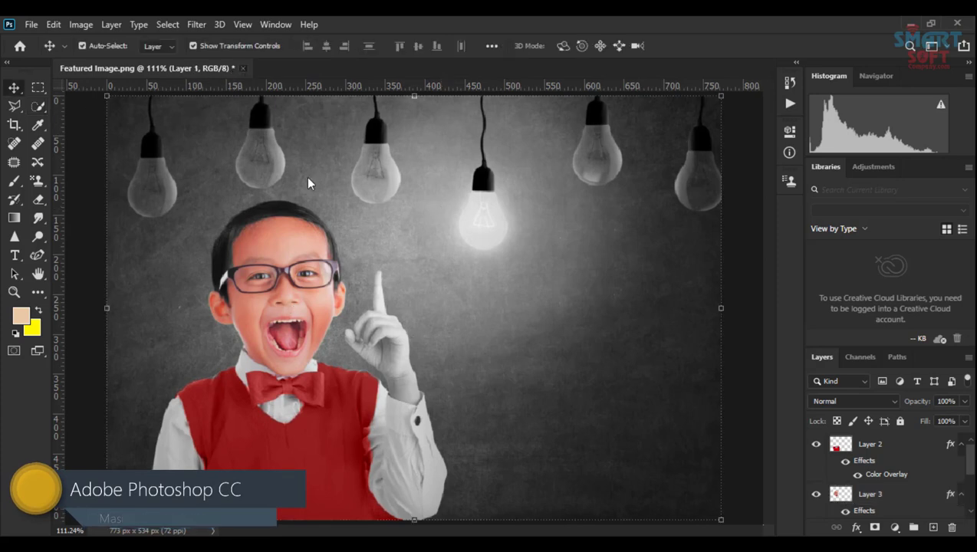
click(485, 224)
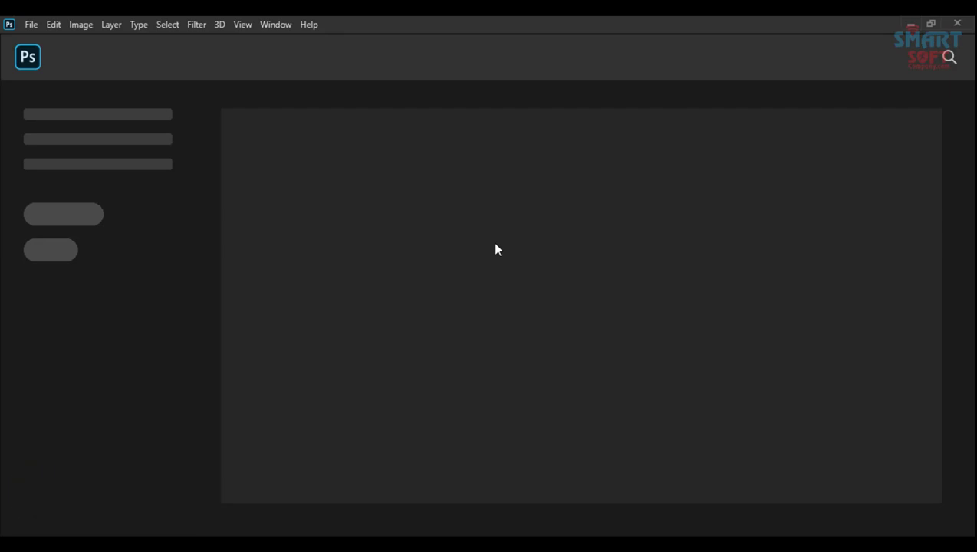
Step: Open the image "Five happy children with their hands up" from the Photos For Design Send me folder
key(ctrl+o)
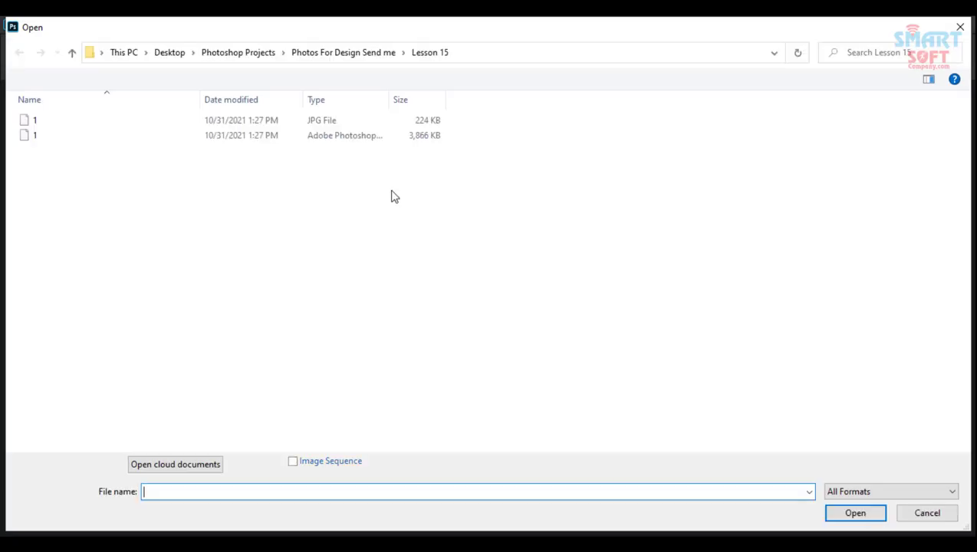
click(71, 53)
click(212, 146)
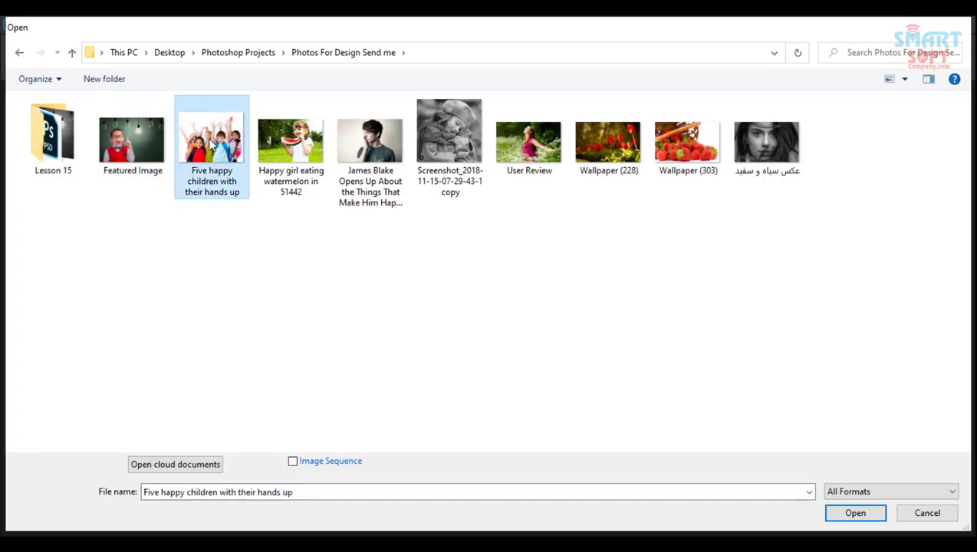
double_click(211, 145)
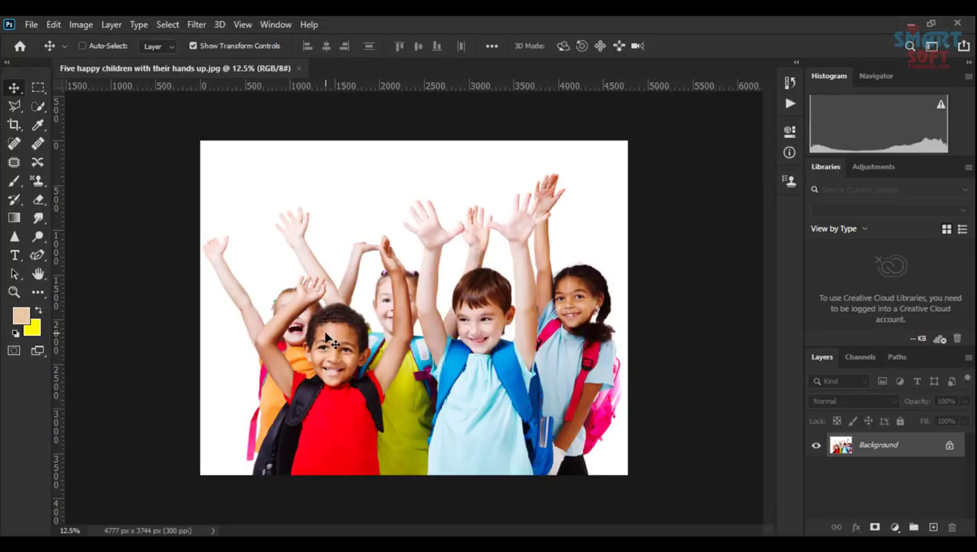
Step: Duplicate the Background layer and add a Color Overlay to the copy
key(ctrl+plus)
drag(326, 360, 332, 307)
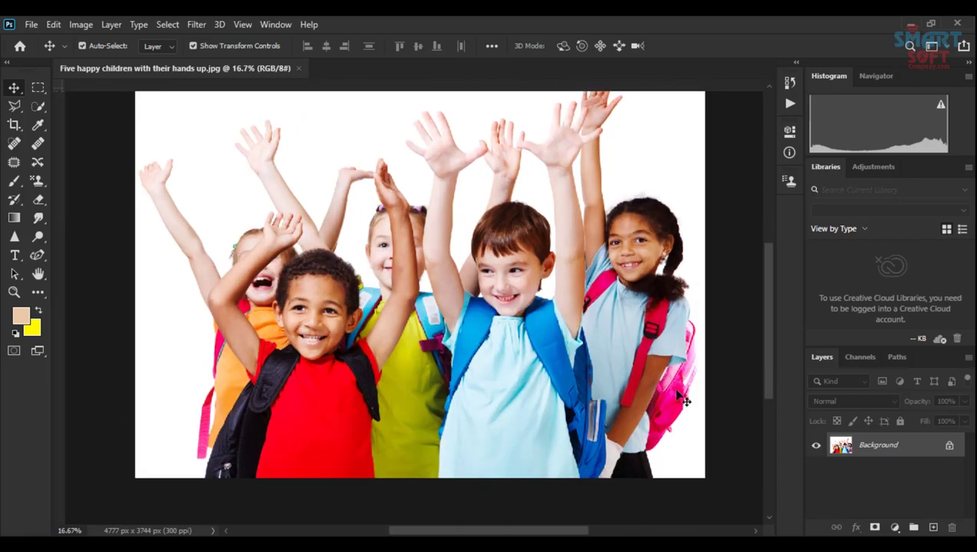
key(ctrl+j)
click(858, 529)
click(883, 469)
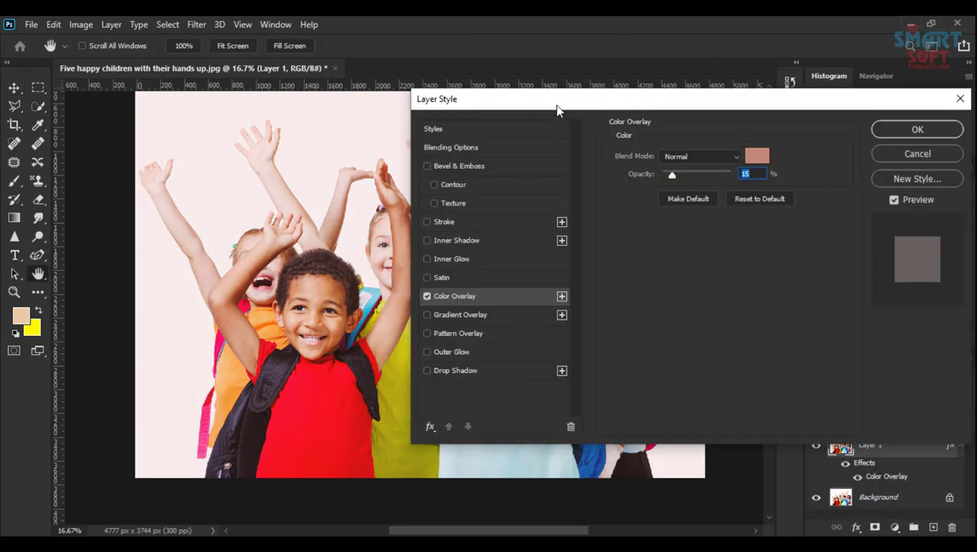
drag(551, 108, 581, 96)
Step: Set the Color Overlay to black (000000) with the Color blend mode at 100% opacity and apply the layer style
click(728, 144)
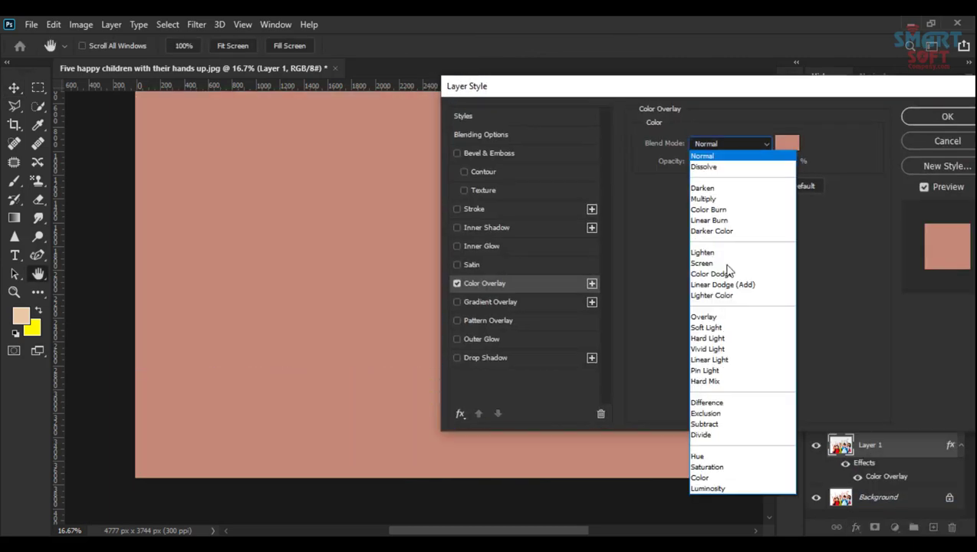
click(776, 140)
click(783, 142)
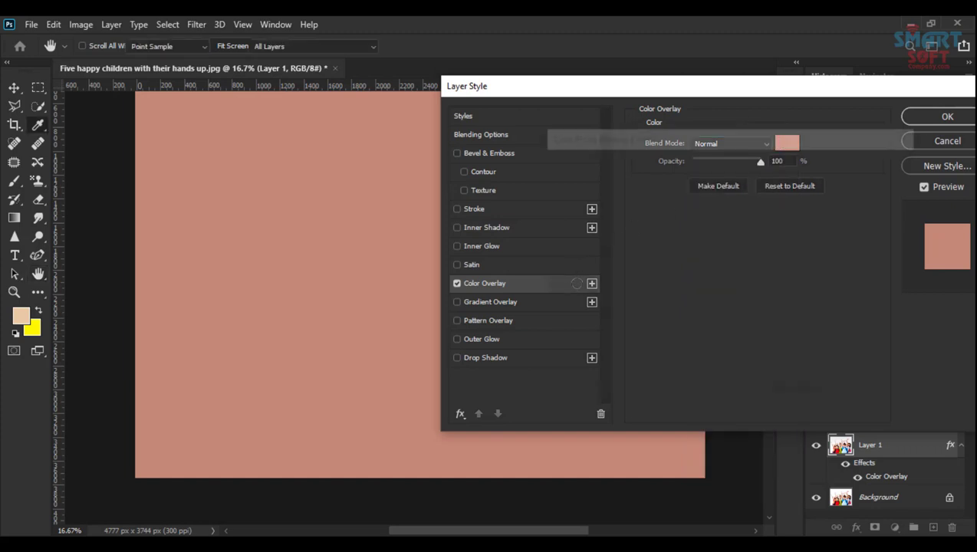
text(000000)
click(872, 162)
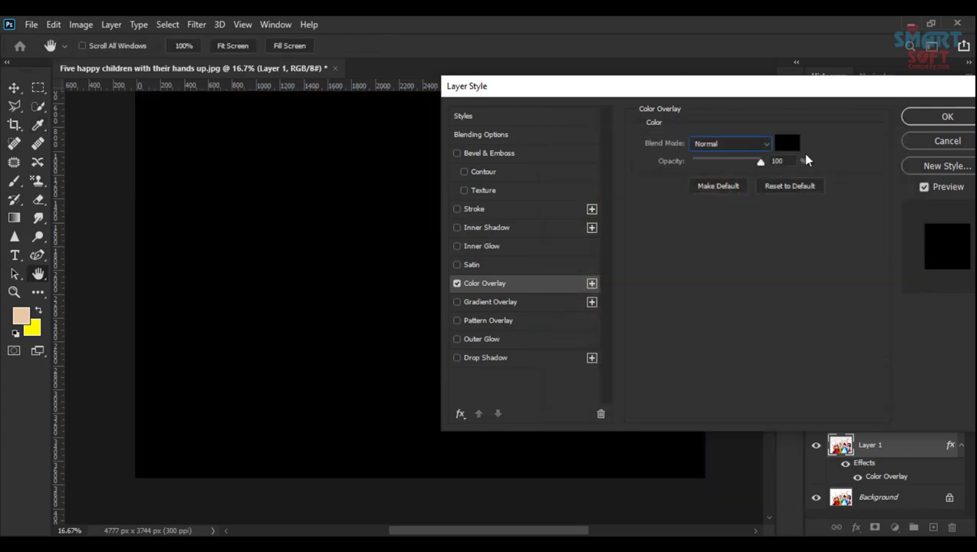
click(736, 144)
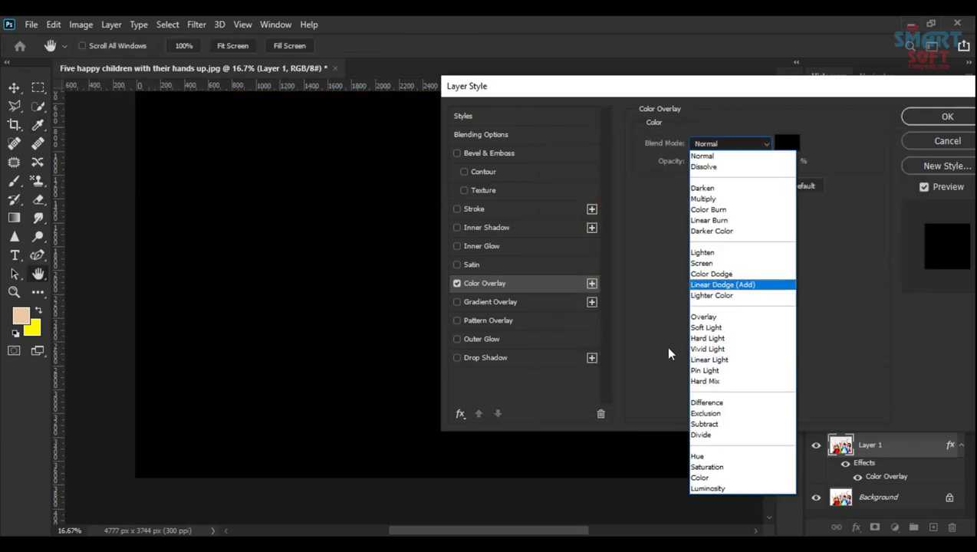
click(719, 478)
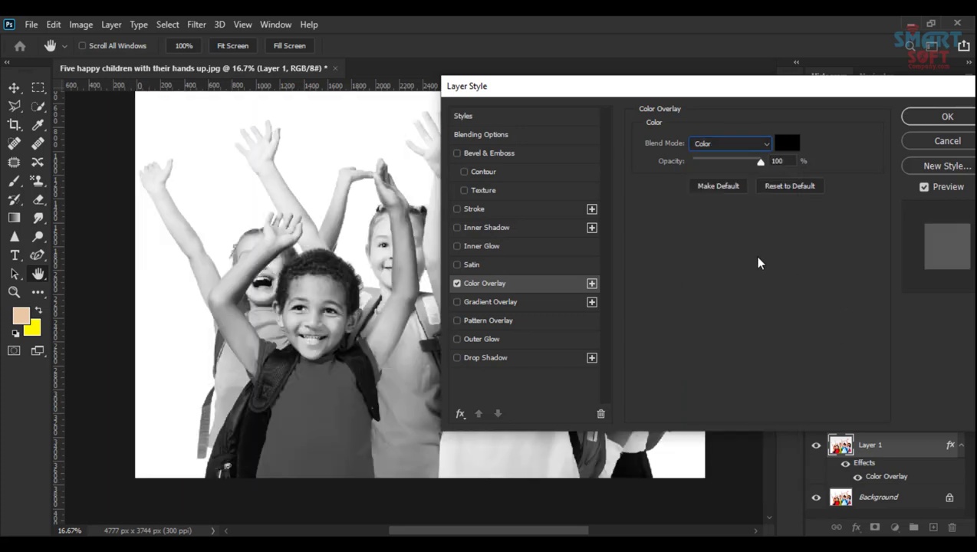
click(918, 117)
Step: On the Background layer, quick-select the front-right boy's light shirt and backpack straps using a selection brush of about 444 px
click(870, 498)
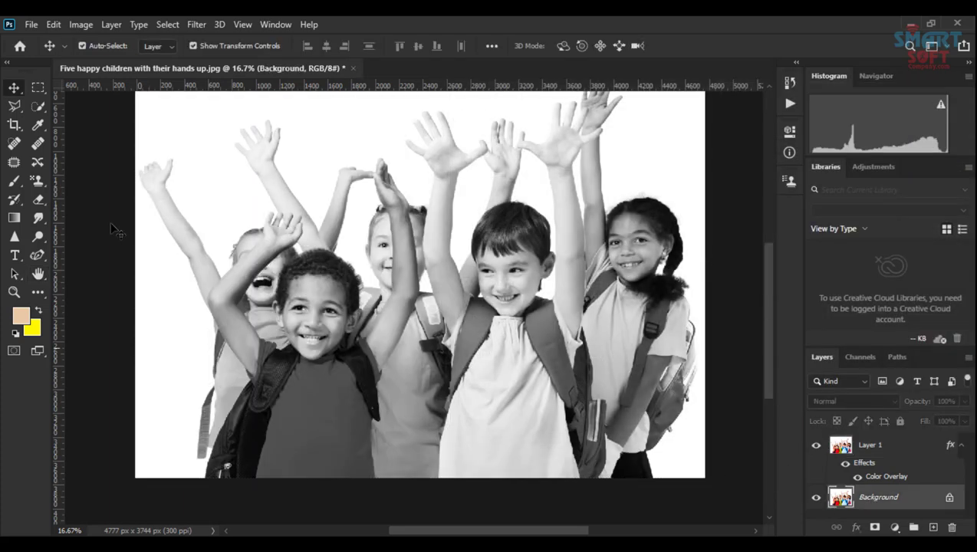
click(37, 124)
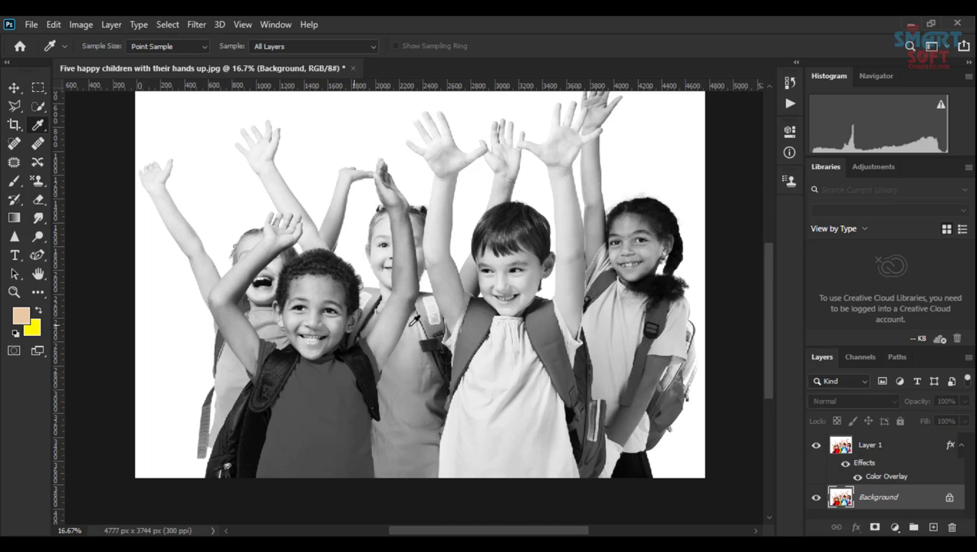
click(37, 106)
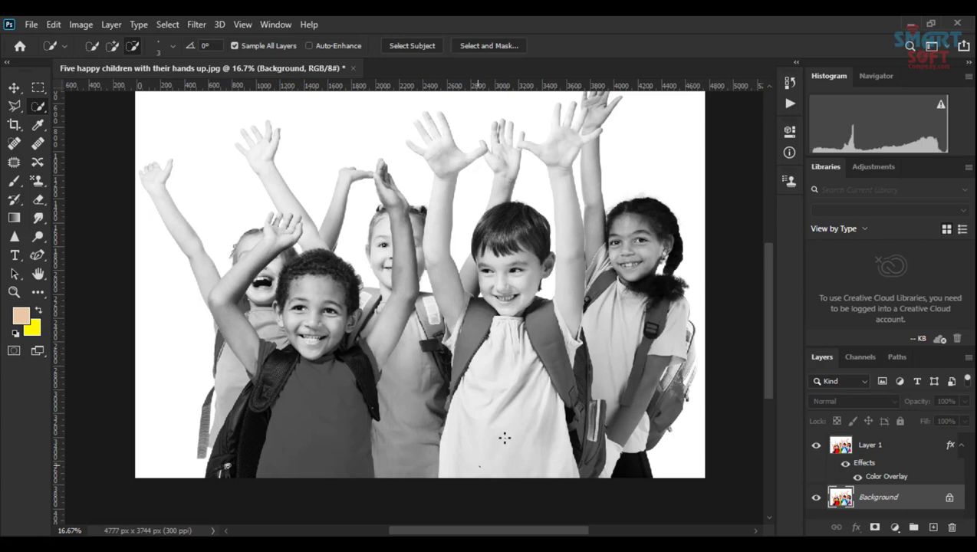
alt+right_click(512, 408)
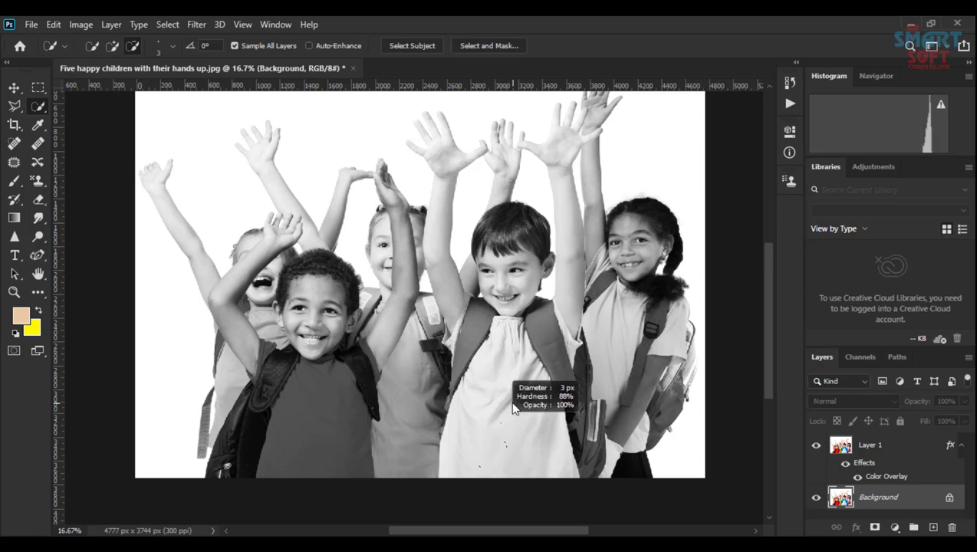
drag(534, 371, 579, 309)
alt+right_click(510, 434)
drag(510, 434, 521, 419)
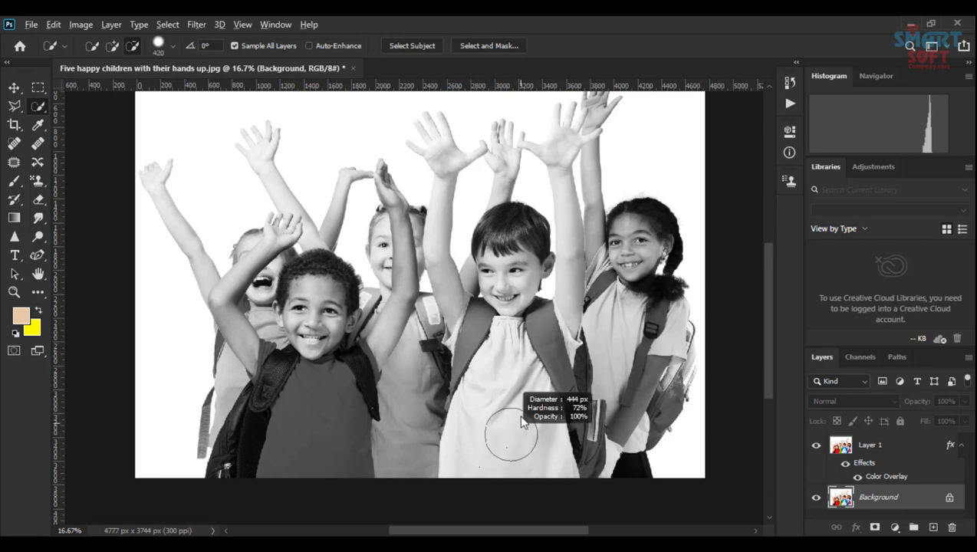
click(111, 46)
click(495, 464)
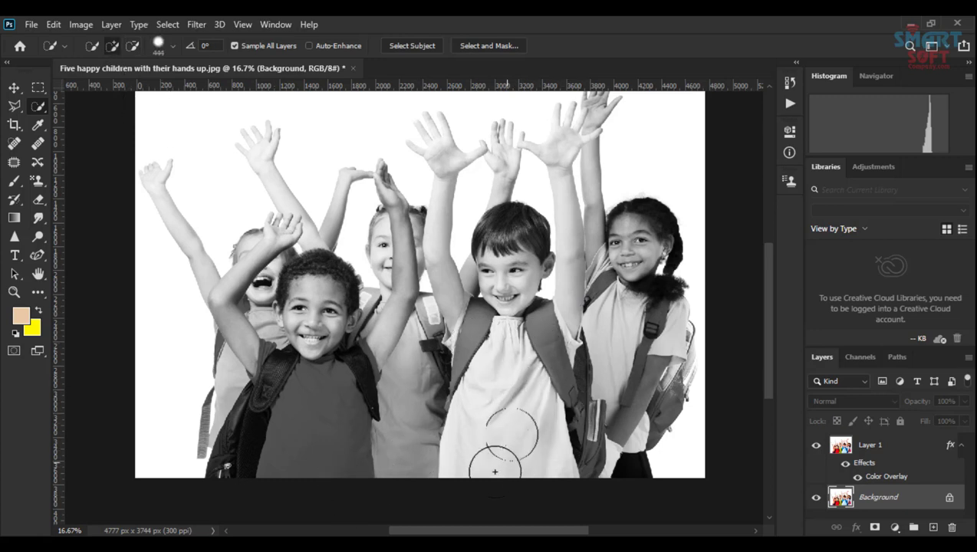
click(496, 422)
click(467, 326)
click(546, 331)
click(551, 370)
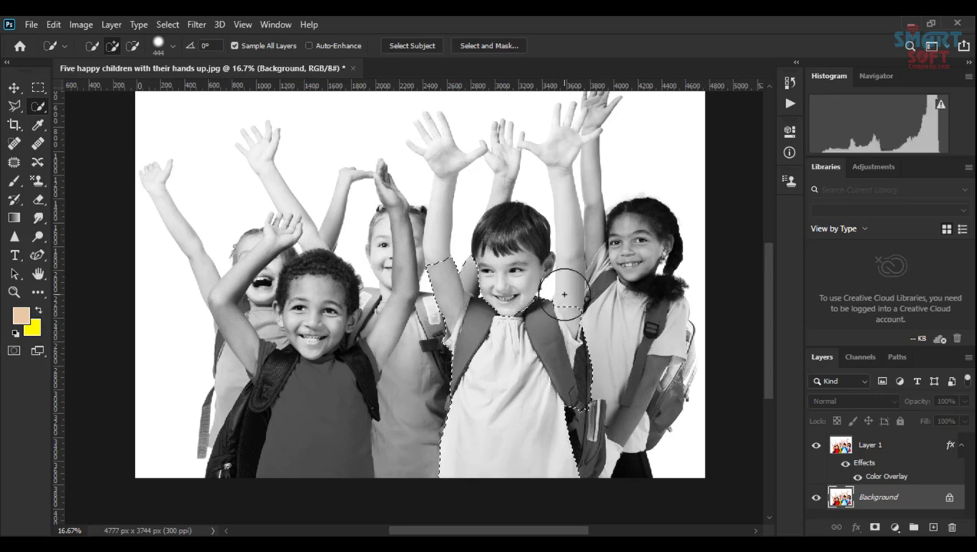
Step: Extend the selection up the boy's raised arm nearest the girl in the striped sleeve, using a 108 px brush
key(ctrl+plus)
key(ctrl+plus)
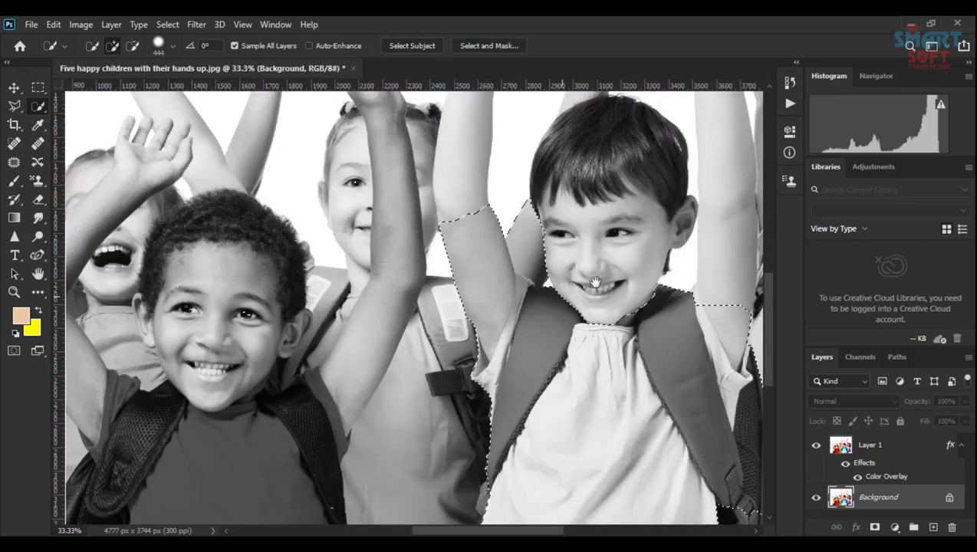
drag(564, 292, 443, 343)
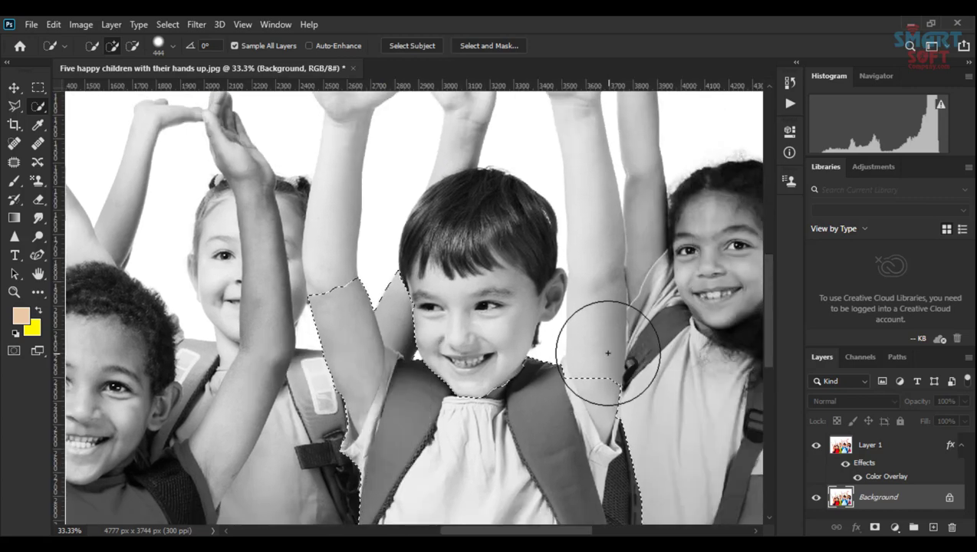
drag(607, 352, 545, 325)
drag(604, 376, 589, 327)
key(ctrl+z)
mouse_move(586, 370)
mouse_down()
mouse_move(591, 350)
mouse_move(552, 378)
mouse_move(598, 322)
mouse_move(604, 235)
mouse_move(593, 218)
mouse_up()
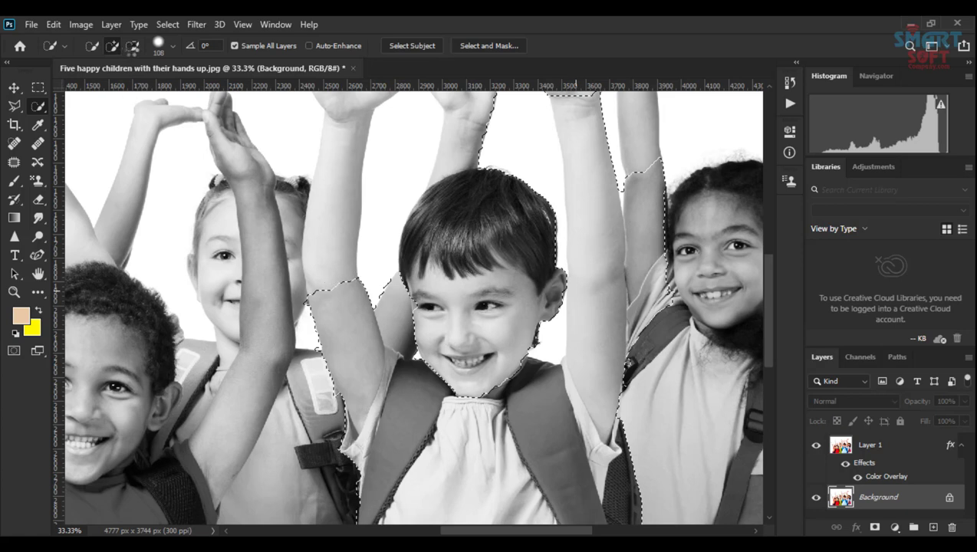
Step: Subtract the neighbouring girl's sleeve and raised arm from the selection
key(alt)
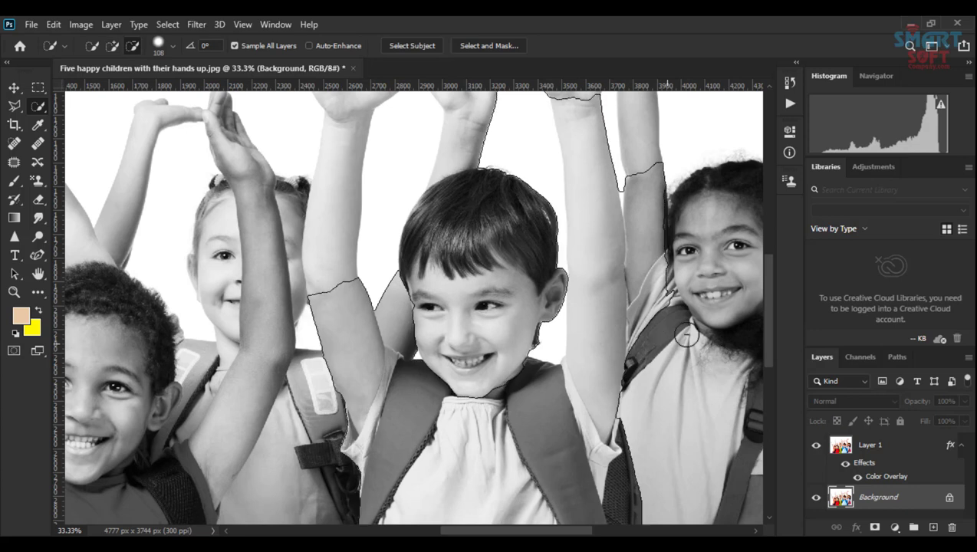
mouse_move(663, 306)
mouse_down()
mouse_move(644, 322)
mouse_move(650, 284)
mouse_move(636, 268)
mouse_move(646, 310)
mouse_up()
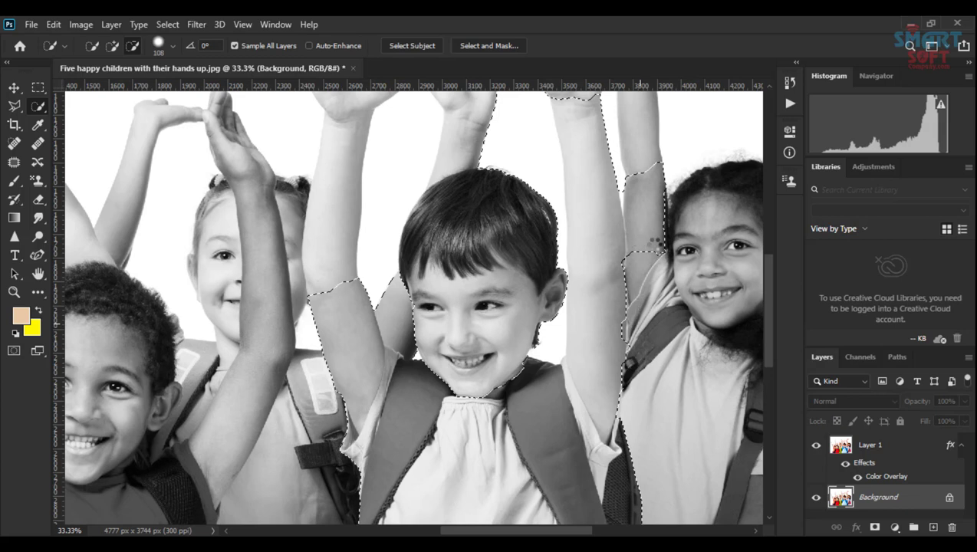
mouse_move(646, 253)
mouse_down()
mouse_move(652, 230)
mouse_move(640, 194)
mouse_up()
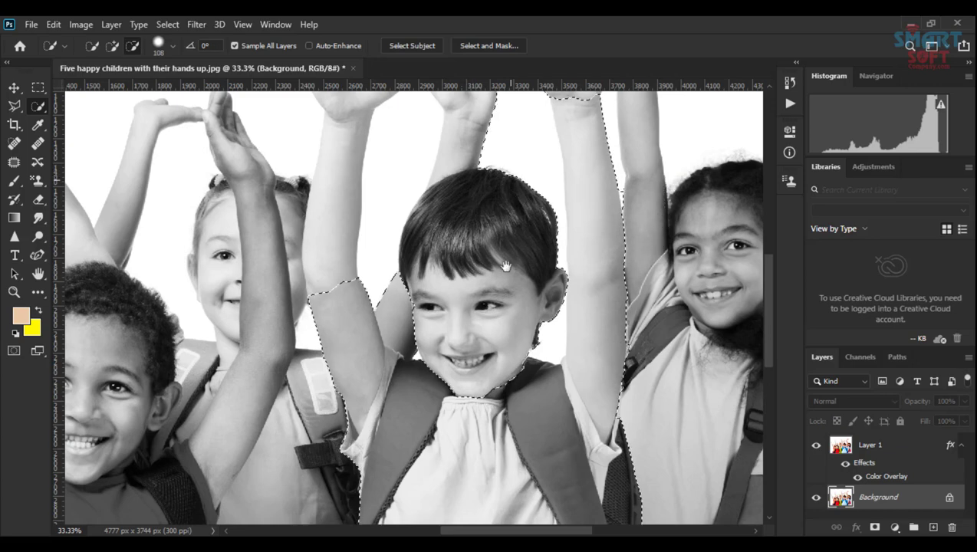
Step: Subtract the white gap beside the boy's head and the arm of the child behind him from the selection
scroll(508, 235, up, 3)
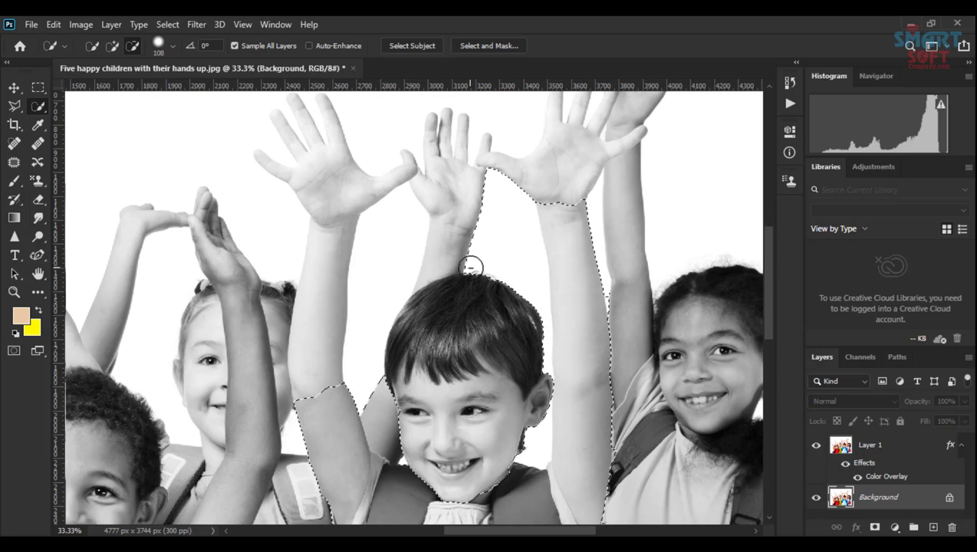
drag(473, 263, 501, 259)
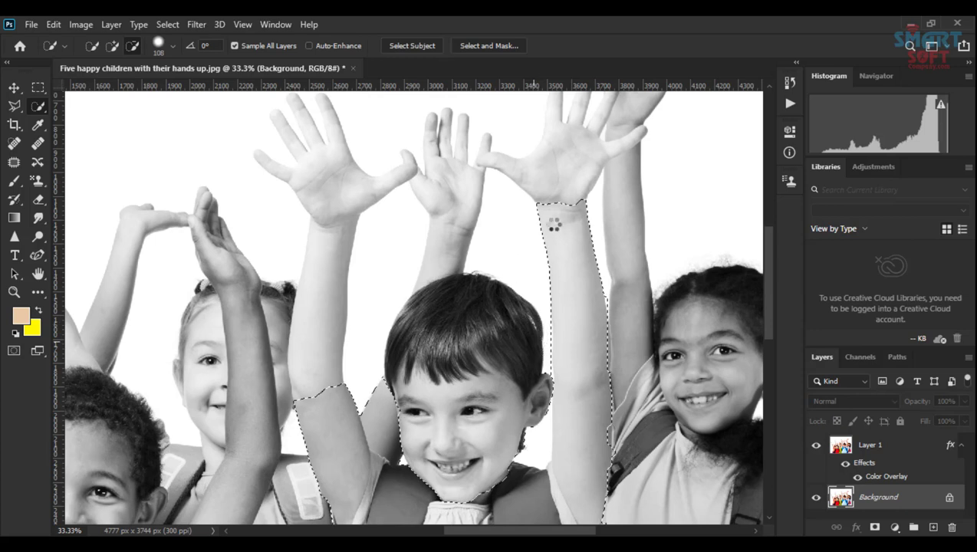
click(383, 428)
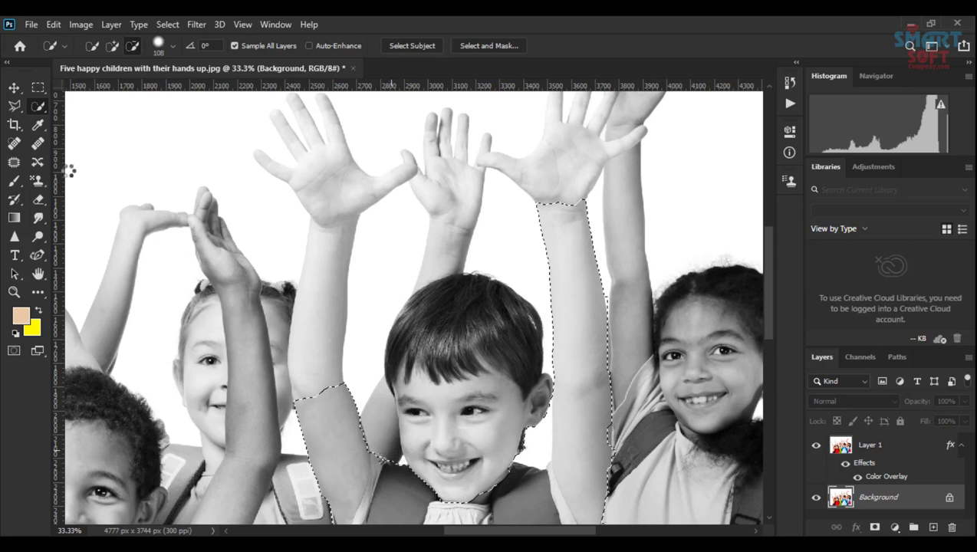
Step: Add the boy's other raised arm and the palms of both his hands to the selection
click(112, 45)
drag(310, 378, 309, 342)
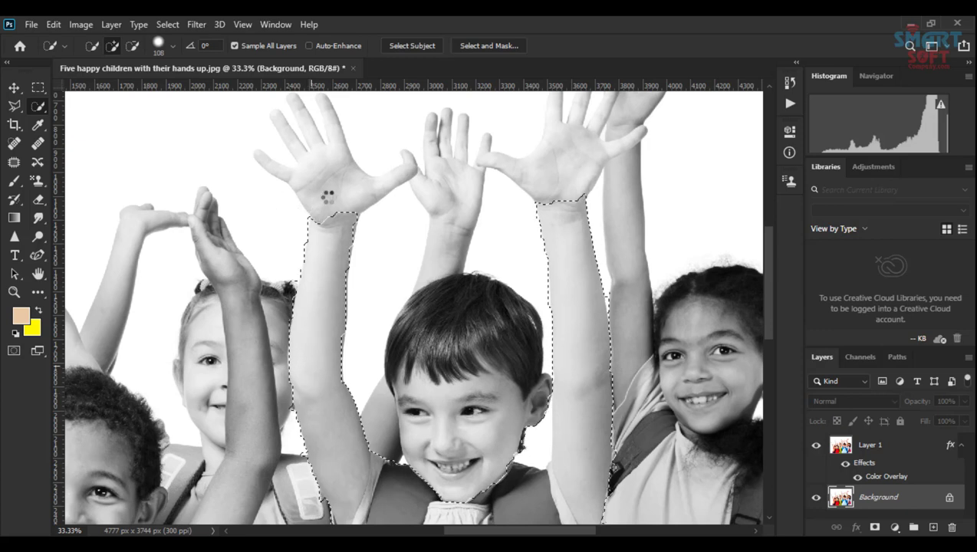
drag(327, 206, 318, 152)
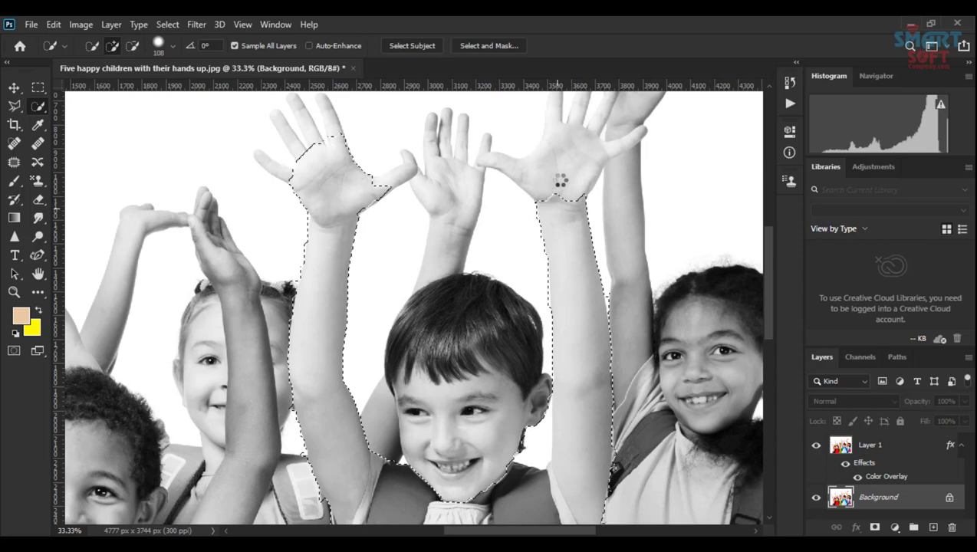
mouse_move(564, 202)
mouse_down()
mouse_move(571, 147)
mouse_move(550, 266)
mouse_move(553, 229)
mouse_move(551, 238)
mouse_up()
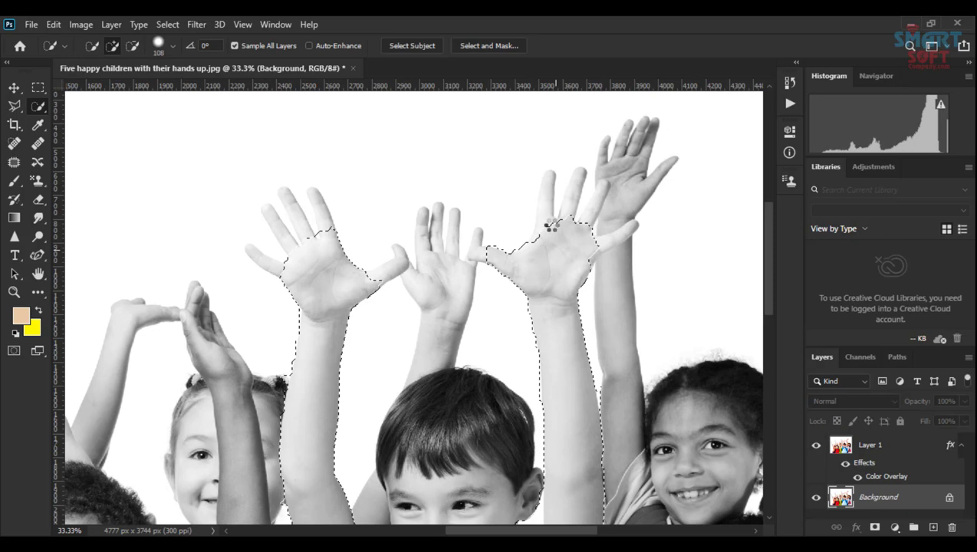
alt+right_click(557, 221)
drag(548, 216, 549, 194)
drag(571, 237, 569, 222)
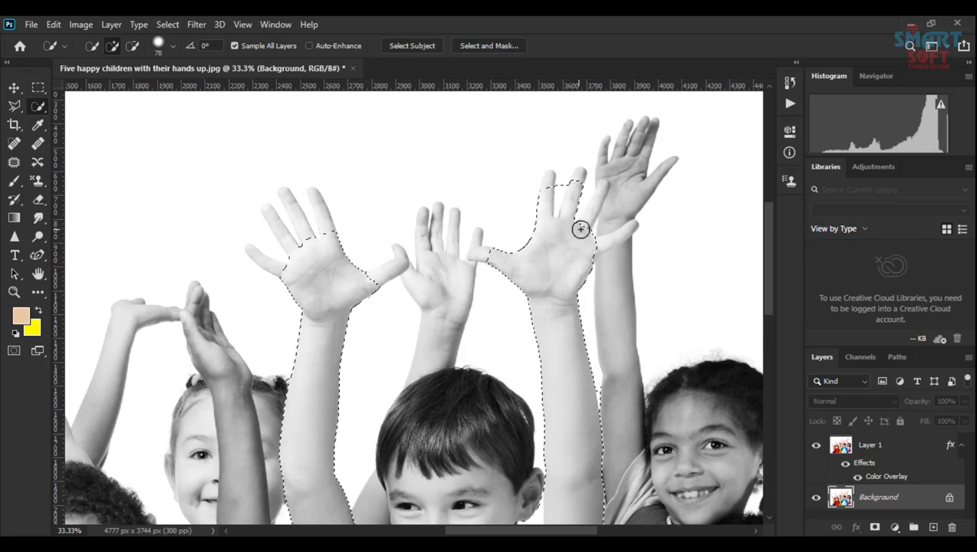
Step: Add the thumb of the boy's hand nearest the girl with a 24 px brush and trim the spill around its tip
key(ctrl+plus)
drag(570, 236, 436, 270)
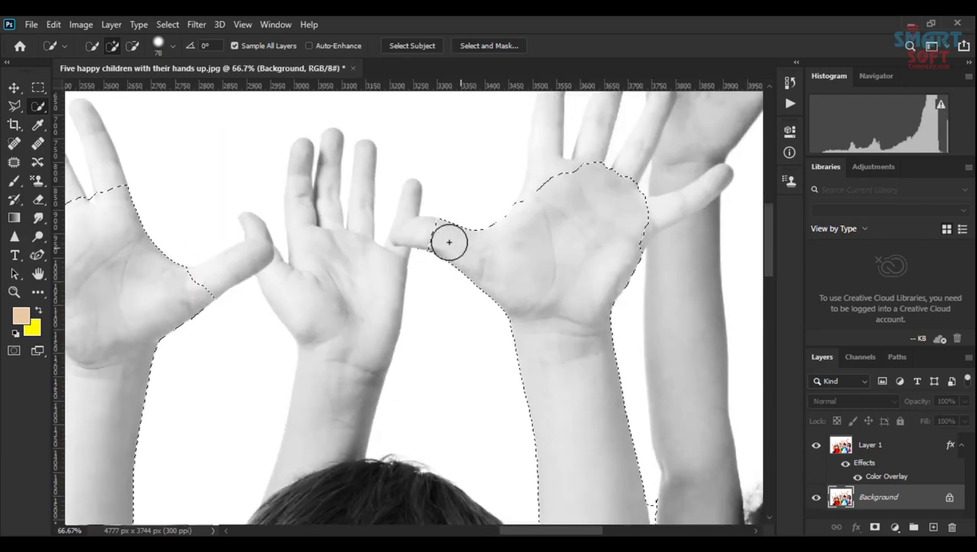
alt+right_click(440, 233)
click(429, 240)
drag(419, 233, 409, 233)
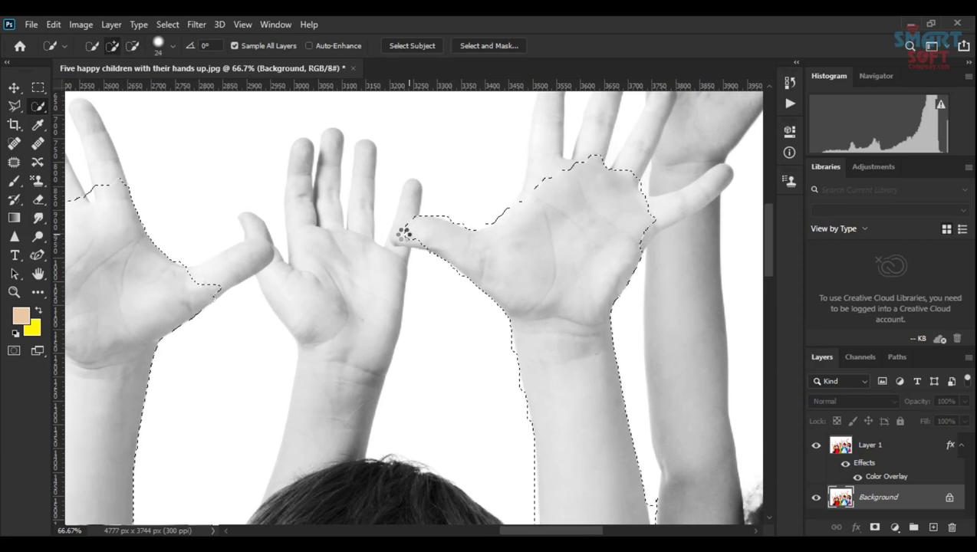
click(399, 226)
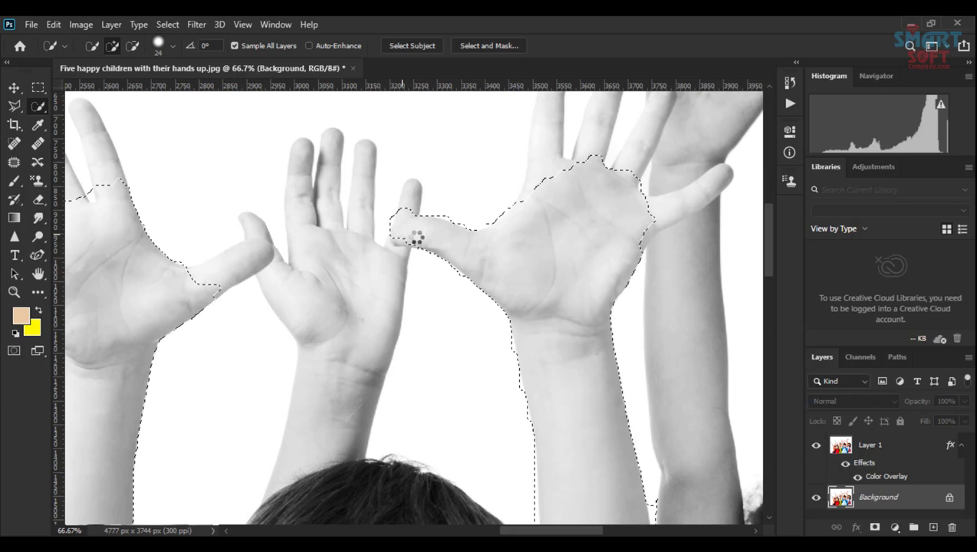
click(132, 45)
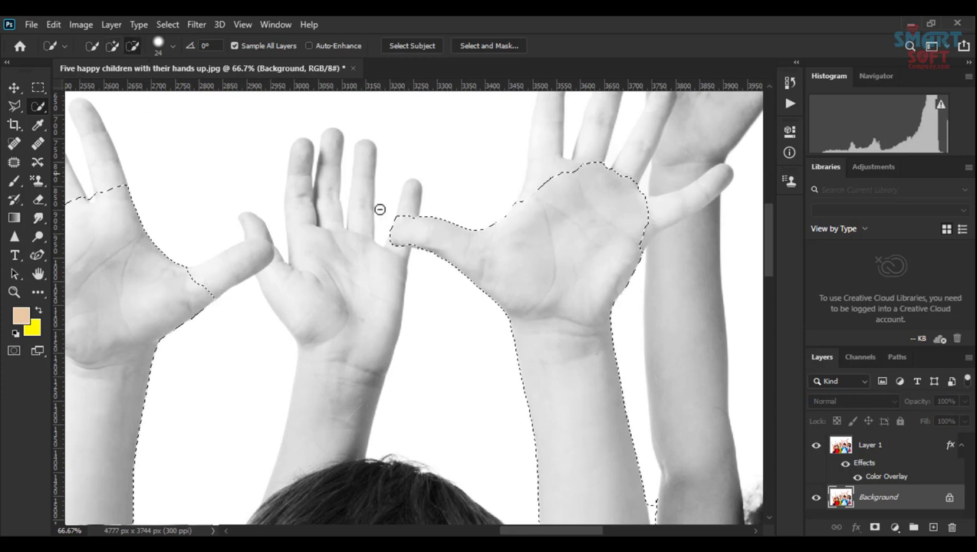
click(388, 217)
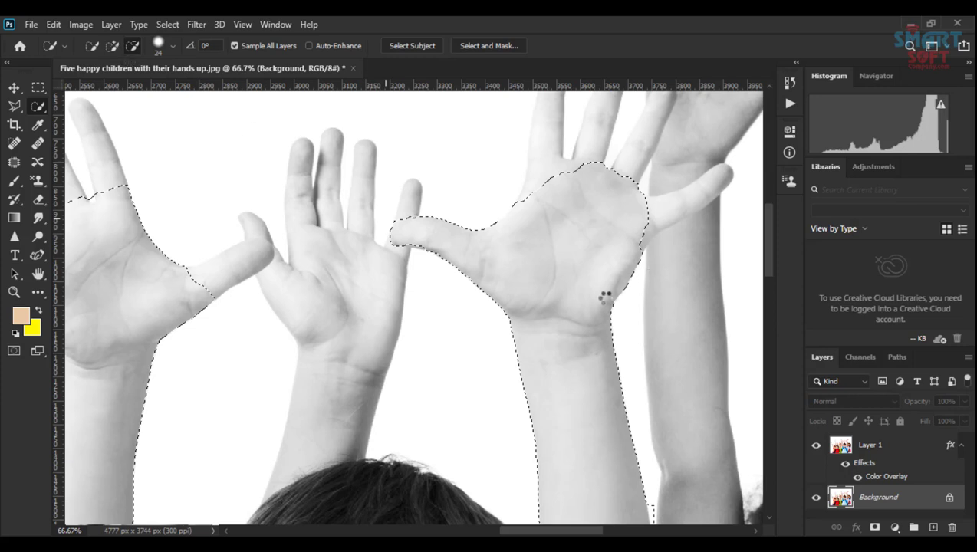
Step: Add the full index finger of the same hand to the selection
drag(488, 227, 491, 284)
drag(541, 239, 548, 169)
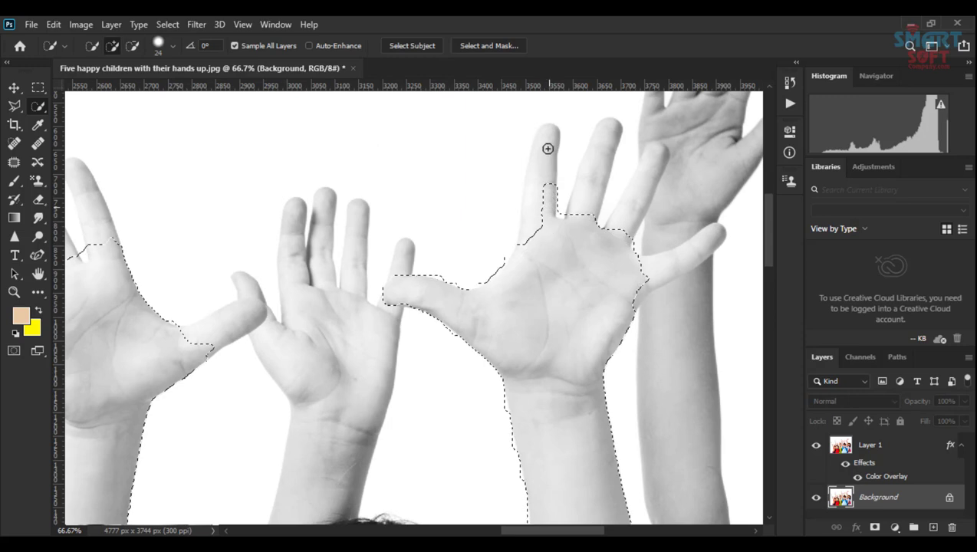
click(555, 163)
click(546, 163)
click(533, 217)
click(531, 205)
click(543, 196)
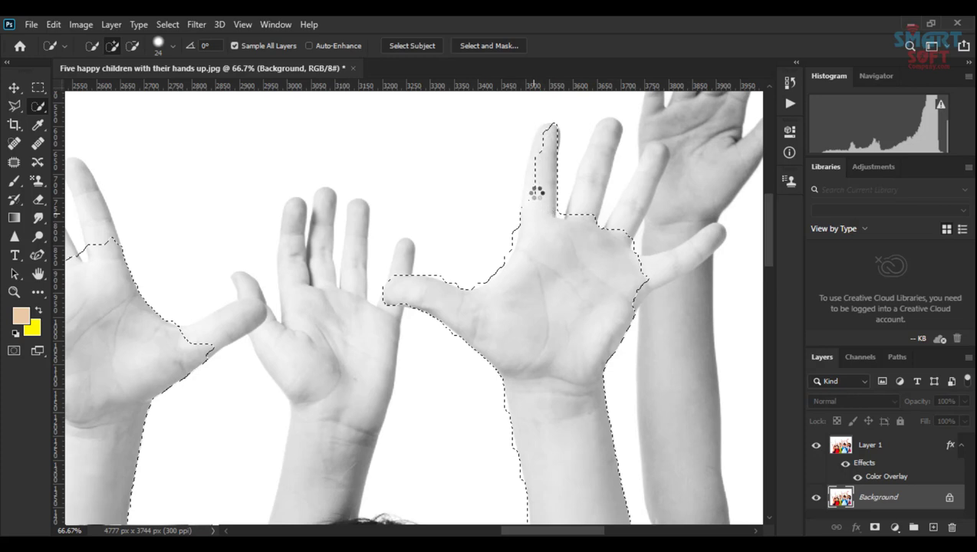
click(536, 166)
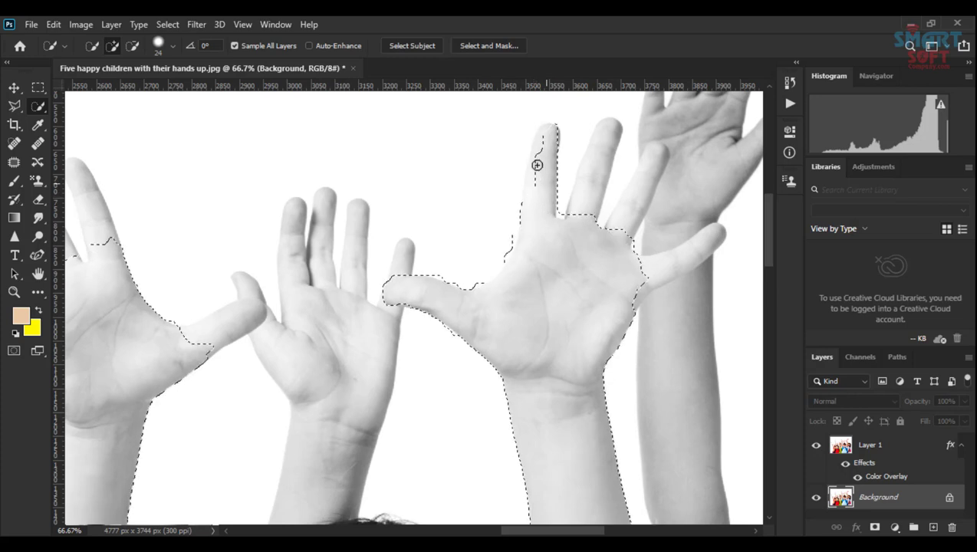
Step: Extend the selection over the hand's middle and ring fingers, undoing the stray ring-finger strokes
mouse_move(574, 217)
mouse_down()
mouse_move(593, 168)
mouse_move(596, 218)
mouse_up()
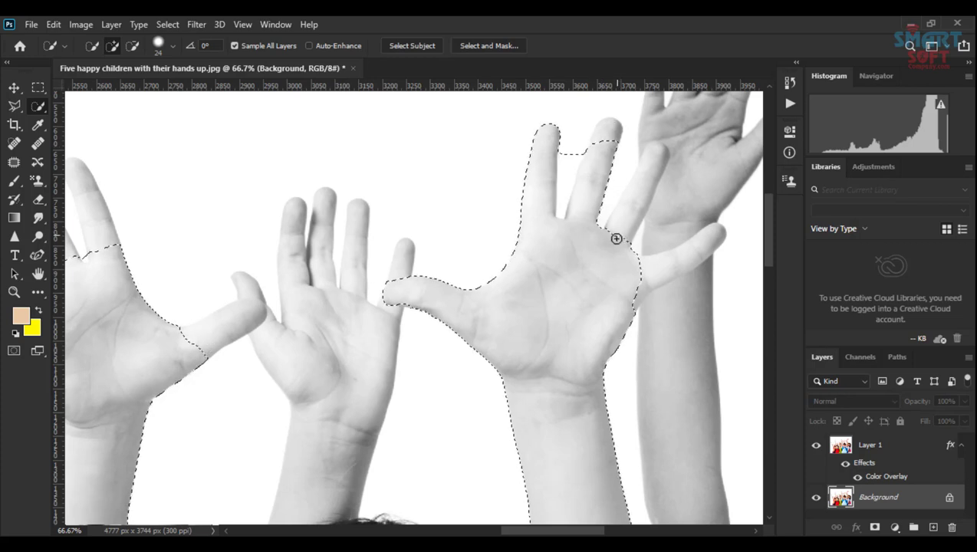
click(629, 210)
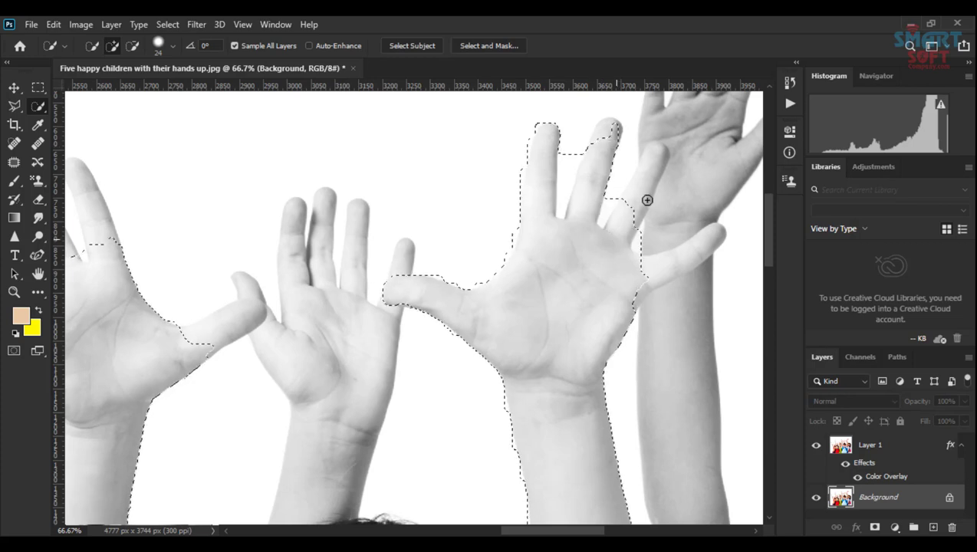
click(656, 160)
key(ctrl+z)
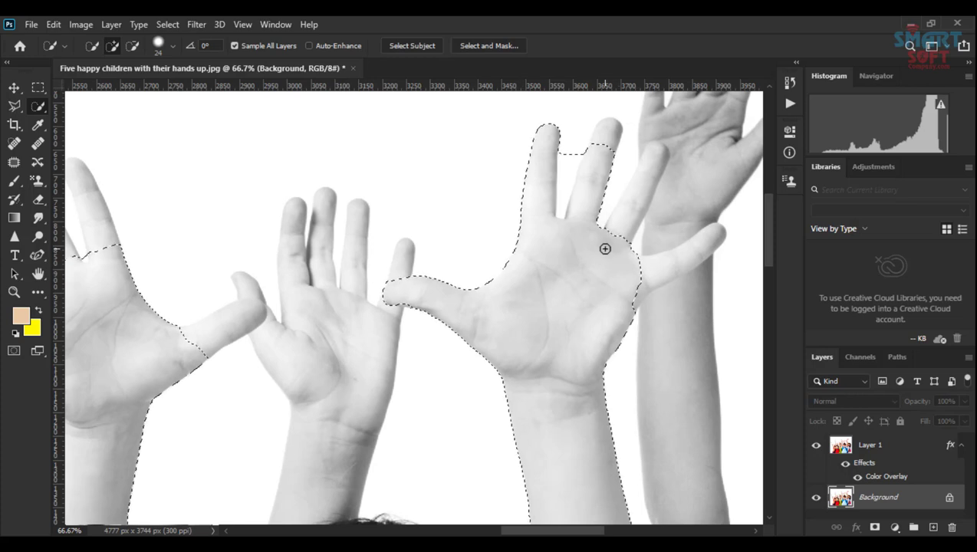
click(624, 228)
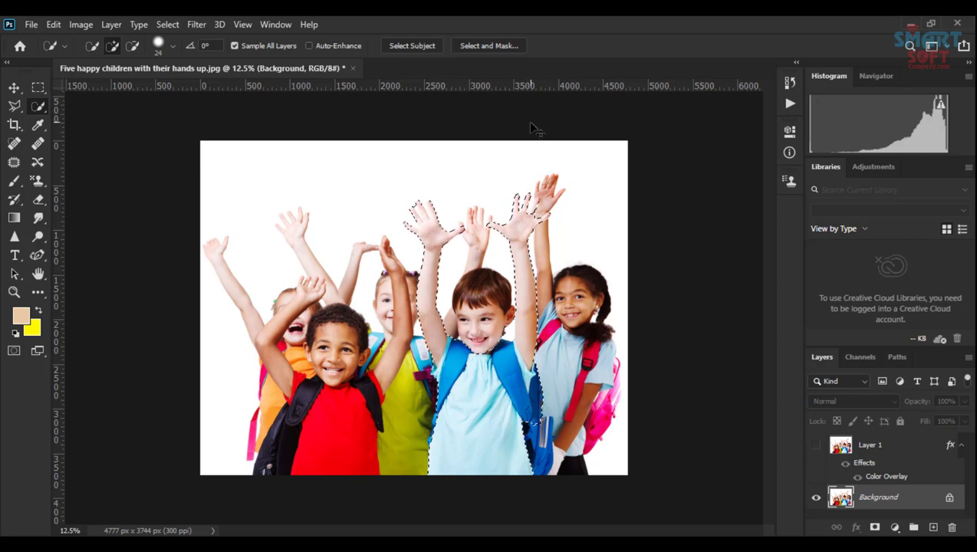
Step: Copy the selected boy to a new layer and place it above Layer 1 with Layer 1 shown again
key(ctrl+j)
click(817, 447)
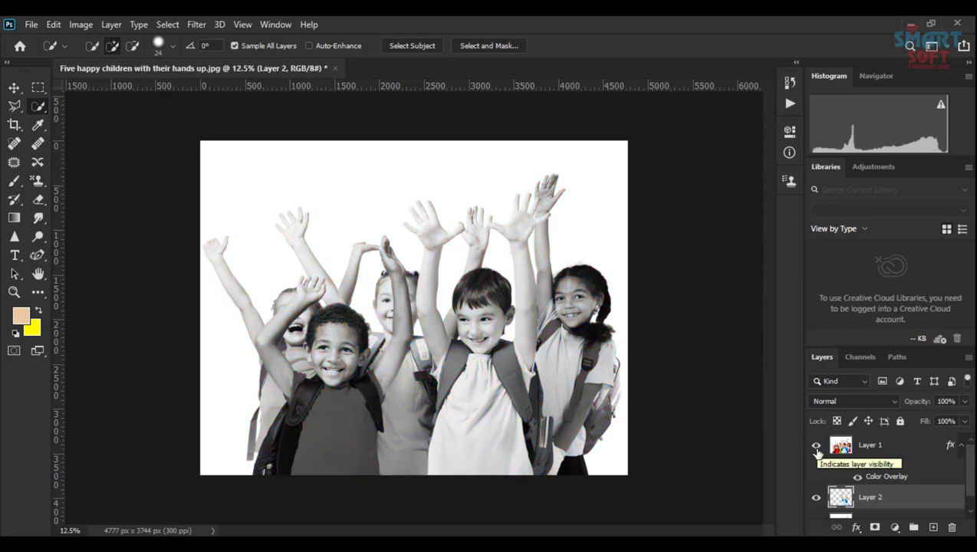
scroll(850, 502, down, 1)
drag(851, 482, 857, 439)
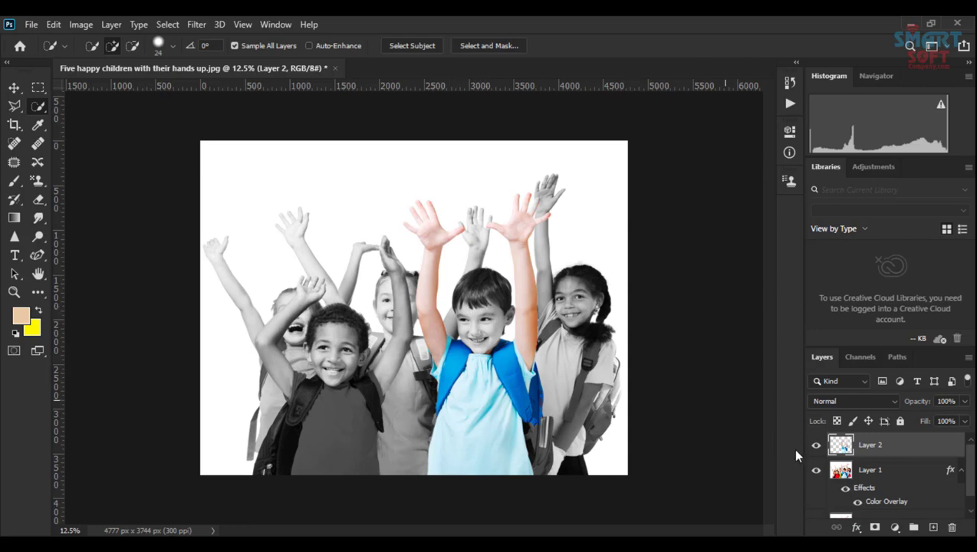
click(836, 470)
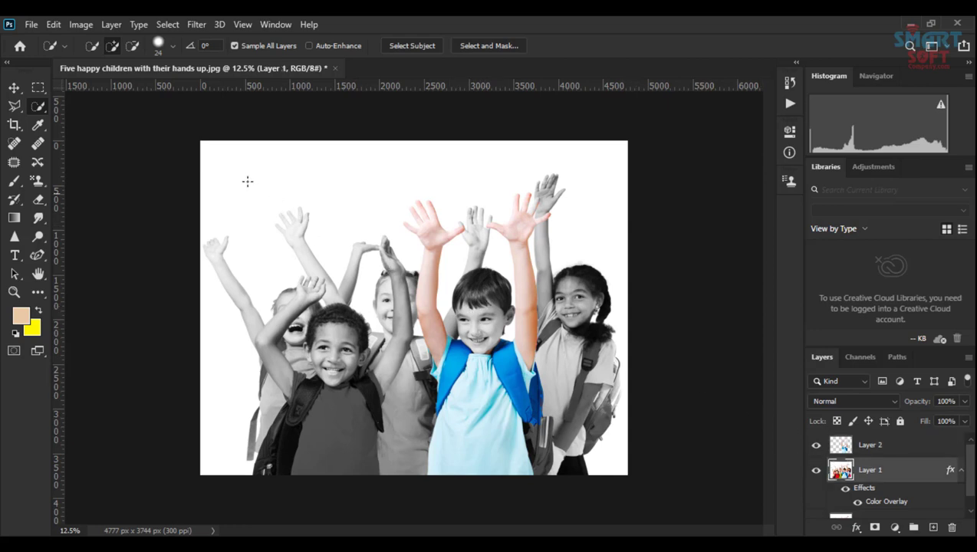
Step: Select the front-right boy's face and hair, copy them from the Background to a new layer, and move it above Layer 2
drag(481, 342, 479, 290)
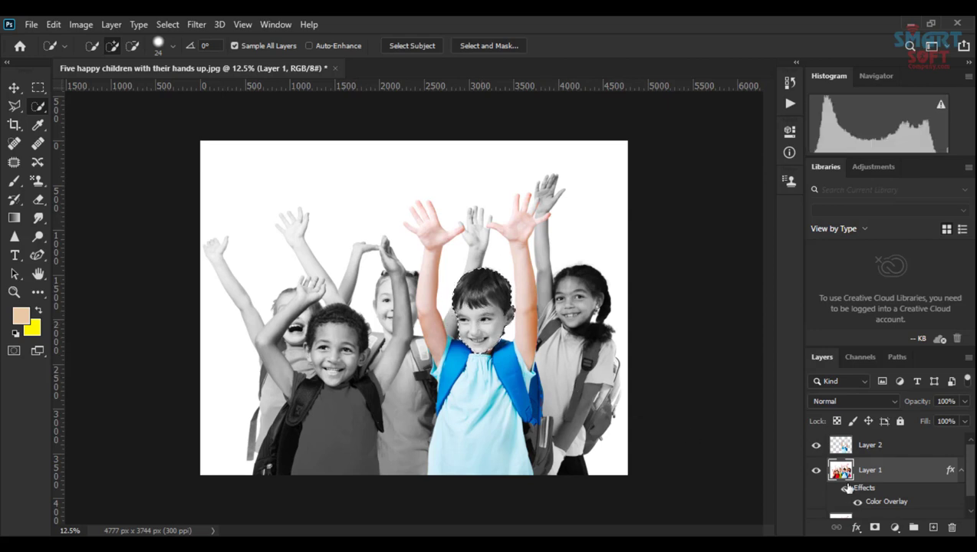
scroll(859, 497, down, 1)
click(866, 508)
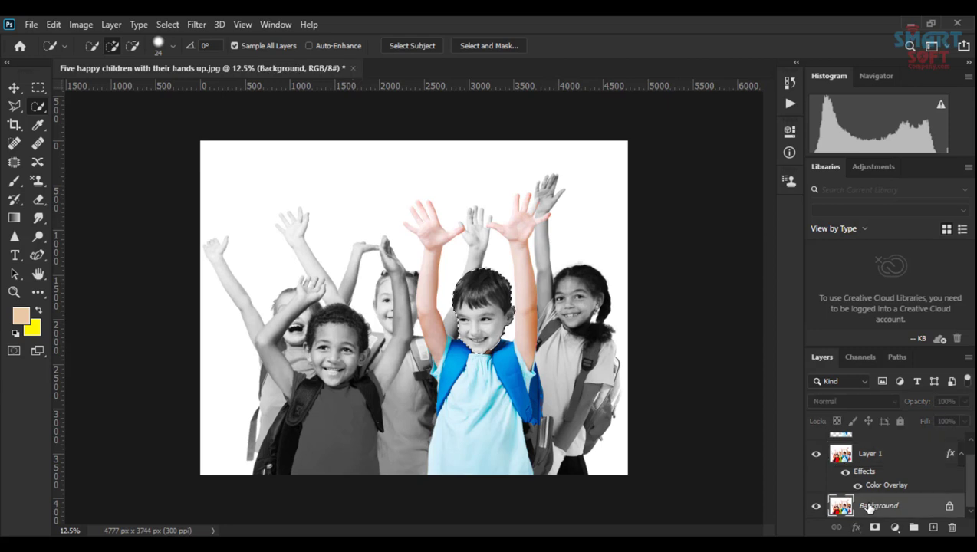
key(ctrl+j)
drag(866, 506, 827, 427)
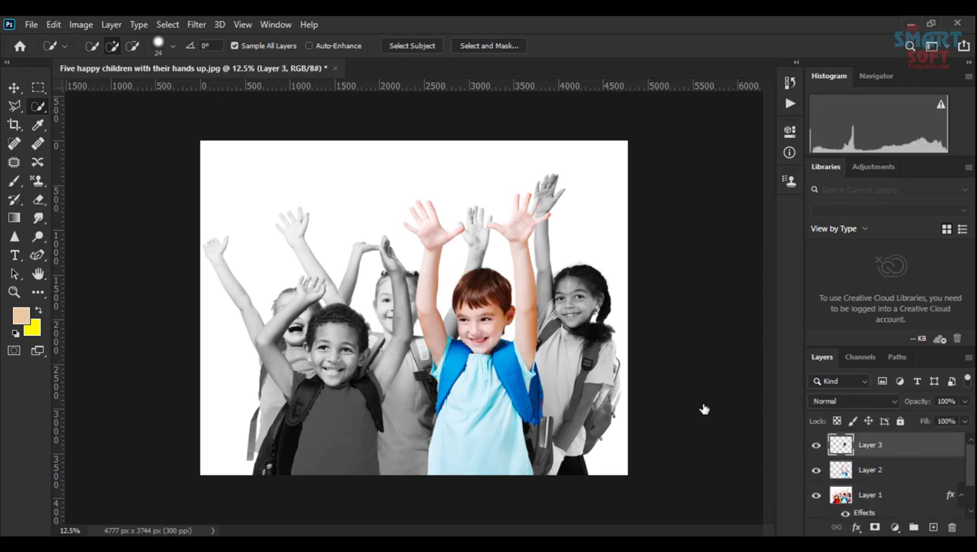
click(22, 83)
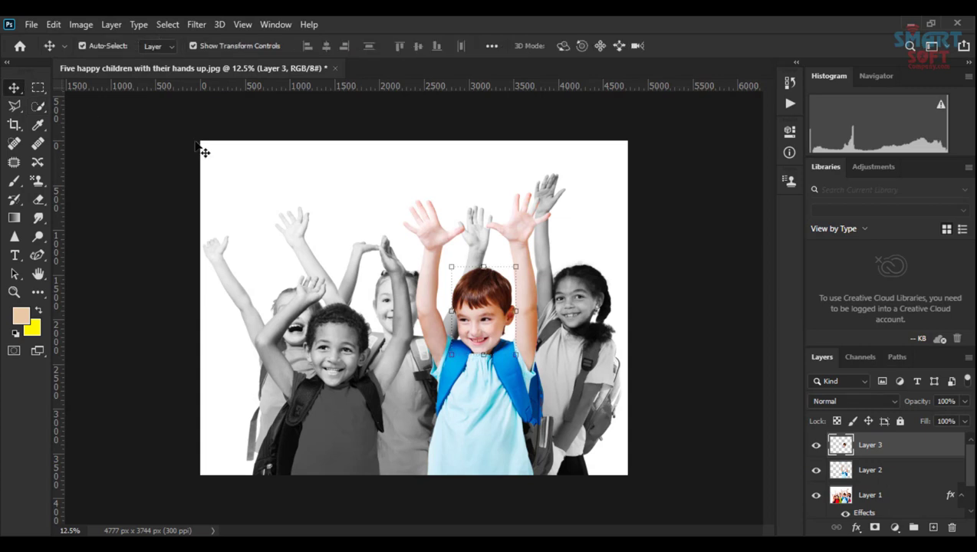
click(631, 194)
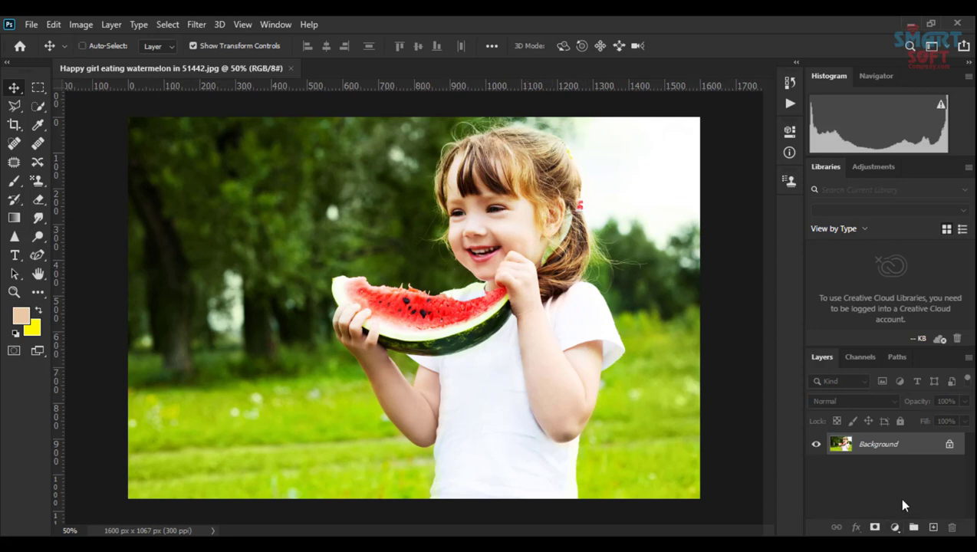
key(ctrl+j)
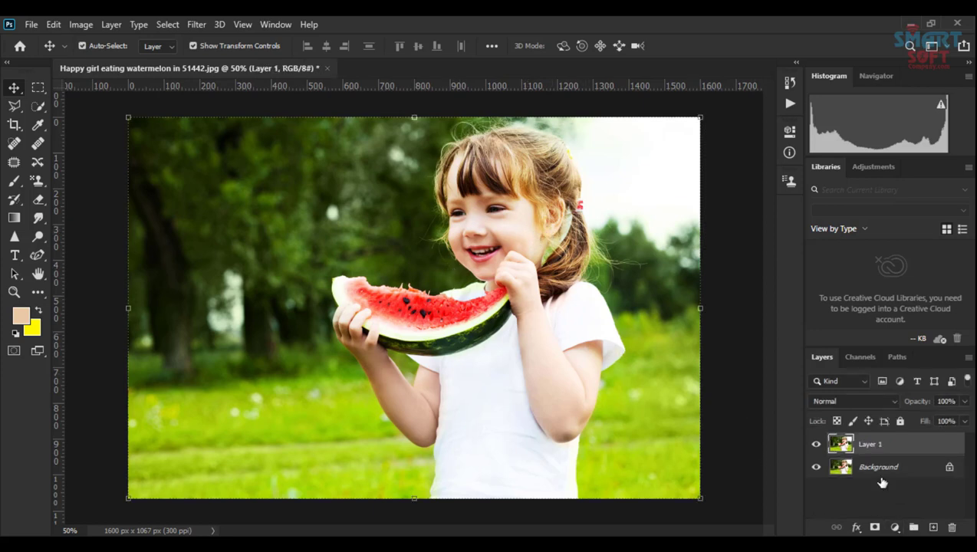
key(Delete)
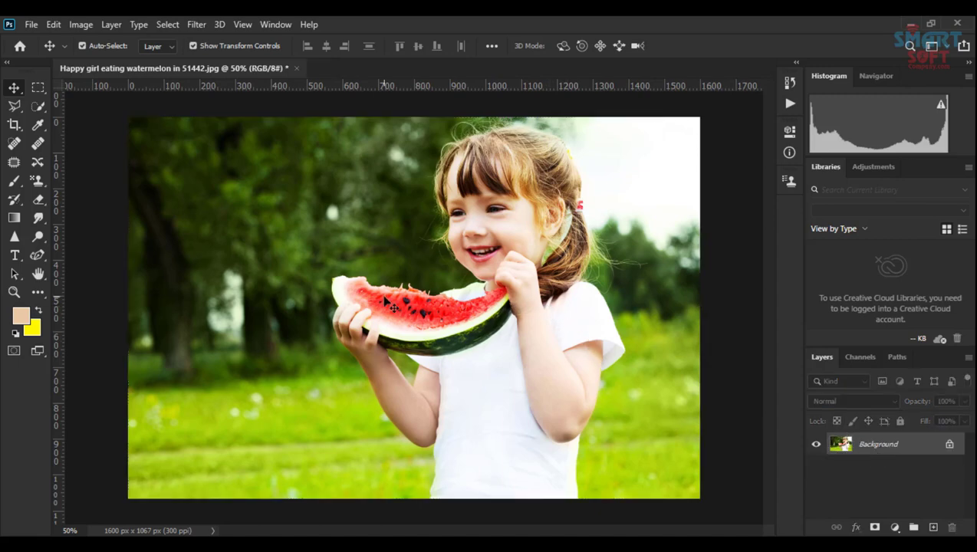
Step: Start a Magnetic Lasso outline at the watermelon's pale outer tip and trace down the rind and around the girl's fingertips
scroll(391, 305, up, 2)
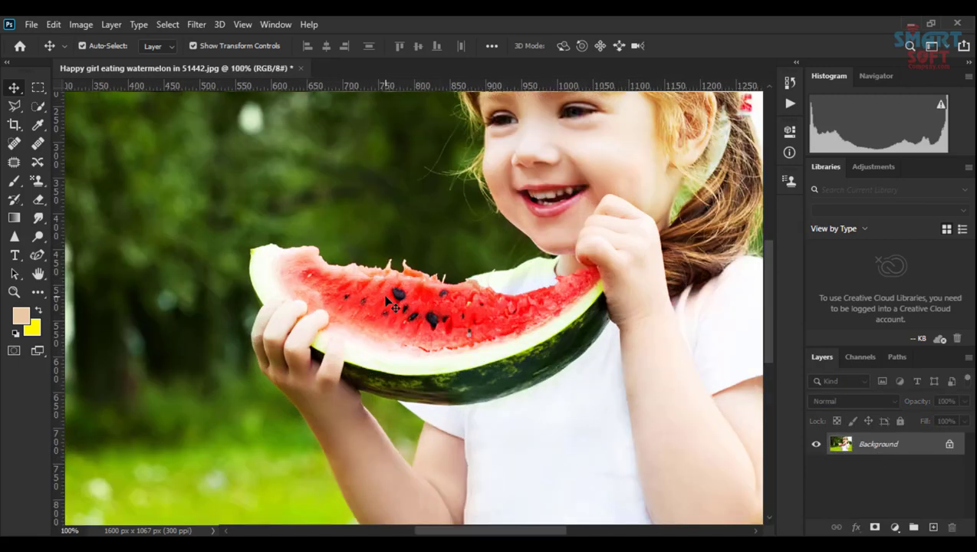
drag(463, 254, 452, 258)
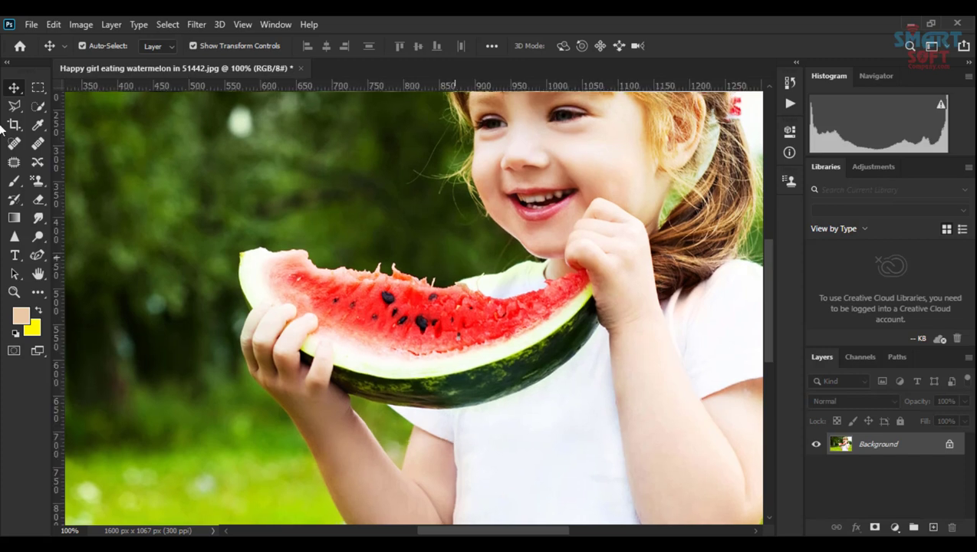
click(39, 101)
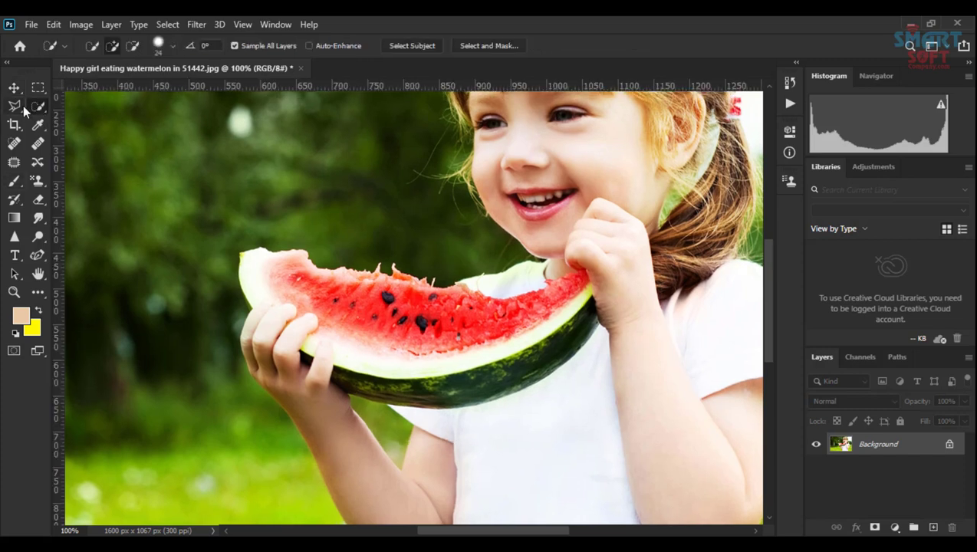
click(23, 105)
click(86, 133)
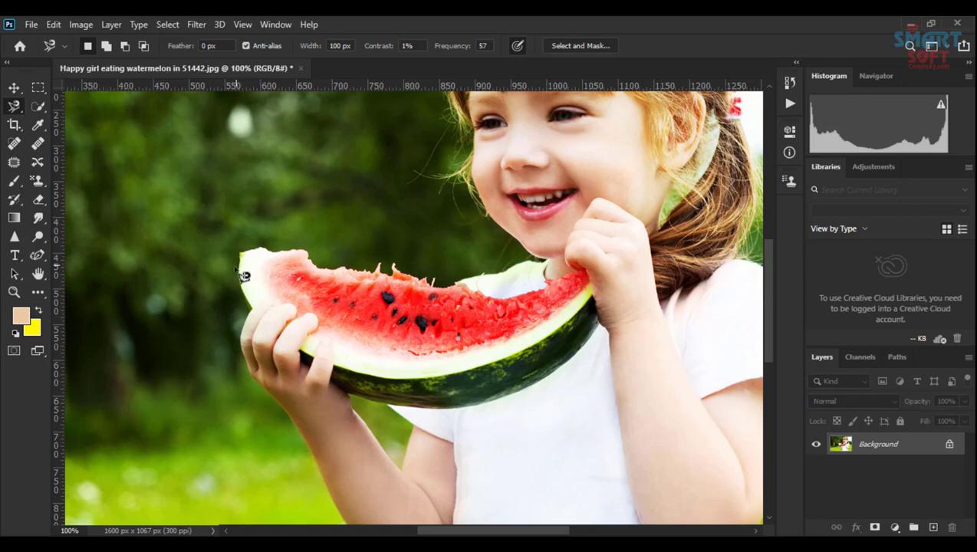
key(ctrl+plus)
key(ctrl+plus)
key(space)
drag(400, 240, 461, 248)
drag(419, 310, 666, 372)
key(space)
drag(343, 158, 368, 214)
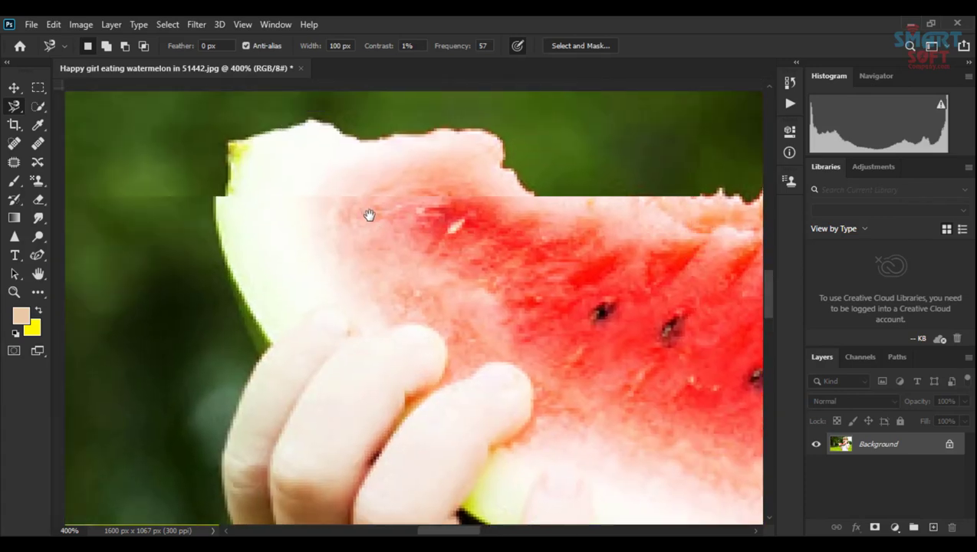
click(230, 145)
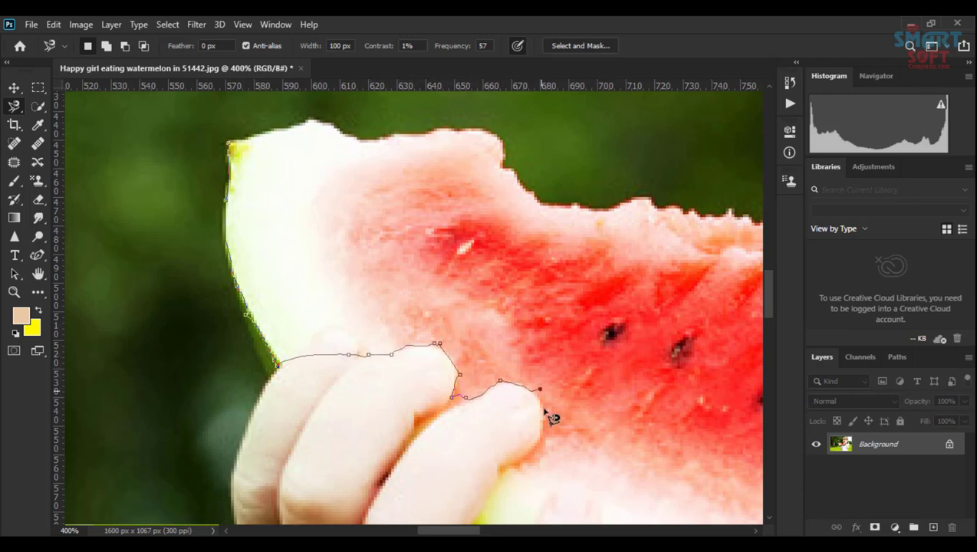
scroll(518, 283, down, 3)
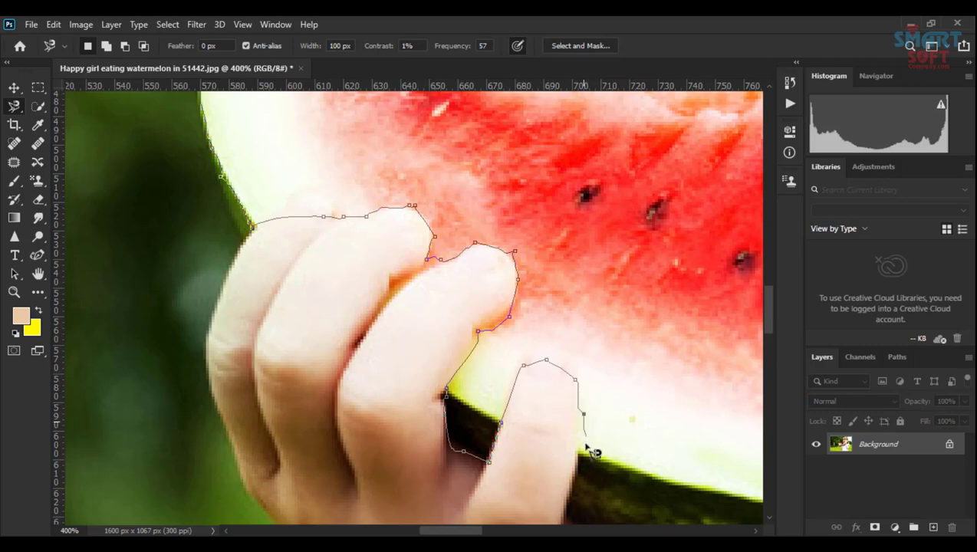
Step: Continue the Magnetic Lasso outline along the watermelon's lower rind up to the girl's other hand
mouse_move(617, 462)
mouse_down()
mouse_move(395, 305)
mouse_move(323, 266)
mouse_move(290, 263)
mouse_up()
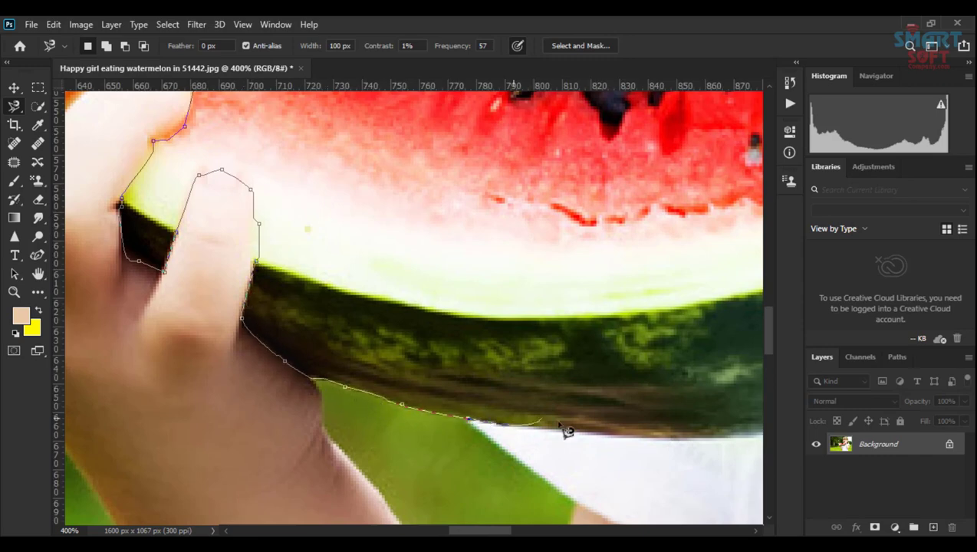
drag(583, 433, 296, 335)
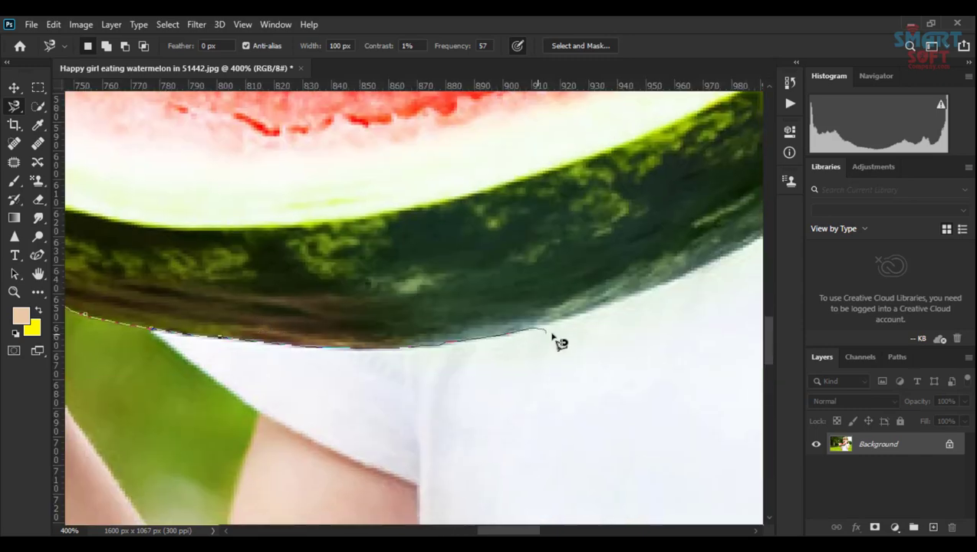
mouse_move(693, 279)
mouse_down()
mouse_move(315, 377)
mouse_move(325, 374)
mouse_up()
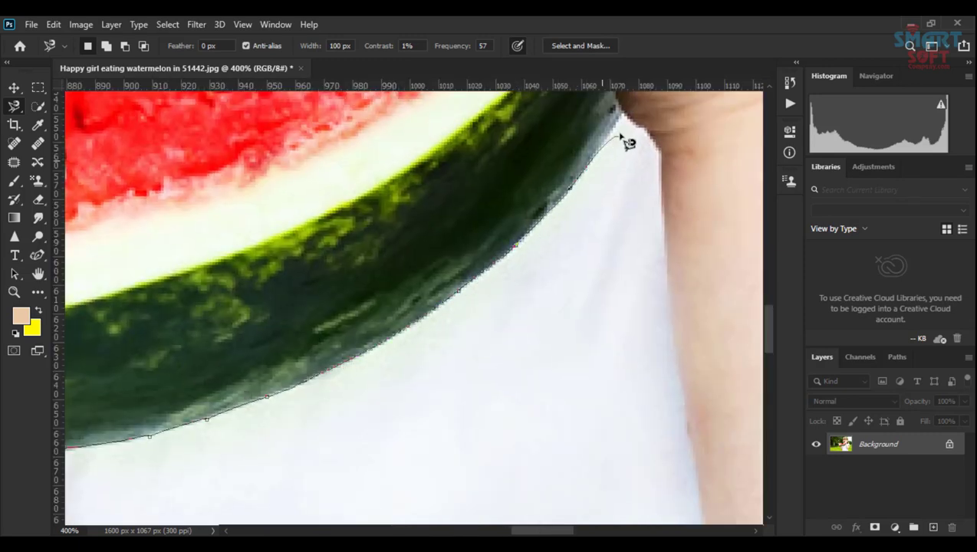
drag(596, 148, 475, 305)
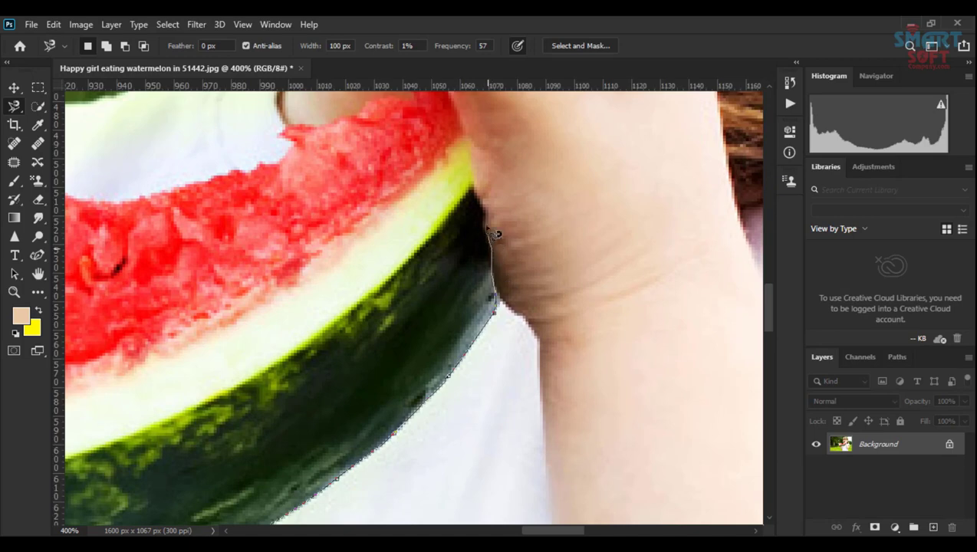
Step: Trace the watermelon's edge along the raised hand and below the neck, removing the anchor points that stray off the fruit
mouse_move(469, 131)
mouse_down()
mouse_move(512, 283)
mouse_move(504, 272)
mouse_up()
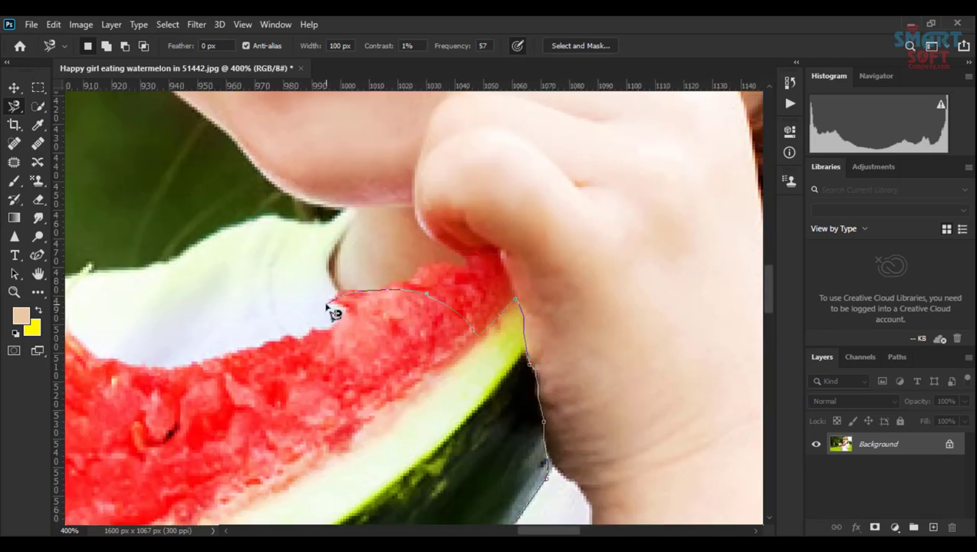
key(BackSpace)
key(BackSpace)
key(BackSpace)
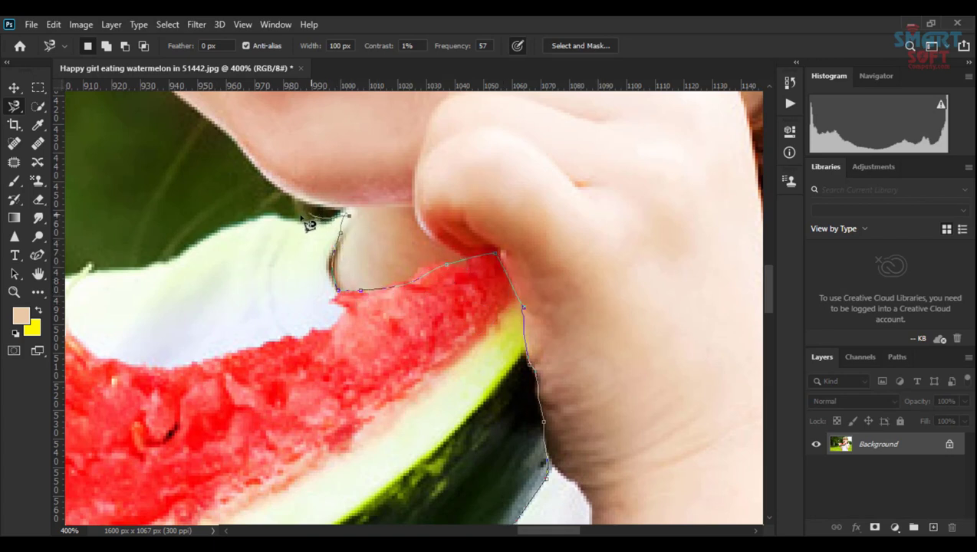
key(space)
drag(322, 258, 486, 214)
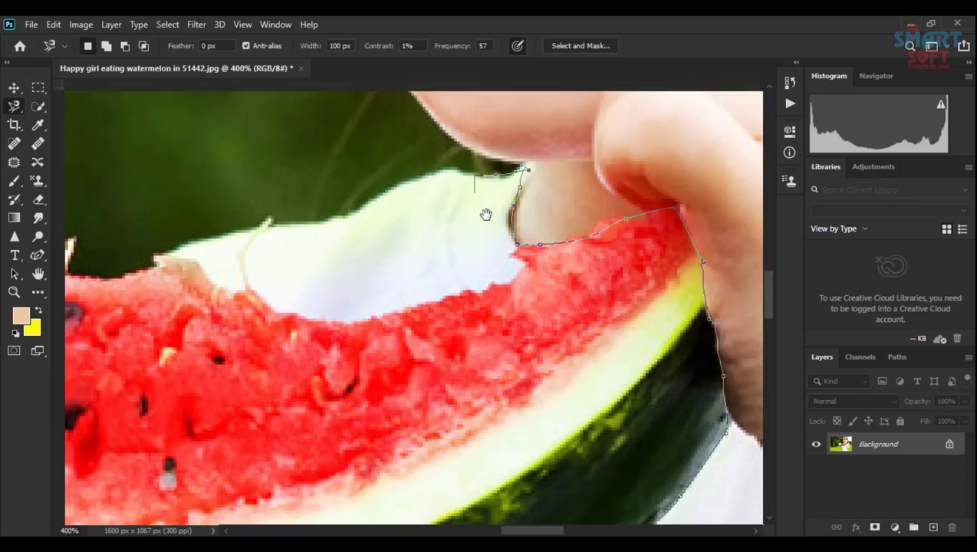
key(BackSpace)
key(BackSpace)
key(BackSpace)
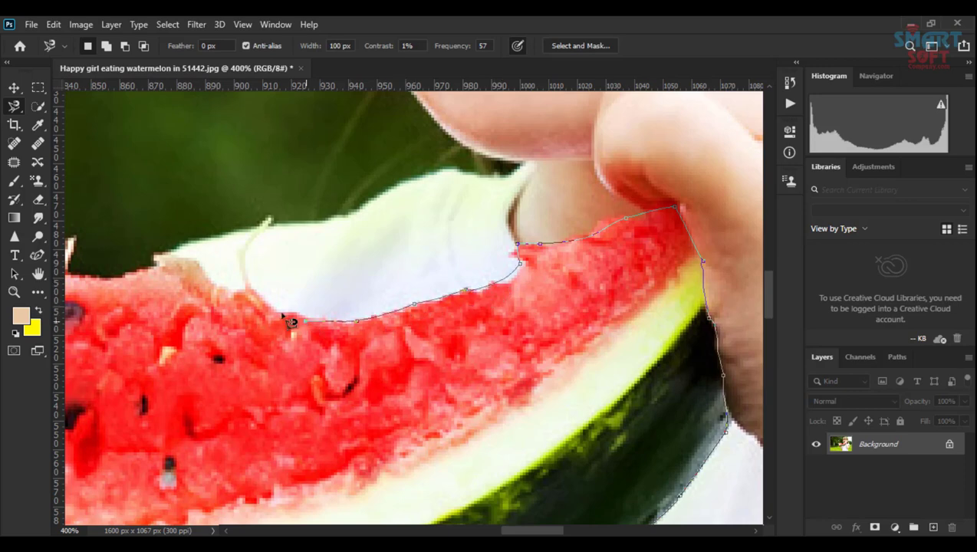
Step: Trace the watermelon's jagged bitten edge back to the starting point and close the outline into a selection
mouse_move(413, 318)
mouse_down()
mouse_move(602, 297)
mouse_move(654, 271)
mouse_up()
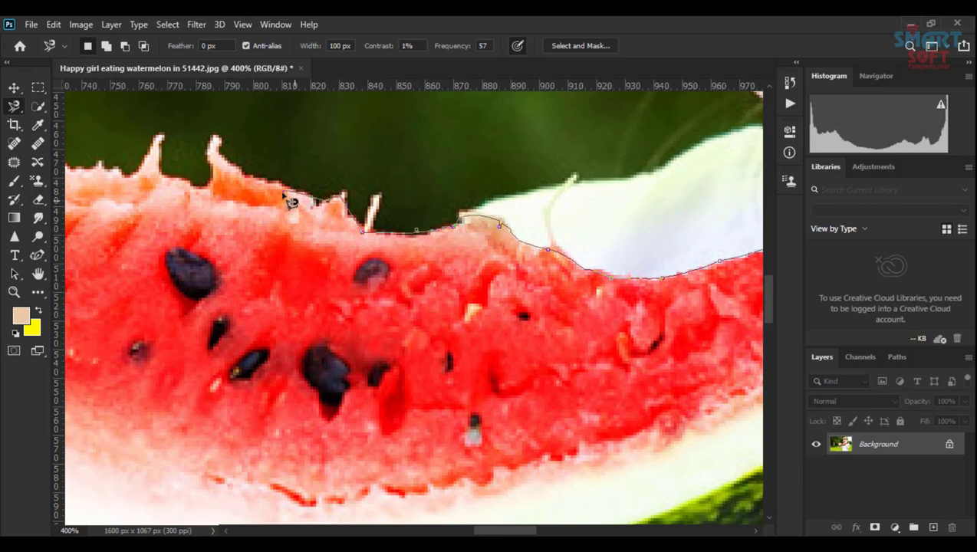
drag(237, 189, 397, 196)
key(ctrl+r)
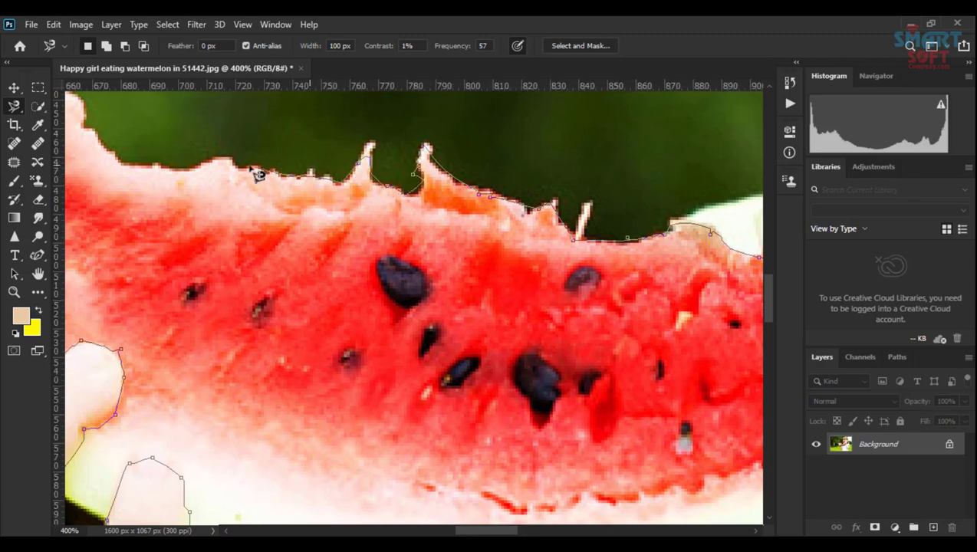
drag(223, 173, 428, 205)
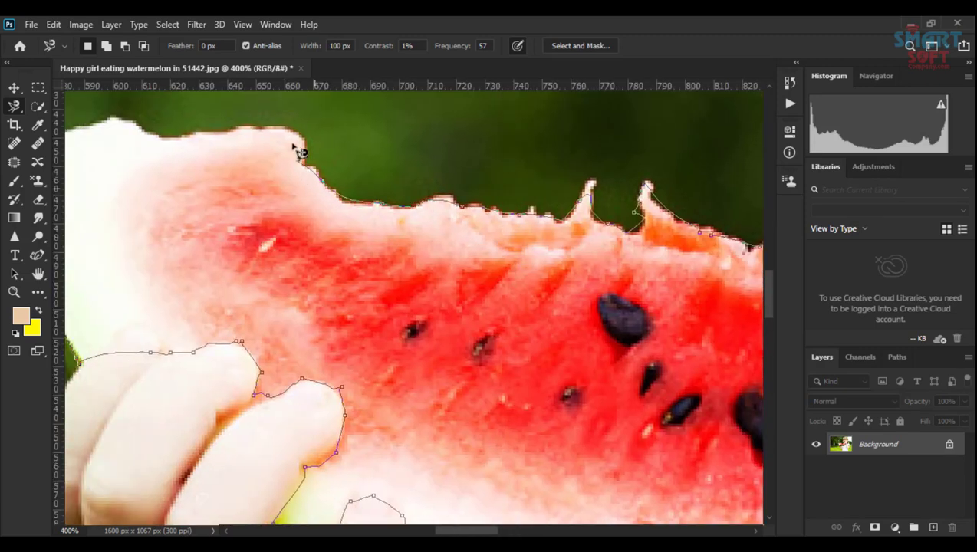
key(ctrl+r)
mouse_move(229, 150)
mouse_down()
mouse_move(380, 175)
mouse_move(298, 161)
mouse_move(232, 192)
mouse_up()
key(ctrl+r)
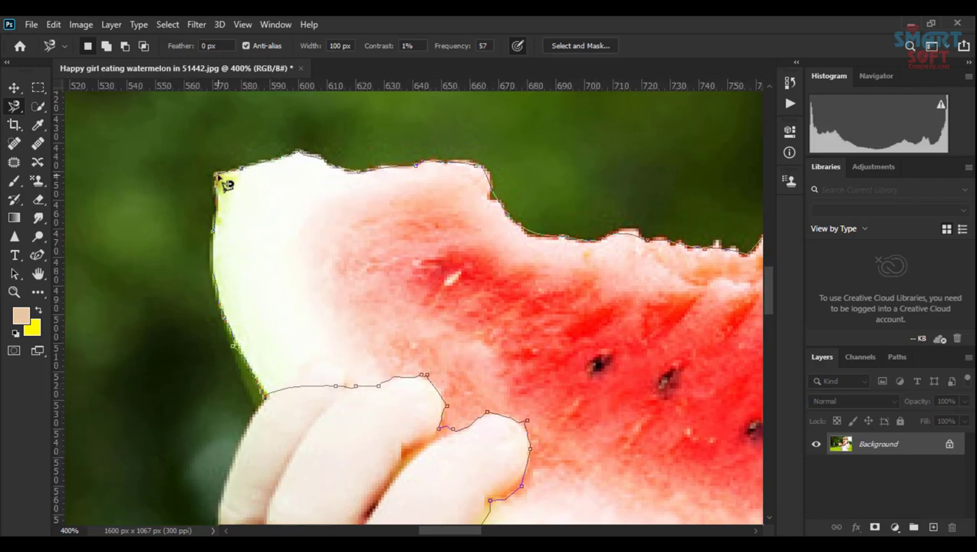
click(224, 183)
key(ctrl+0)
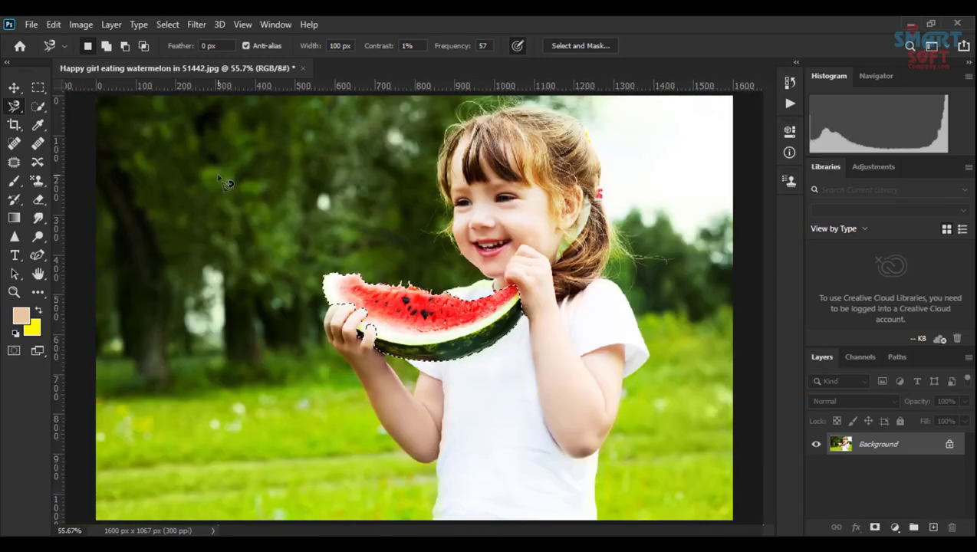
Step: Copy the selected watermelon to a new layer and duplicate the Background layer beneath it
key(ctrl+j)
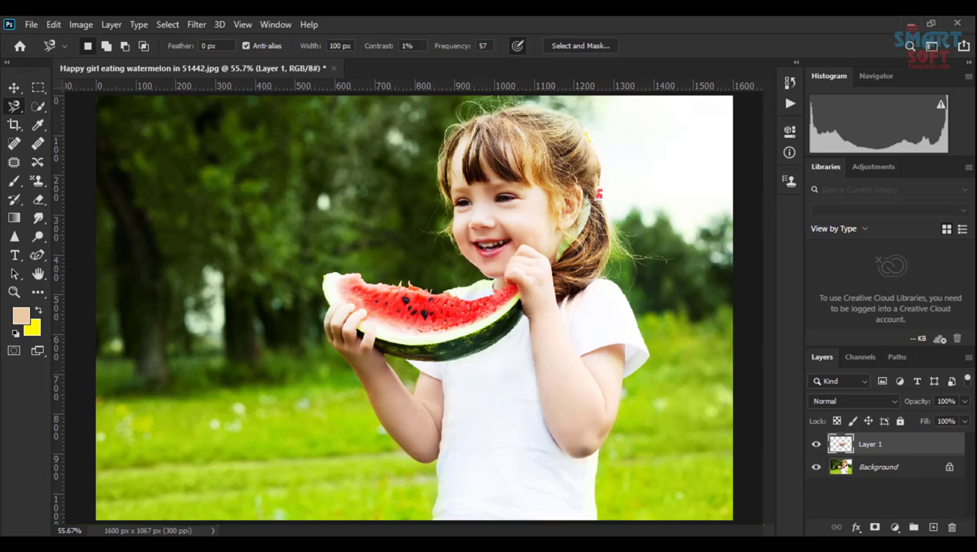
click(869, 469)
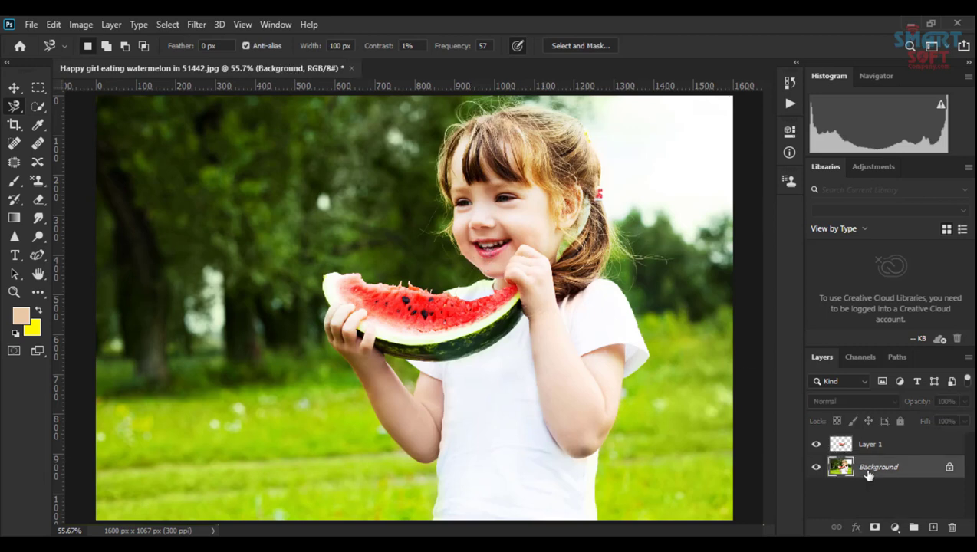
key(ctrl+j)
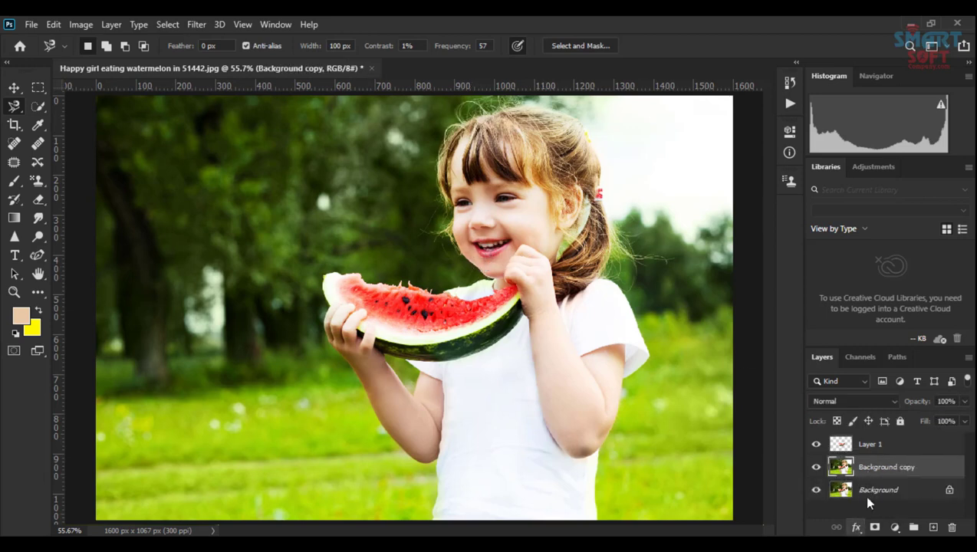
Step: Apply a black Color Overlay with the Color blend mode at 100% opacity to the Background copy layer
click(856, 527)
click(883, 467)
drag(534, 92, 666, 128)
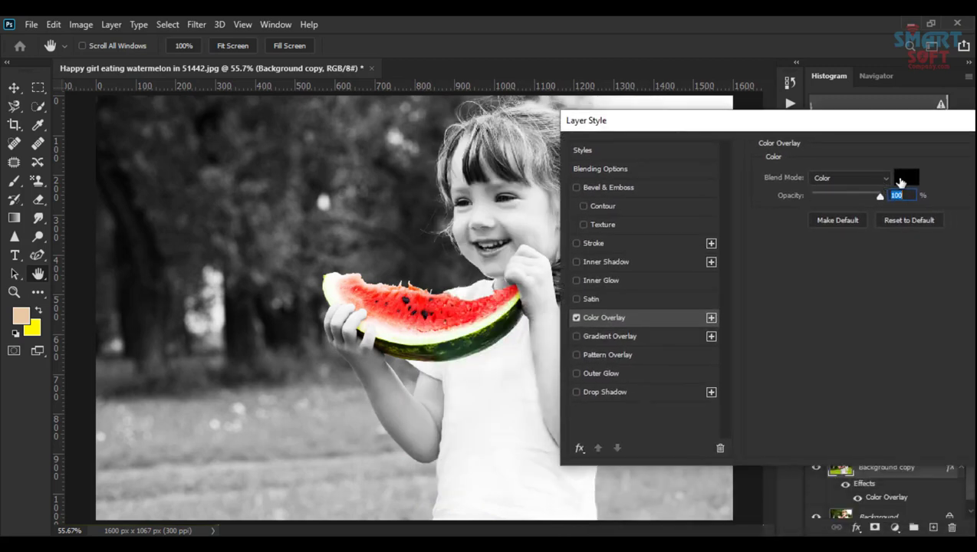
Step: Try red, green and blue tints for the Color Overlay on the Background copy layer
click(905, 178)
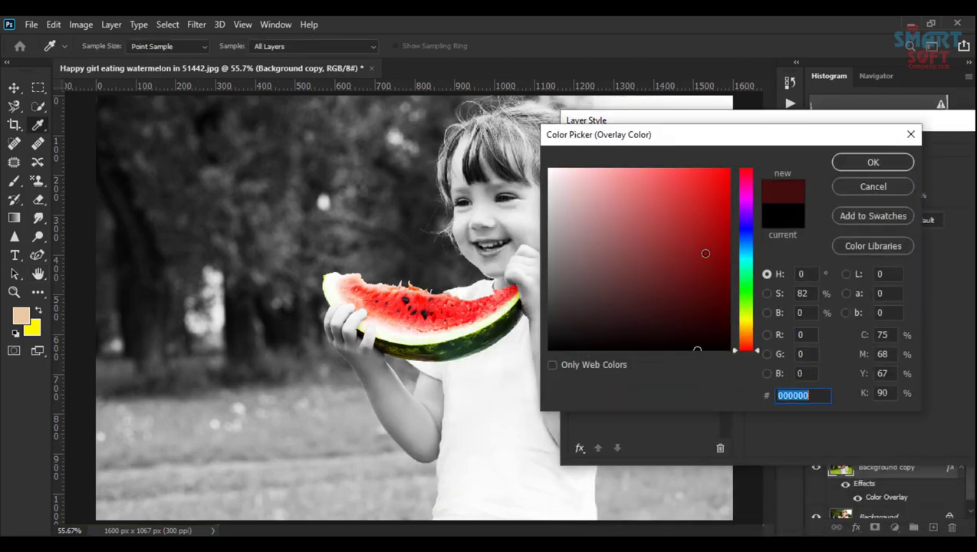
click(710, 247)
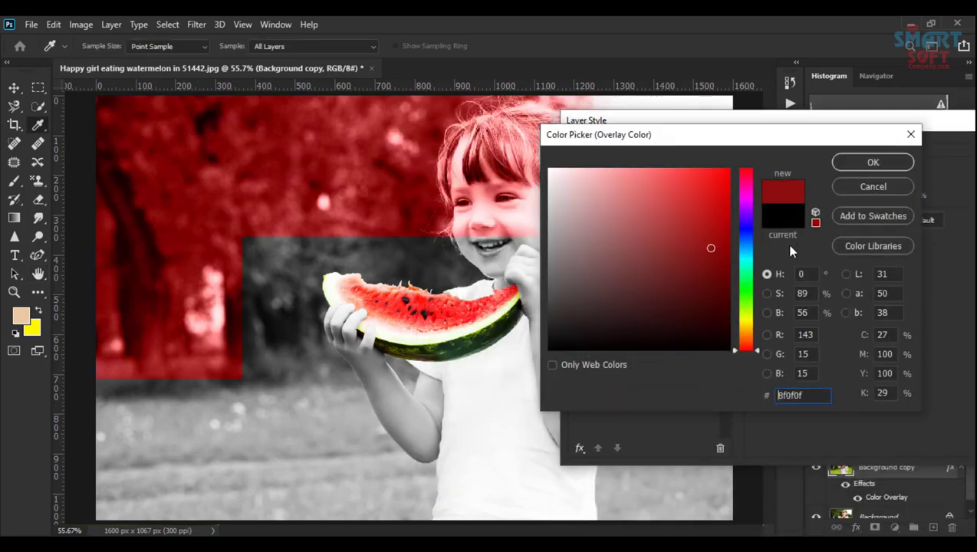
click(740, 297)
click(729, 169)
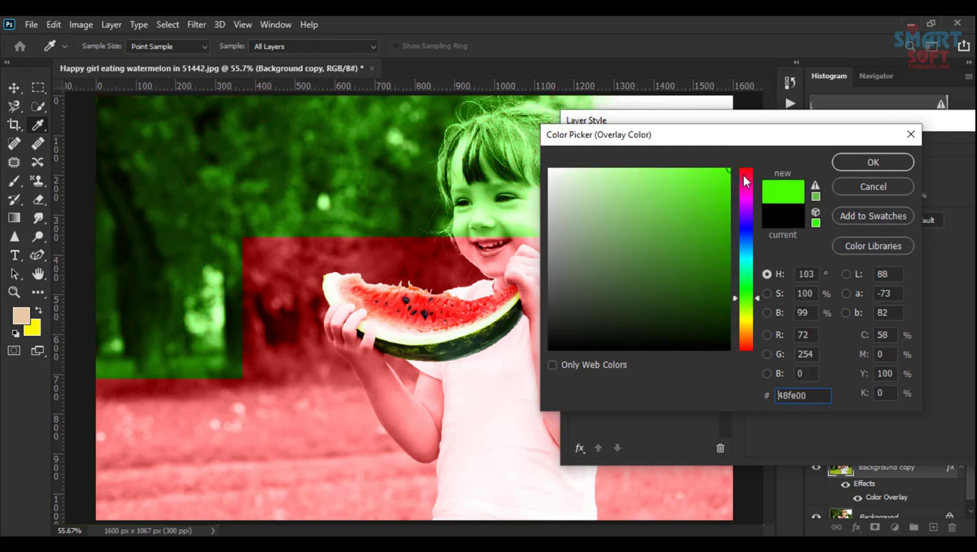
click(741, 231)
click(690, 257)
Step: Set the overlay colour to black and apply the layer style to the Background copy layer
mouse_move(642, 278)
mouse_down()
mouse_move(606, 338)
mouse_move(598, 381)
mouse_move(578, 356)
mouse_up()
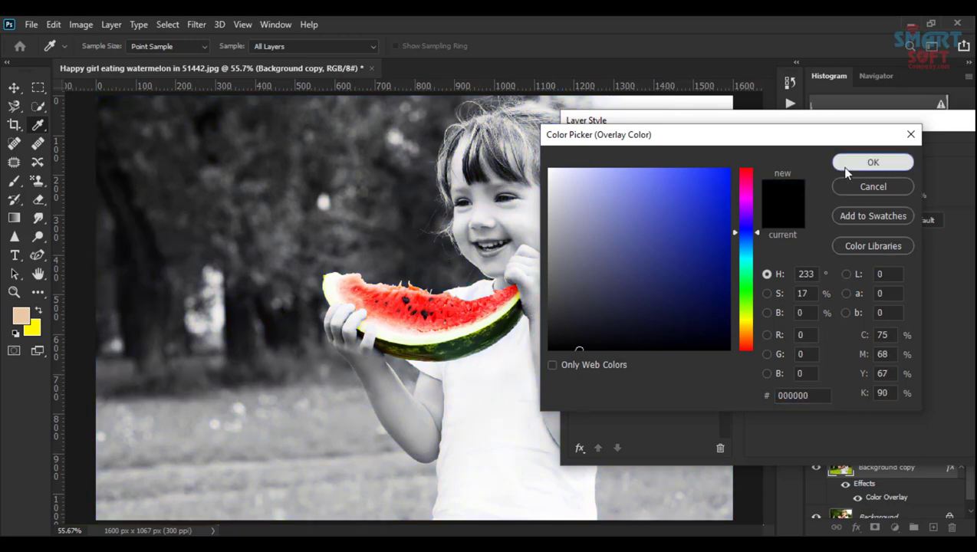
click(845, 170)
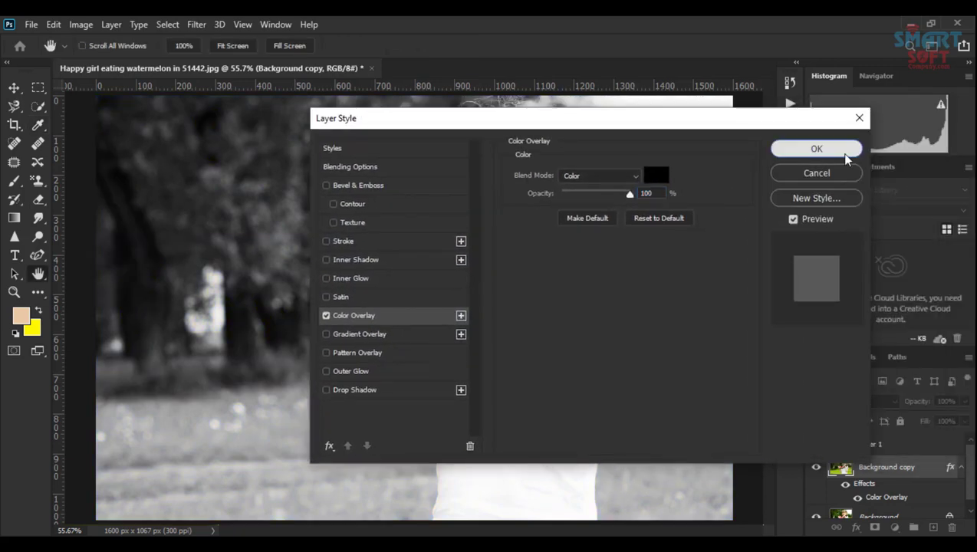
click(816, 149)
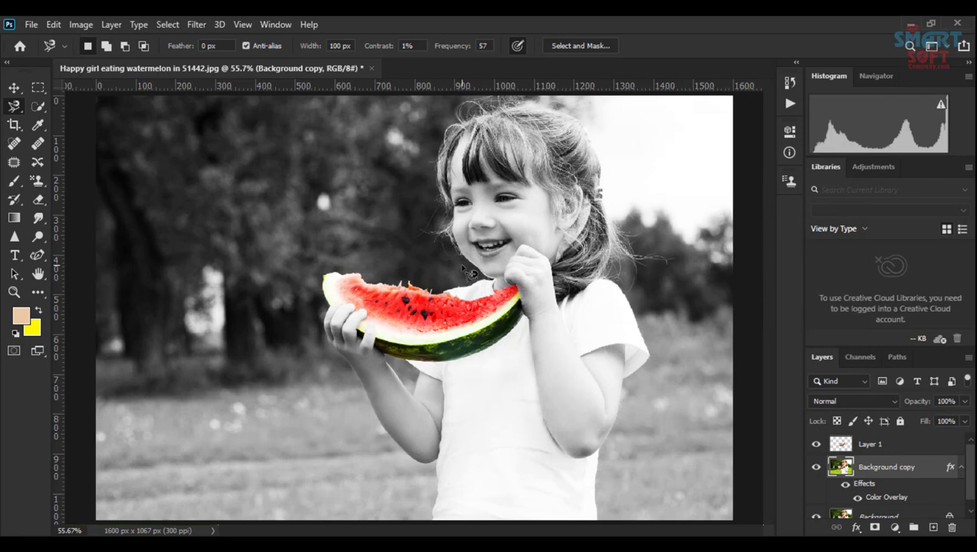
Step: Hide the Background copy layer to work on the girl's mouth in the original colours
scroll(470, 272, up, 3)
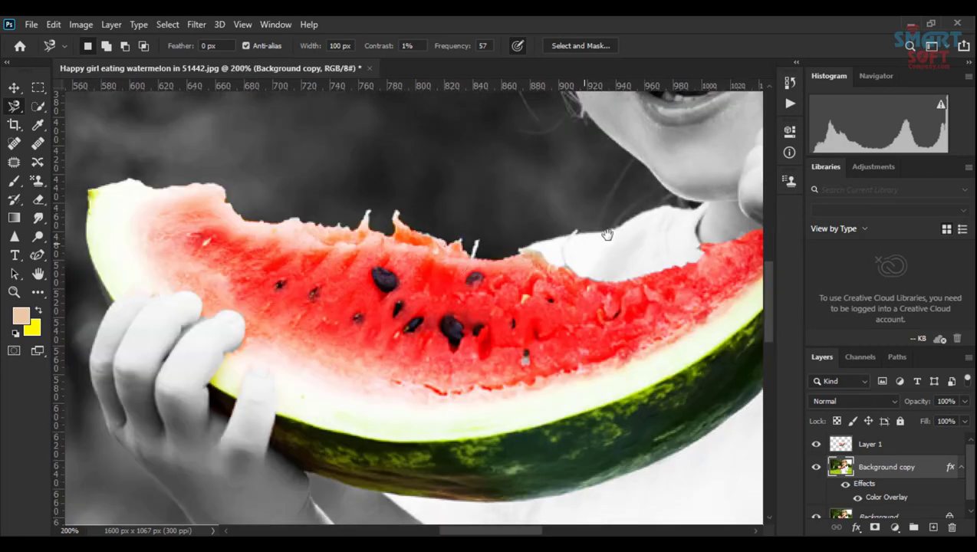
drag(606, 233, 475, 318)
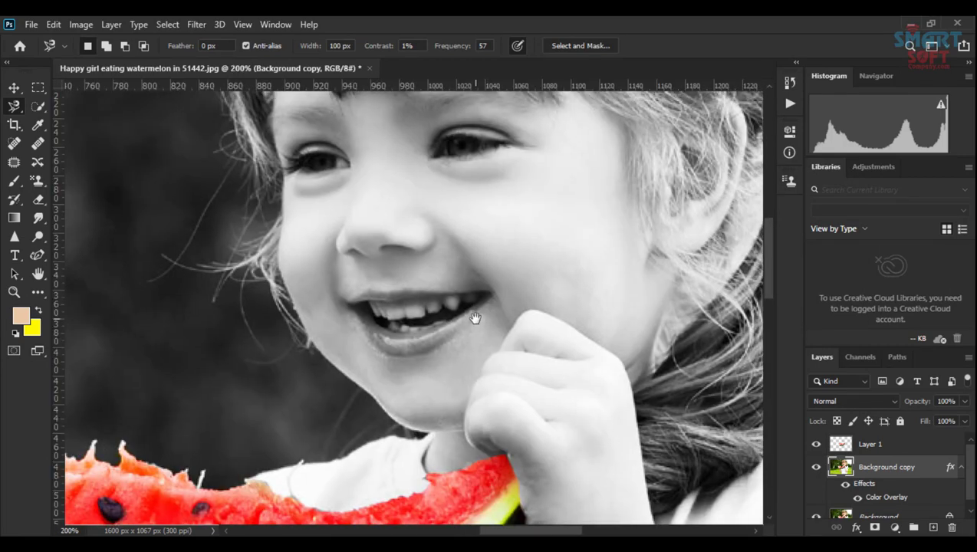
scroll(474, 318, up, 3)
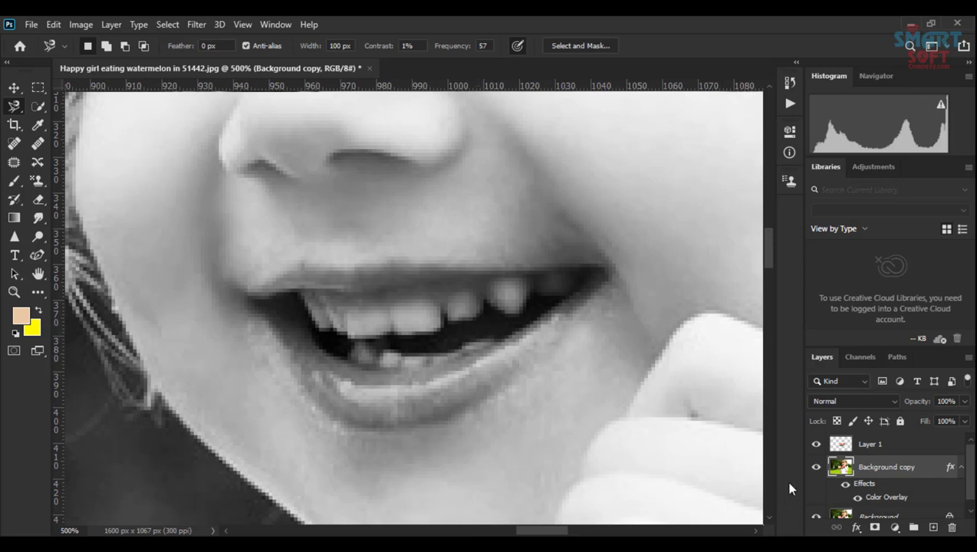
click(811, 466)
drag(455, 327, 421, 349)
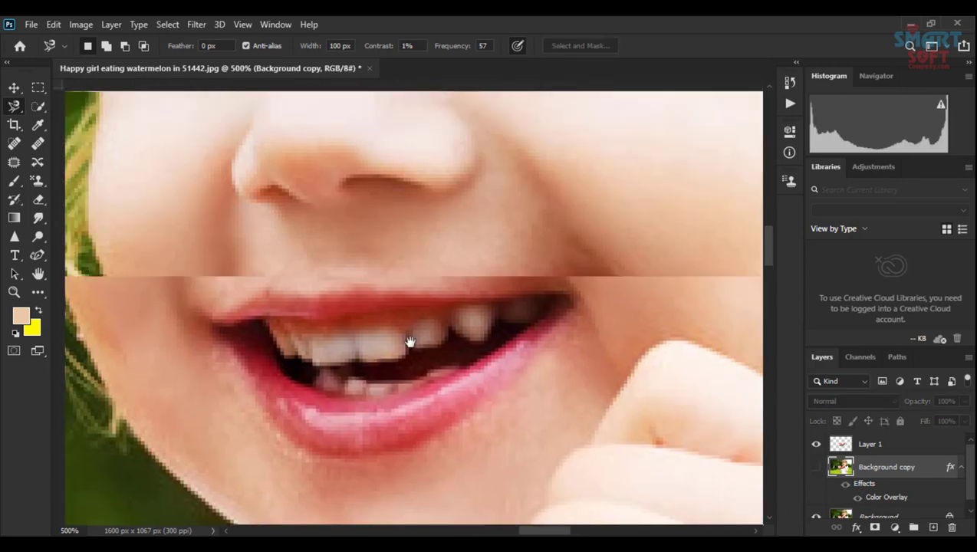
Step: Outline the girl's upper lip with the Polygonal Lasso and close the outline into a selection
right_click(14, 106)
click(62, 119)
click(256, 301)
click(291, 292)
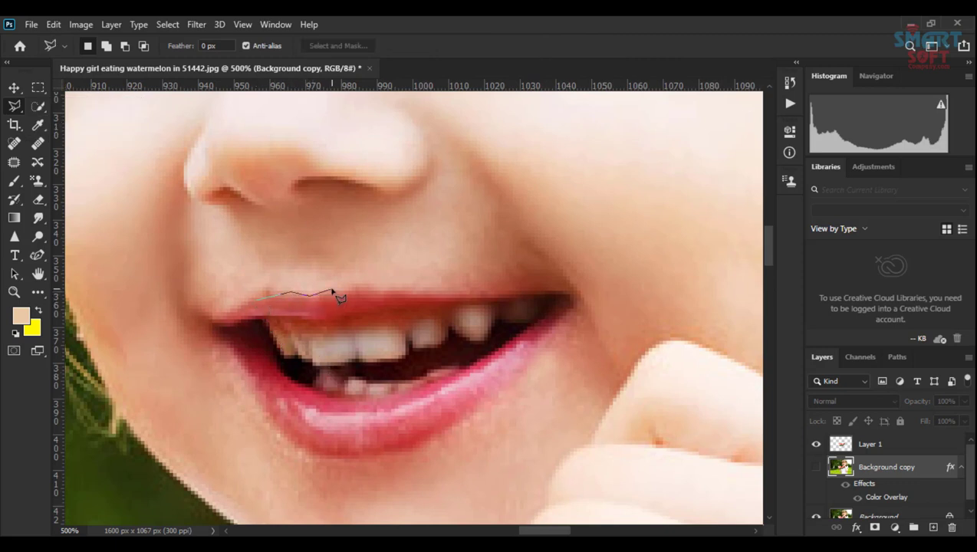
click(398, 293)
click(568, 294)
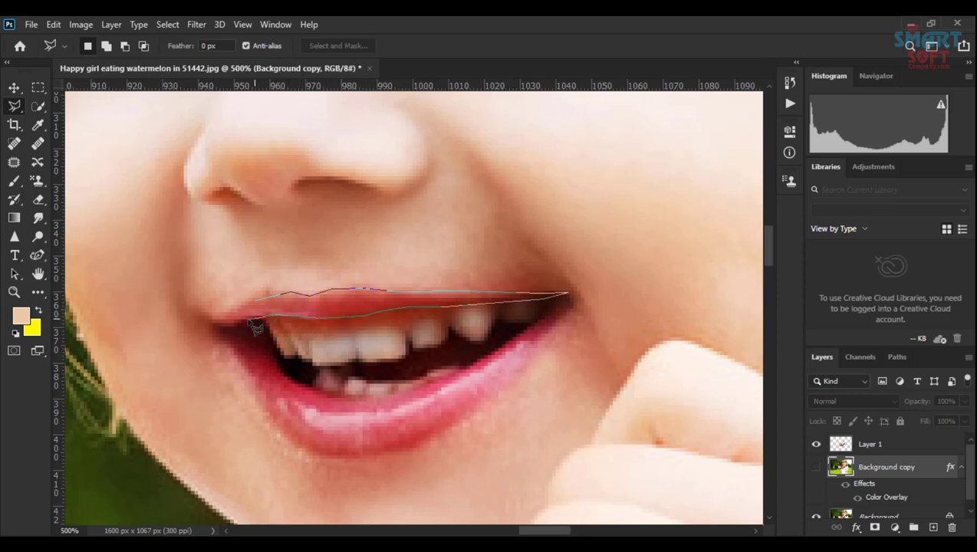
click(214, 326)
click(252, 305)
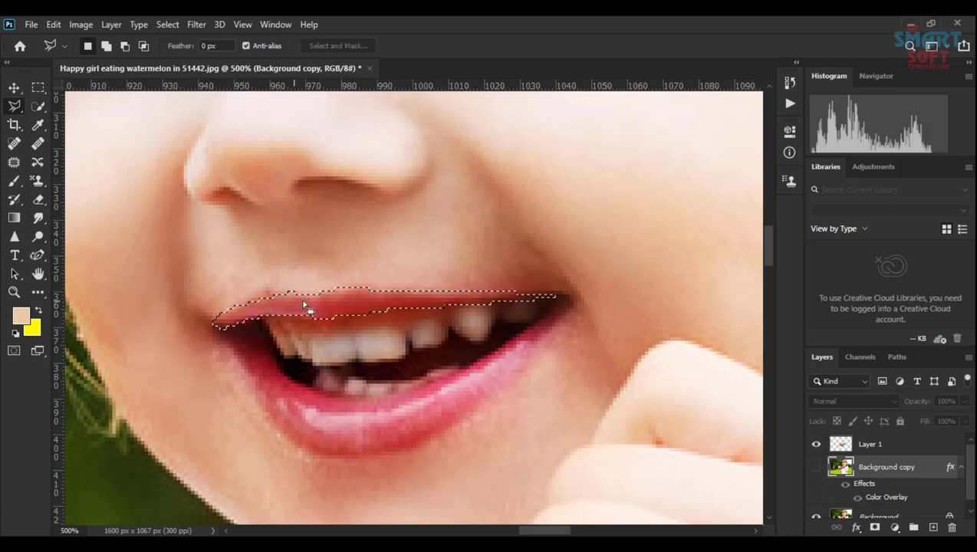
Step: Copy the selected upper lip from the Background layer to a new layer
scroll(860, 477, down, 1)
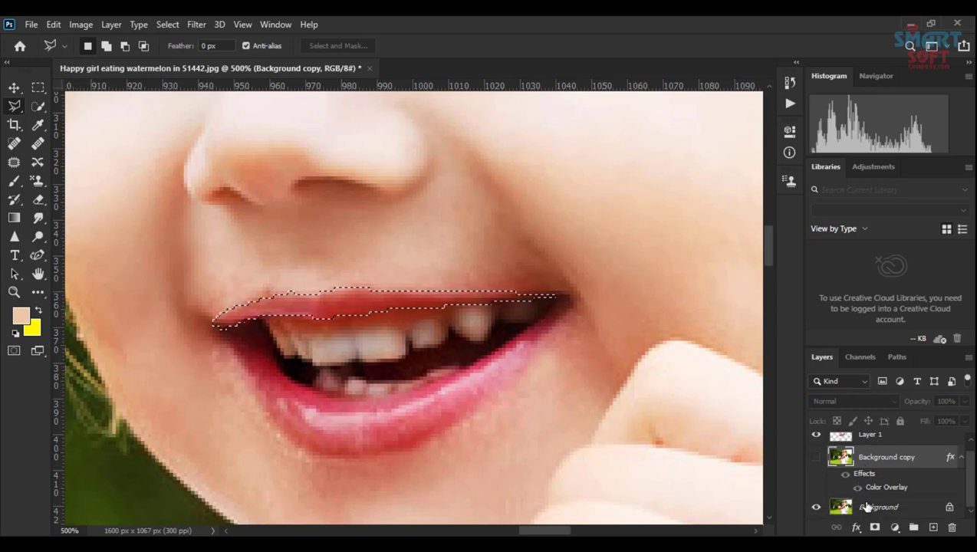
click(865, 507)
key(ctrl+j)
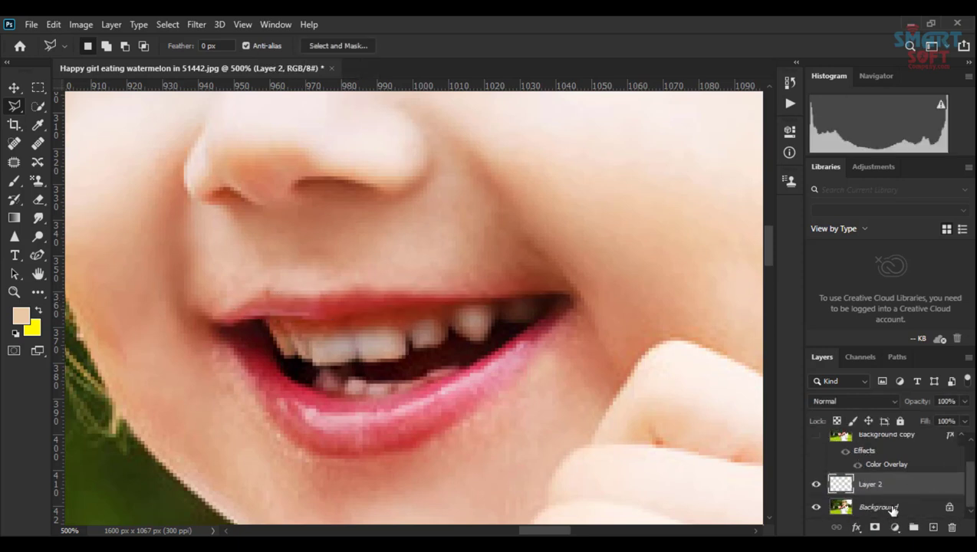
Step: Trace the outer edge of the lower lip on the Background layer from one mouth corner to the other
click(891, 509)
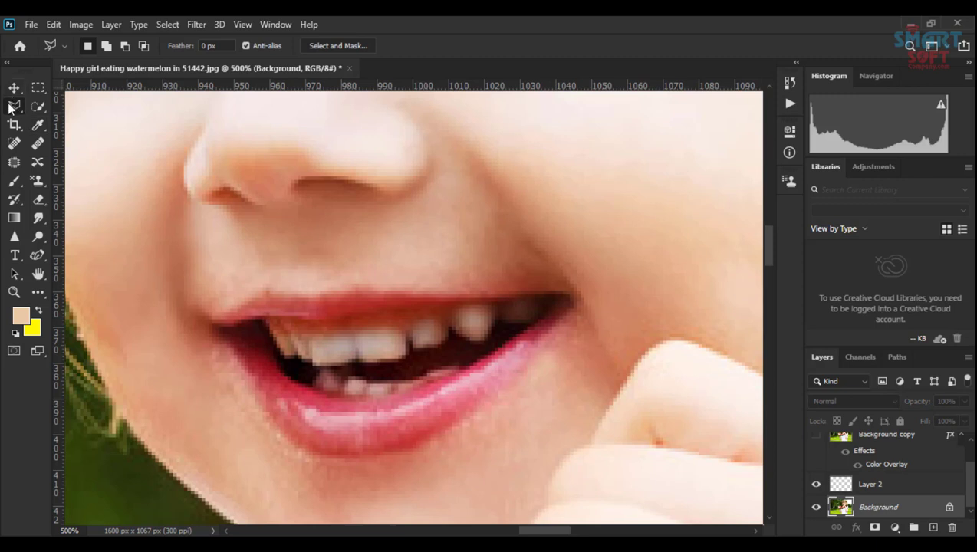
click(233, 347)
click(319, 456)
click(367, 457)
click(423, 446)
click(464, 418)
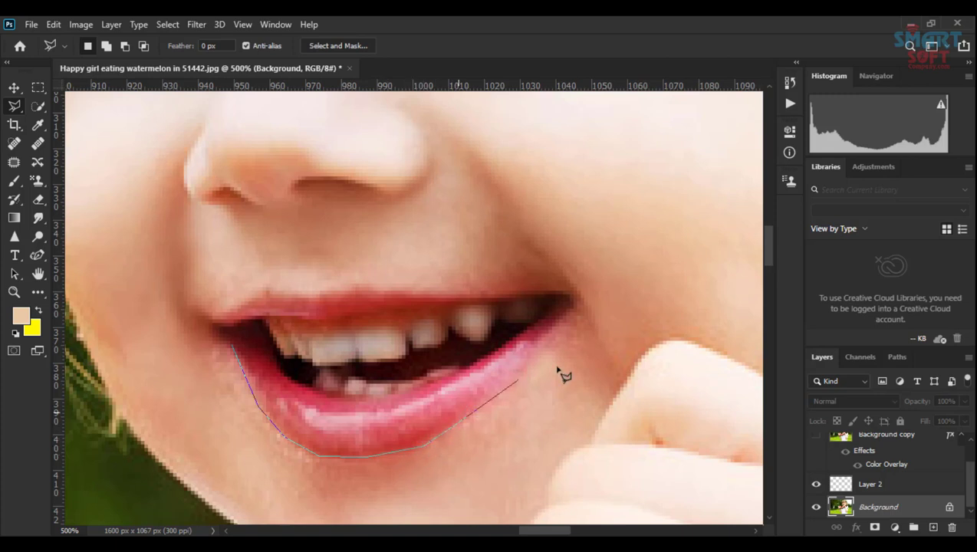
click(507, 389)
click(546, 347)
click(570, 303)
Step: Trace the inner edge of the lower lip back to the starting point and close it into a selection
click(379, 401)
click(294, 387)
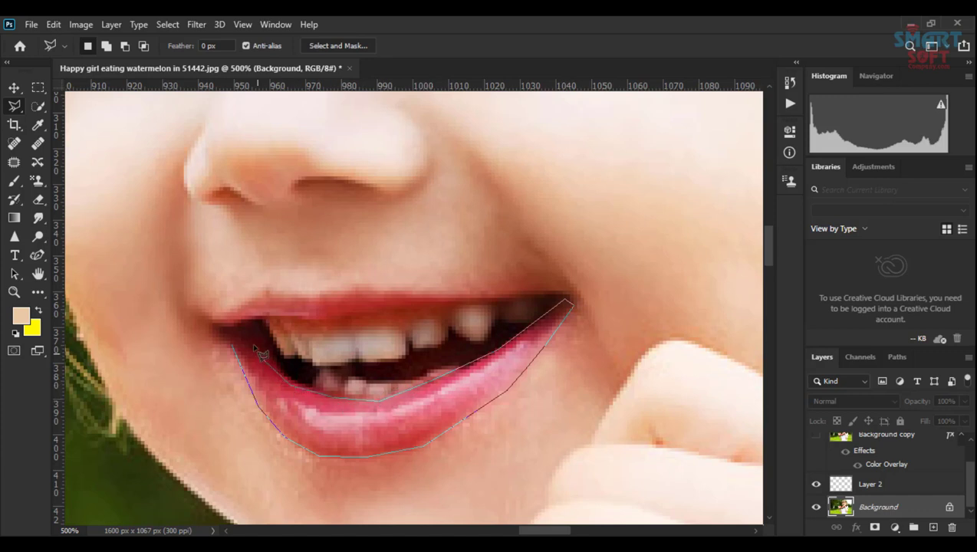
click(230, 329)
click(238, 356)
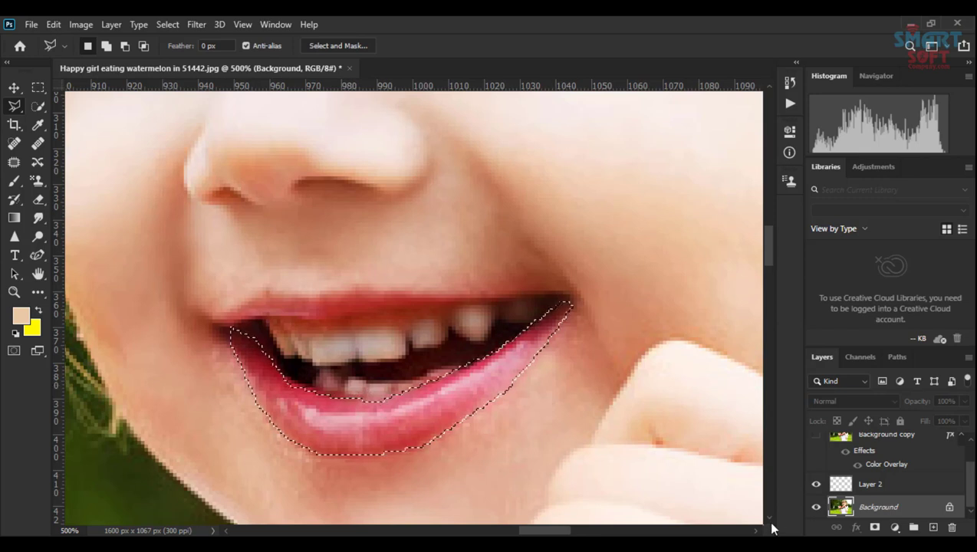
Step: Copy the selected lower lip to a new layer and merge it with the upper lip layer
key(ctrl+shift+alt+n)
ctrl+click(867, 463)
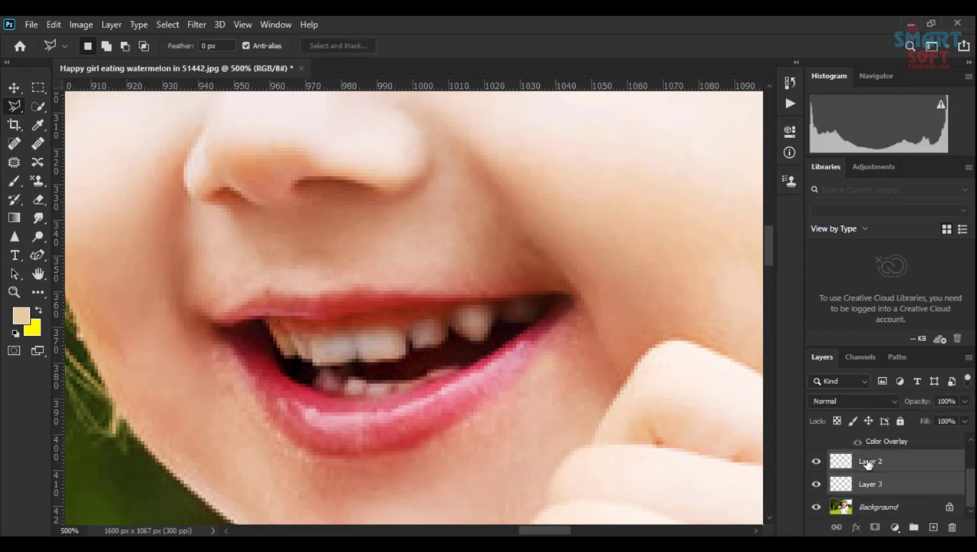
key(ctrl+e)
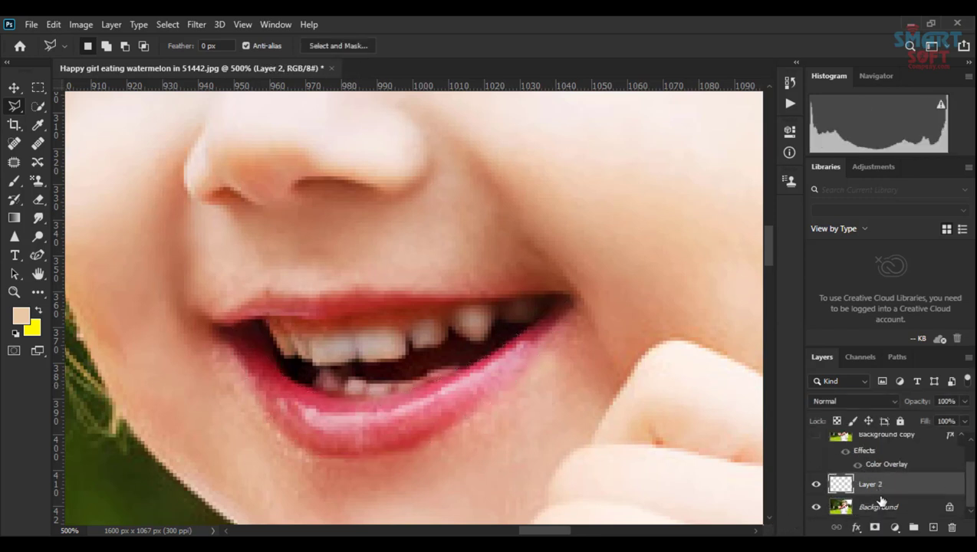
Step: Show the Background copy layer and move the merged lips layer to the top of the layer stack
key(ctrl+0)
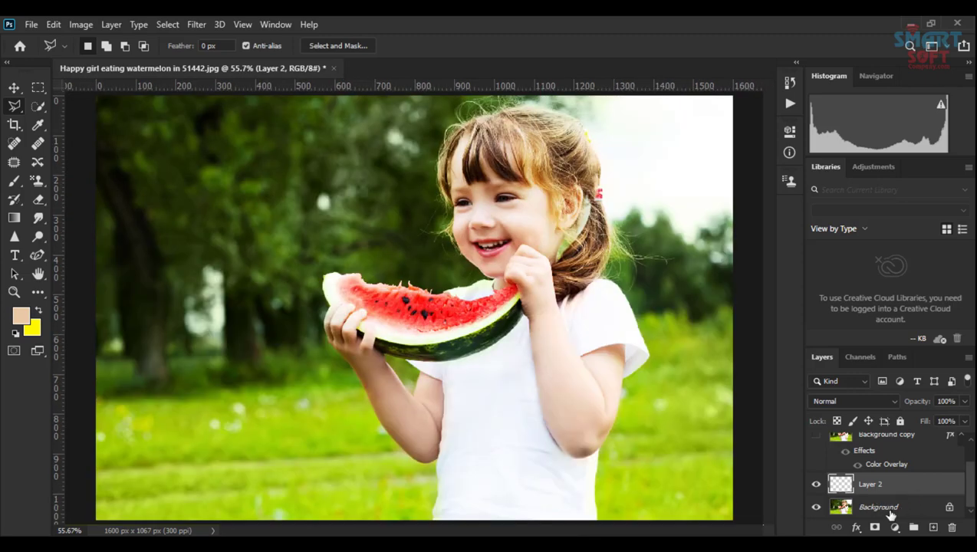
scroll(841, 502, up, 2)
click(815, 467)
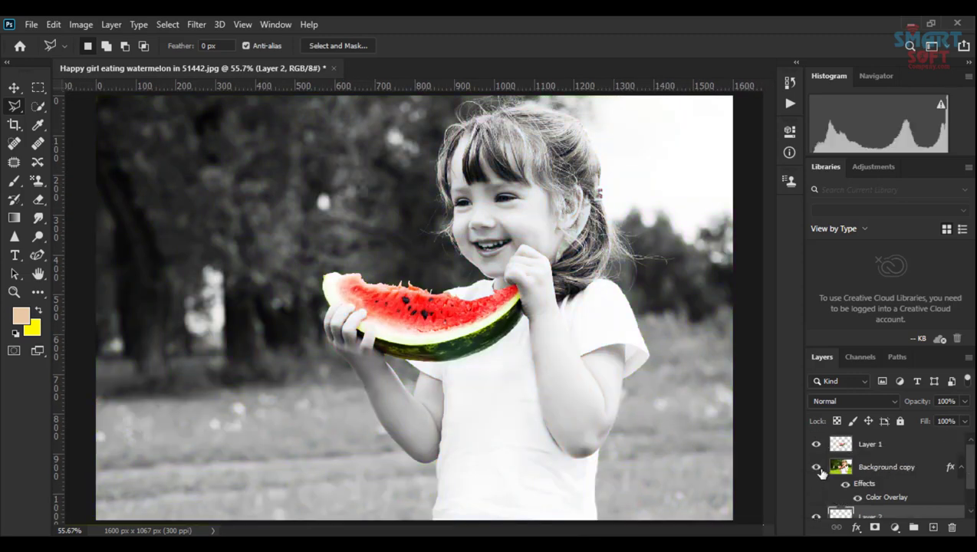
drag(839, 521, 857, 454)
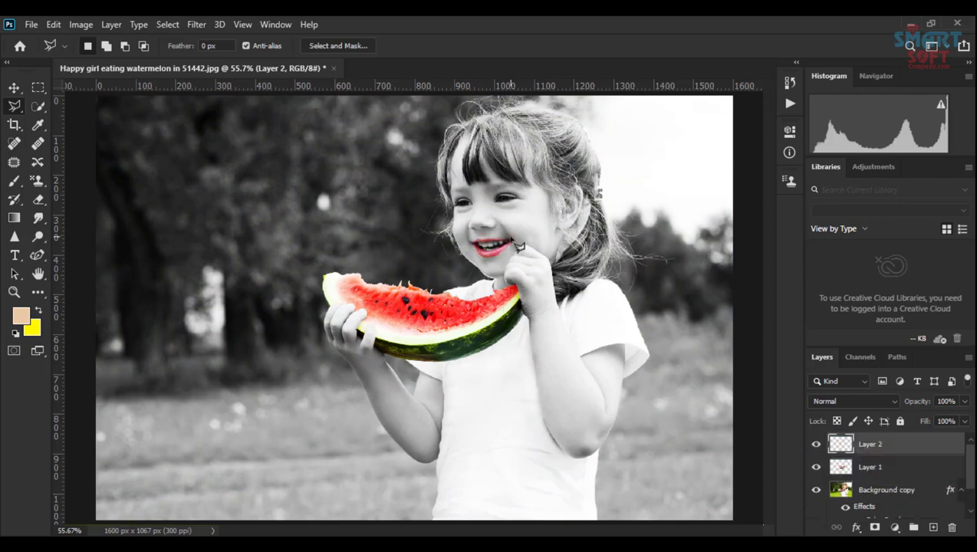
Step: Add a Color Overlay with the Color blend mode at 100% opacity to the lips layer
key(ctrl+plus)
key(ctrl+plus)
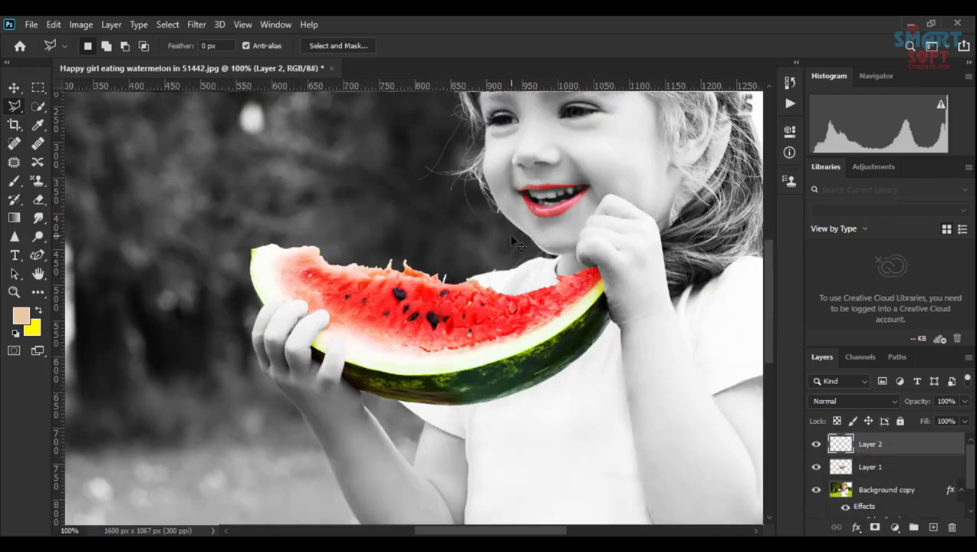
key(space)
drag(566, 184, 459, 213)
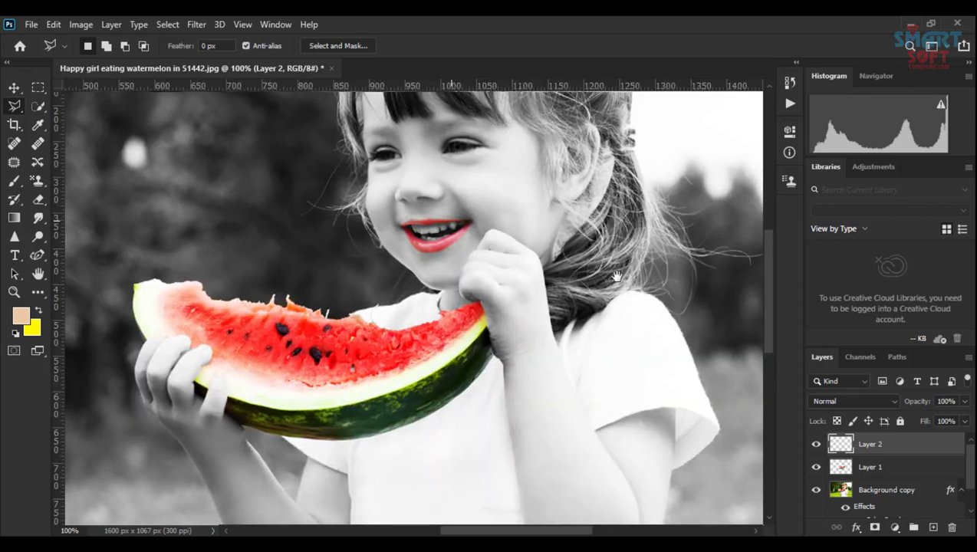
click(856, 527)
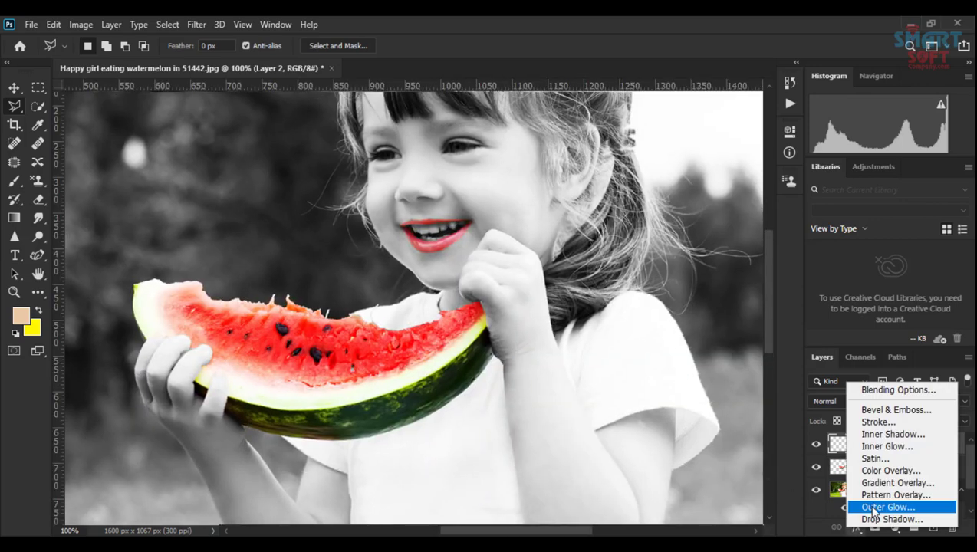
click(886, 470)
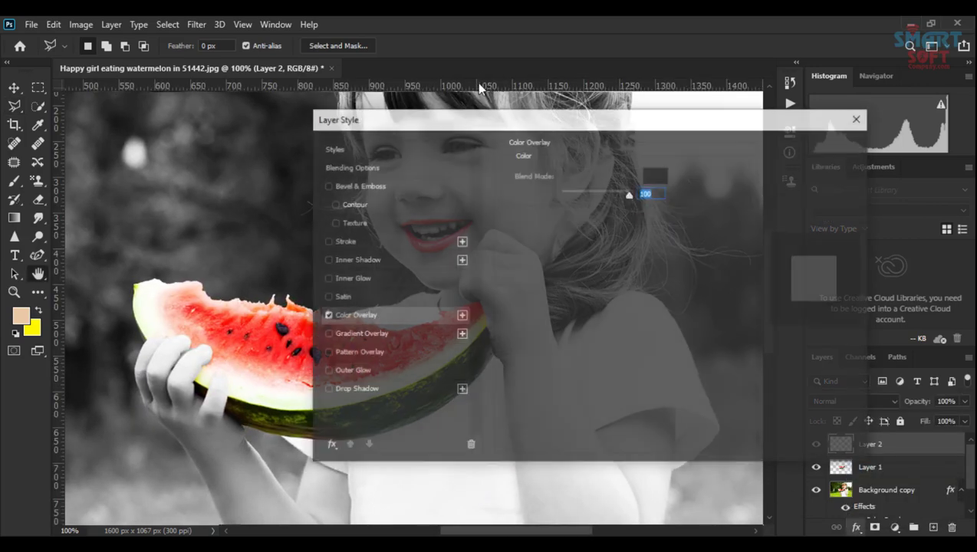
drag(458, 126, 663, 82)
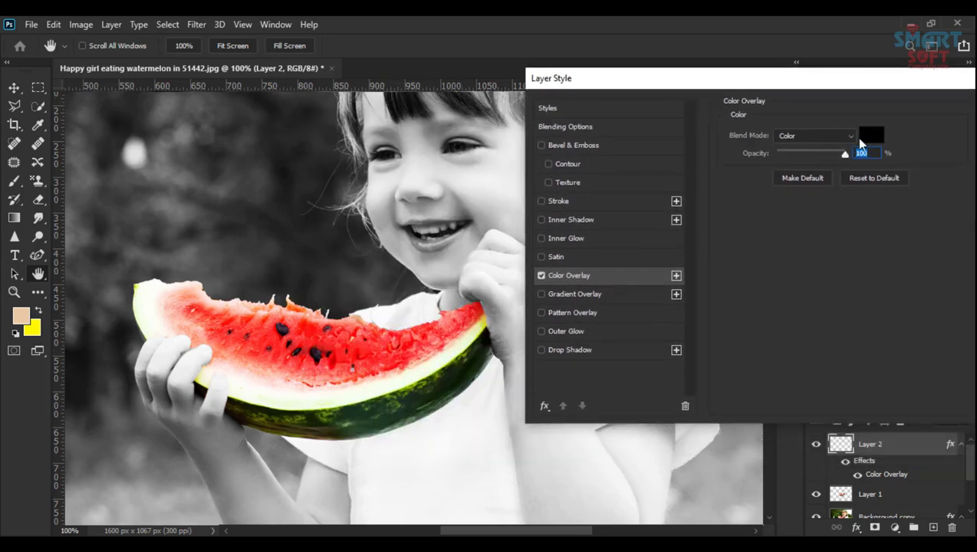
Step: Try several bright, dark and muted reds as the overlay colour for the lips
click(870, 136)
click(717, 187)
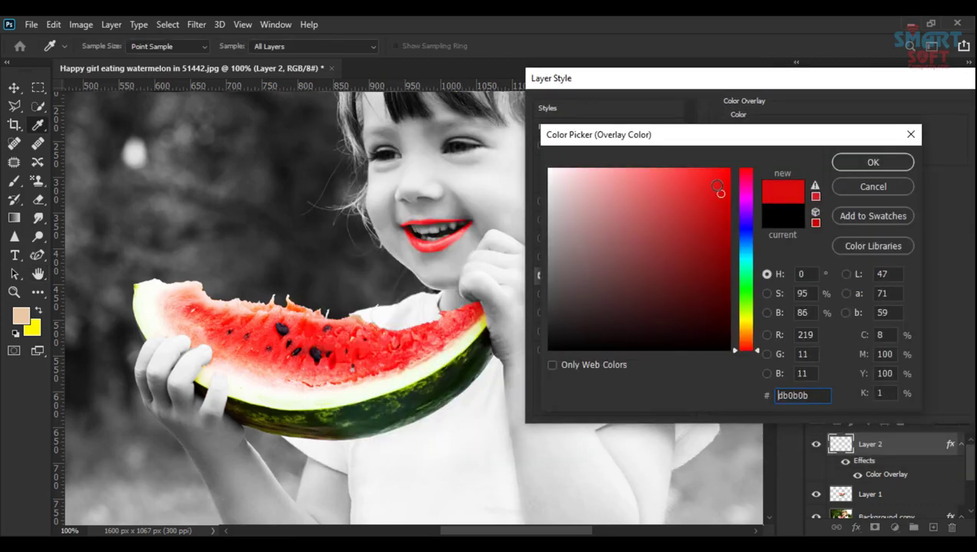
click(688, 233)
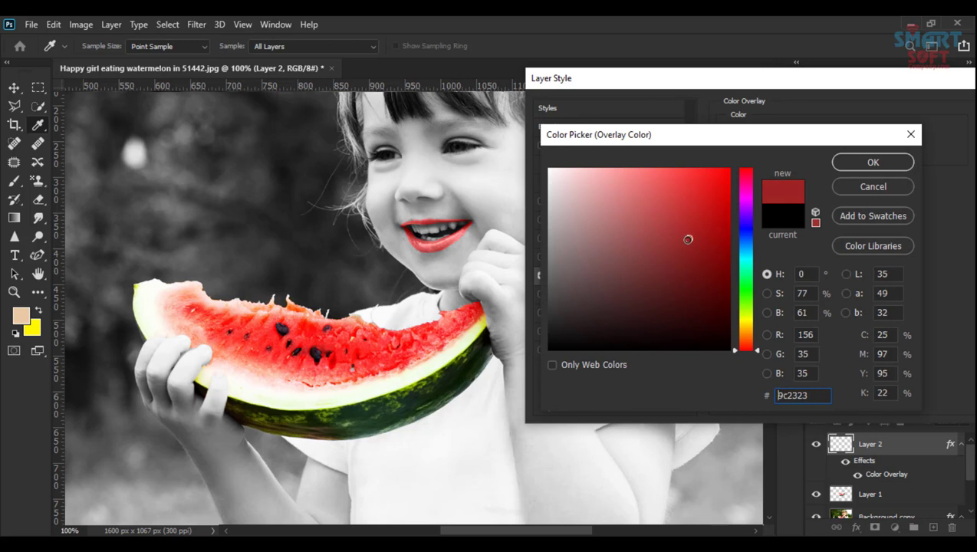
click(663, 292)
click(641, 236)
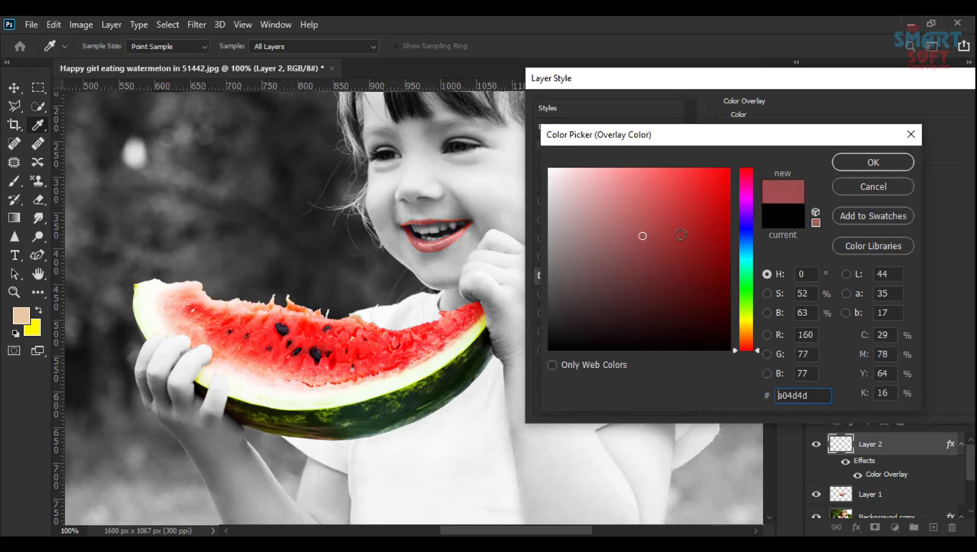
click(718, 201)
click(679, 214)
Step: Try overlay colours sampled from the watermelon's red flesh and green rind on the lips
click(431, 331)
click(373, 335)
click(393, 343)
click(386, 333)
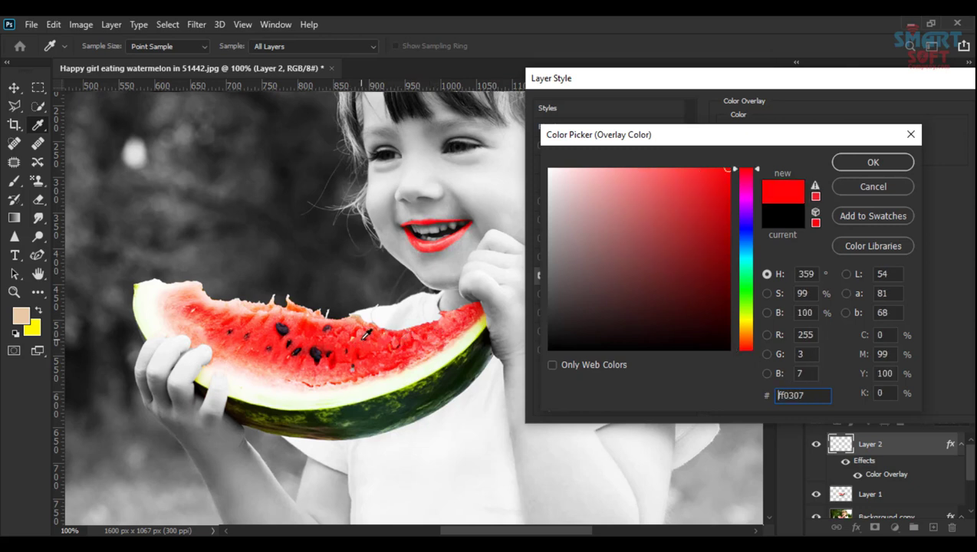
click(428, 408)
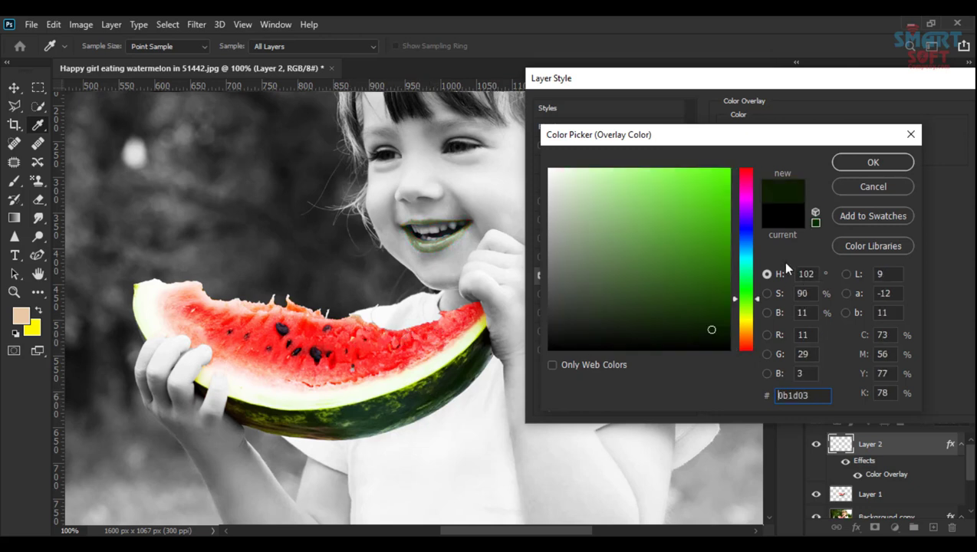
mouse_move(716, 308)
mouse_down()
mouse_move(723, 335)
mouse_move(687, 268)
mouse_move(650, 283)
mouse_up()
click(387, 331)
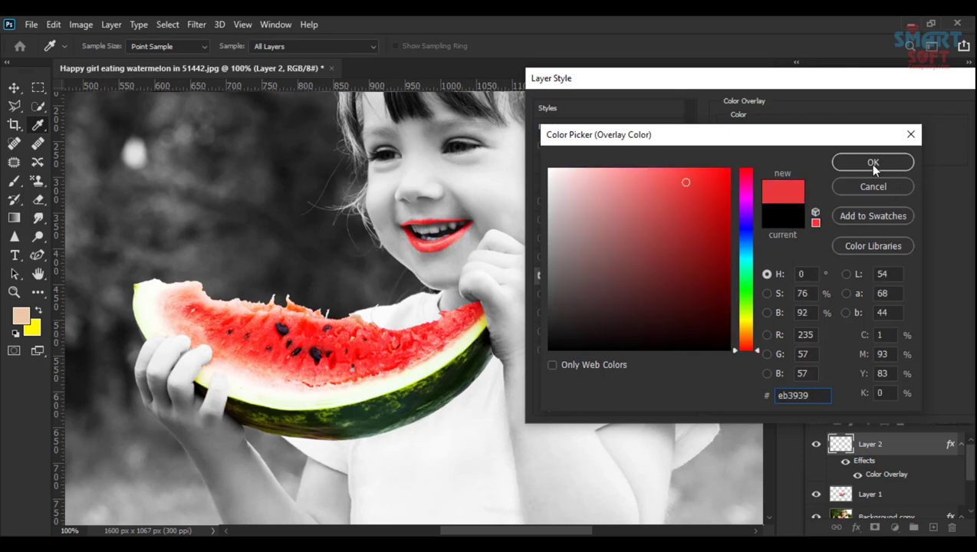
Step: Set the lips' Color Overlay to the muted red d44040 and its opacity to 66%
click(674, 200)
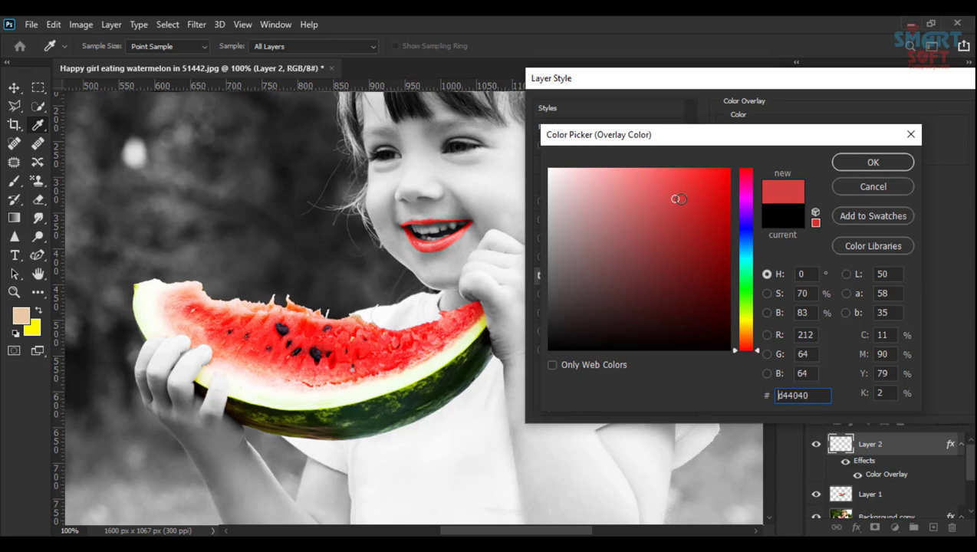
click(860, 167)
mouse_move(822, 160)
mouse_down()
mouse_move(831, 152)
mouse_move(821, 150)
mouse_up()
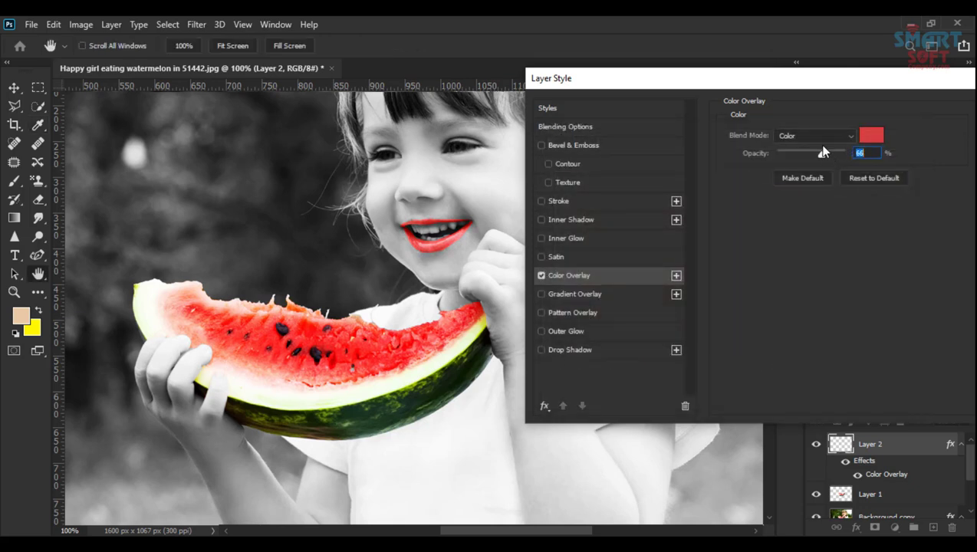
Step: Try a Gradient Overlay on the lips instead of the Color Overlay, using presets from the Oranges and Reds groups
click(542, 275)
click(552, 293)
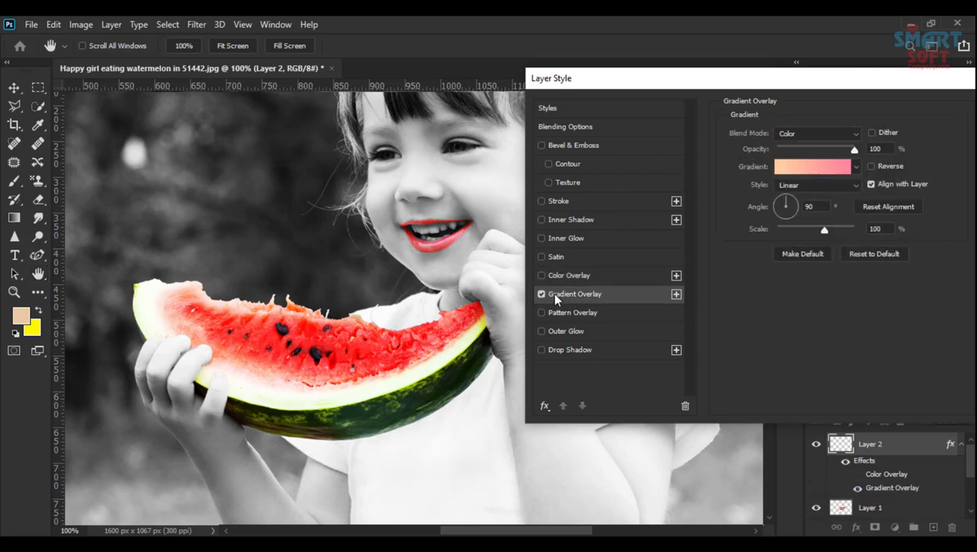
click(855, 167)
click(848, 201)
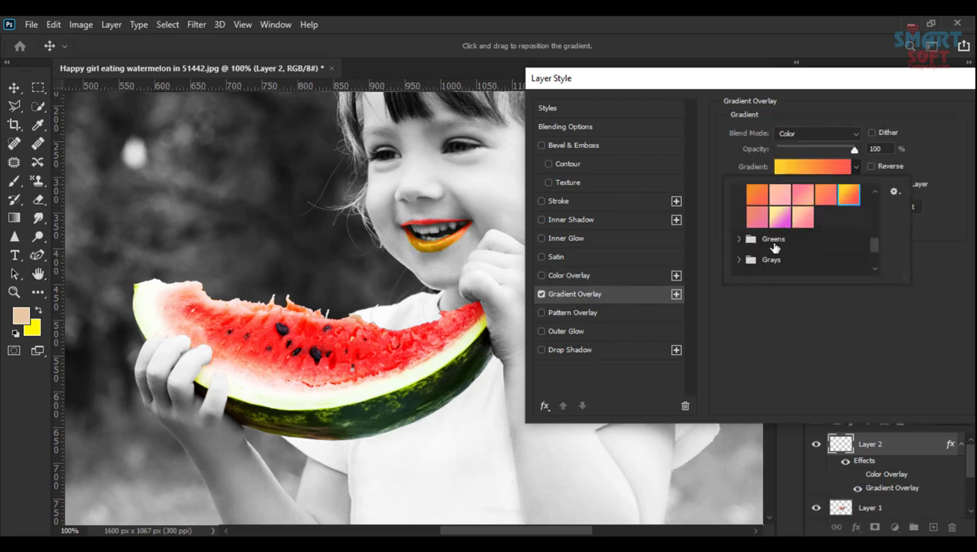
scroll(751, 252, up, 5)
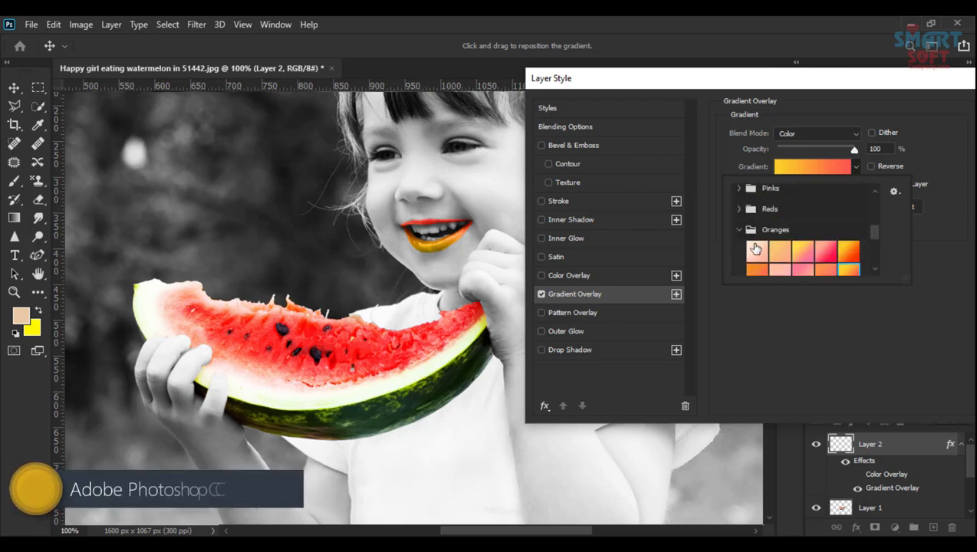
click(738, 208)
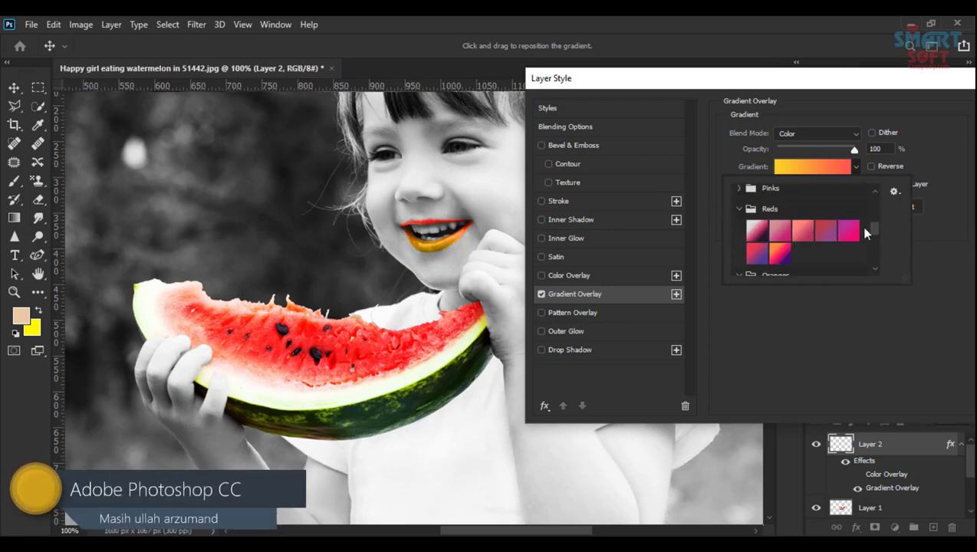
click(852, 231)
click(779, 253)
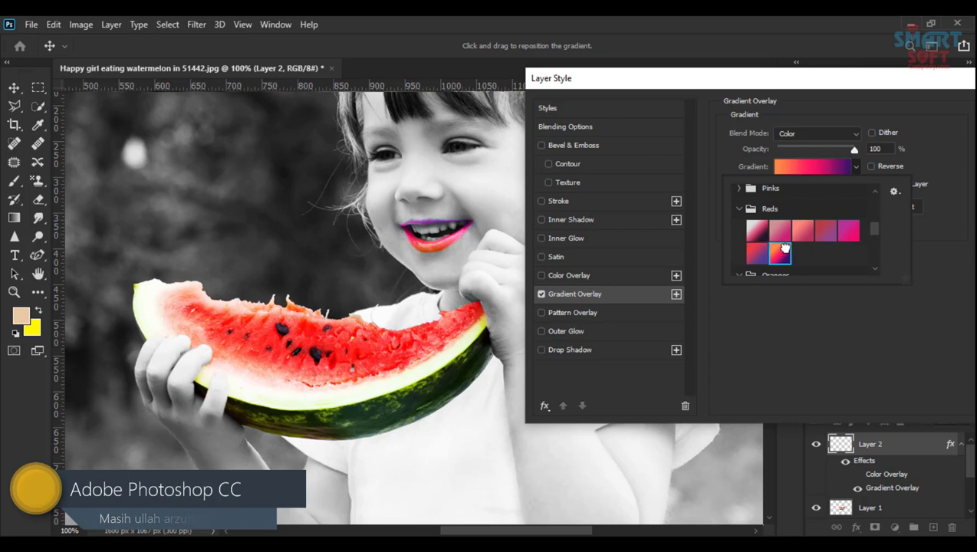
Step: Turn off the Gradient Overlay, re-enable the Color Overlay and apply the layer style to the lips
click(541, 295)
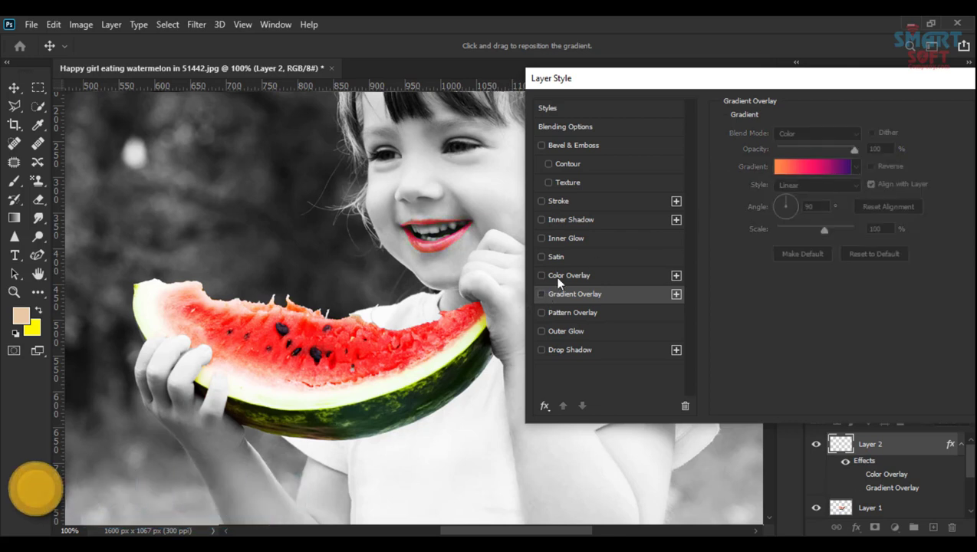
click(546, 276)
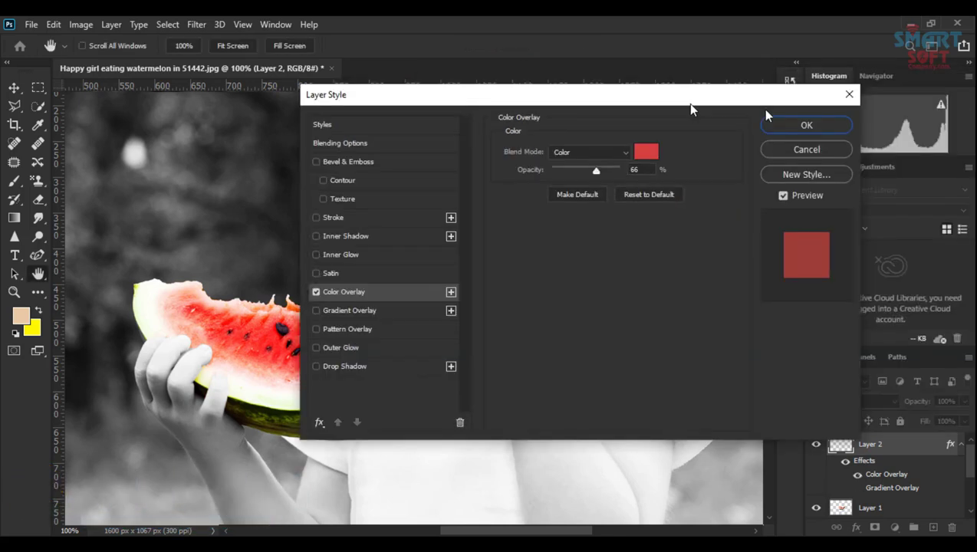
click(807, 123)
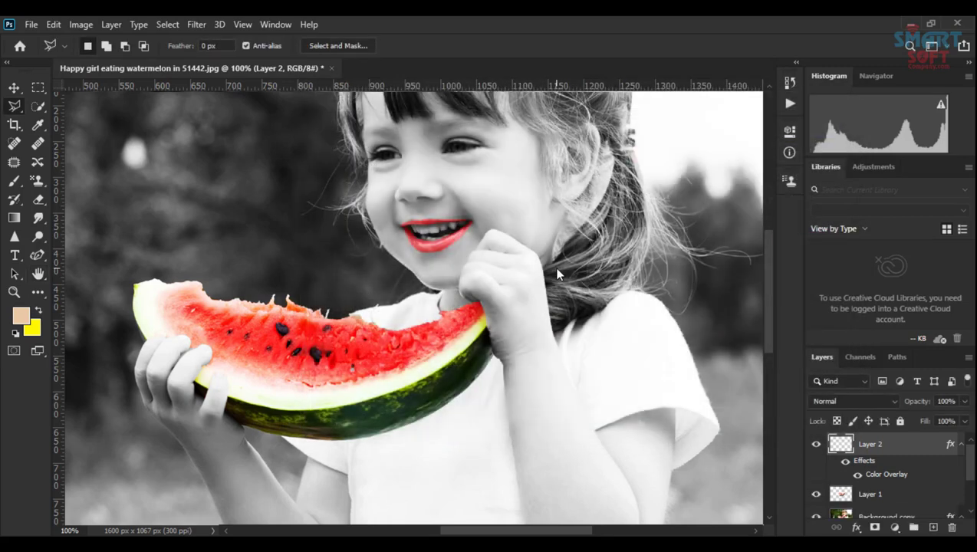
key(ctrl+0)
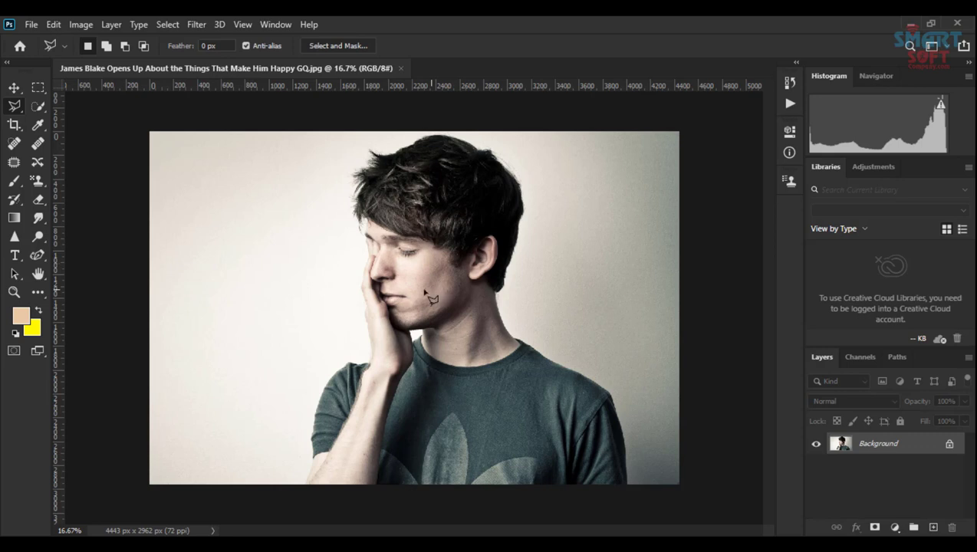
Step: Switch to the Move tool and examine the man's face around the cheek and lips up close
click(15, 87)
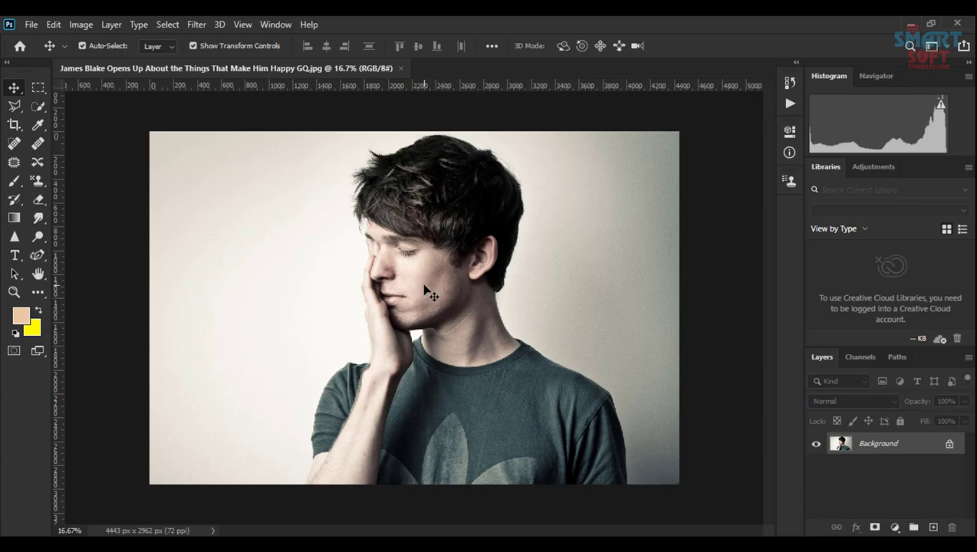
key(ctrl+plus)
key(ctrl+plus)
key(ctrl+plus)
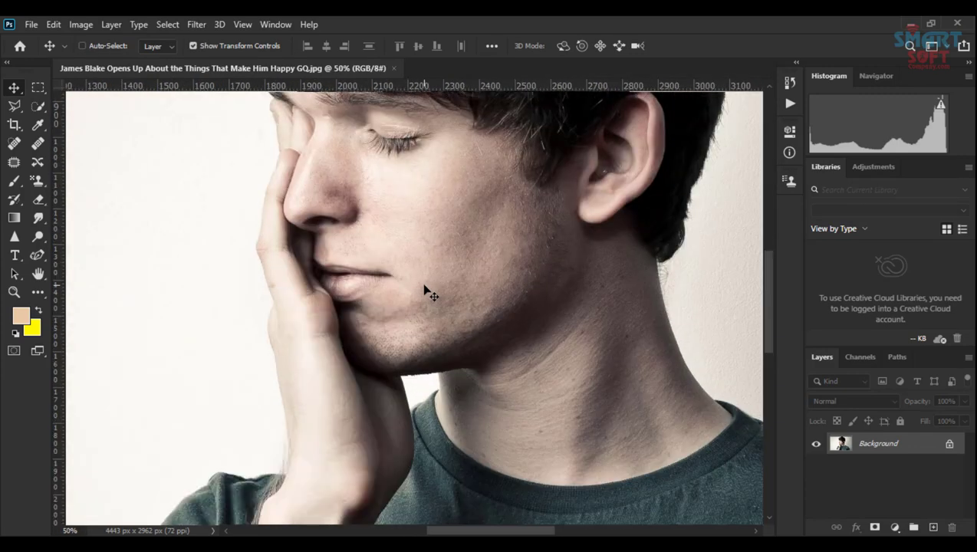
drag(421, 284, 349, 367)
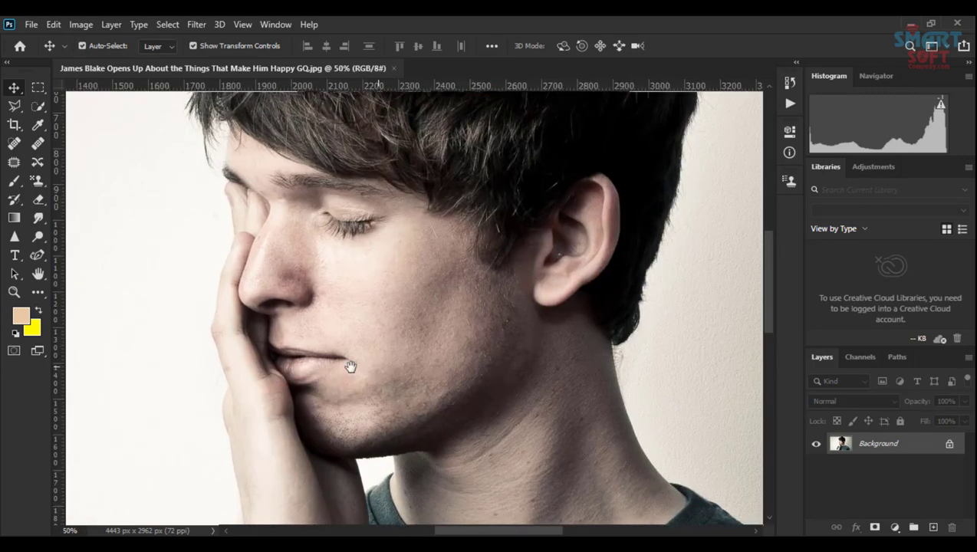
Step: Quick-select the skin of the face, ear and neck, including the inner ear and the area just before it
click(38, 105)
mouse_move(253, 161)
mouse_down()
mouse_move(294, 213)
mouse_move(429, 289)
mouse_move(456, 318)
mouse_up()
mouse_move(473, 356)
mouse_down()
mouse_move(525, 394)
mouse_move(597, 415)
mouse_move(580, 355)
mouse_move(539, 302)
mouse_move(545, 283)
mouse_move(595, 272)
mouse_move(577, 261)
mouse_move(588, 199)
mouse_move(581, 247)
mouse_move(583, 200)
mouse_up()
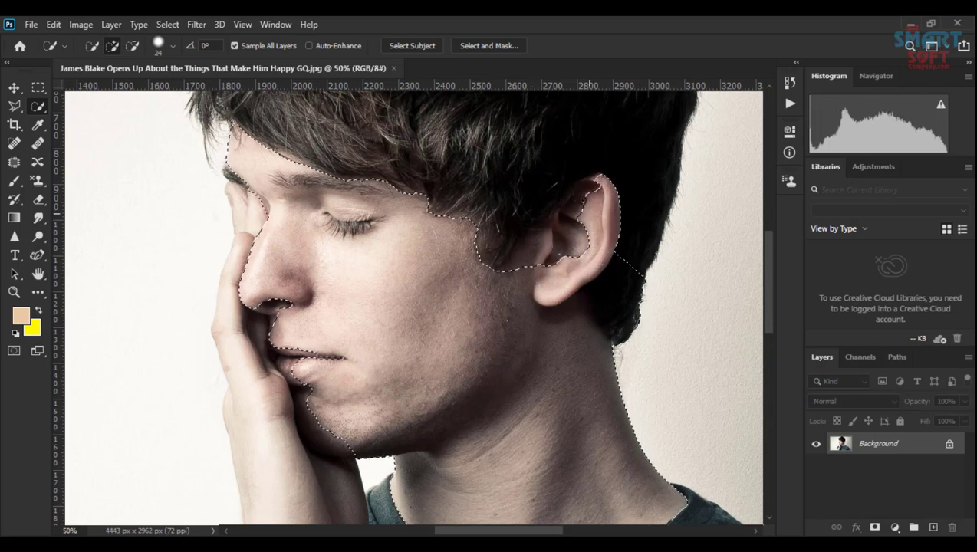
click(567, 254)
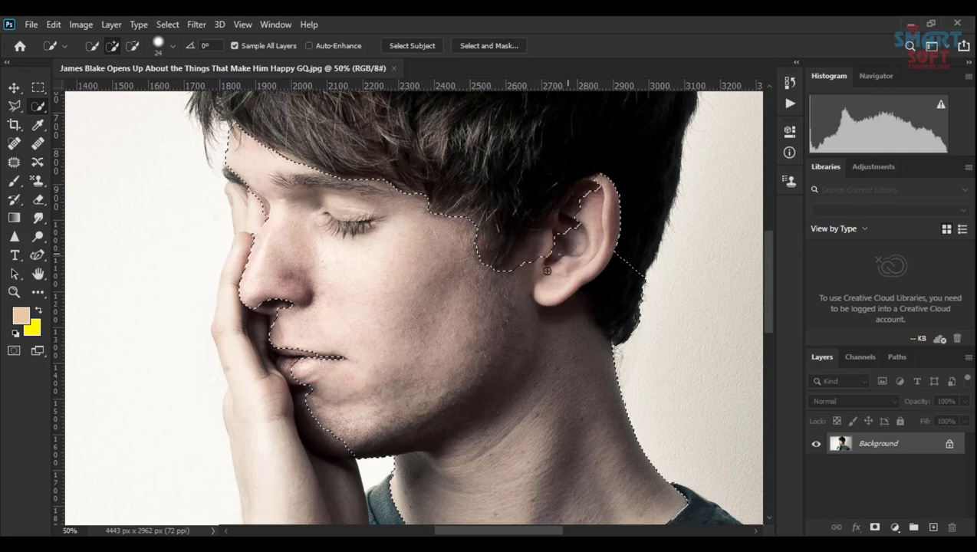
click(535, 248)
drag(339, 396, 383, 327)
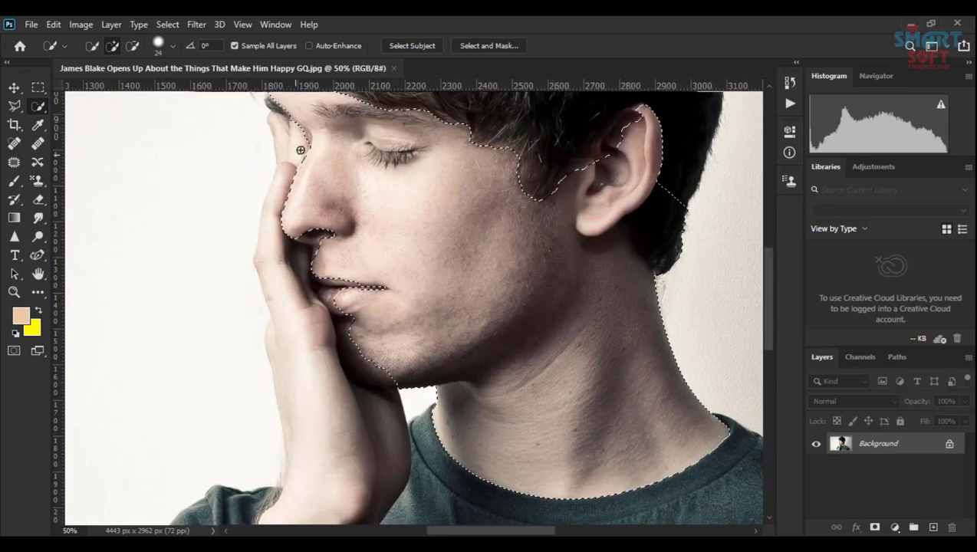
Step: Try extending the selection over the fingers beside the closed eye, and subtract that area again
click(283, 176)
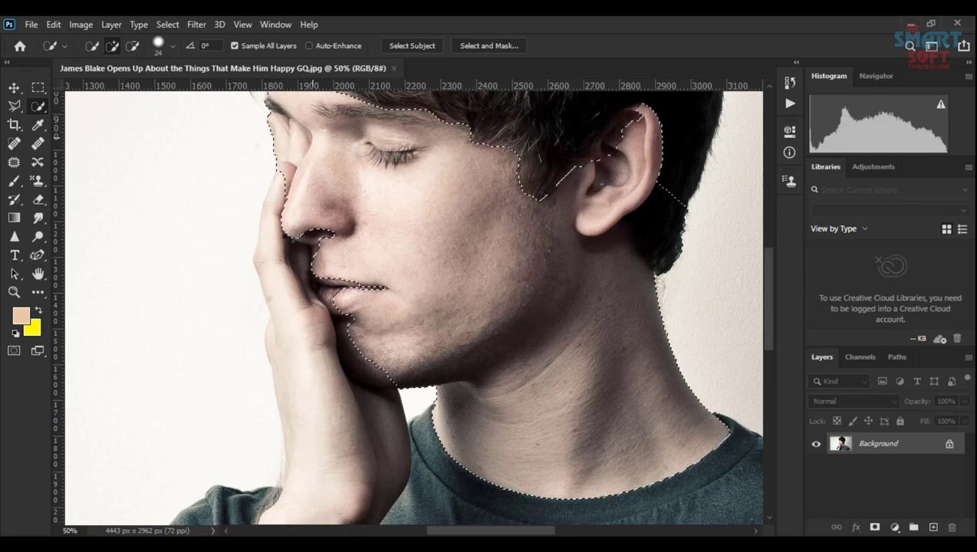
click(130, 48)
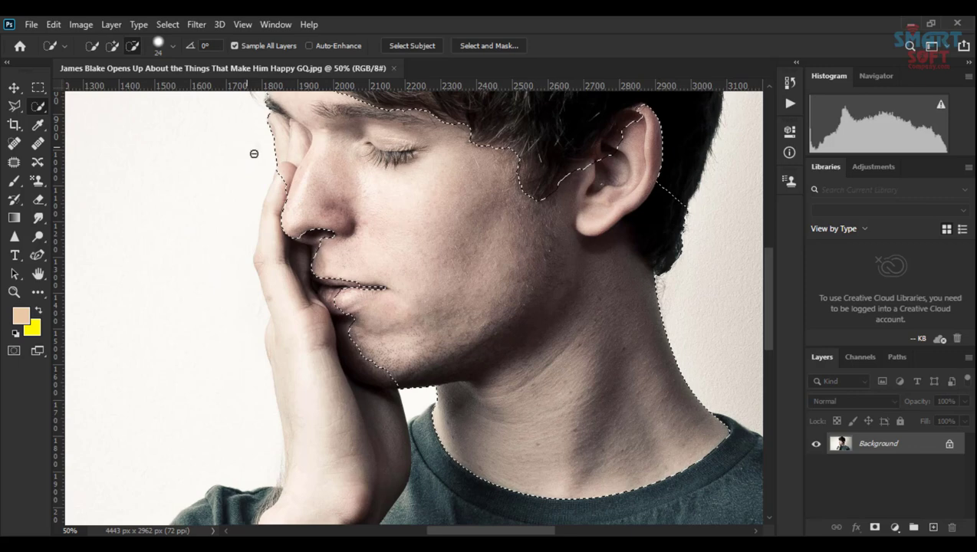
click(283, 177)
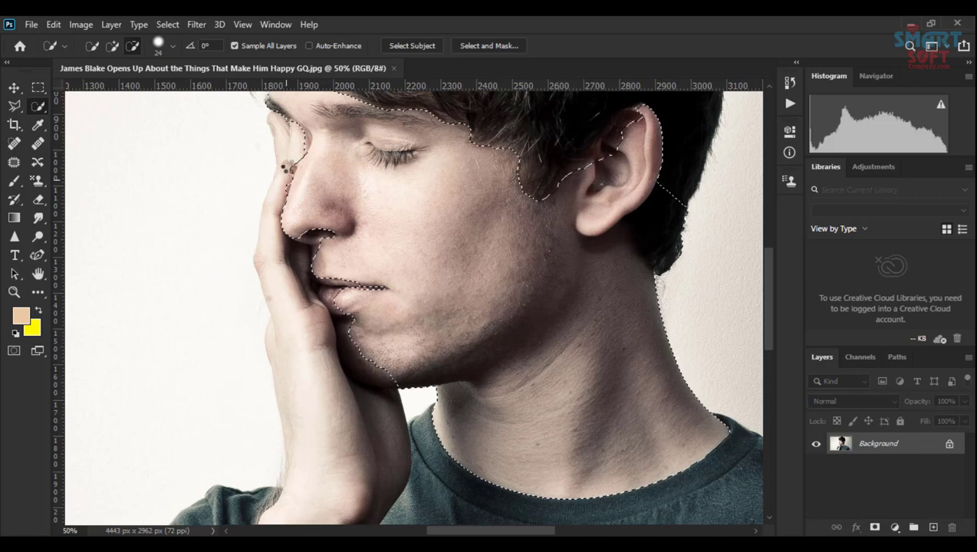
Step: Add the lips, the chin and the shadowed jaw edge next to the hand to the selection
scroll(342, 296, down, 1)
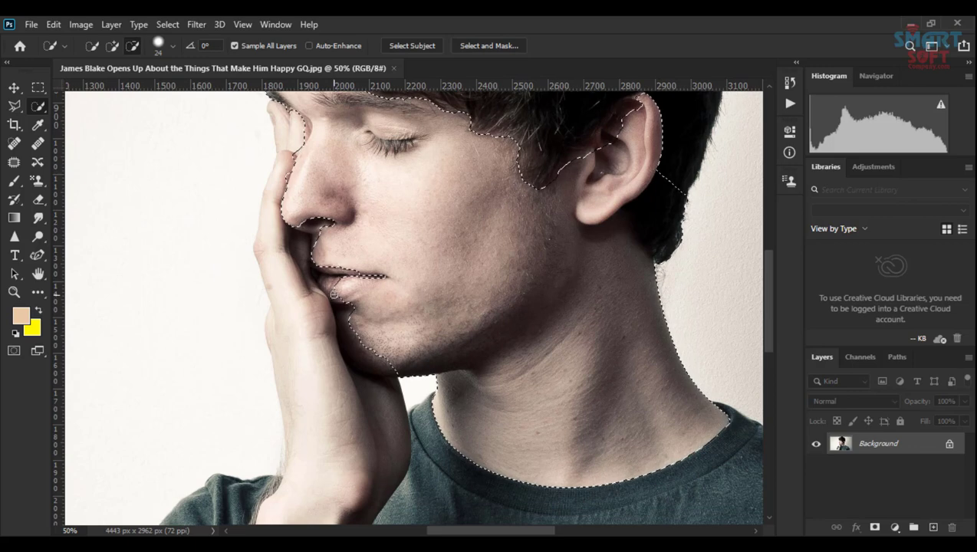
click(112, 46)
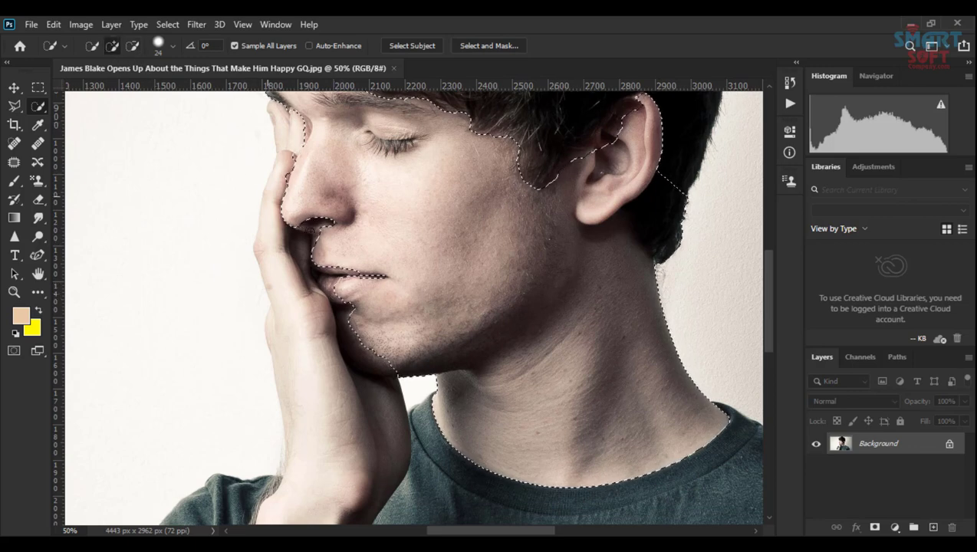
click(348, 275)
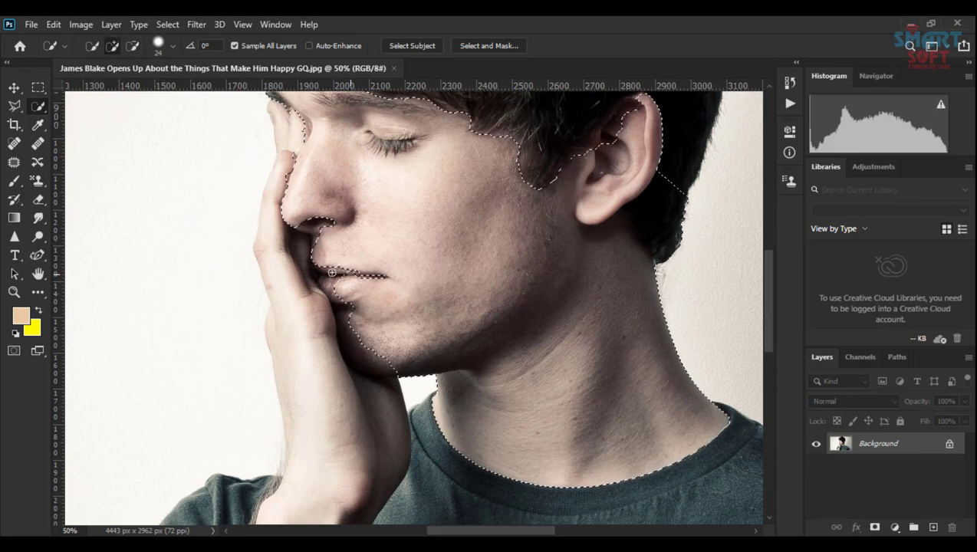
click(365, 349)
click(390, 389)
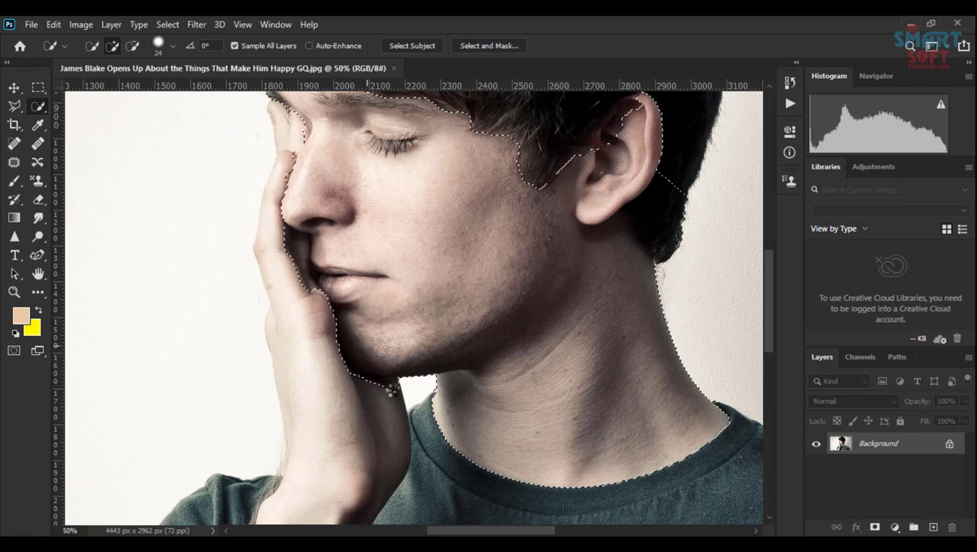
Step: Subtract the shadowed finger area beside the mouth and the part of the hand under the chin from the selection
key(ctrl+plus)
key(ctrl+plus)
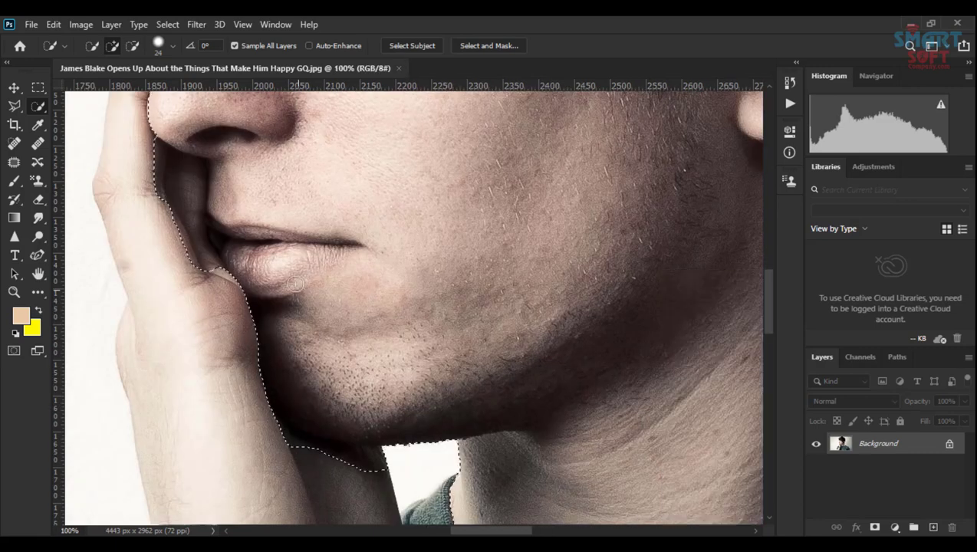
click(132, 45)
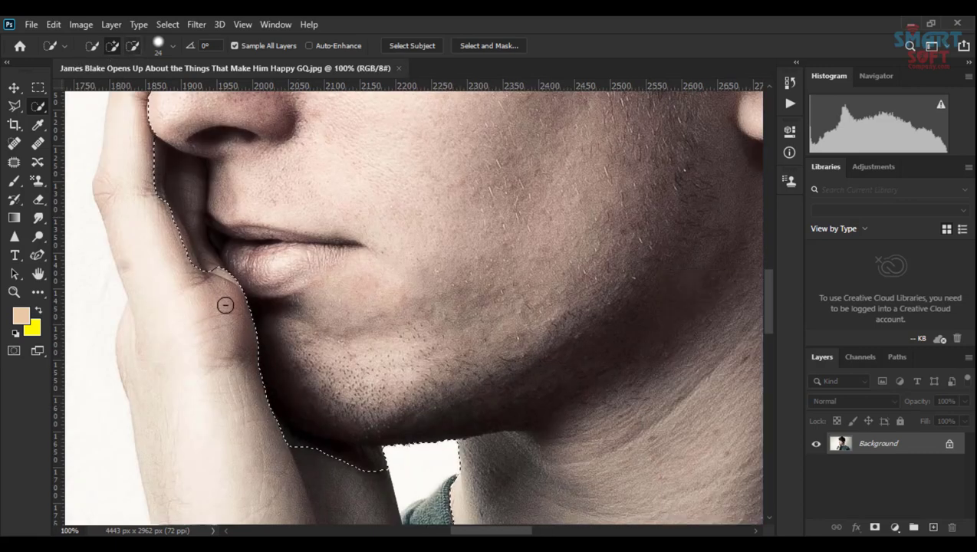
drag(157, 212, 180, 184)
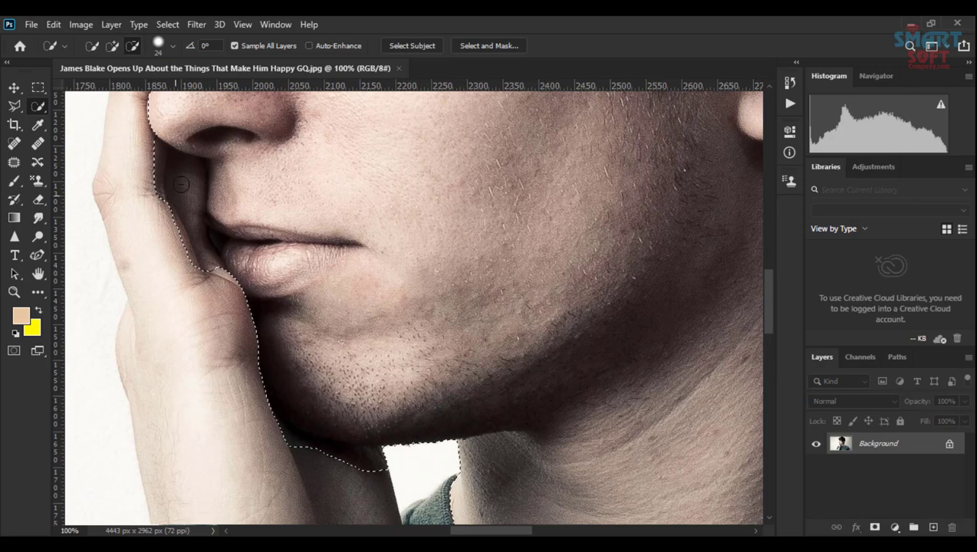
click(192, 181)
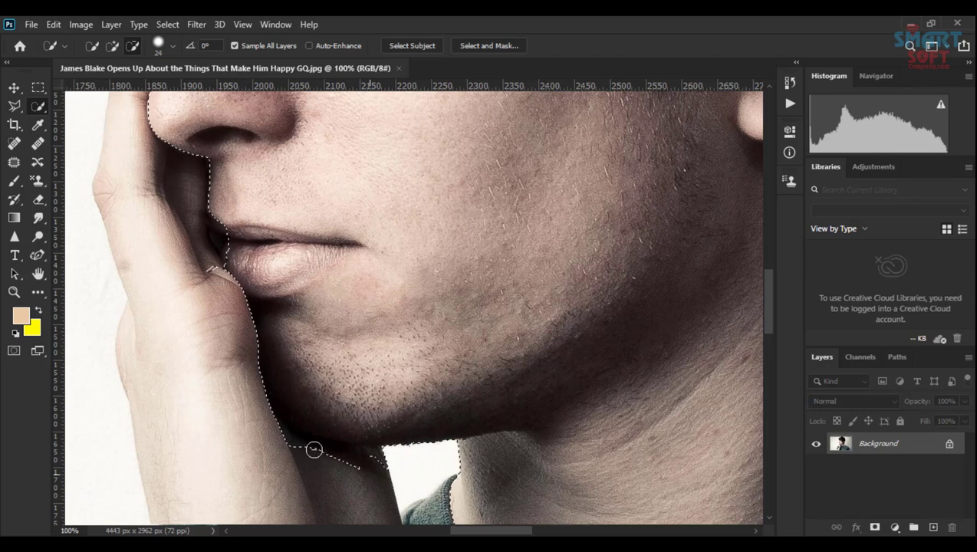
drag(376, 473, 353, 460)
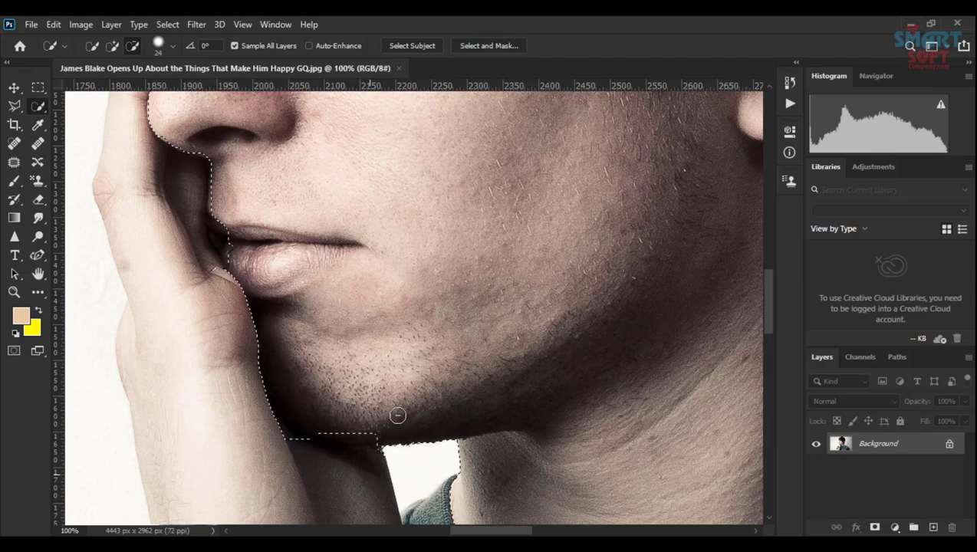
Step: Enlarge the selection brush to 360 px and copy the selected face and neck skin to a new layer
key(ctrl+minus)
key(ctrl+minus)
key(ctrl+minus)
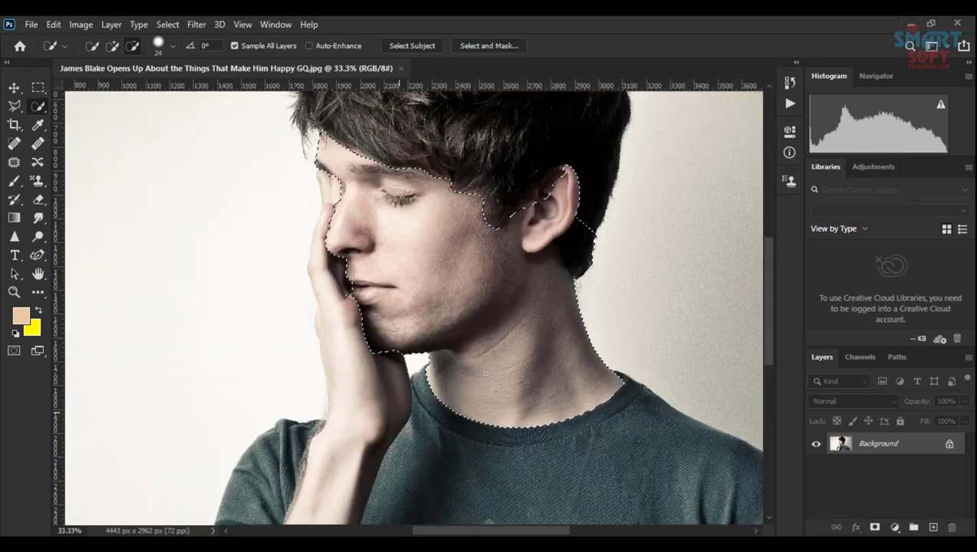
mouse_move(457, 362)
mouse_down()
mouse_move(507, 355)
mouse_move(494, 353)
mouse_up()
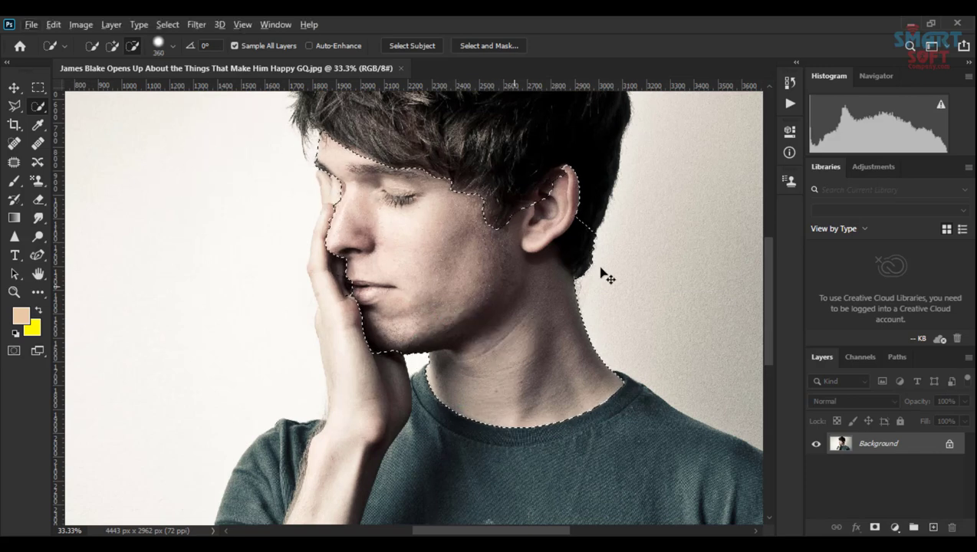
key(ctrl+j)
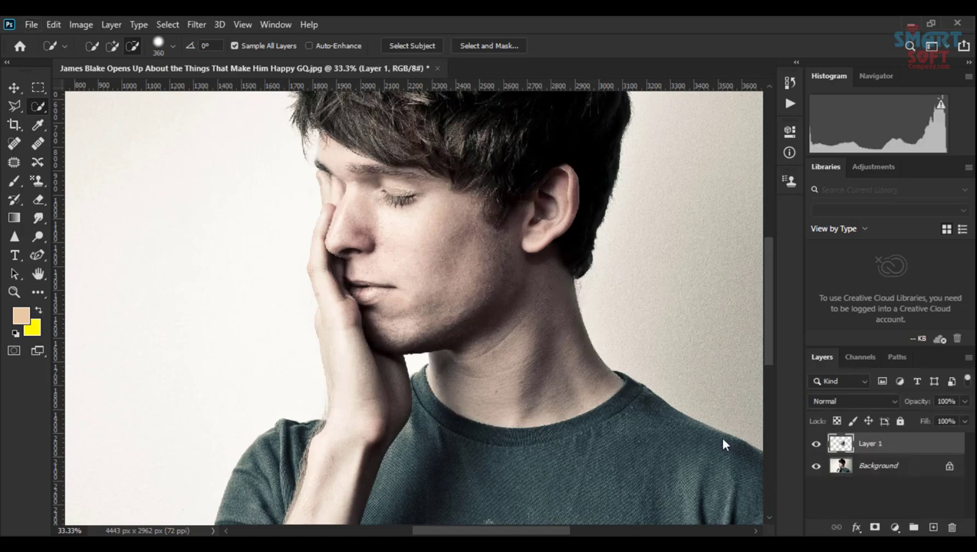
Step: On the Background layer, quick-select the main body of the T-shirt in add-to-selection mode
click(889, 471)
scroll(541, 418, down, 3)
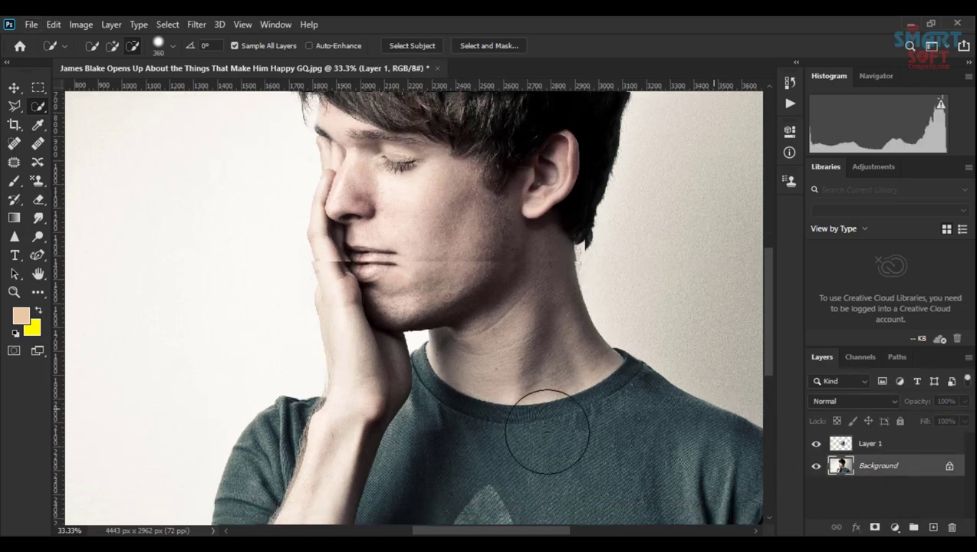
scroll(542, 429, down, 2)
scroll(595, 484, right, 3)
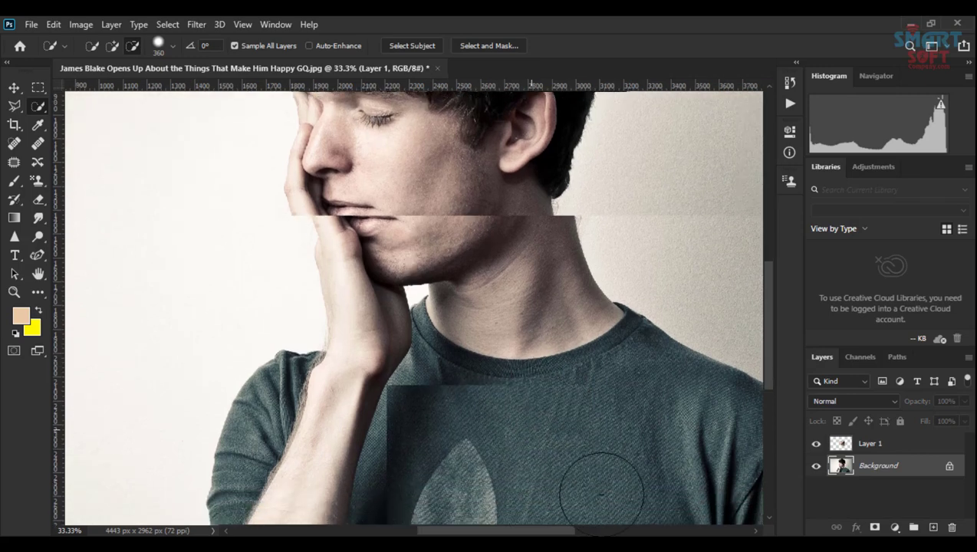
scroll(568, 452, right, 4)
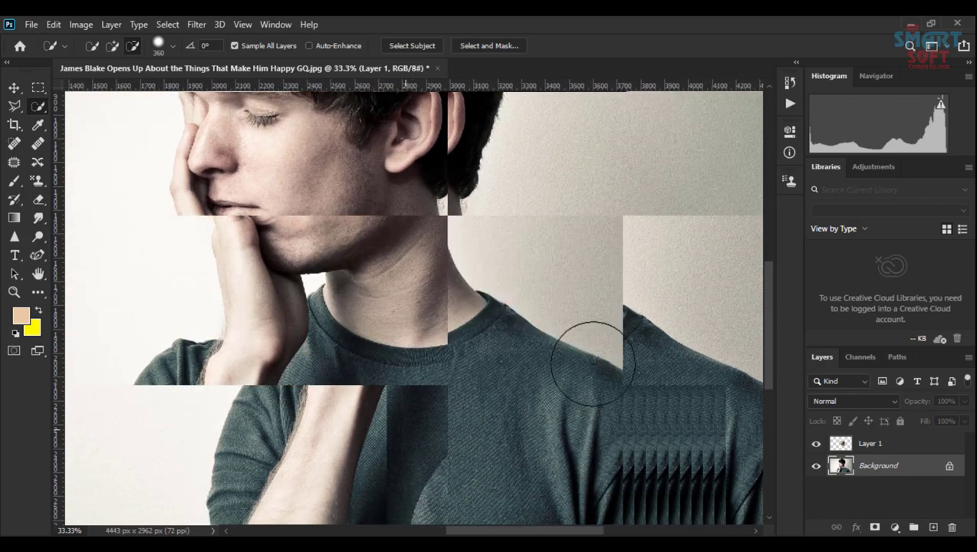
key(ctrl+0)
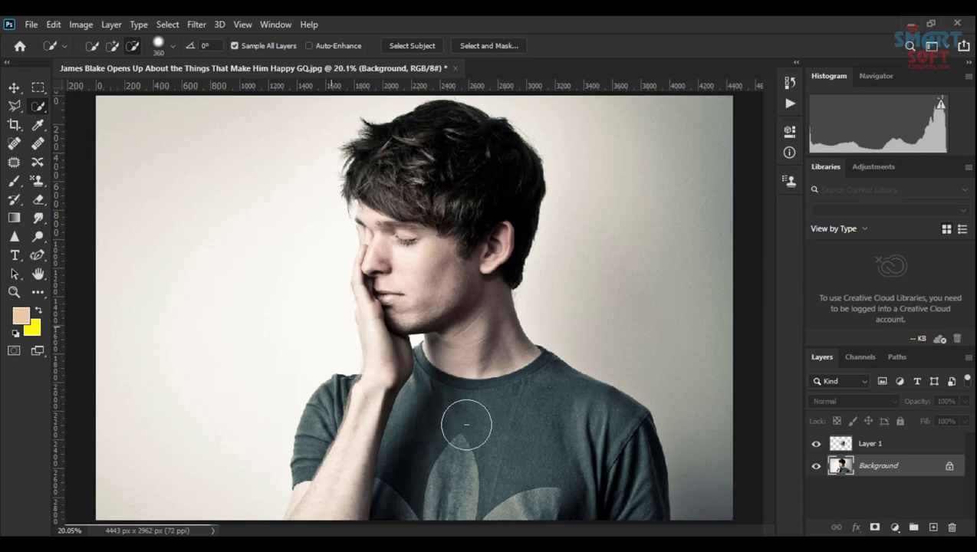
click(113, 39)
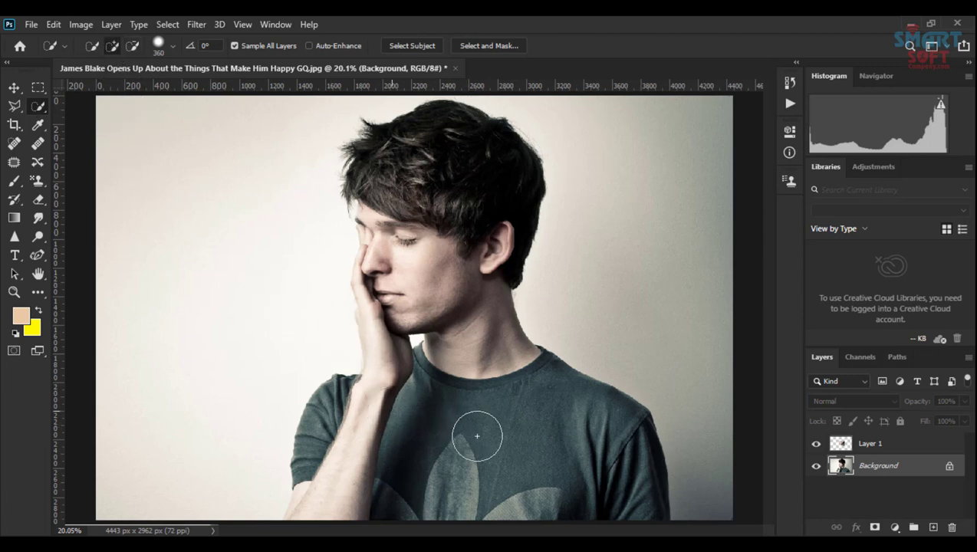
click(488, 409)
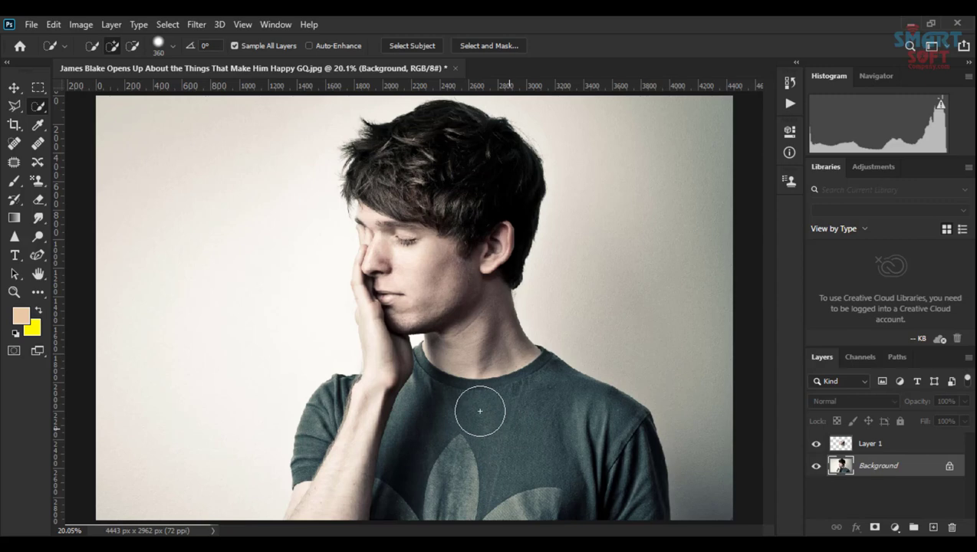
click(427, 416)
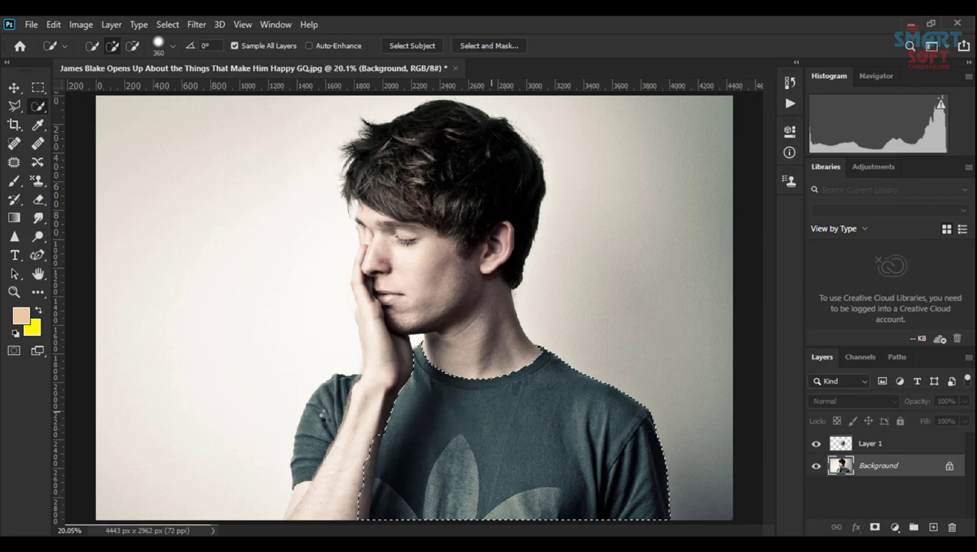
Step: Add the sleeve behind the raised arm with a 161 px brush and copy the selected T-shirt to a new layer
alt+right_click(324, 407)
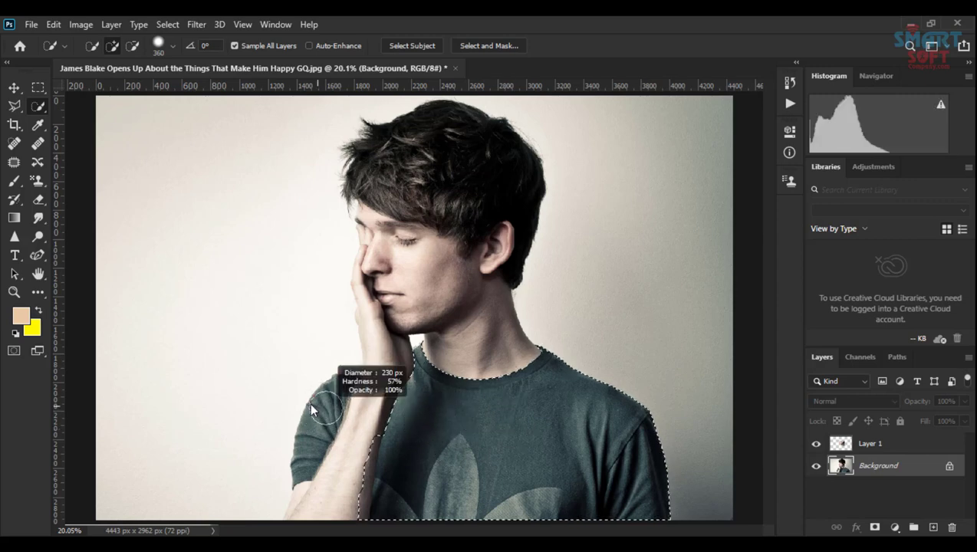
click(309, 404)
mouse_move(309, 404)
mouse_down()
mouse_move(345, 391)
mouse_move(337, 387)
mouse_move(329, 423)
mouse_move(313, 438)
mouse_move(312, 429)
mouse_move(312, 456)
mouse_up()
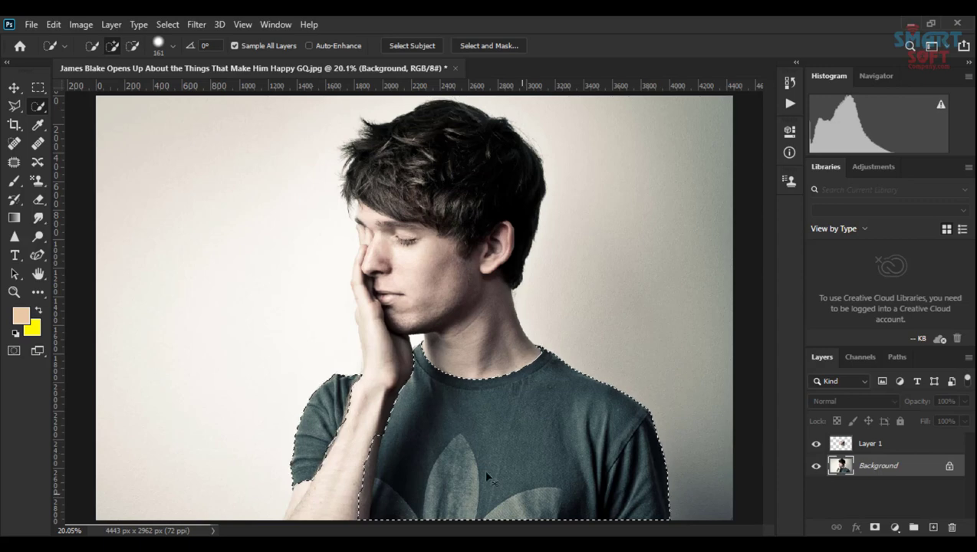
key(ctrl+j)
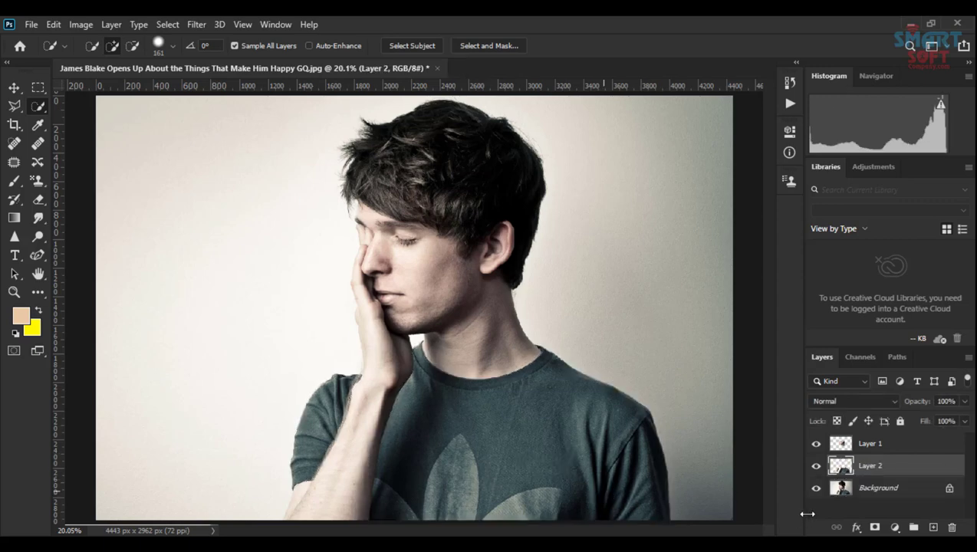
Step: On the Background layer, quick-select the leaf shapes of the logo on the T-shirt
click(840, 494)
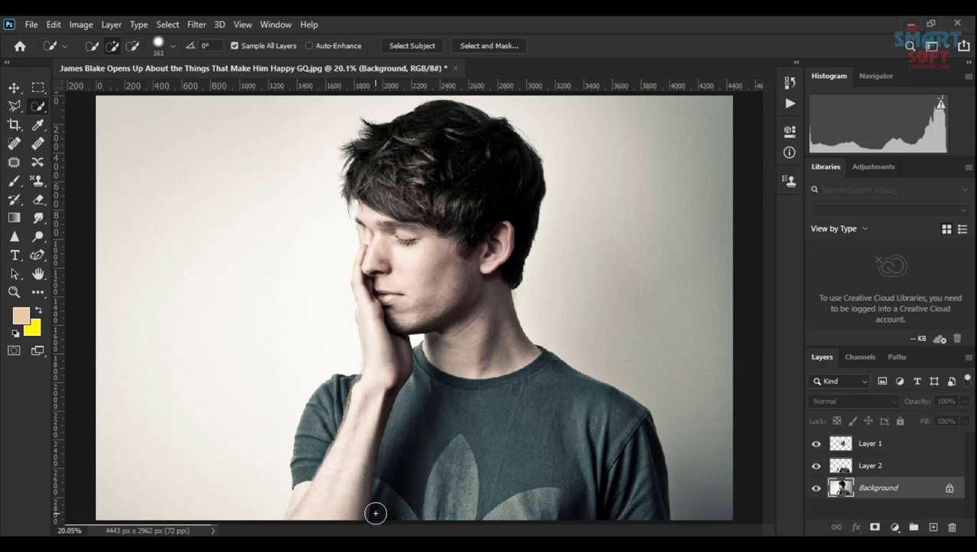
drag(390, 500, 455, 512)
click(536, 518)
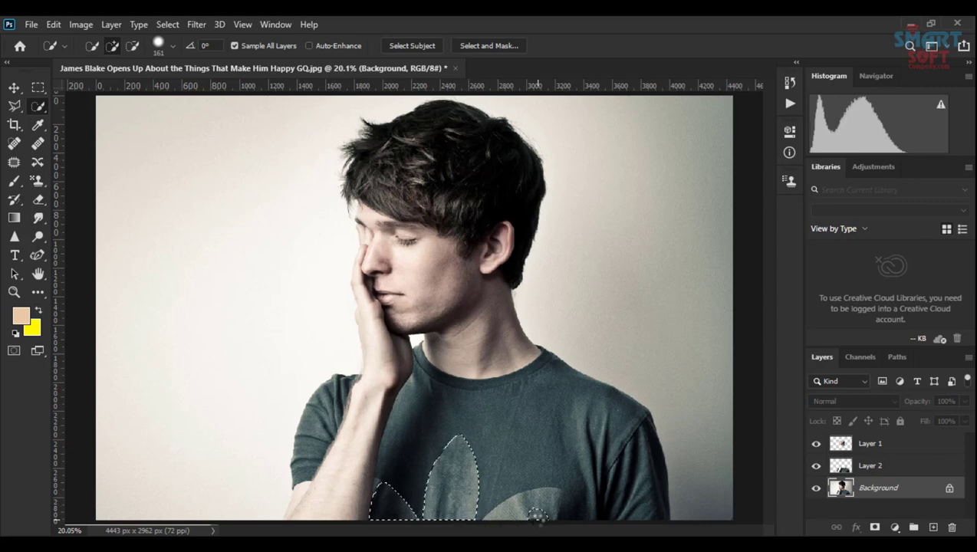
Step: Add the missing tip of the small logo leaf beside the arm with a 71 px brush and copy the selected logo to a new layer
scroll(377, 491, up, 4)
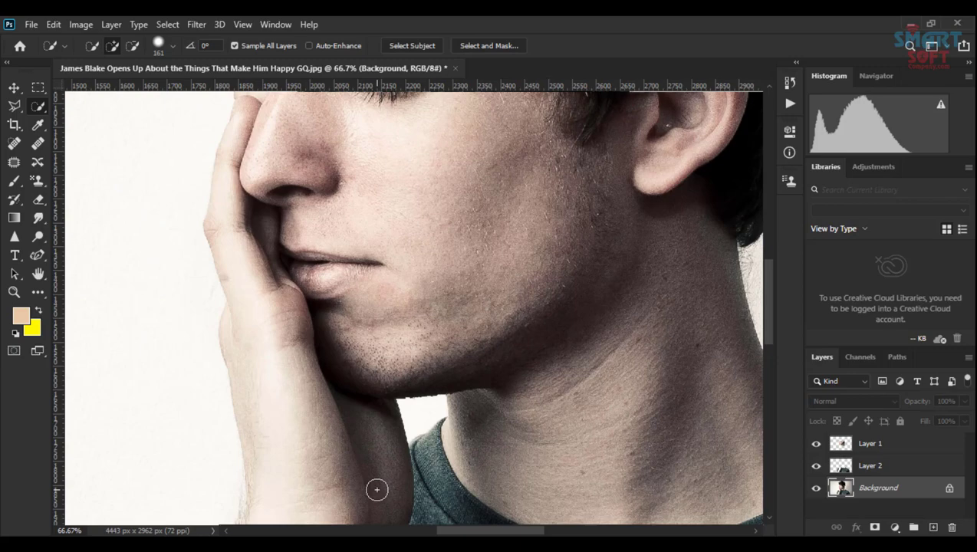
drag(383, 467, 398, 387)
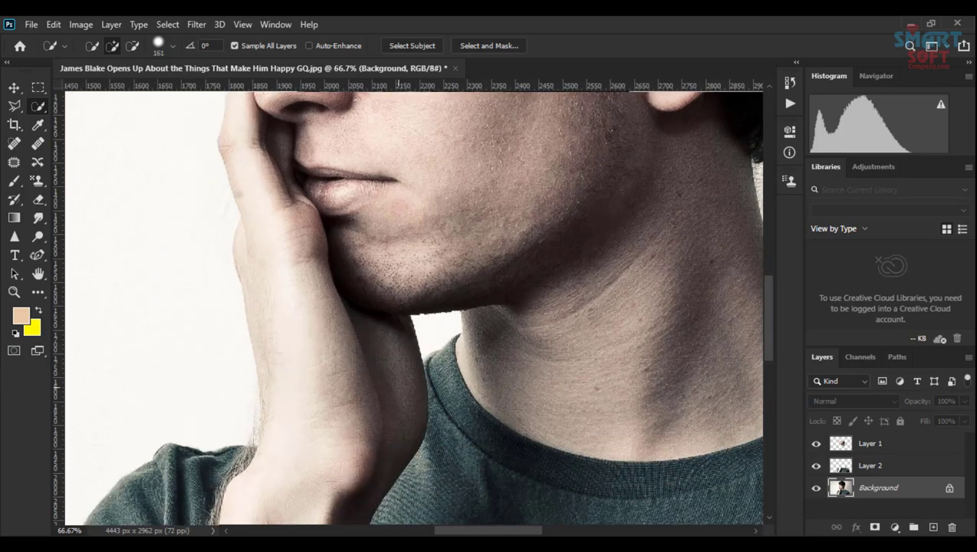
drag(447, 482, 504, 257)
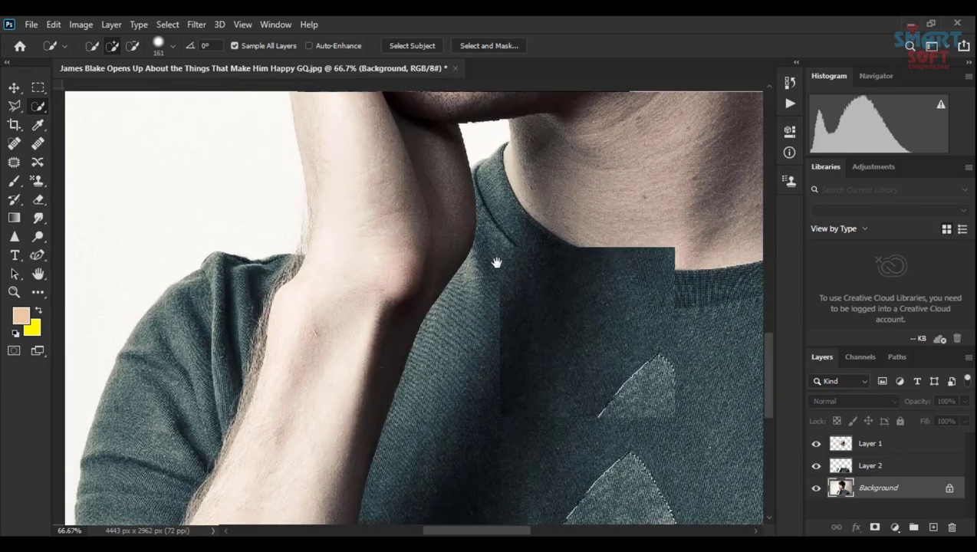
drag(451, 367, 503, 283)
key(ctrl+r)
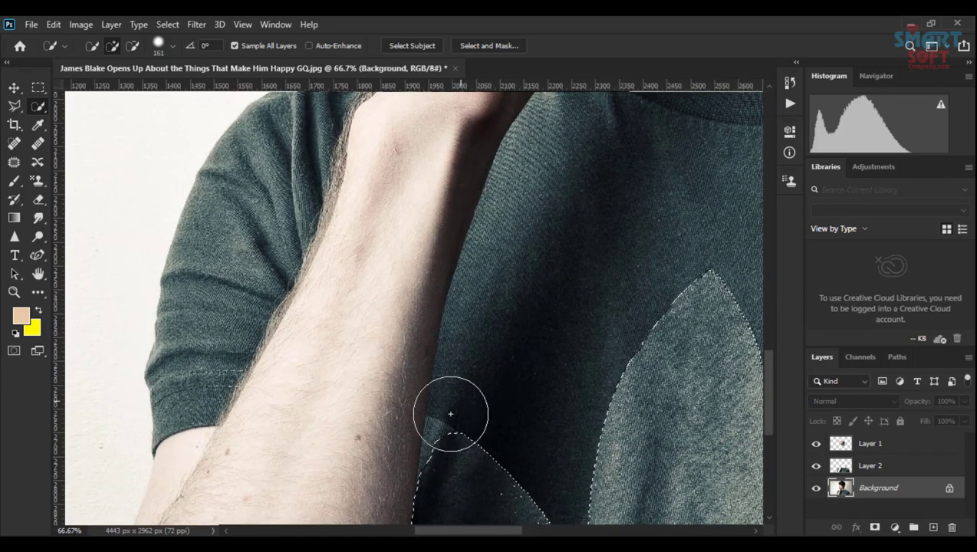
alt+right_click(460, 456)
alt+right_click(449, 453)
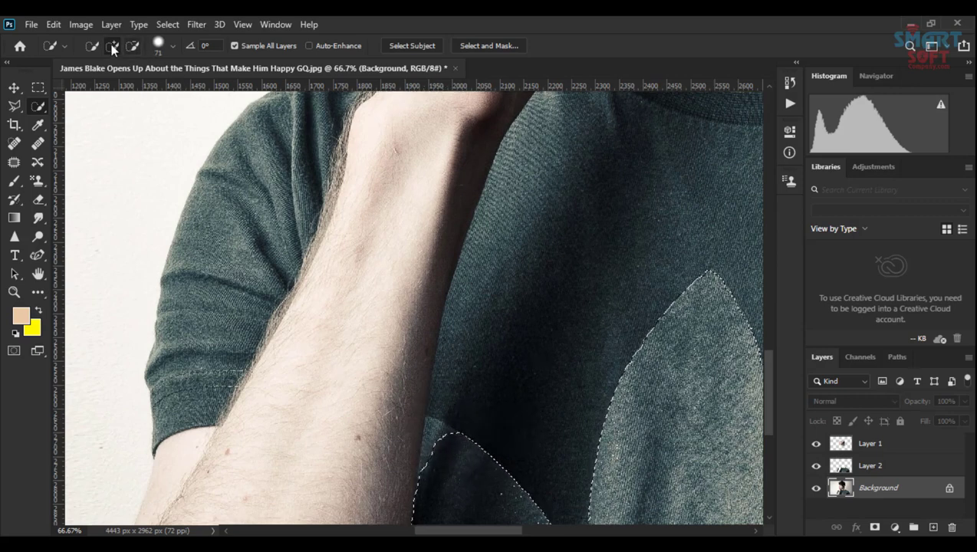
click(438, 441)
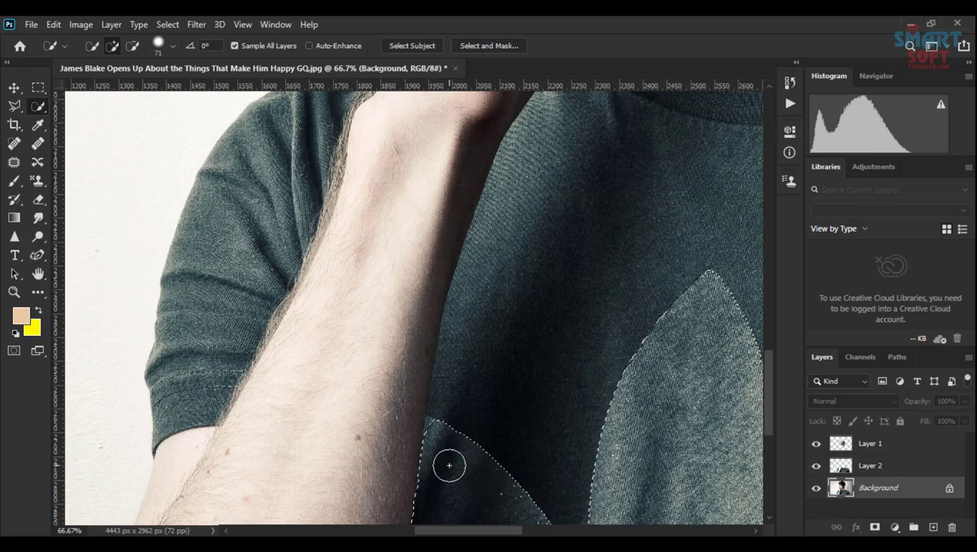
key(ctrl+j)
key(ctrl+0)
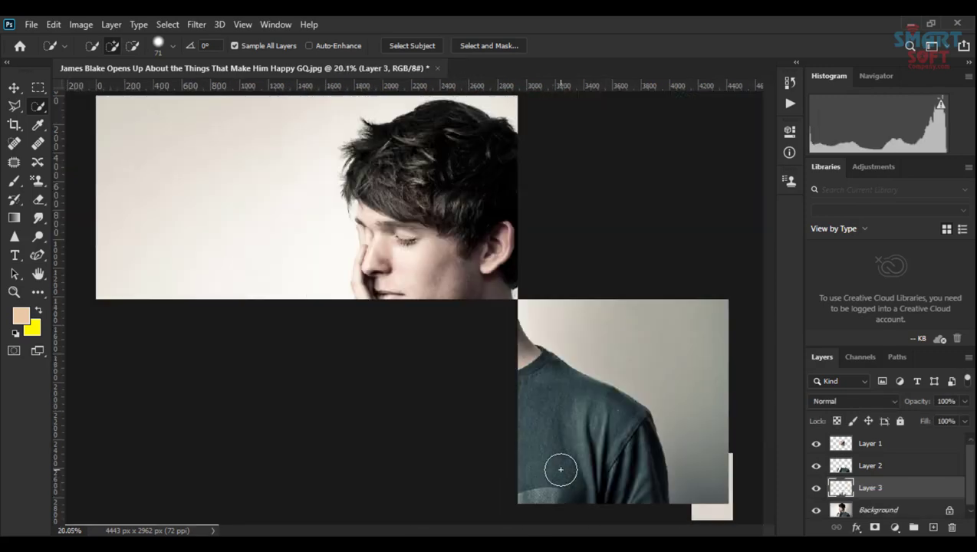
Step: Duplicate the Background layer
click(899, 518)
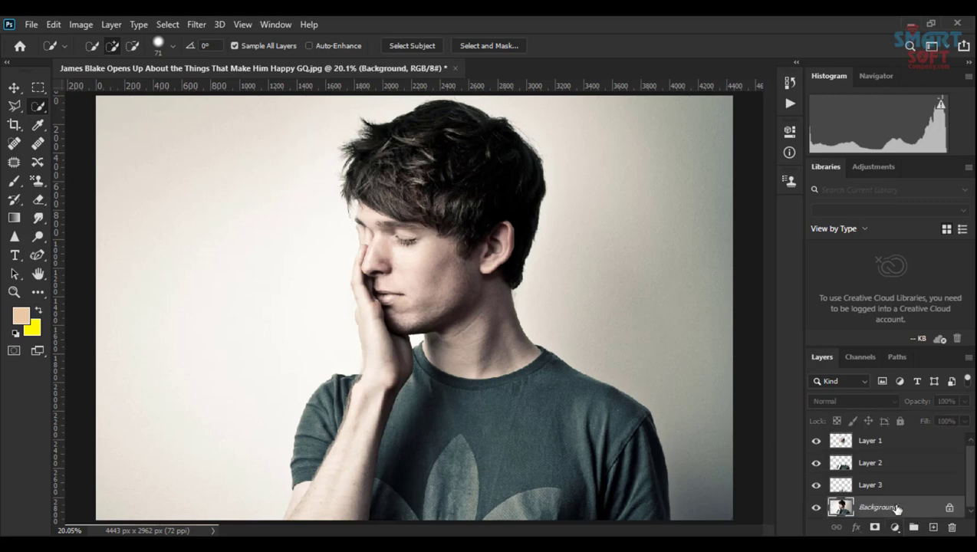
key(i)
key(ctrl+k)
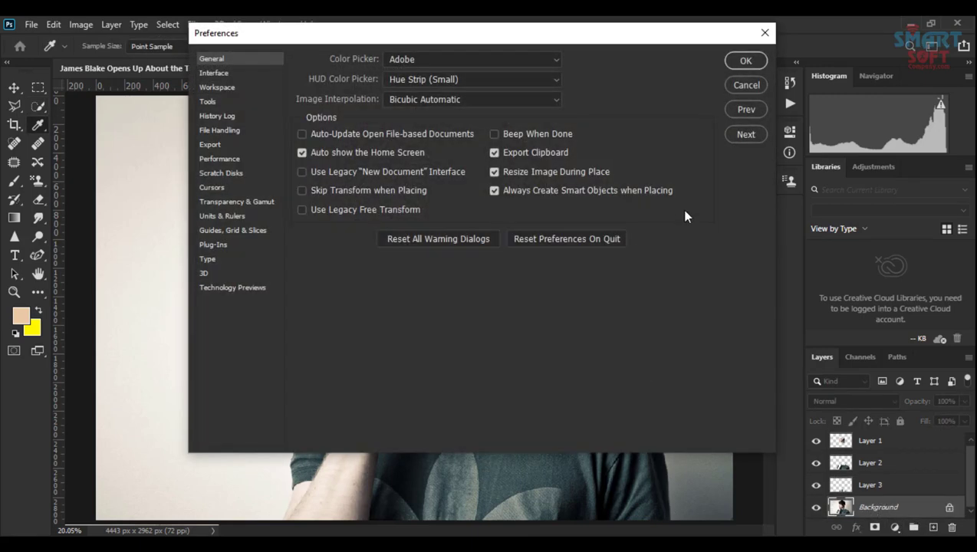
click(745, 85)
key(w)
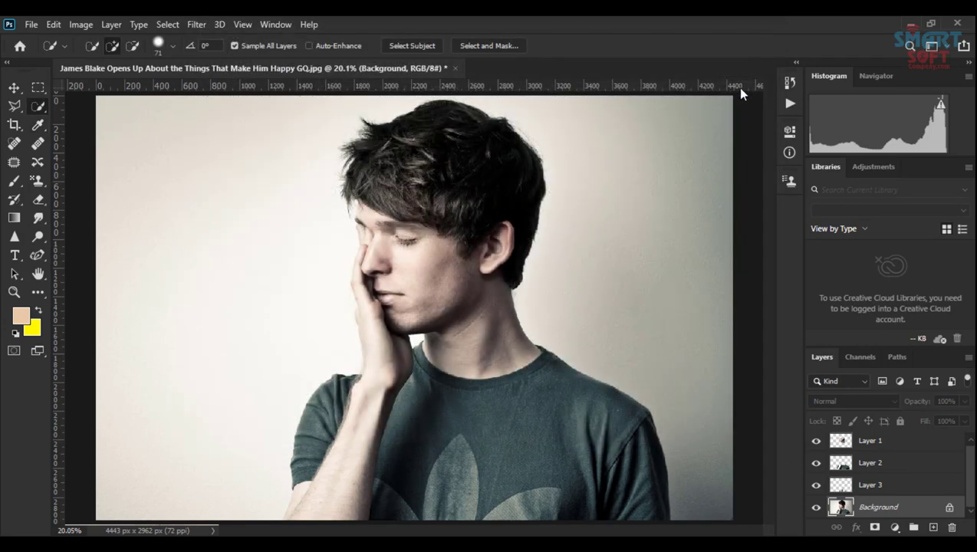
key(ctrl+j)
click(854, 528)
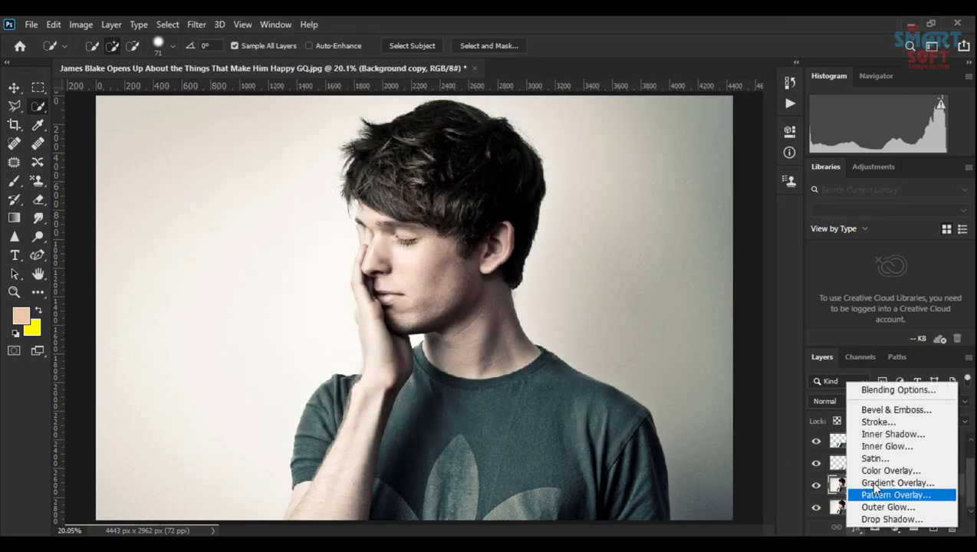
click(877, 468)
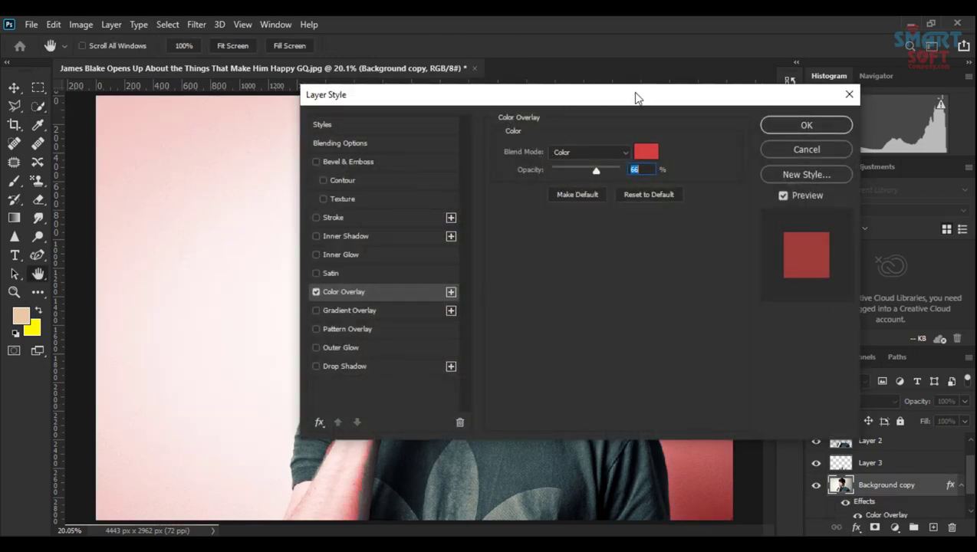
drag(635, 97, 816, 97)
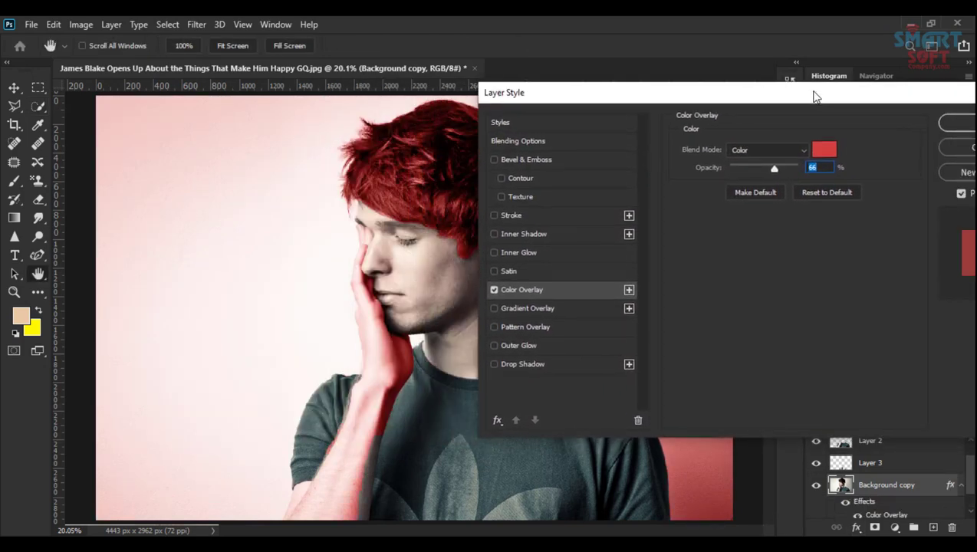
click(964, 147)
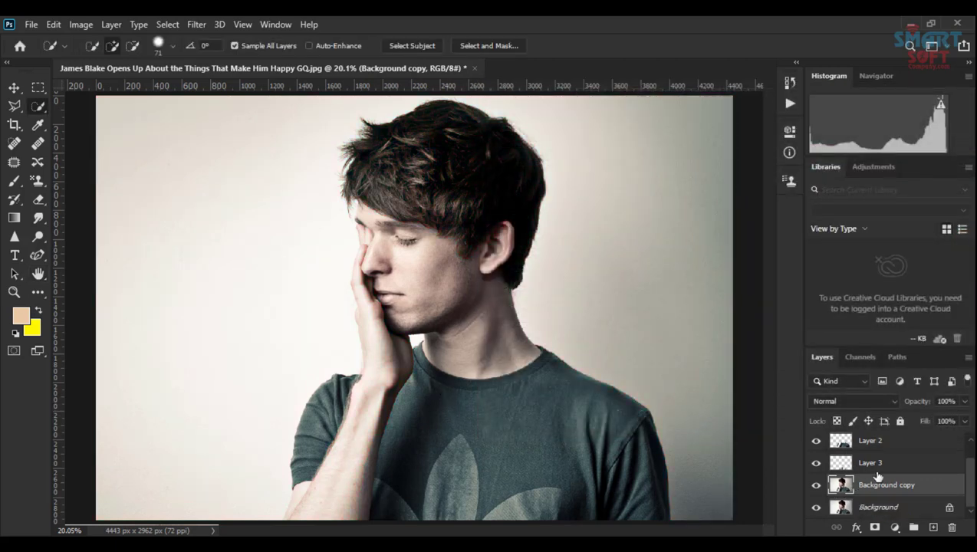
Step: Select Layer 1 and open the image "Happy girl eating watermelon in 51442" as a skin color reference
click(865, 450)
scroll(871, 477, up, 1)
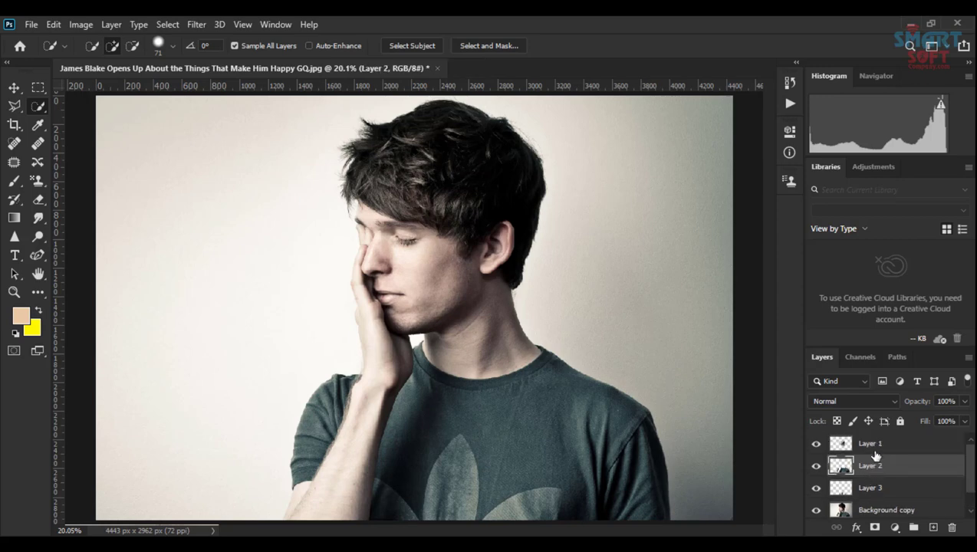
click(836, 445)
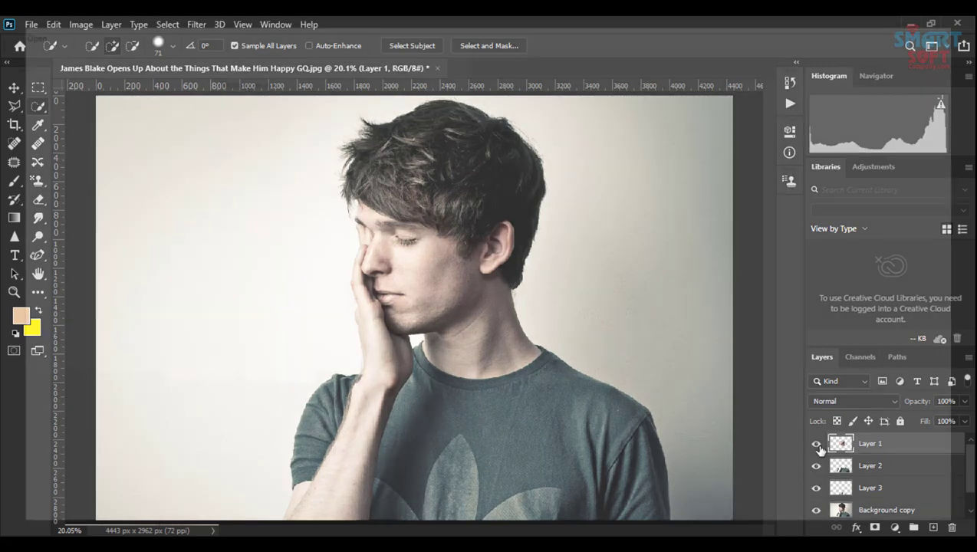
key(ctrl+o)
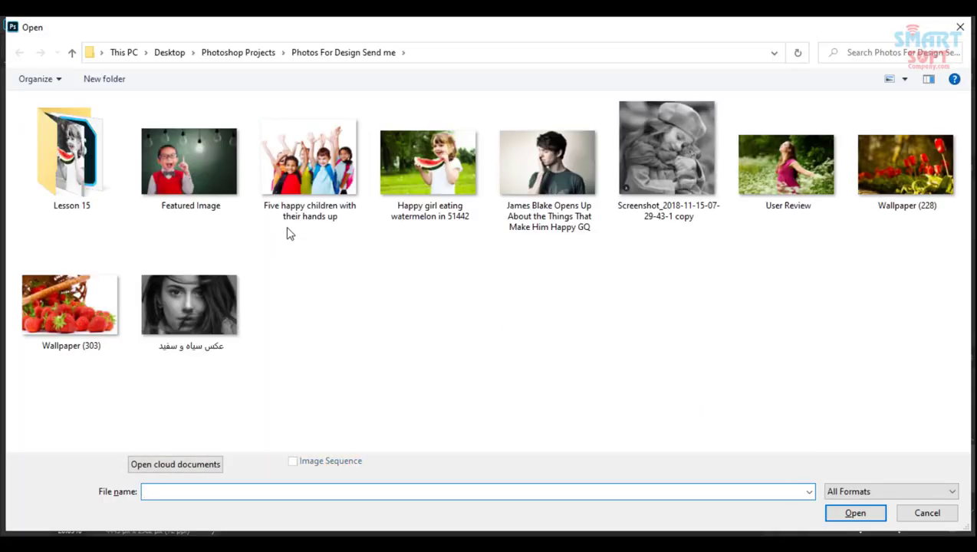
double_click(421, 160)
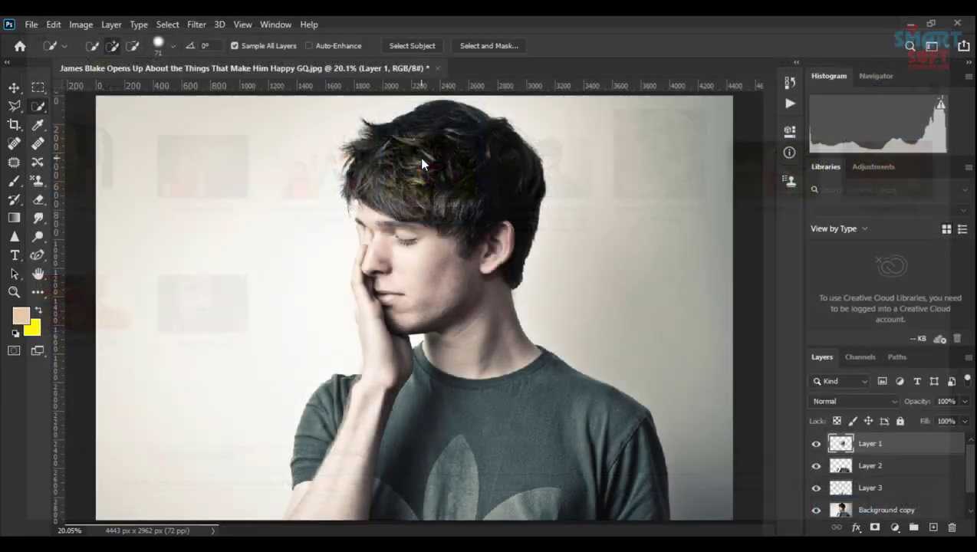
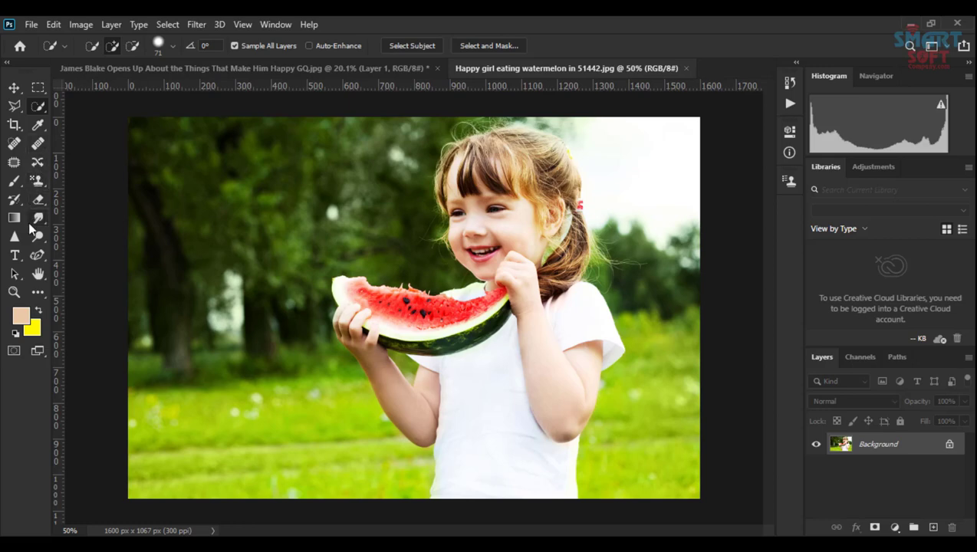
Step: Sample the light skin tone fcebe1 from the girl's cheek as the foreground color and return to the portrait document
click(21, 315)
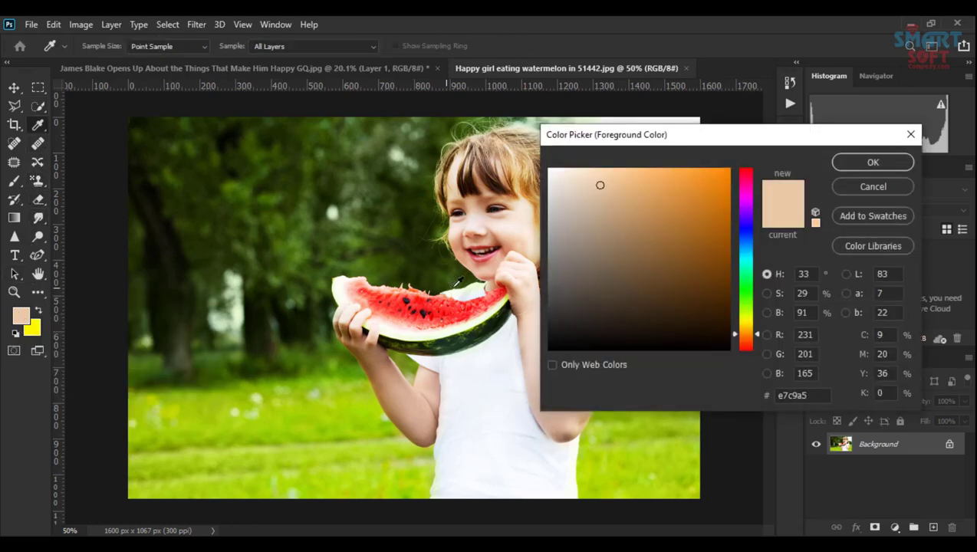
click(524, 234)
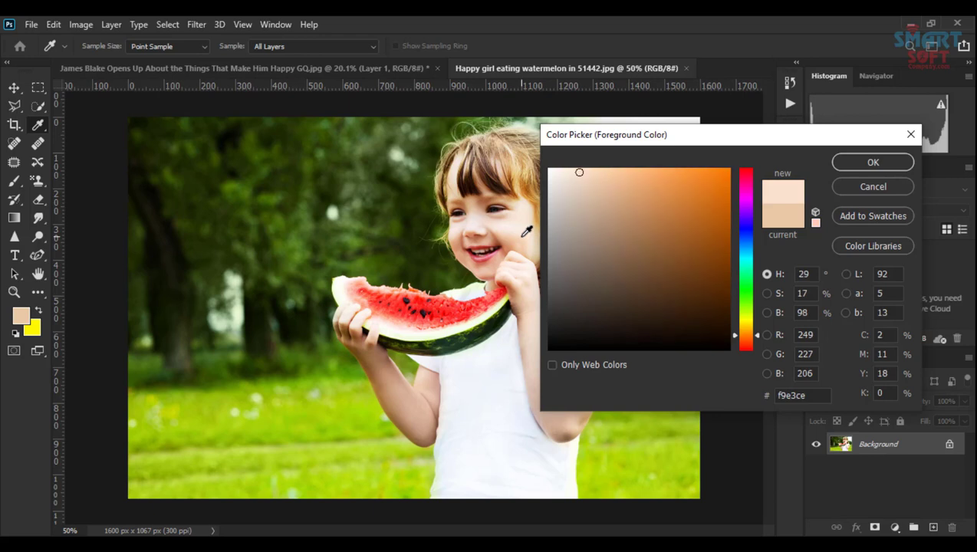
click(532, 230)
click(512, 230)
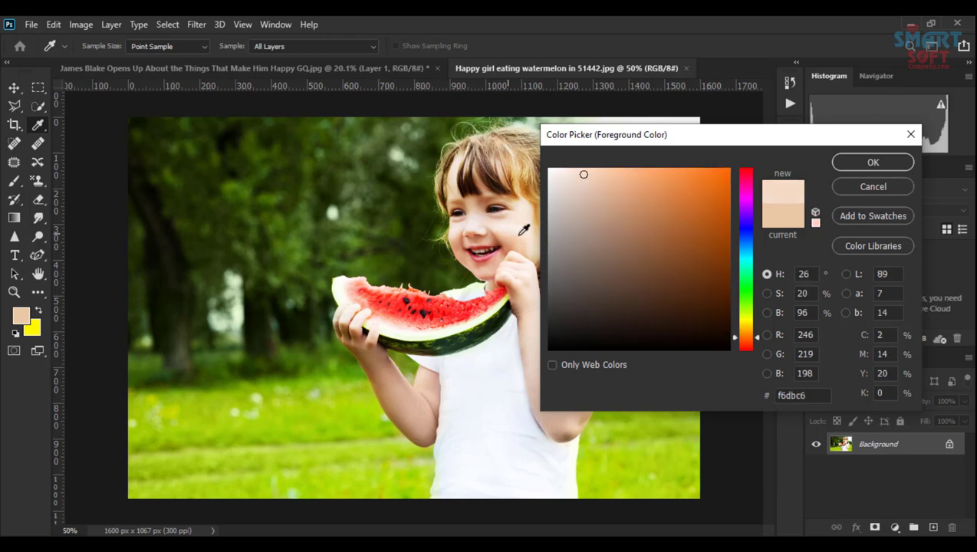
click(525, 230)
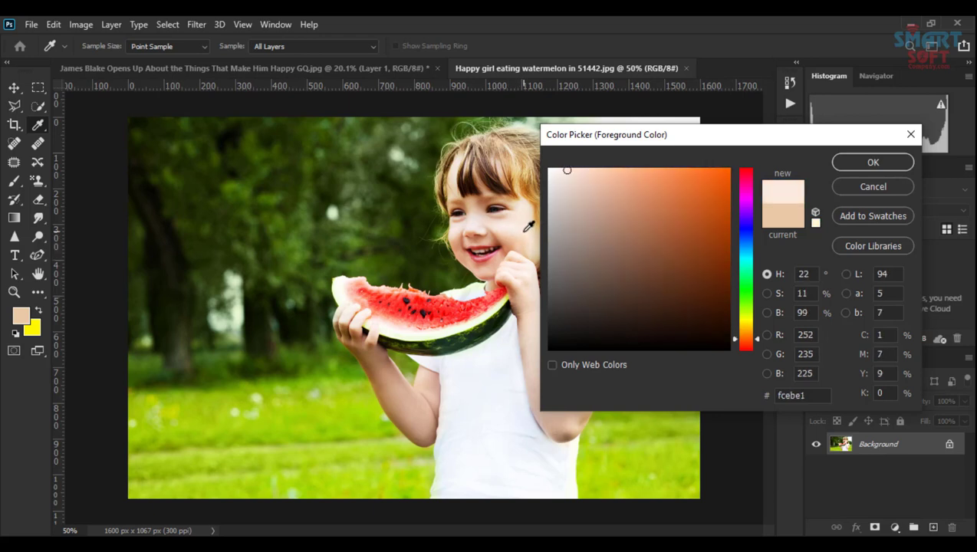
click(820, 397)
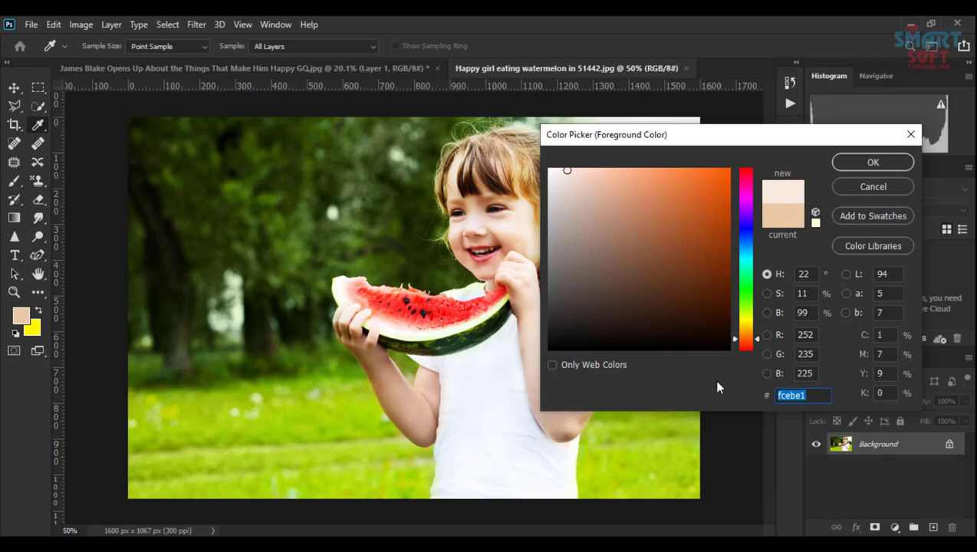
click(873, 163)
key(w)
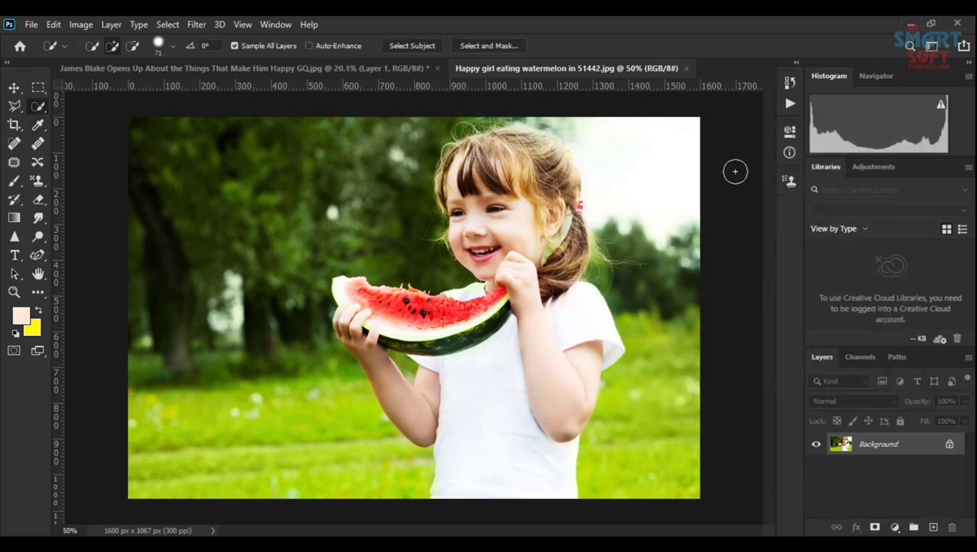
click(399, 71)
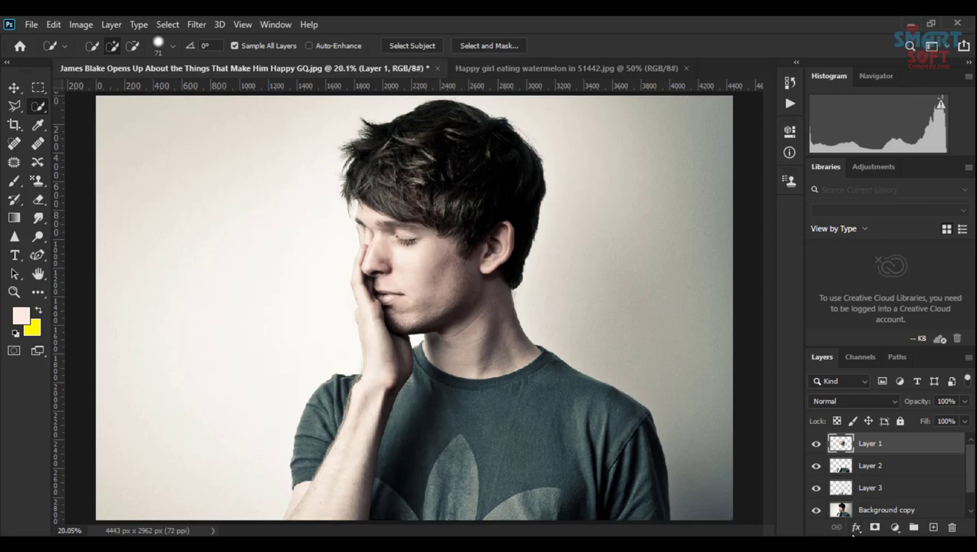
click(872, 527)
click(870, 527)
key(ctrl+z)
key(ctrl+z)
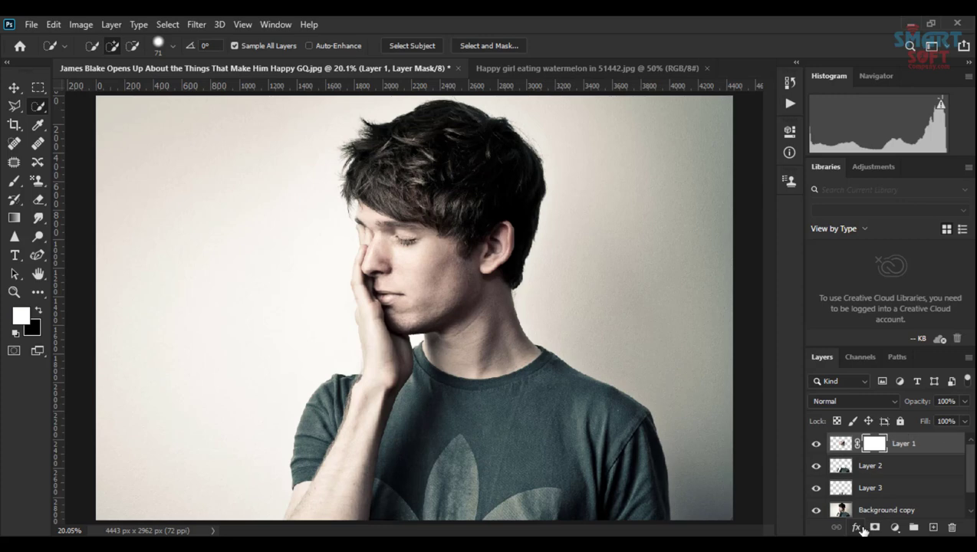
Step: Add a Color Overlay effect in fcebe1 to Layer 1, the face and neck skin
click(857, 528)
click(867, 469)
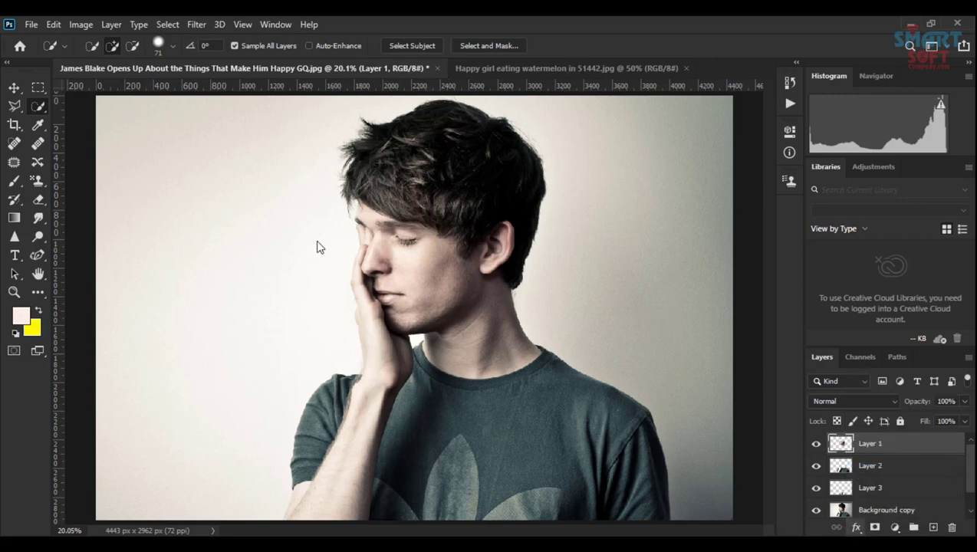
drag(536, 93, 614, 90)
click(843, 149)
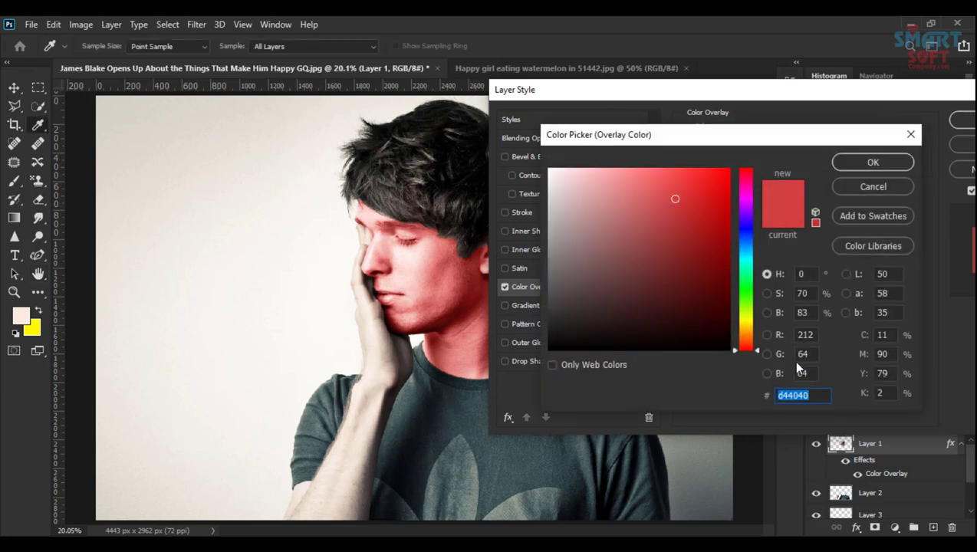
text(fcebe1)
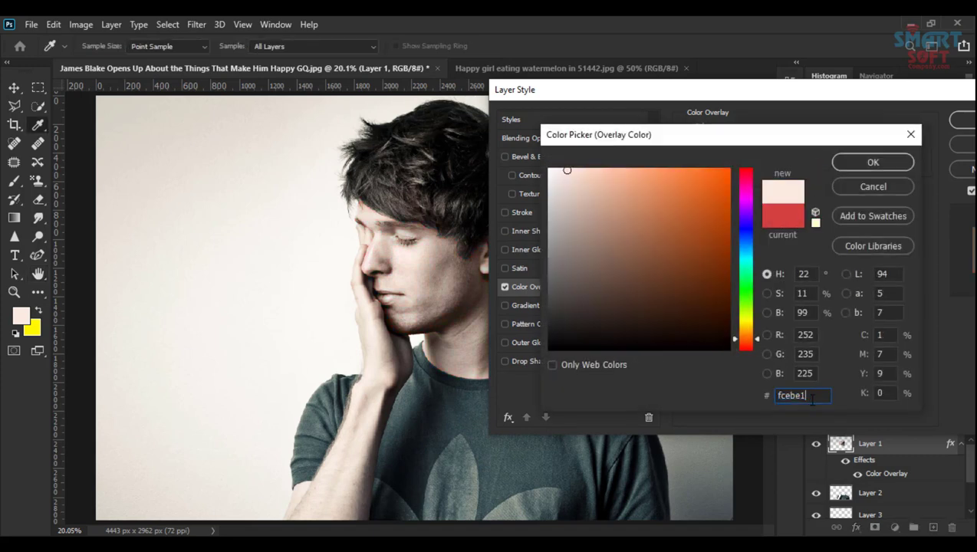
click(870, 163)
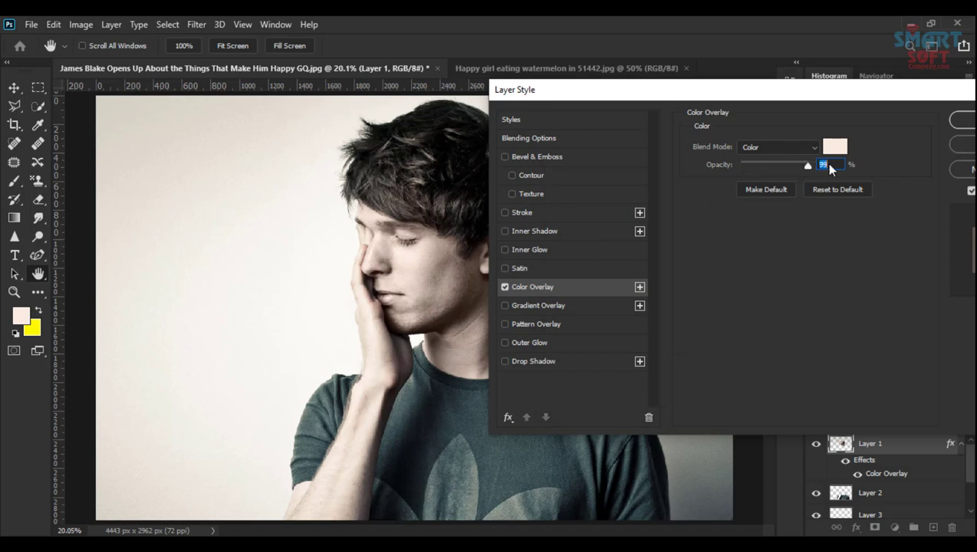
Step: Try the Hard Mix, Hard Light and Normal blend modes for Layer 1's Color Overlay
click(777, 153)
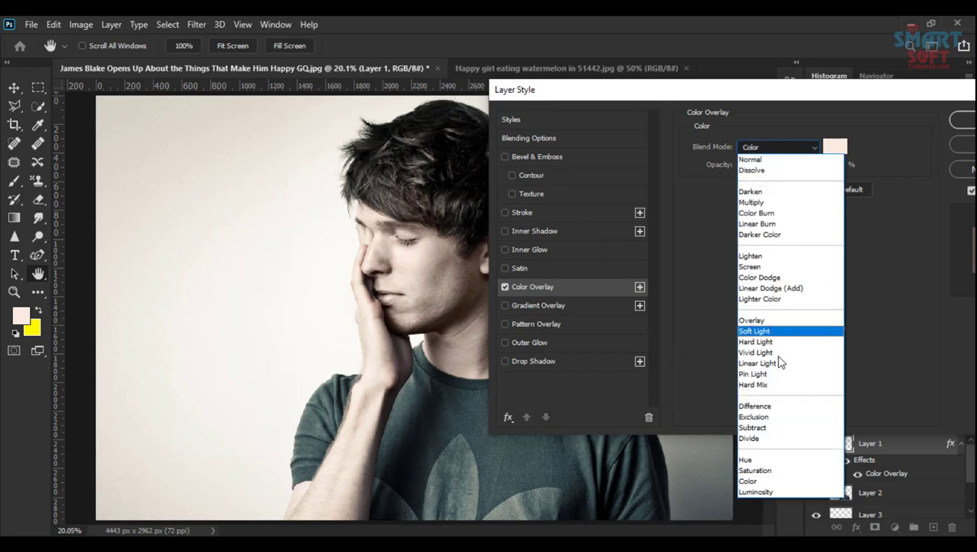
click(781, 390)
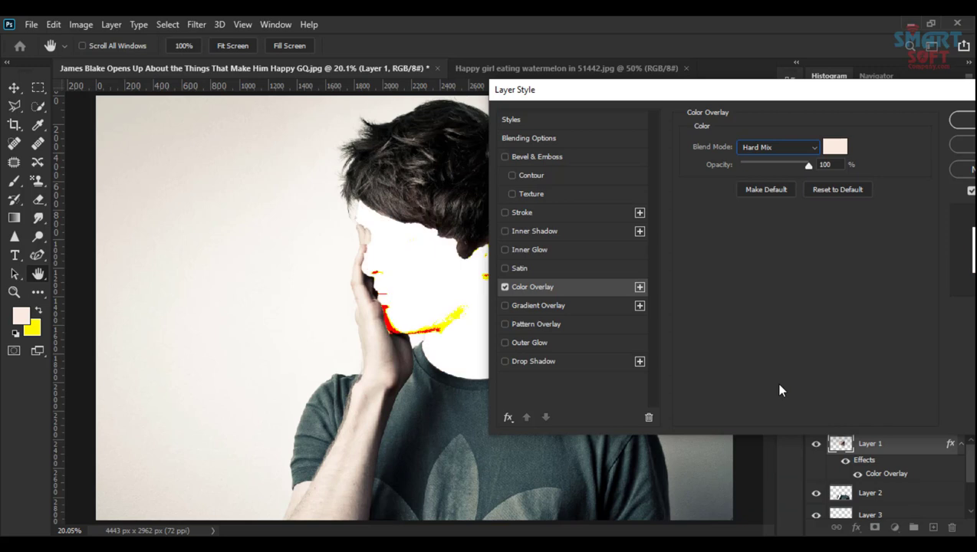
click(786, 147)
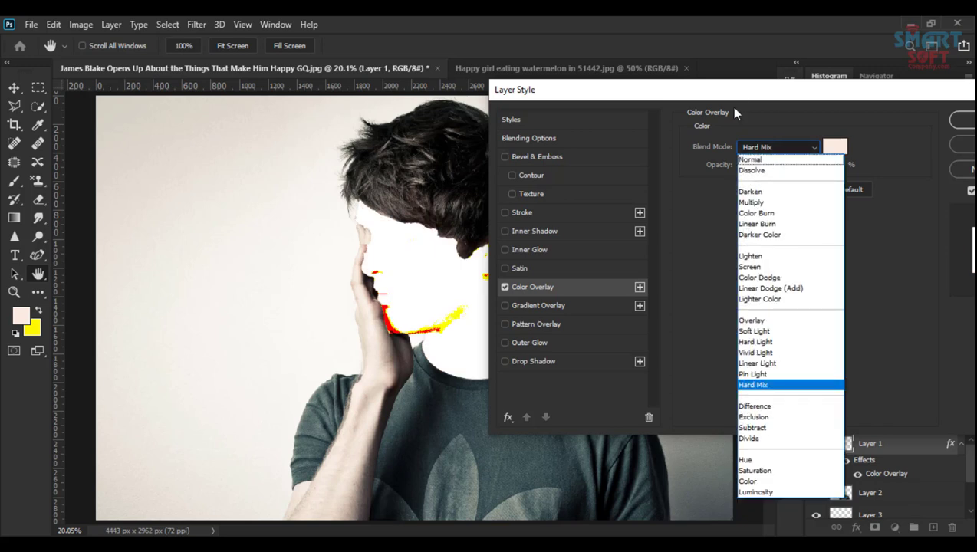
click(677, 90)
click(739, 147)
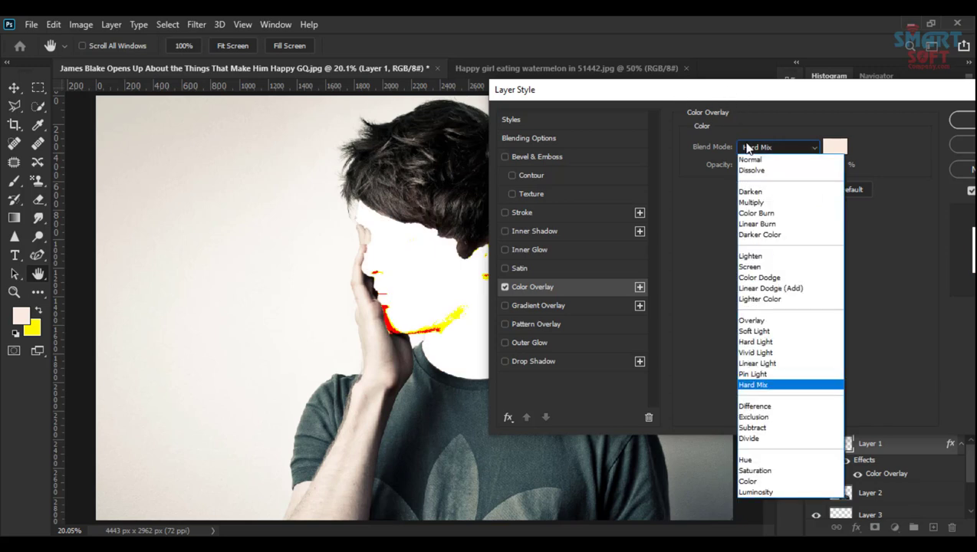
click(765, 342)
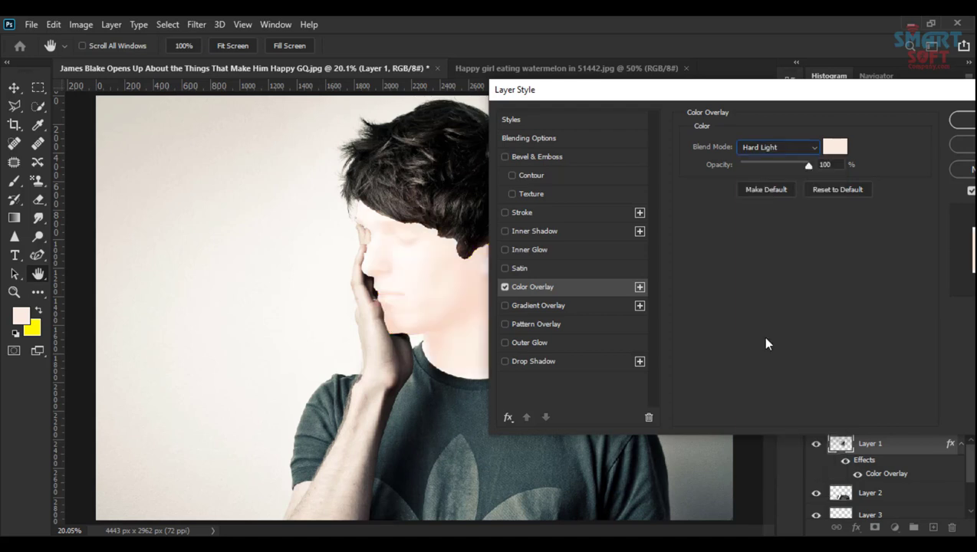
drag(834, 82, 795, 67)
click(656, 123)
click(656, 143)
click(649, 119)
click(646, 111)
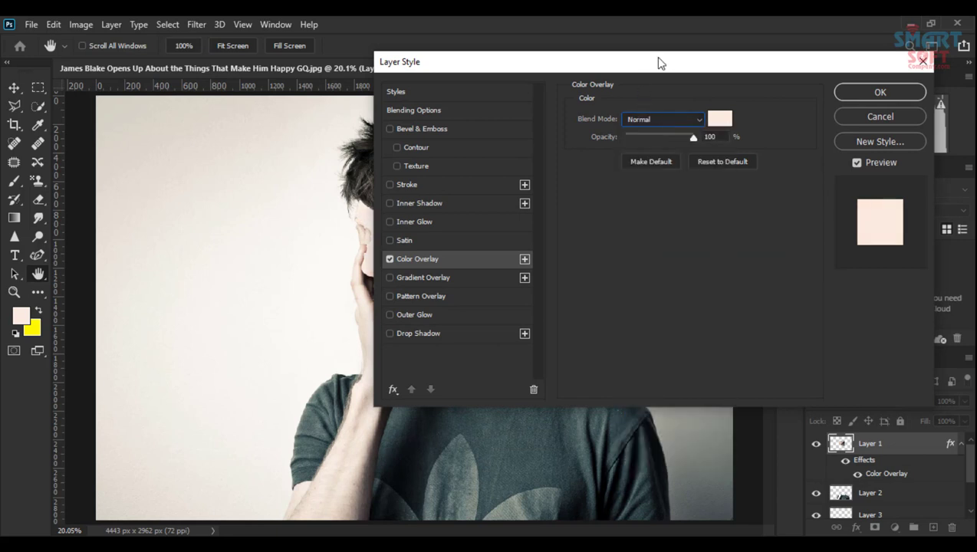
Step: Set the blend mode of Layer 1's Color Overlay to Color at 100% opacity and apply the effect
drag(661, 62, 778, 42)
click(770, 99)
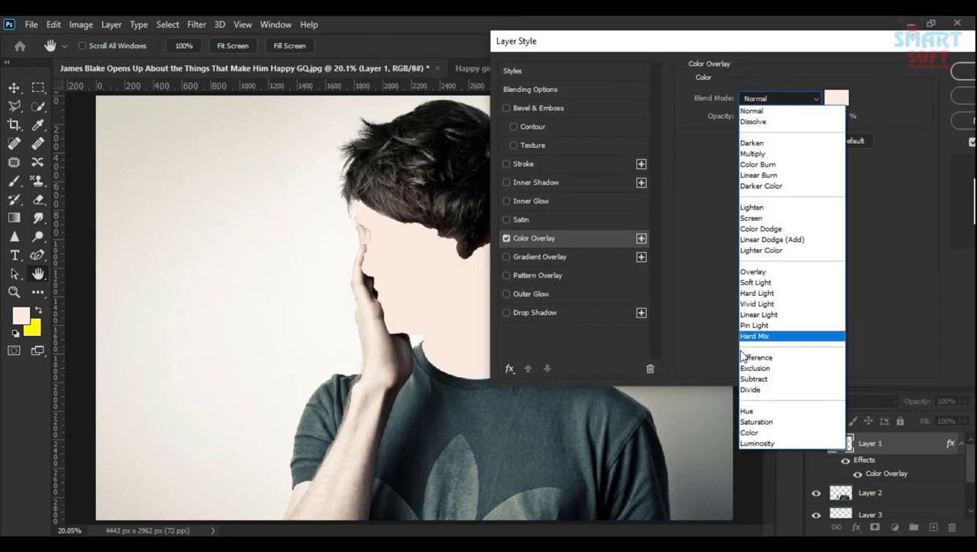
click(754, 432)
drag(684, 41, 392, 46)
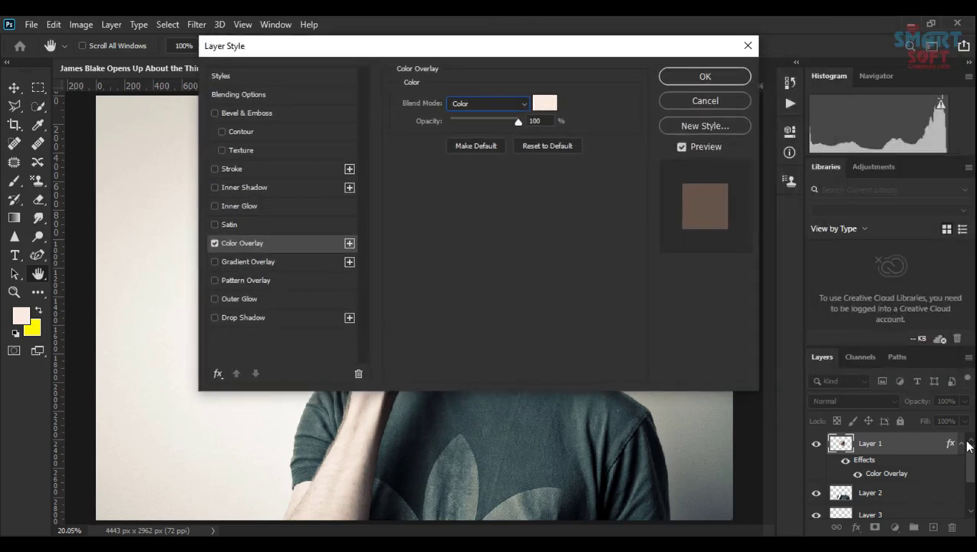
drag(971, 470, 971, 502)
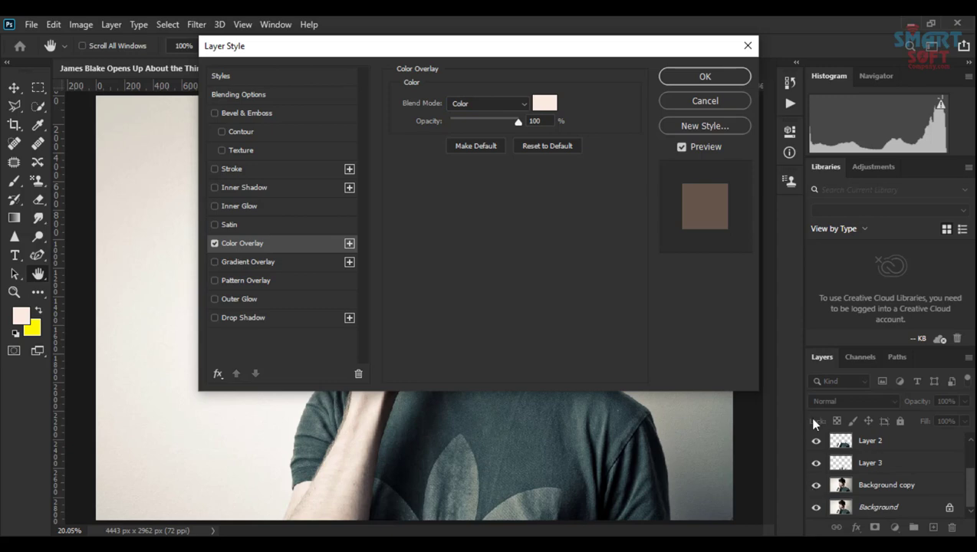
click(697, 76)
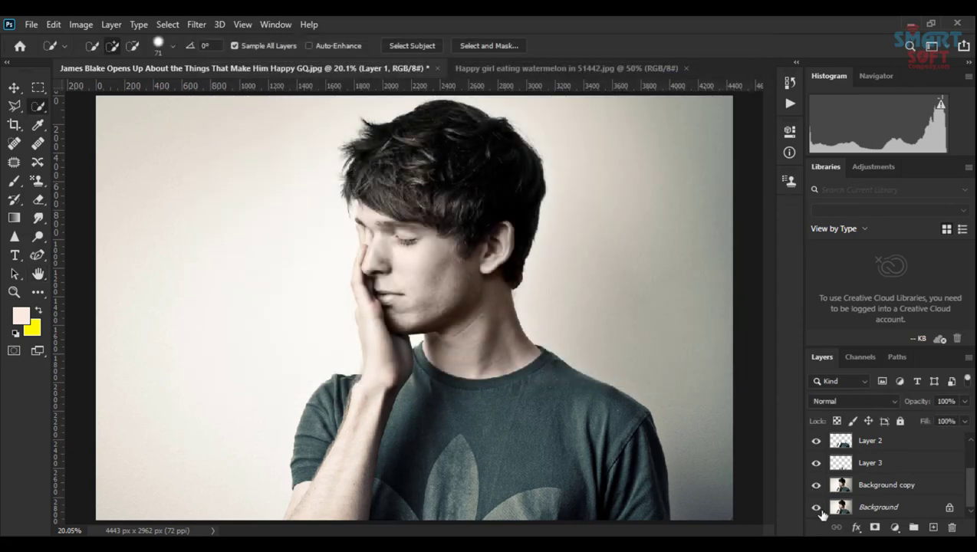
Step: Reopen Layer 1's Color Overlay and change its overlay color to the brown skin tone a8704f
scroll(903, 492, up, 2)
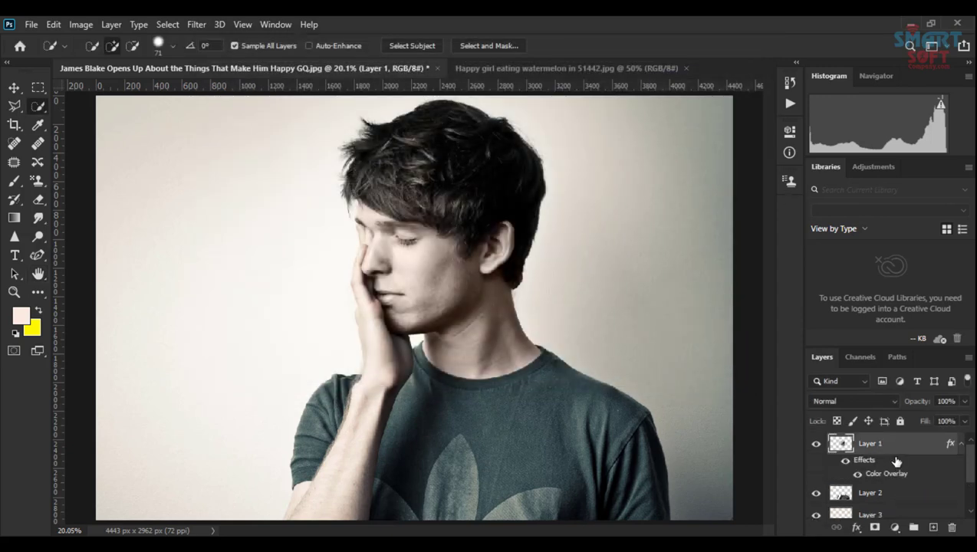
double_click(883, 474)
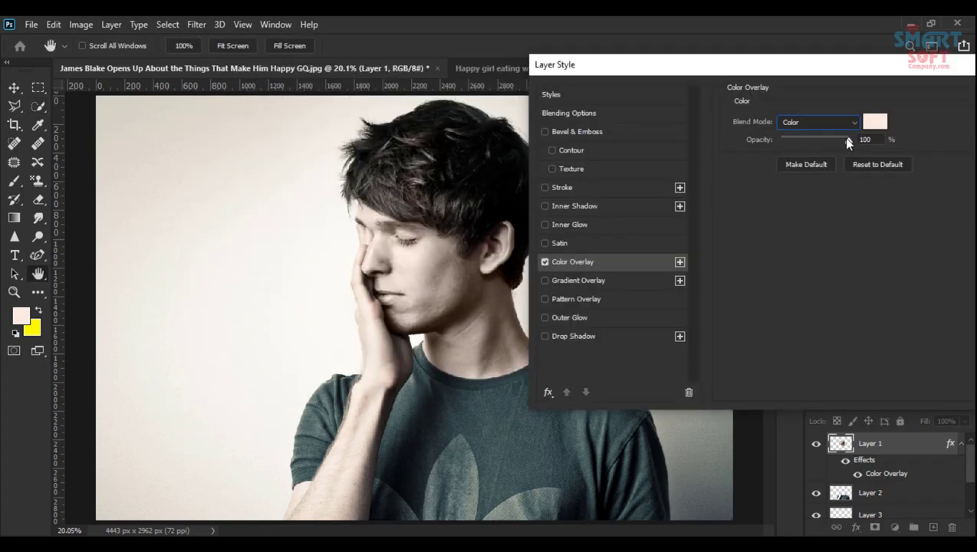
click(874, 122)
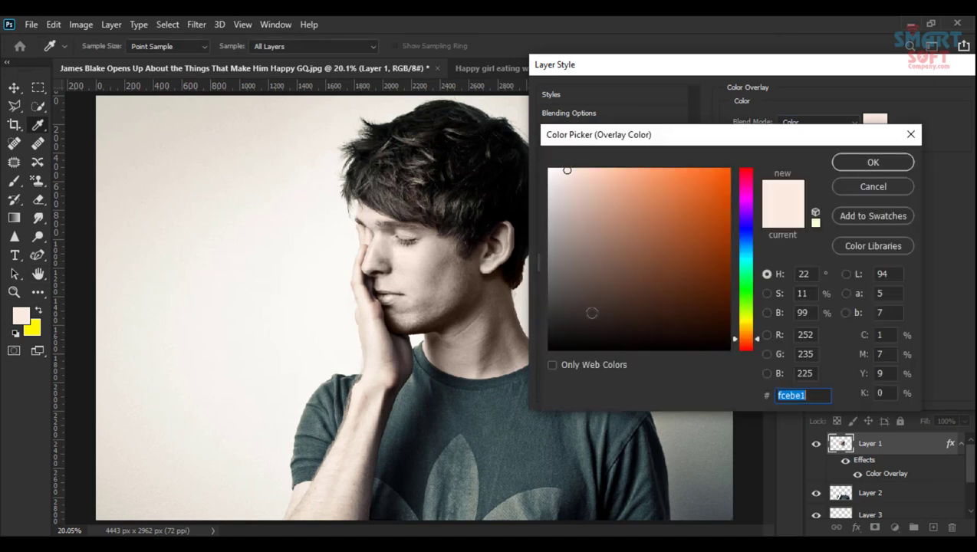
click(672, 253)
click(638, 251)
click(643, 230)
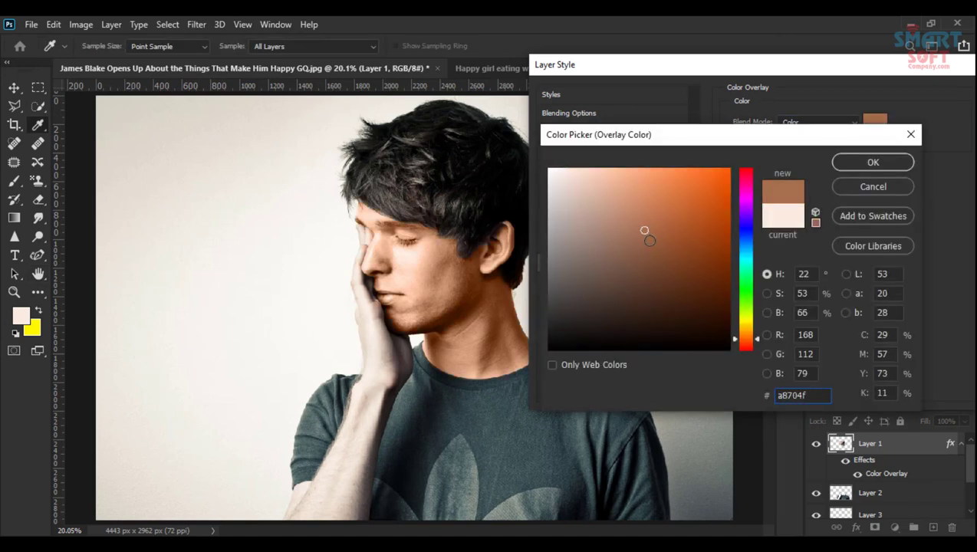
click(843, 166)
Step: Set the blend mode of Layer 1's skin Color Overlay to Linear Light
click(812, 122)
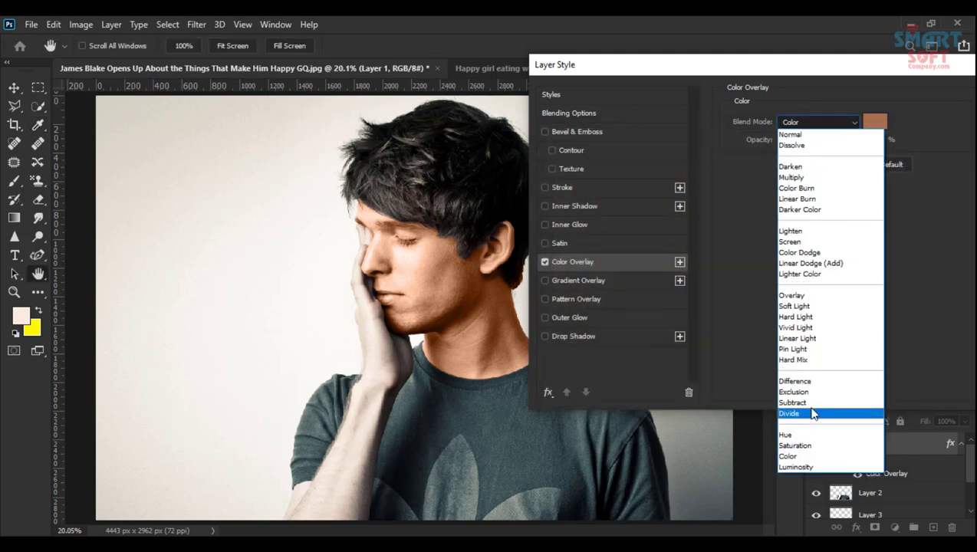
click(803, 359)
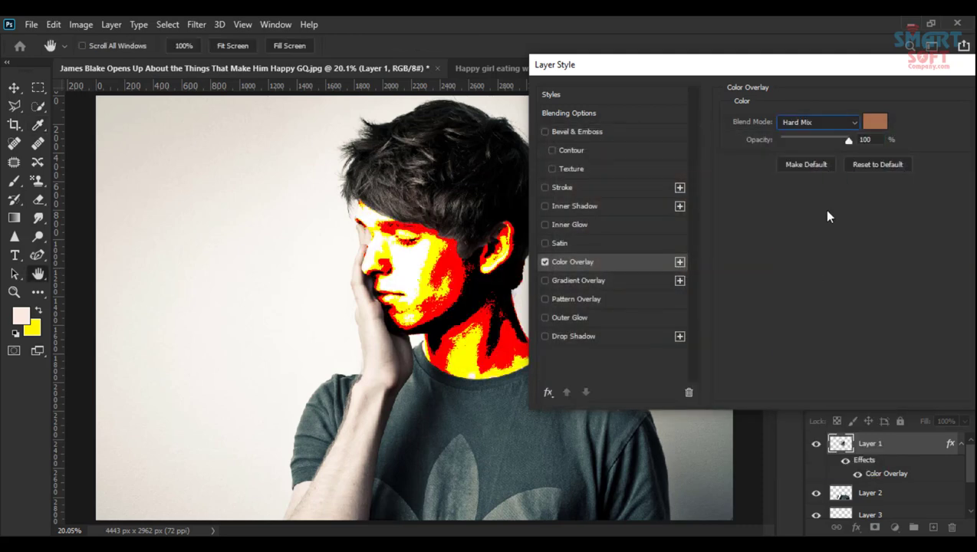
click(824, 123)
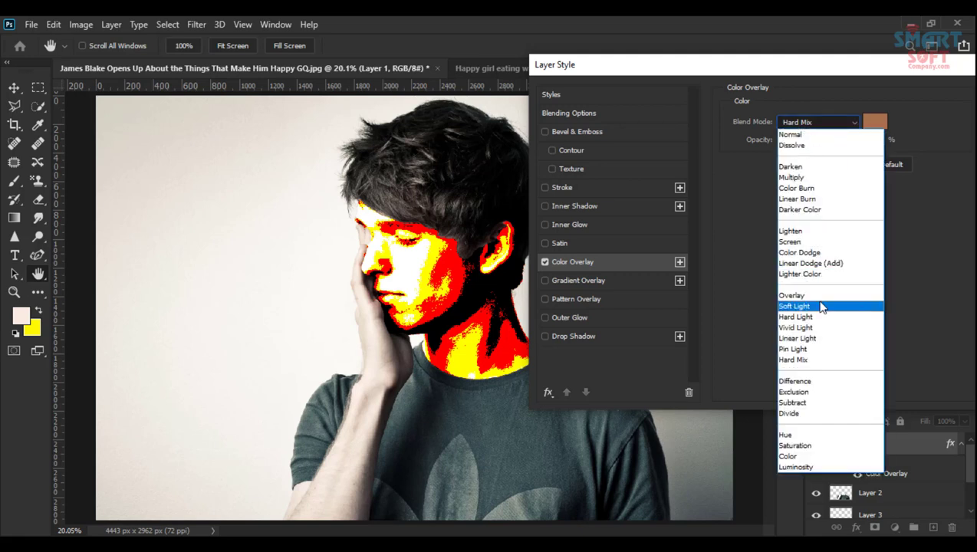
click(816, 338)
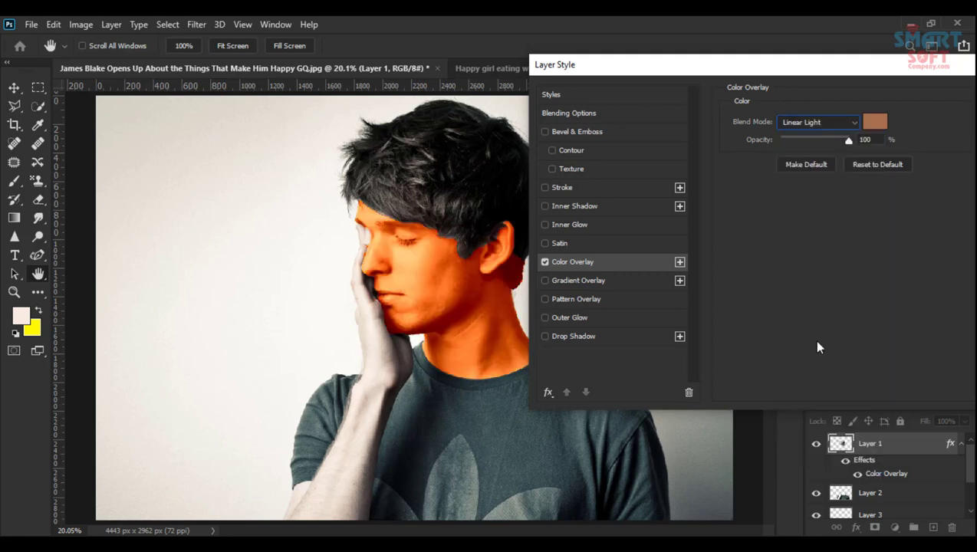
drag(757, 59, 771, 21)
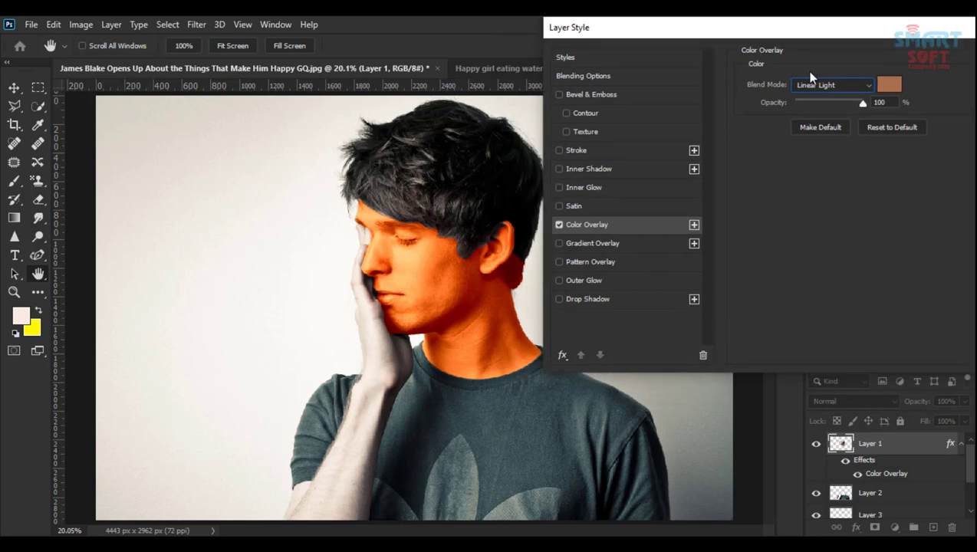
Step: Lower the skin overlay's opacity to roughly a third, apply it, and toggle Layer 1's visibility to compare
click(824, 103)
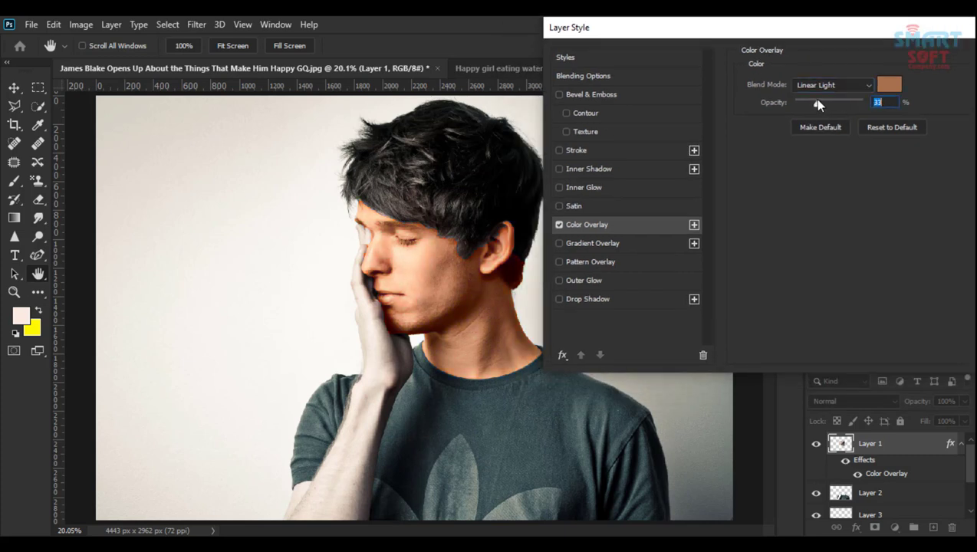
drag(814, 100, 816, 101)
drag(856, 35, 781, 36)
click(950, 61)
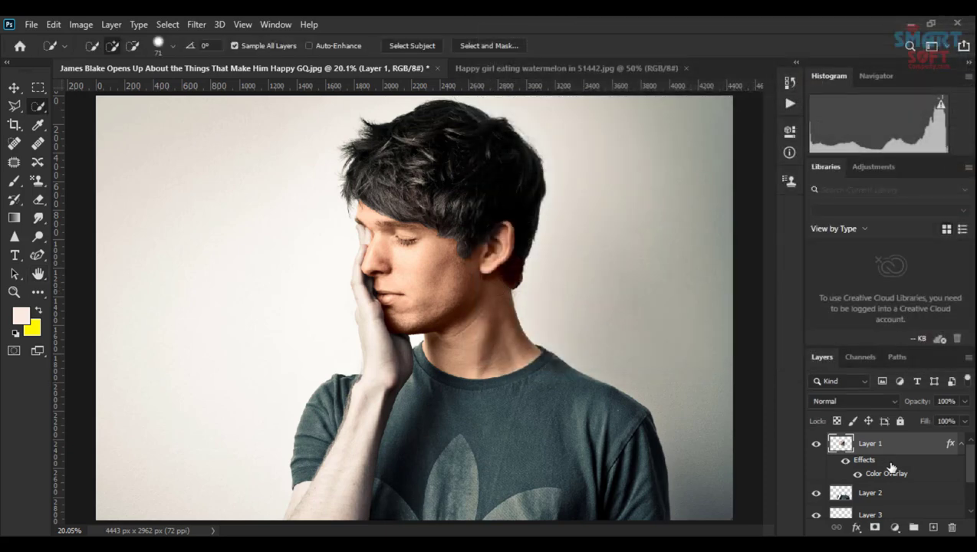
click(815, 445)
click(815, 445)
Step: Select Layer 2, the T-shirt, and add a Color Overlay effect with 100% opacity
click(13, 87)
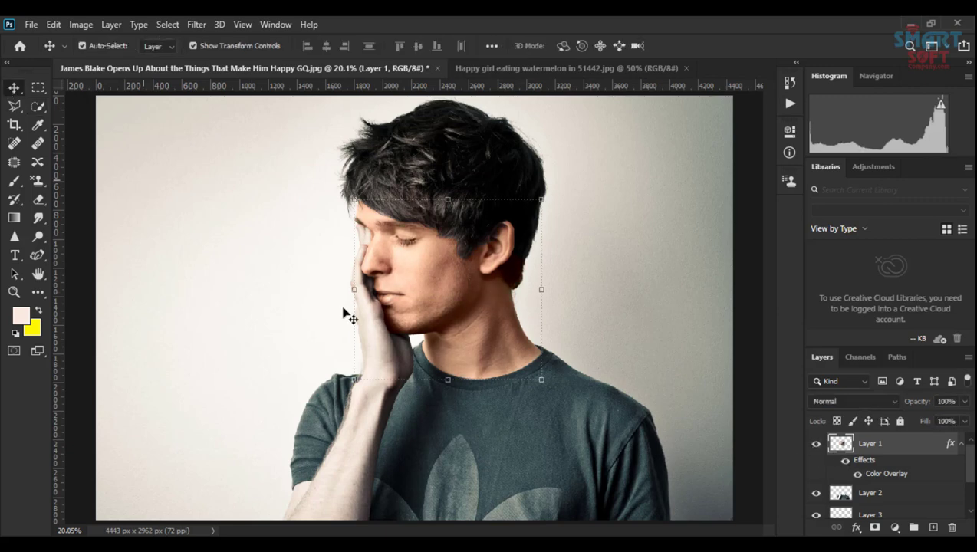
click(499, 431)
click(855, 528)
click(887, 473)
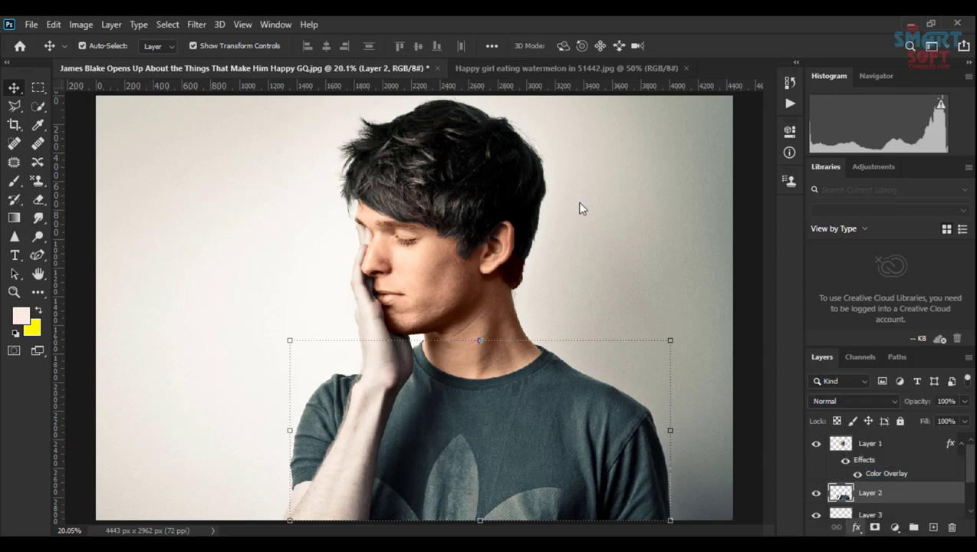
drag(577, 27, 700, 37)
text(100)
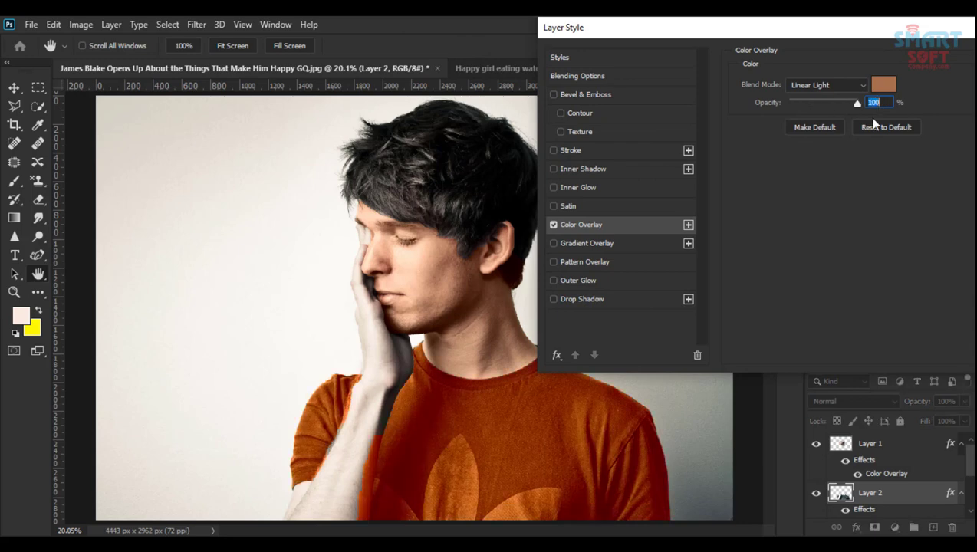
Step: Color the T-shirt overlay red f12743, set its blend mode to Color, and apply the effect
click(889, 84)
drag(693, 228, 728, 183)
drag(742, 178, 701, 176)
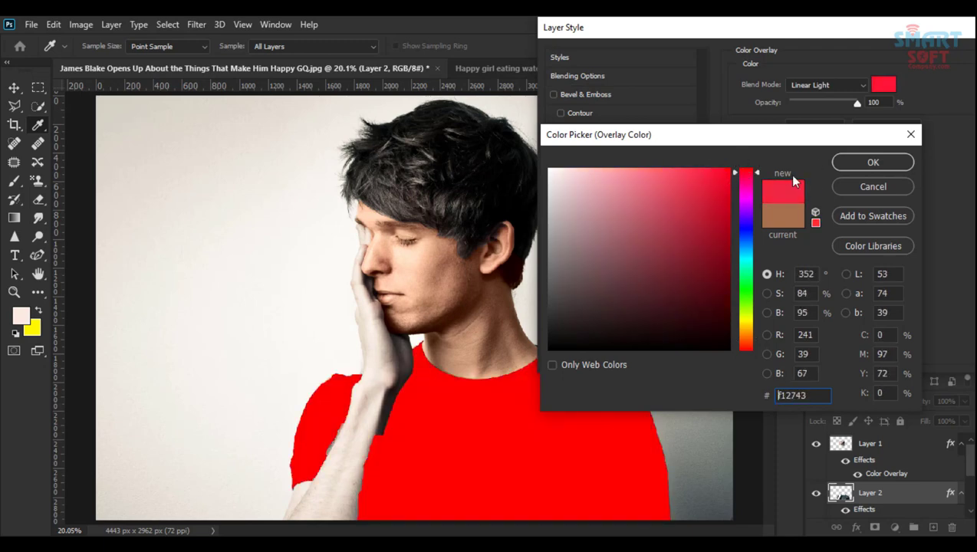
click(871, 162)
click(813, 86)
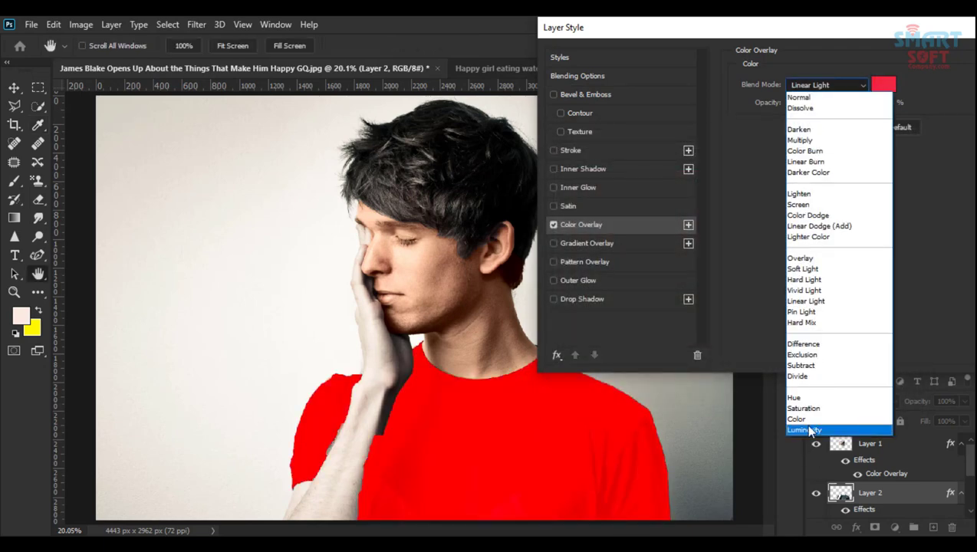
key(Escape)
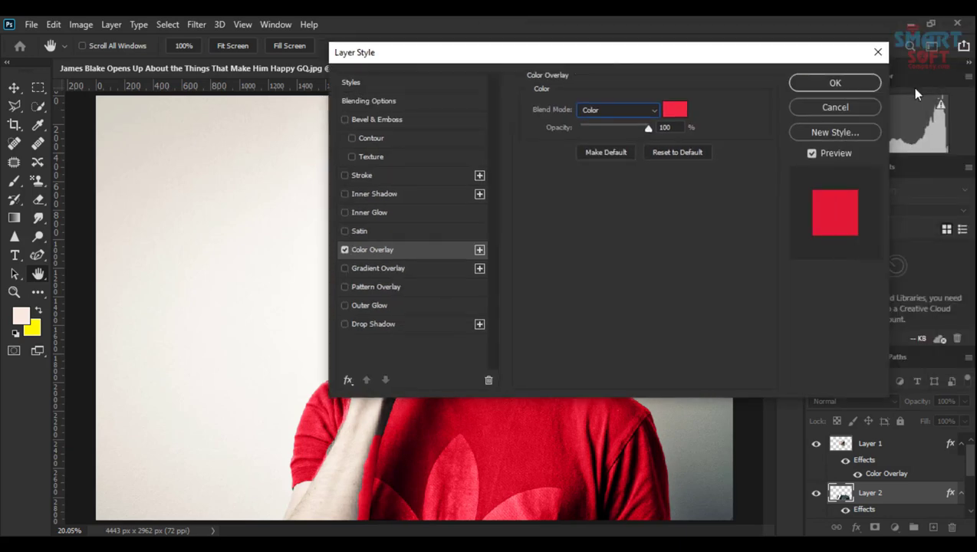
click(868, 87)
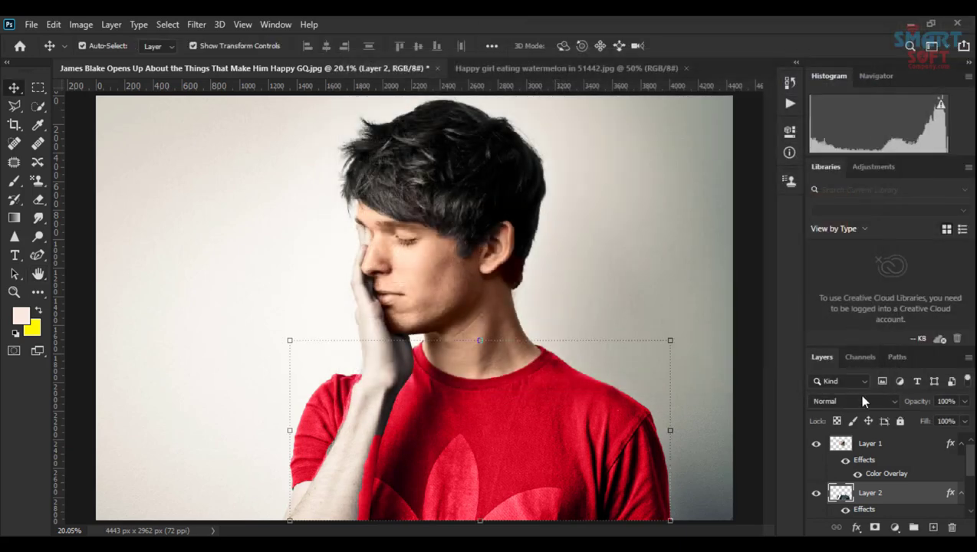
Step: Move Layer 3, the shirt logo, above Layer 1 in the layer stack
click(851, 445)
scroll(884, 490, down, 3)
mouse_move(847, 464)
mouse_down()
mouse_move(847, 418)
mouse_move(842, 464)
mouse_up()
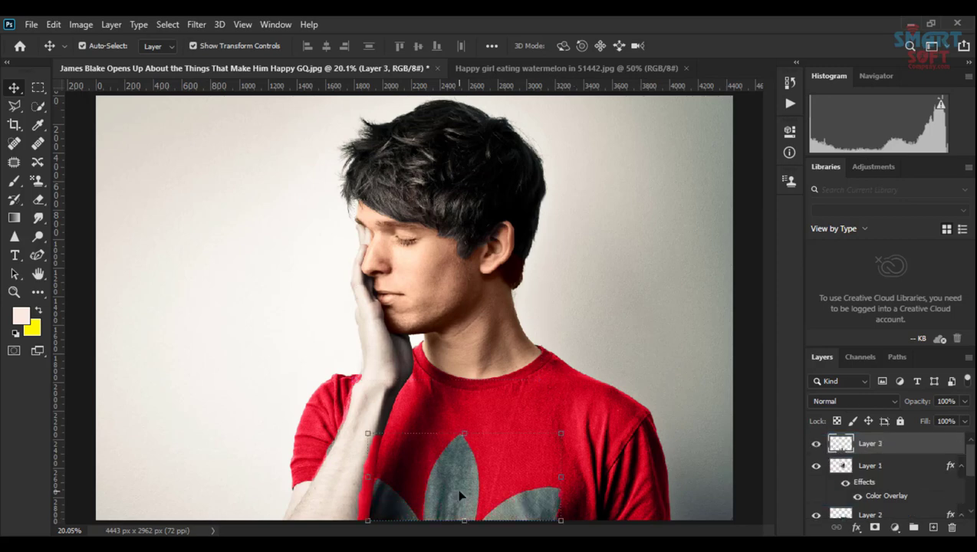
Step: Add a Color Overlay effect to Layer 3, the shirt logo, and set its overlay color to near white
click(855, 527)
click(889, 469)
drag(450, 61, 642, 67)
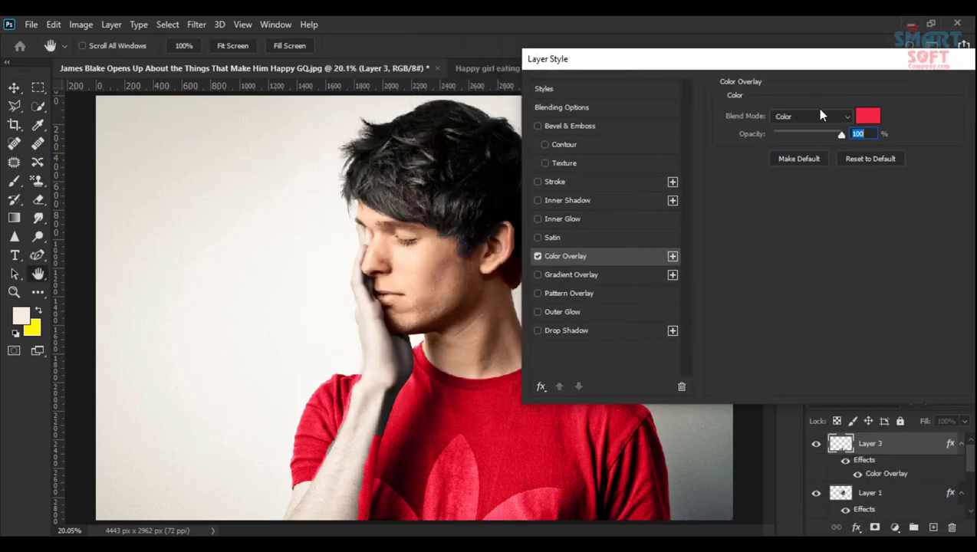
click(866, 119)
click(584, 209)
click(558, 196)
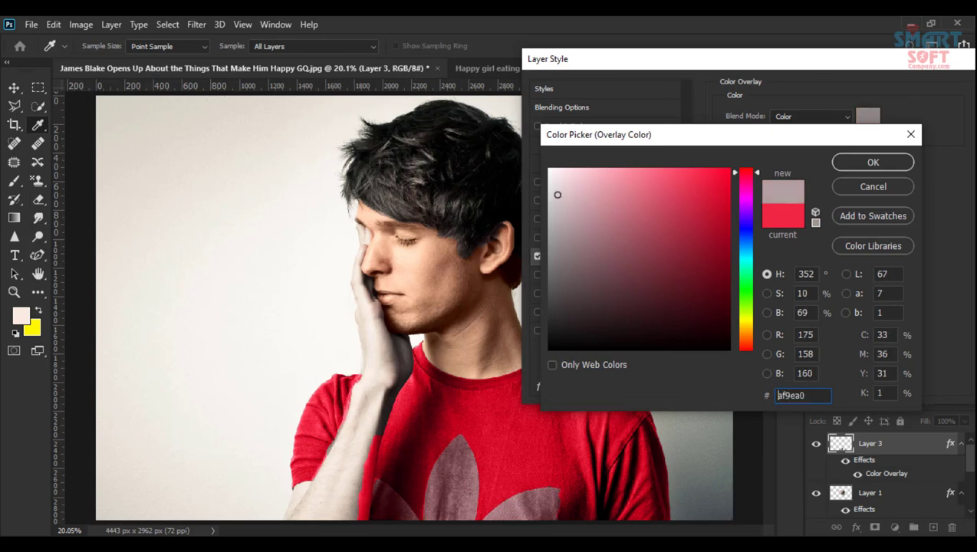
click(551, 173)
click(868, 158)
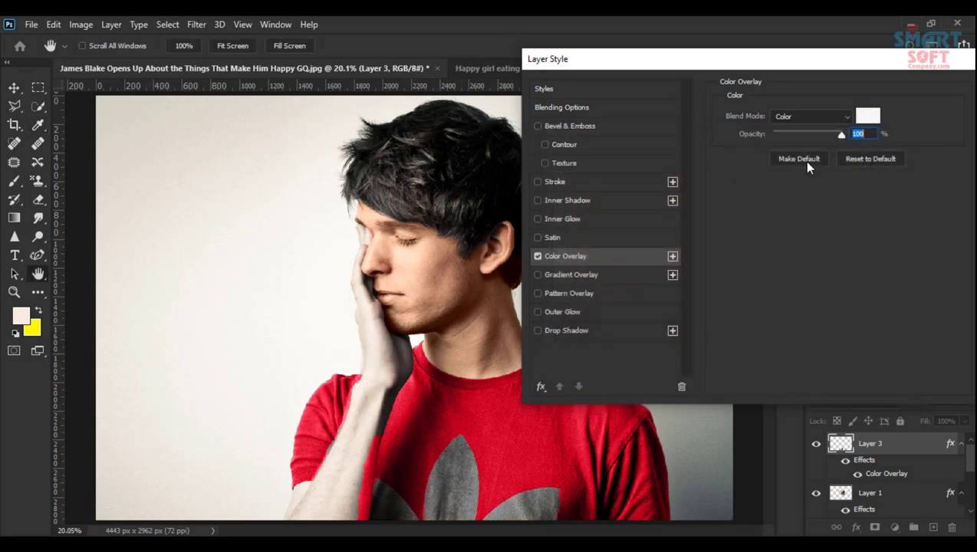
Step: Set the logo overlay's blend mode to Screen and its opacity to 58%
click(818, 118)
click(822, 351)
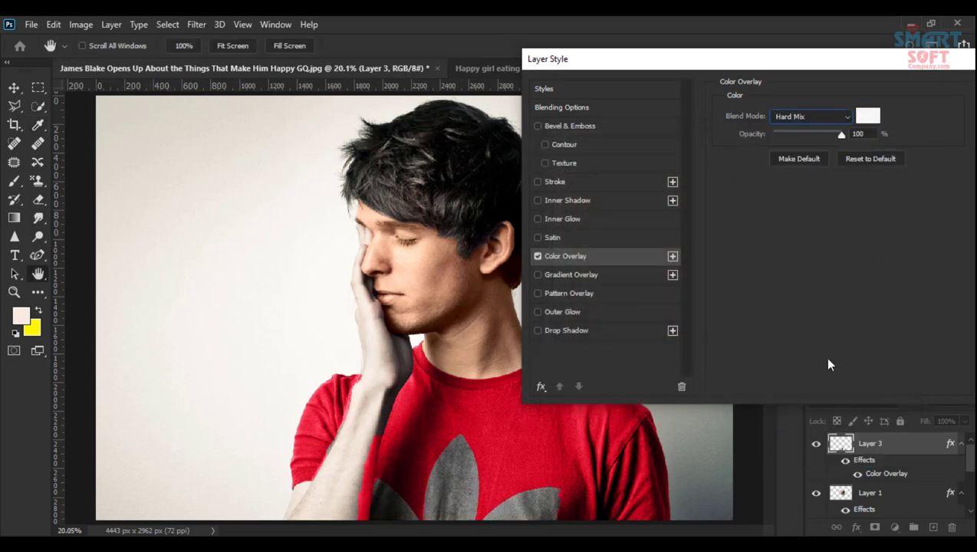
click(801, 116)
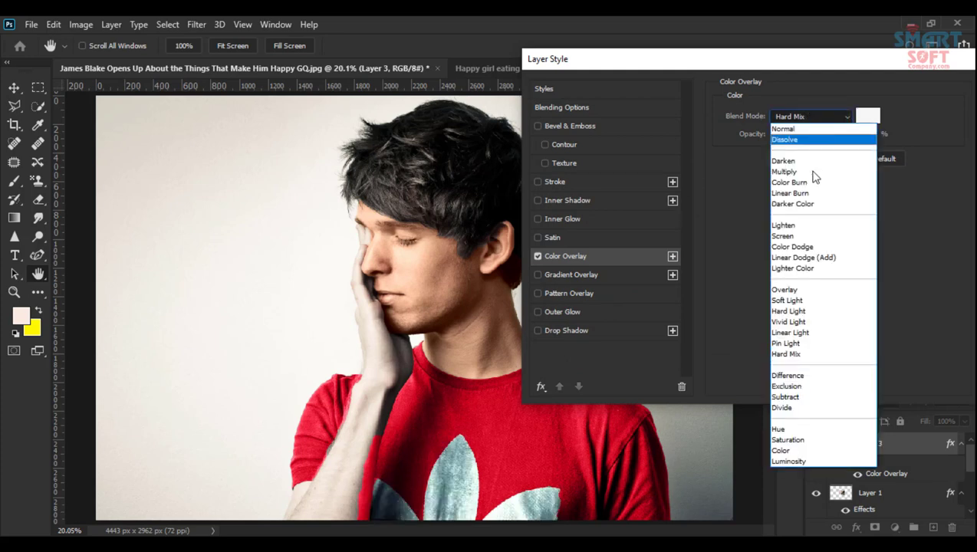
click(795, 236)
drag(805, 134, 814, 134)
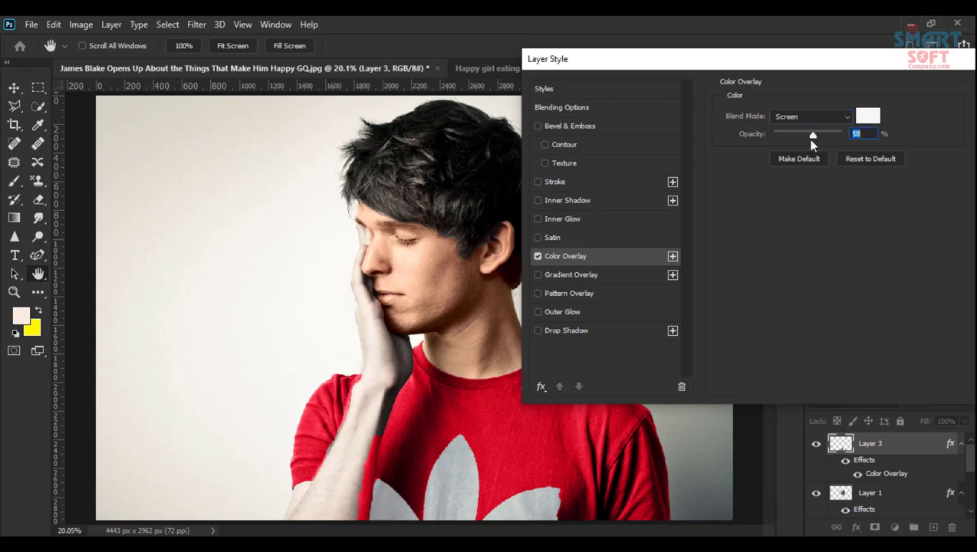
Step: Apply the Color Overlay effect to the shirt logo layer
drag(838, 57, 606, 60)
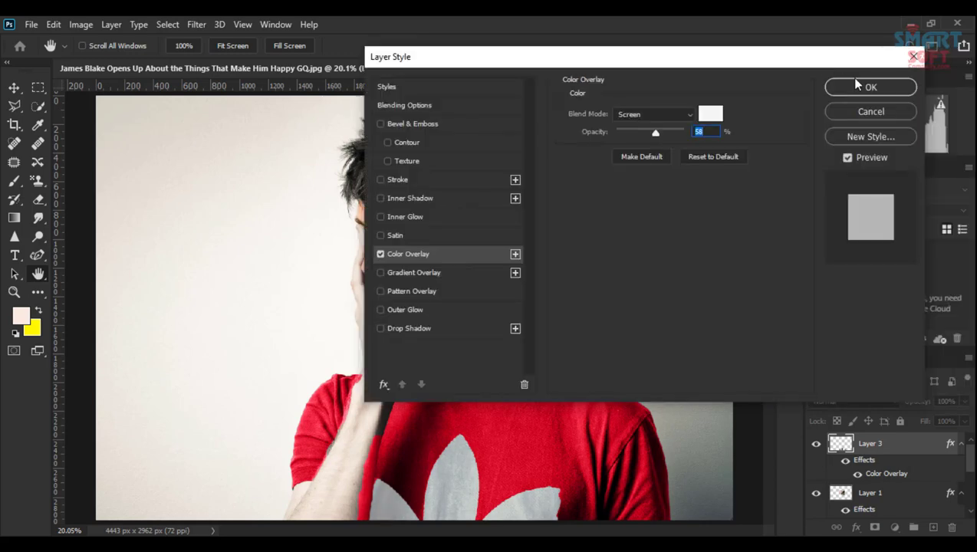
click(848, 87)
click(365, 522)
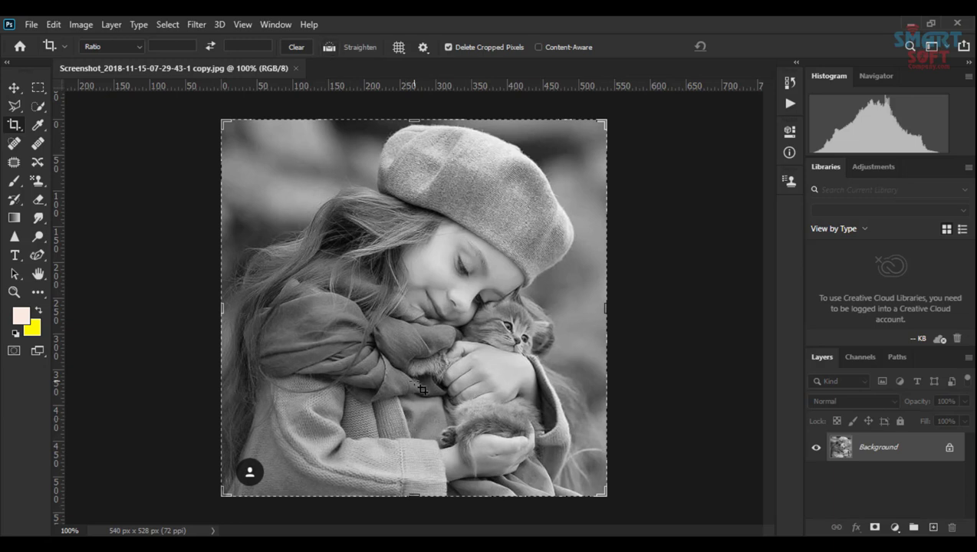
Step: Select the girl's face with the Quick Selection tool and copy it to a new layer
click(15, 88)
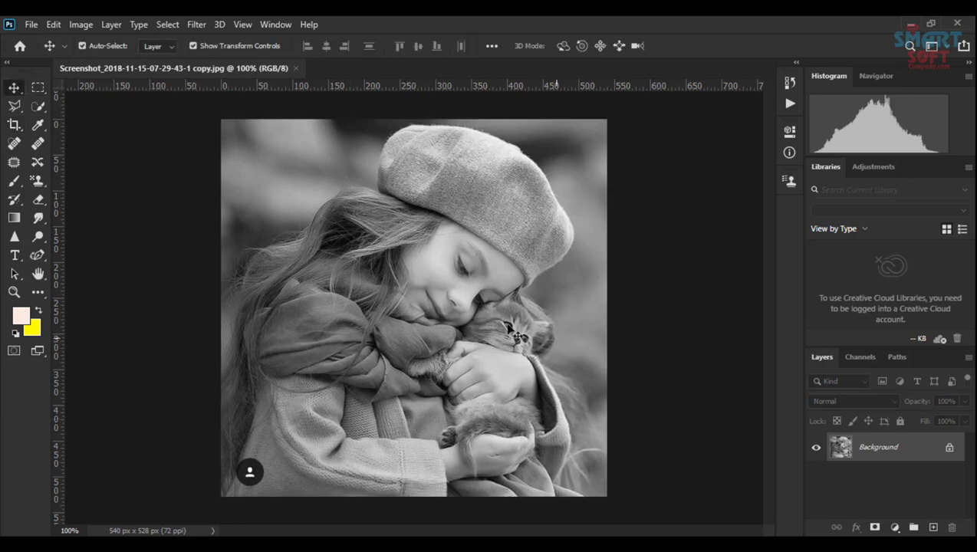
click(38, 106)
drag(431, 257, 430, 275)
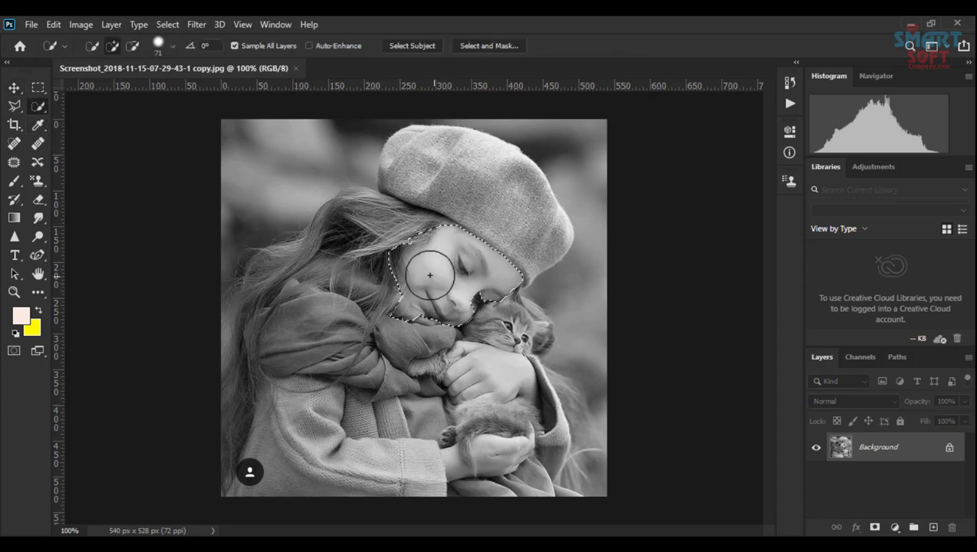
key(ctrl+shift+alt+n)
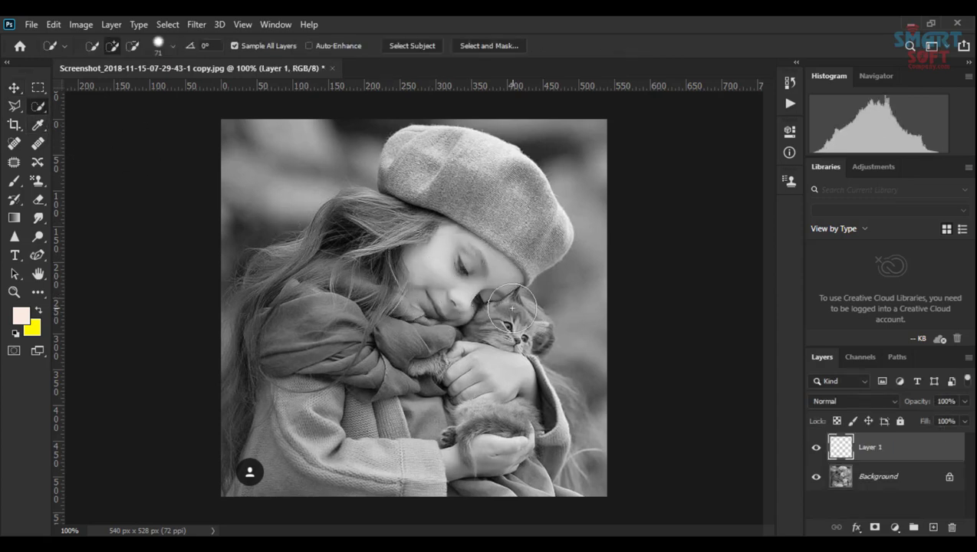
Step: Add a Color Overlay effect to Layer 1, the girl's face, and set its blend mode to Normal
click(857, 527)
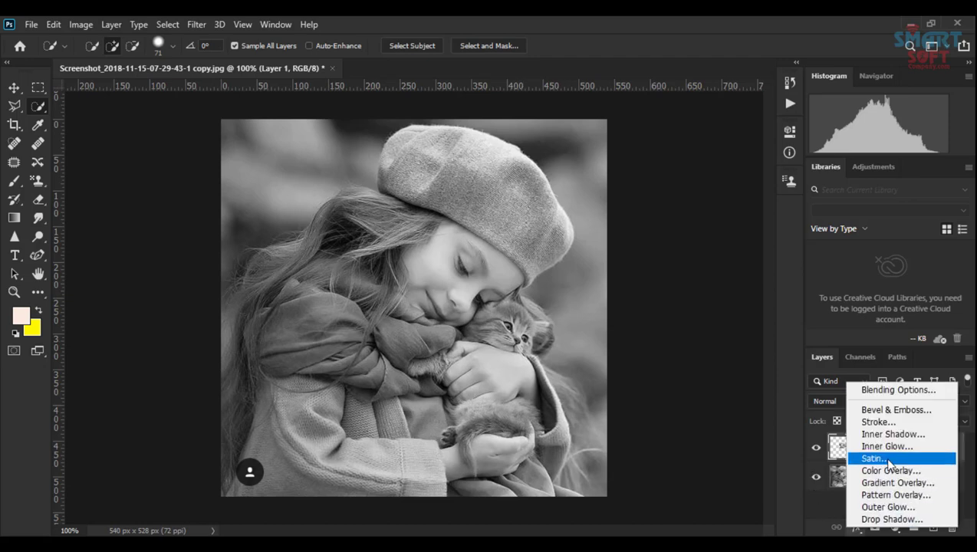
click(889, 469)
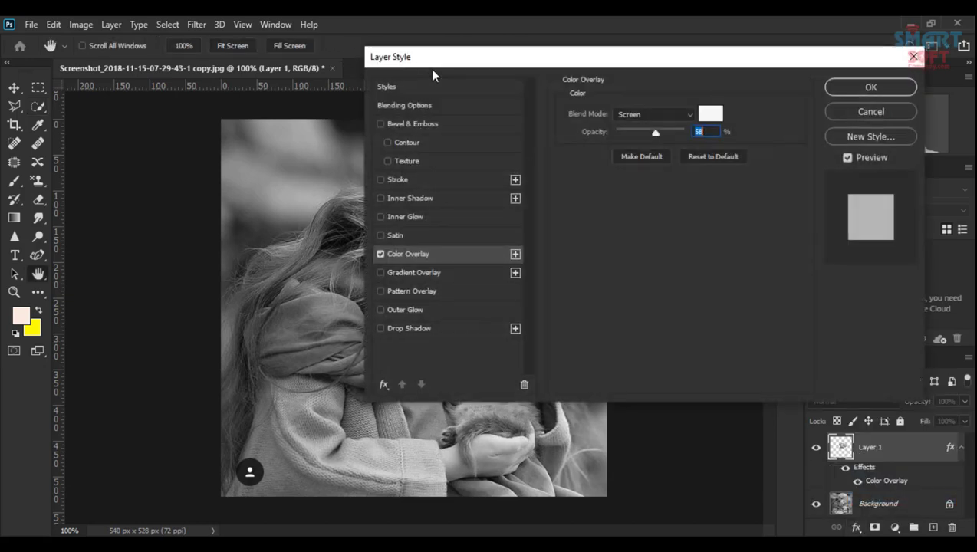
click(381, 254)
click(413, 252)
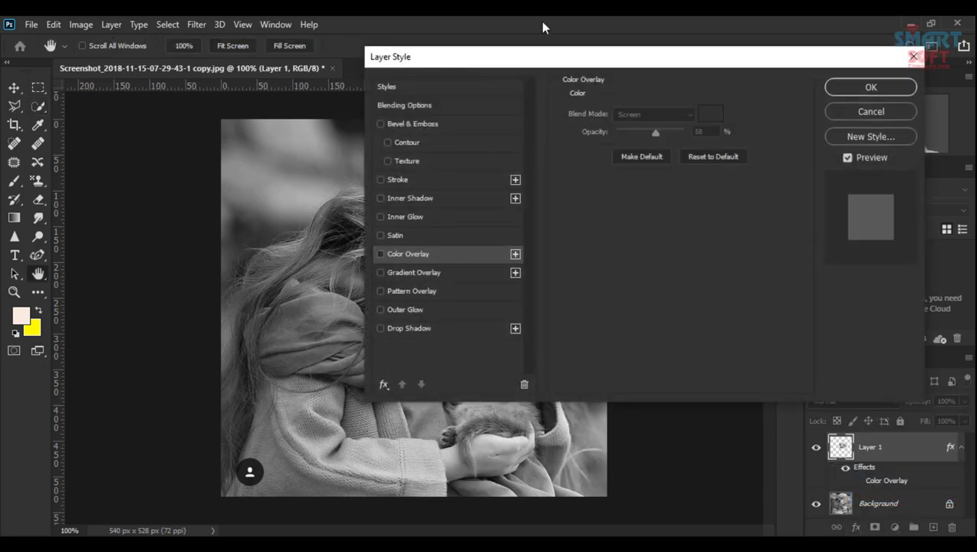
drag(540, 61, 700, 63)
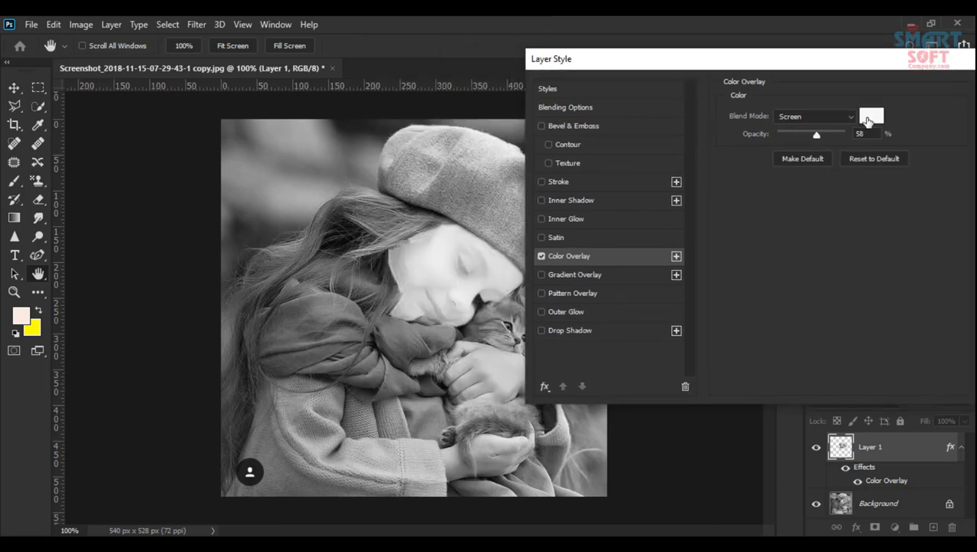
click(819, 125)
click(797, 124)
Step: Set the face overlay's color to a light salmon pink skin tone
click(871, 115)
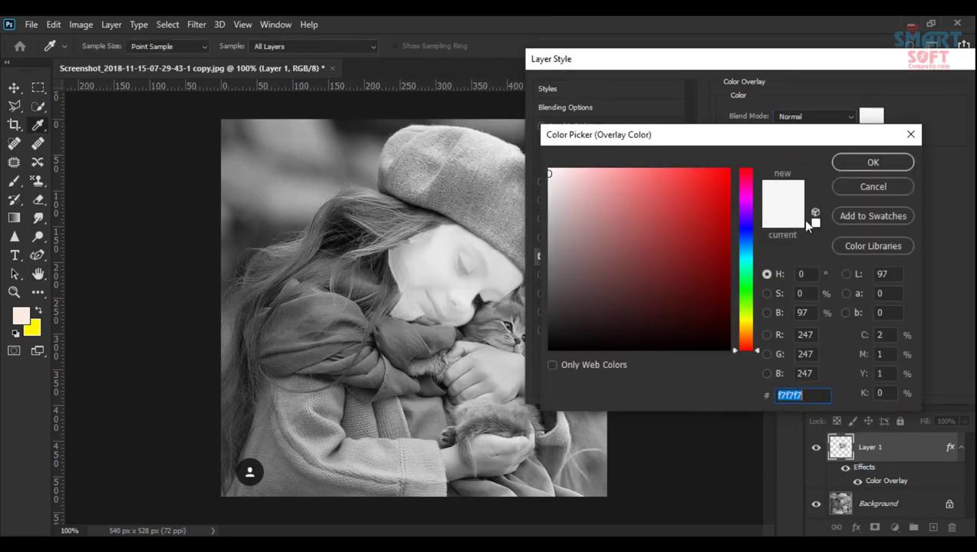
drag(744, 330, 743, 336)
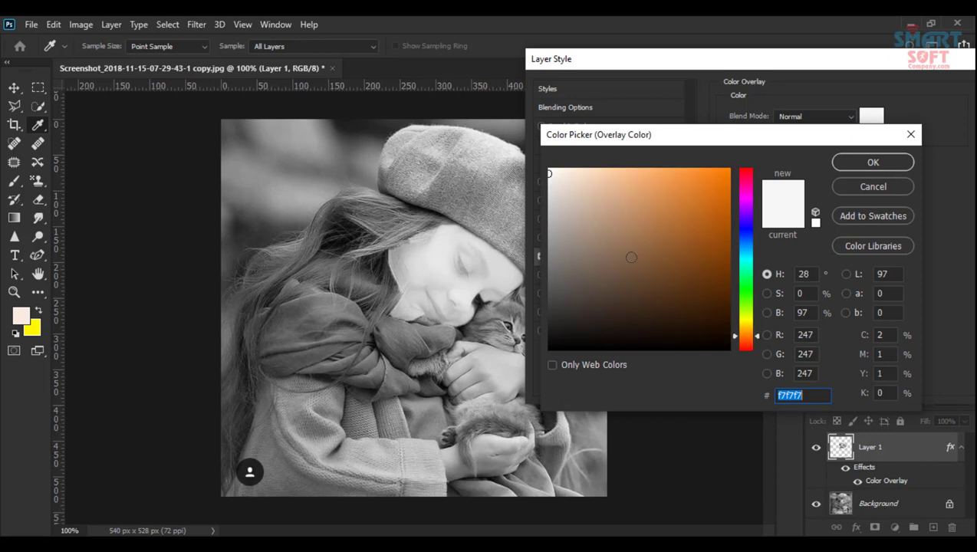
click(692, 306)
click(749, 344)
click(636, 235)
click(634, 228)
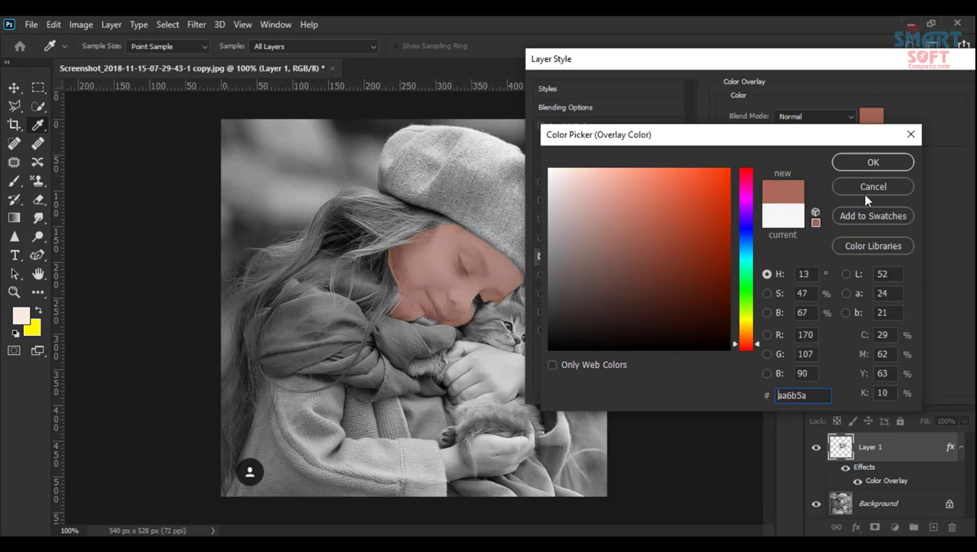
click(632, 197)
click(621, 197)
click(841, 162)
Step: Try the Hard Mix and Pin Light blend modes on the face overlay with its opacity lowered to 29%
click(796, 116)
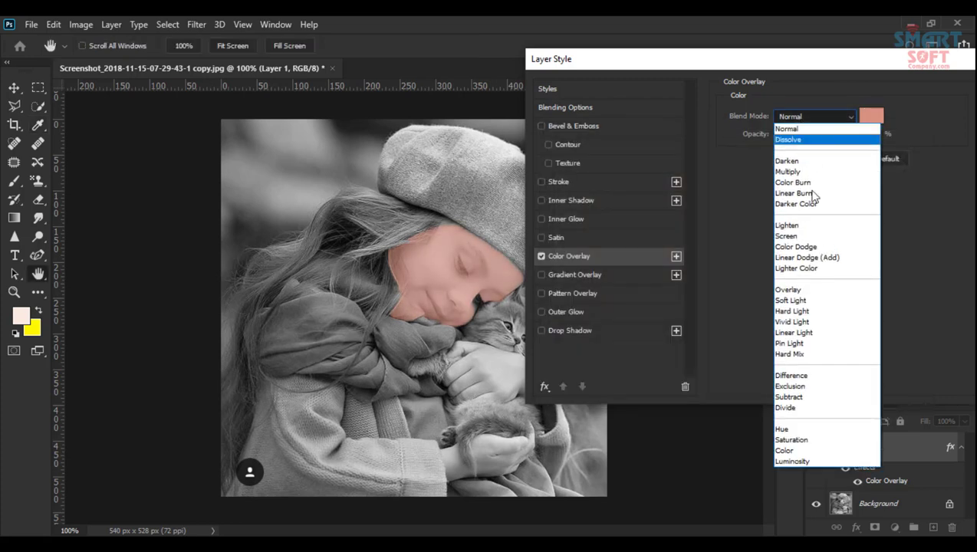
click(790, 353)
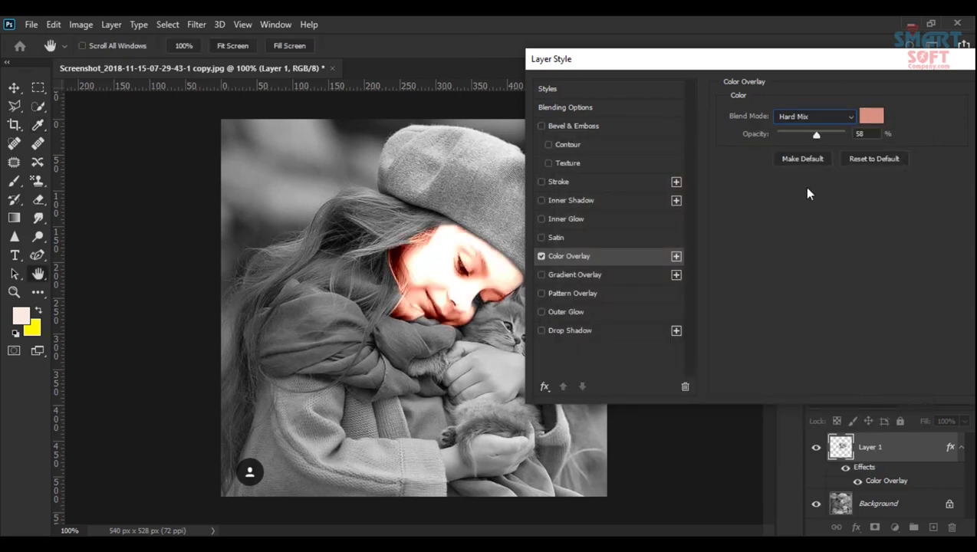
drag(795, 134, 791, 137)
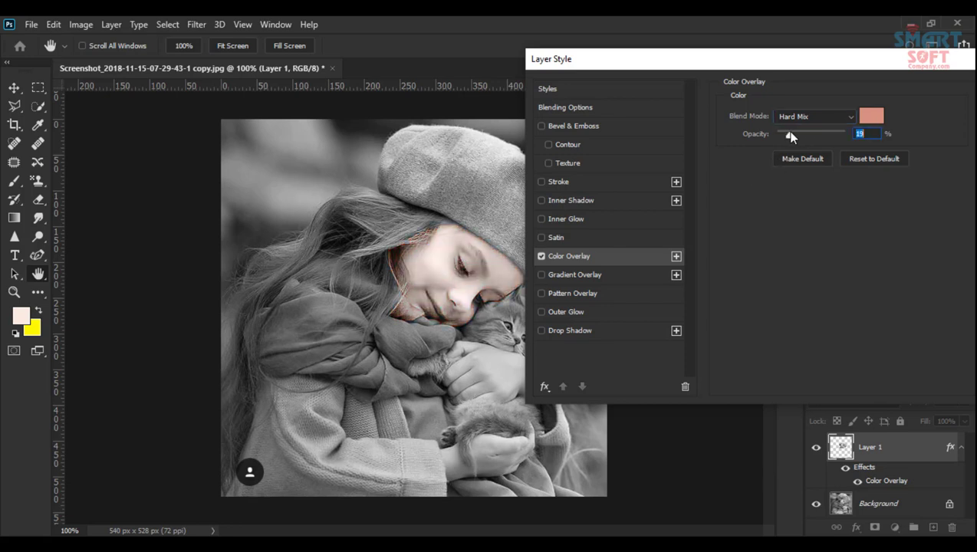
click(794, 116)
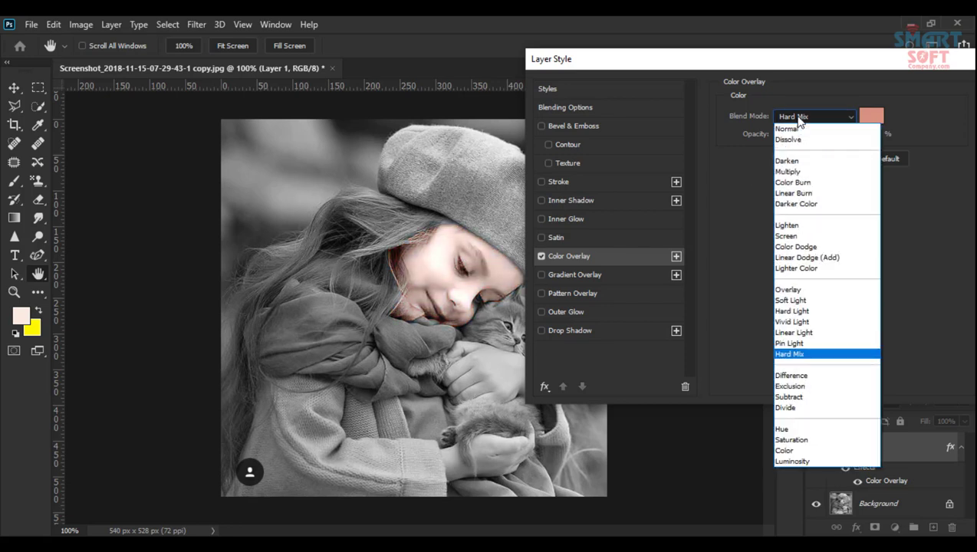
click(794, 343)
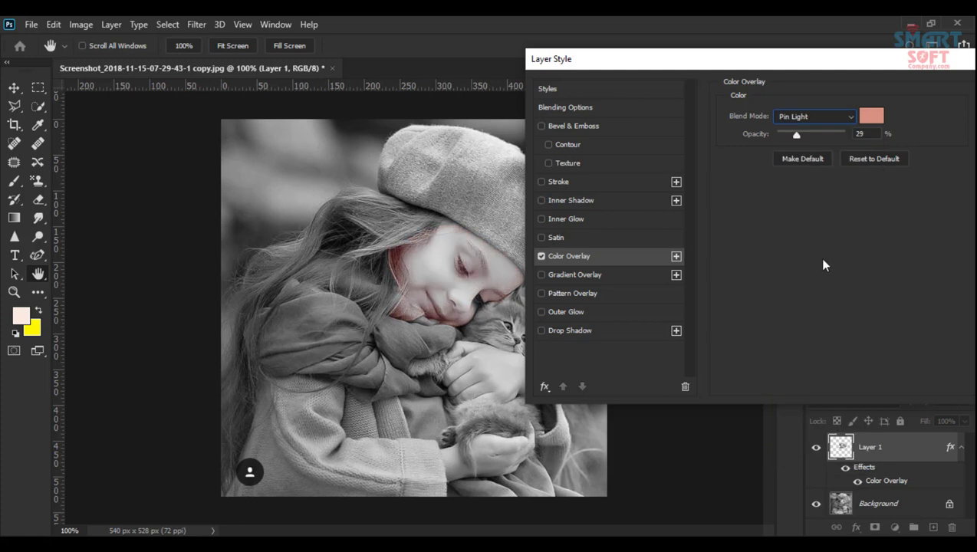
Step: Set the face overlay's blend mode to Linear Light and its opacity to 21%, and apply the effect
click(800, 116)
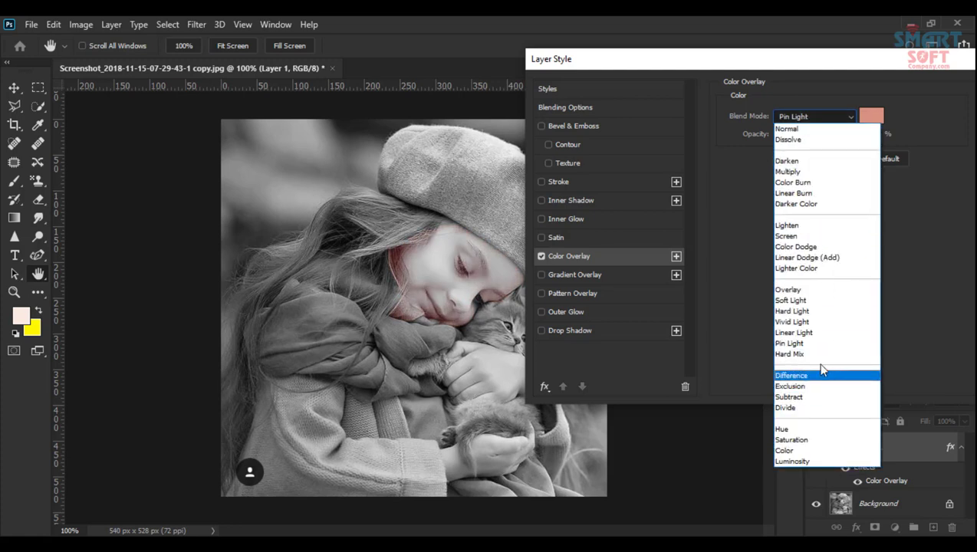
click(804, 335)
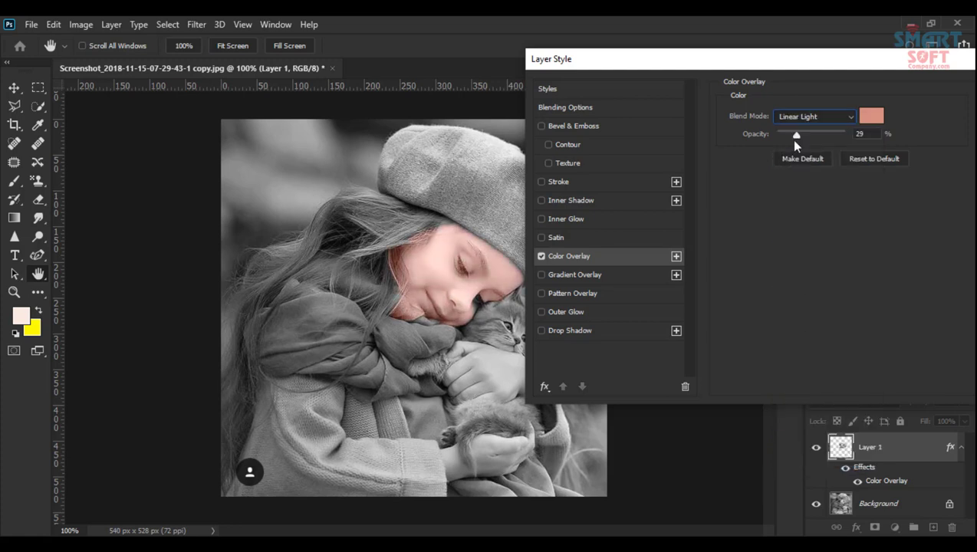
mouse_move(794, 135)
mouse_down()
mouse_move(779, 133)
mouse_move(791, 136)
mouse_up()
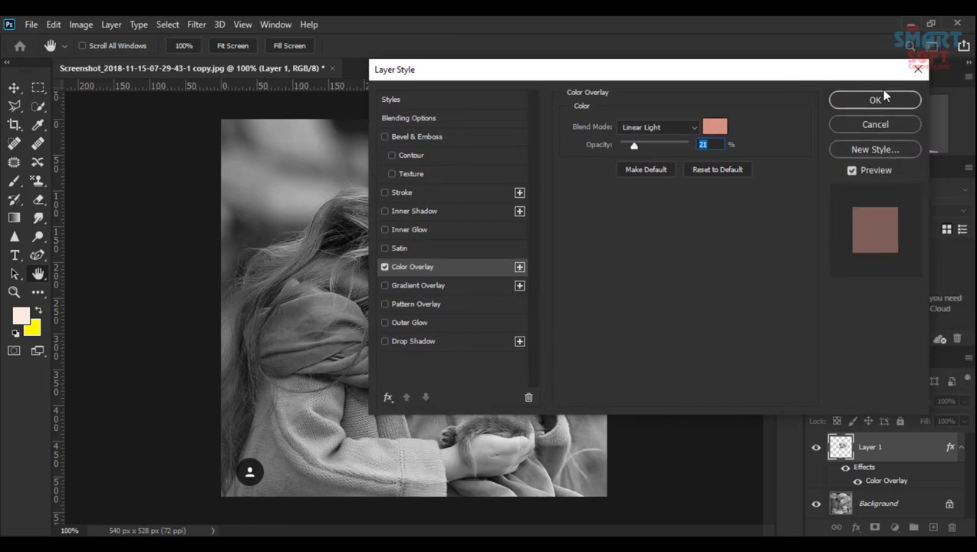
click(872, 98)
Step: Select the girl's beret on the Background layer with the Quick Selection tool and copy it to a new layer
key(w)
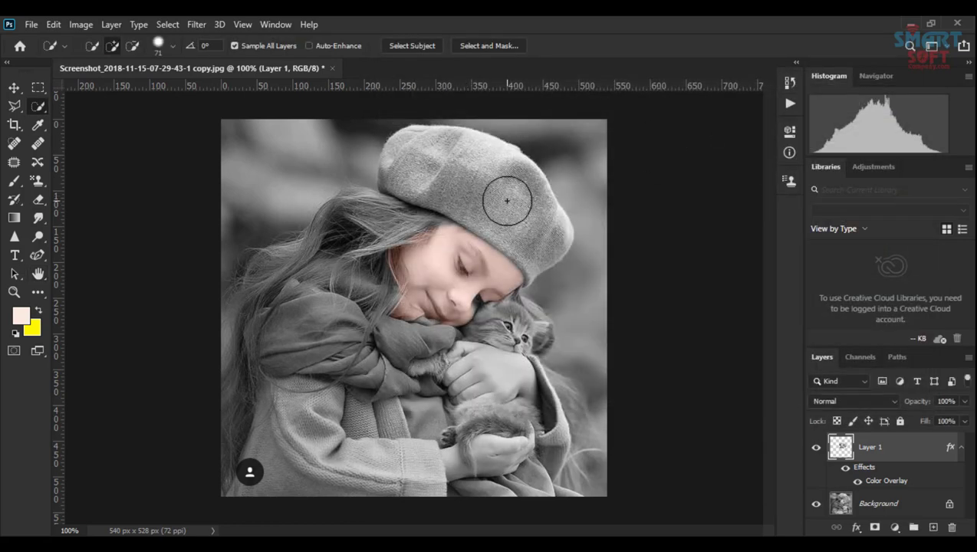
click(878, 503)
drag(464, 206, 500, 210)
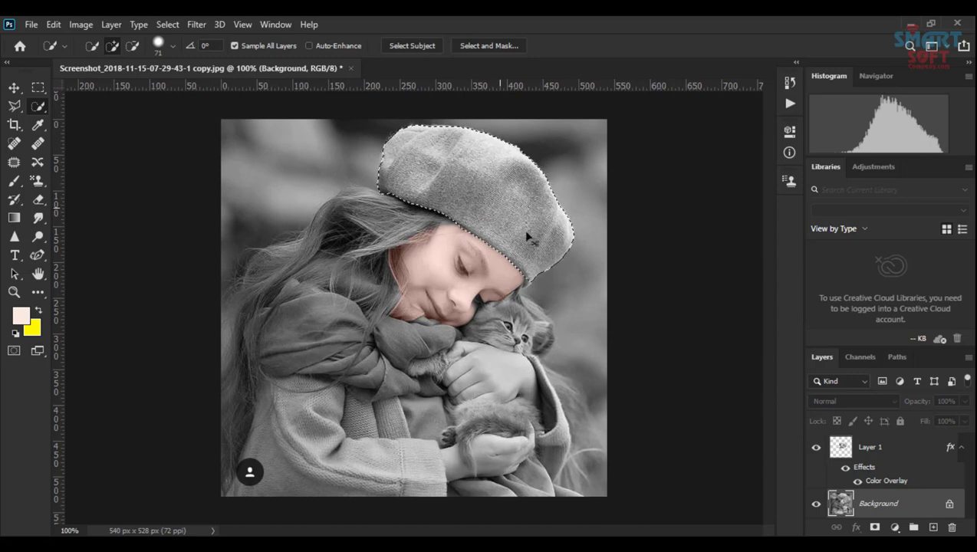
key(ctrl+j)
Step: Add a Gradient Overlay effect to Layer 2, the beret, using the purple-to-pink preset from the Reds group, and apply it
click(861, 528)
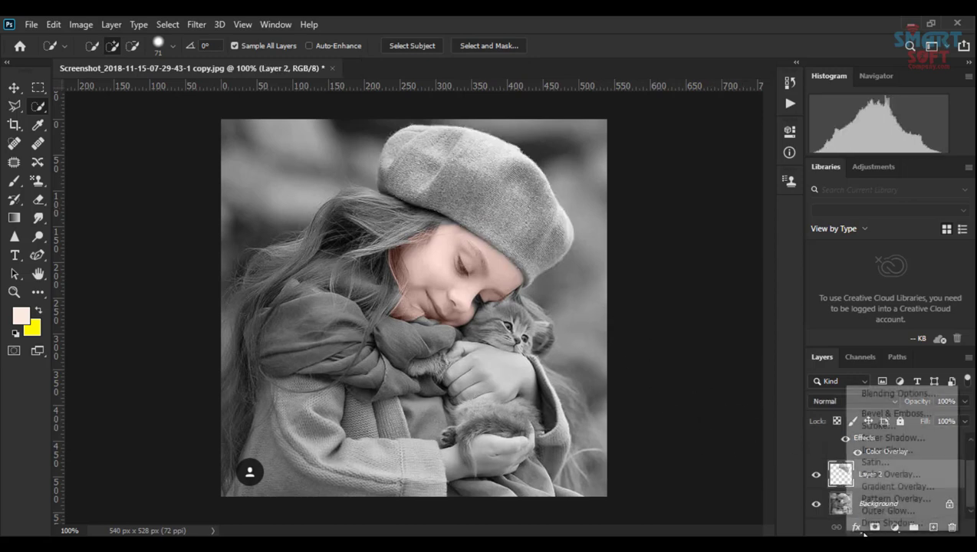
click(877, 487)
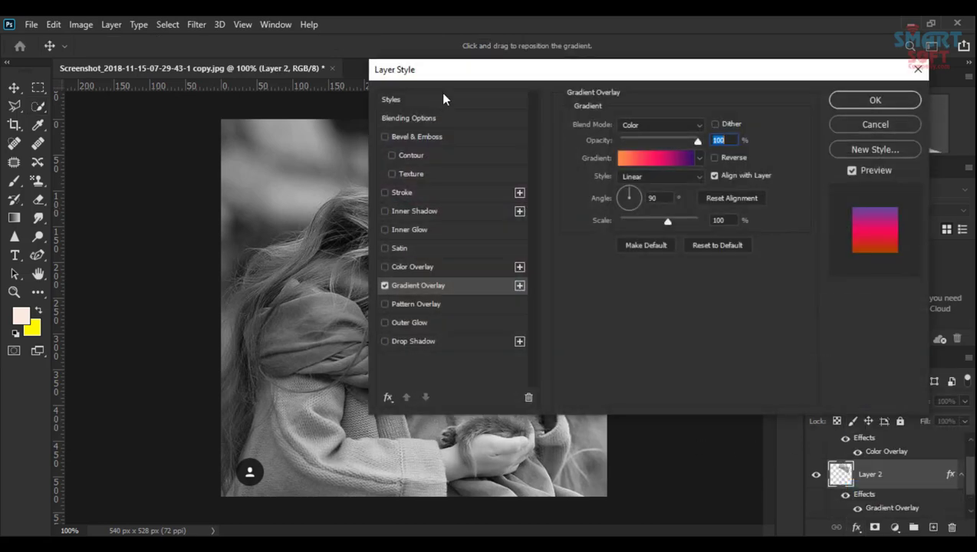
drag(489, 79, 732, 140)
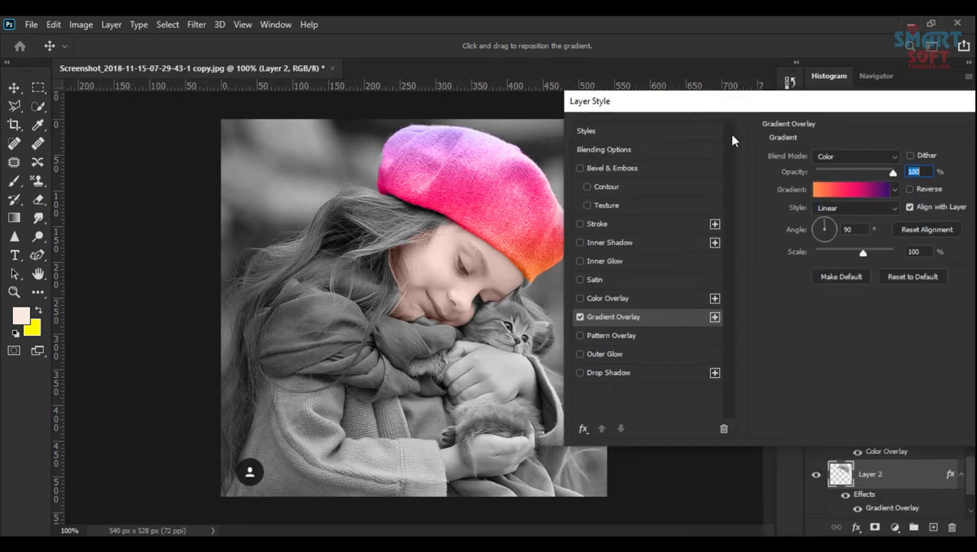
click(893, 189)
click(840, 253)
click(887, 253)
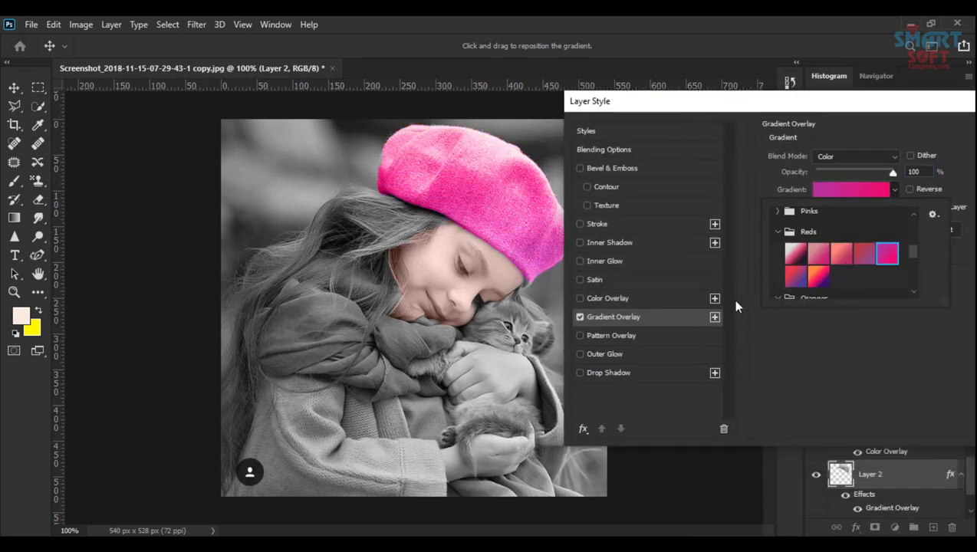
click(671, 128)
mouse_move(803, 121)
mouse_down()
mouse_move(708, 91)
mouse_move(579, 86)
mouse_up()
click(846, 101)
Step: Select the girl's hair around the face and above the scarf with the Quick Selection tool
key(w)
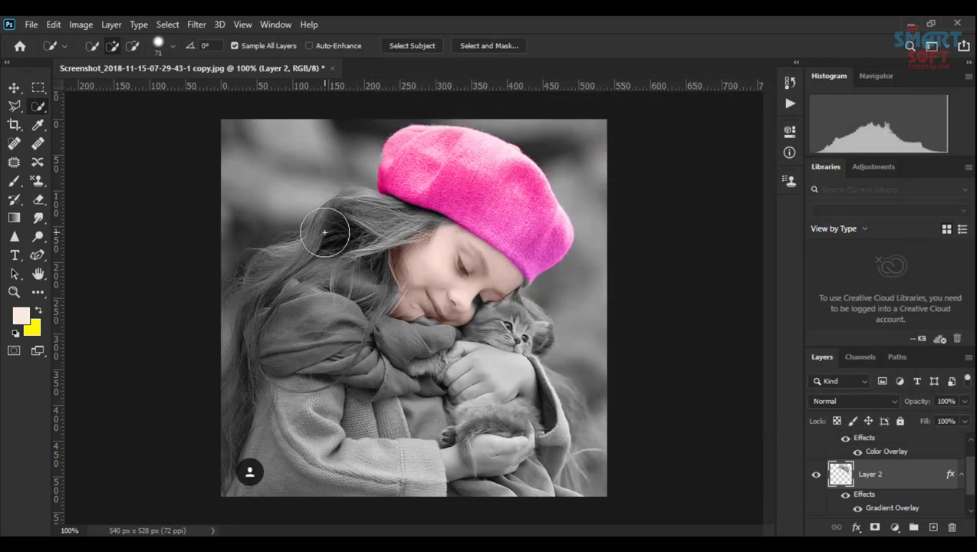
key(ctrl+plus)
key(ctrl+plus)
drag(305, 248, 455, 406)
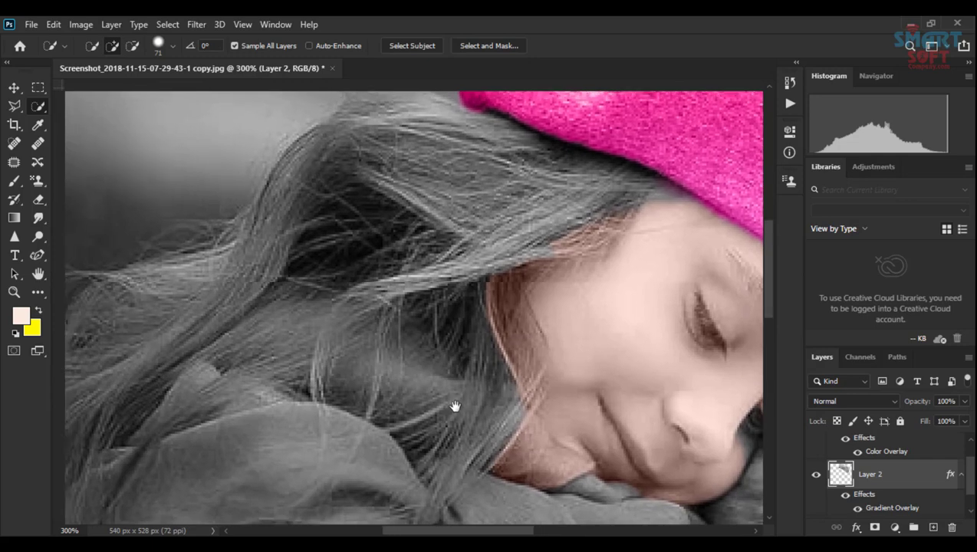
drag(413, 338, 431, 405)
mouse_move(423, 241)
mouse_down()
mouse_move(343, 223)
mouse_move(406, 237)
mouse_move(366, 227)
mouse_move(514, 226)
mouse_move(446, 218)
mouse_move(370, 249)
mouse_move(199, 435)
mouse_up()
drag(379, 359, 551, 213)
drag(589, 269, 508, 255)
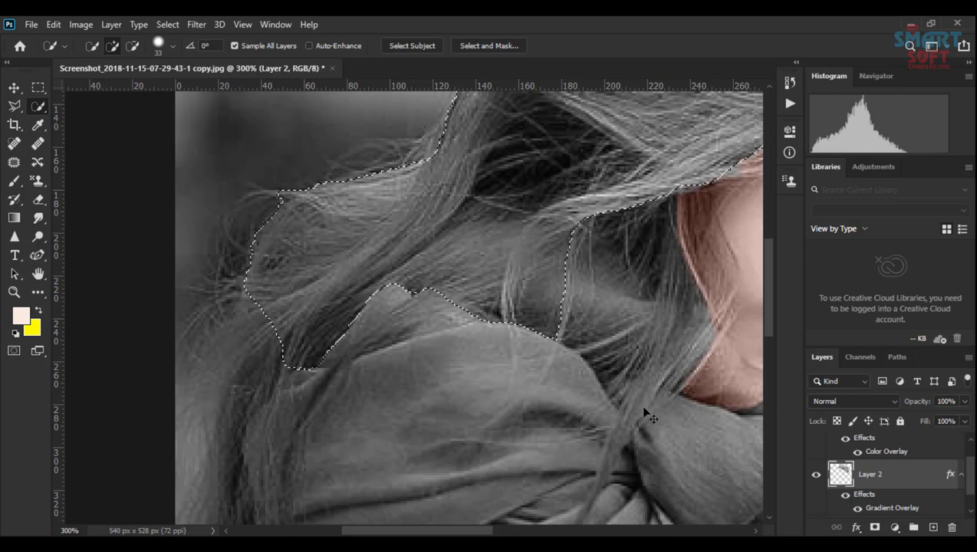
Step: Copy the selected hair from the Background layer to a new layer
key(ctrl+j)
key(ctrl+z)
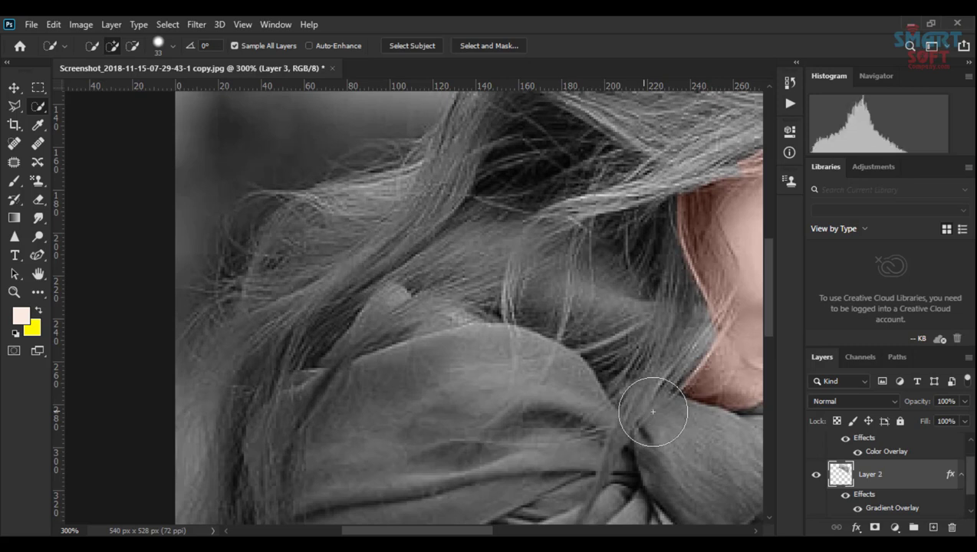
click(839, 503)
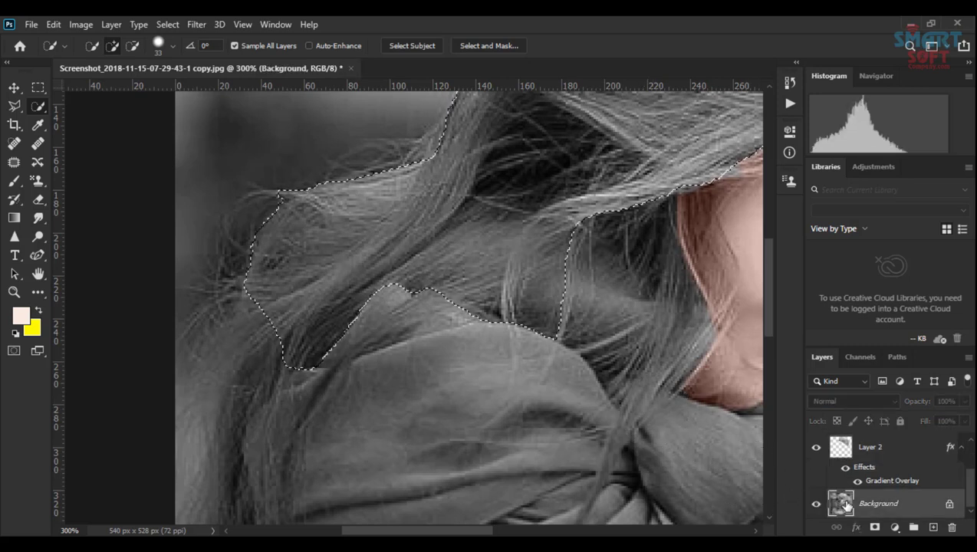
key(ctrl+j)
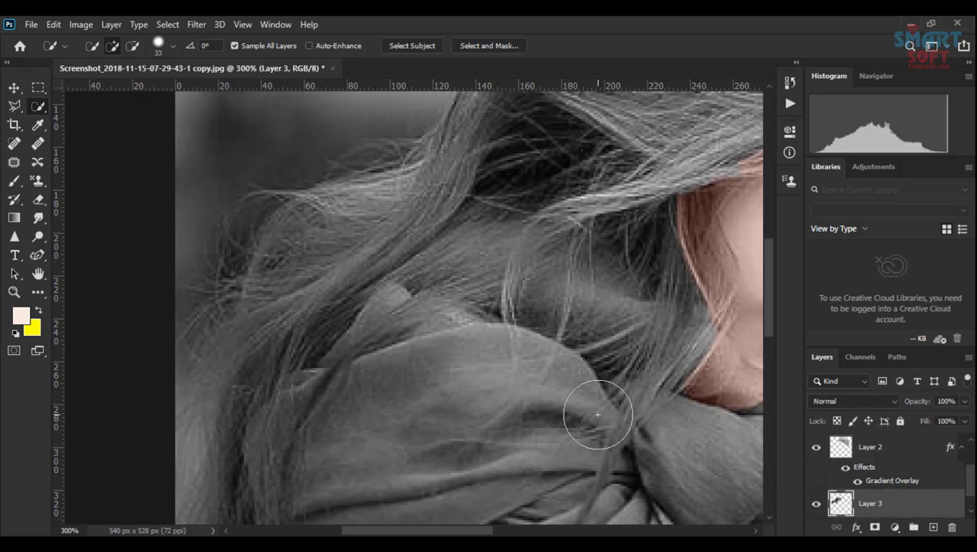
key(ctrl+z)
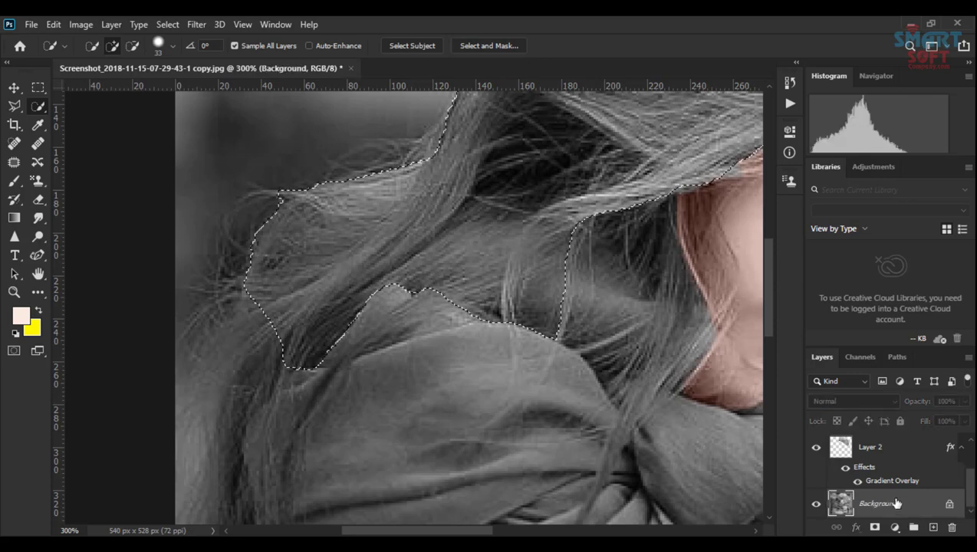
key(ctrl+shift+z)
key(ctrl+0)
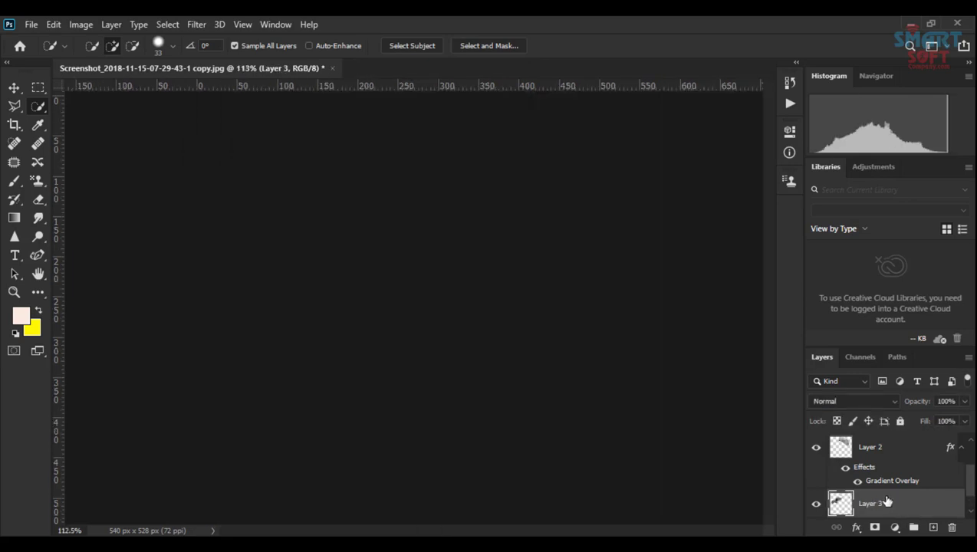
Step: Move Layer 3, the hair, above Layer 2 and add a Color Overlay effect to it
drag(819, 503, 847, 443)
click(856, 528)
click(882, 469)
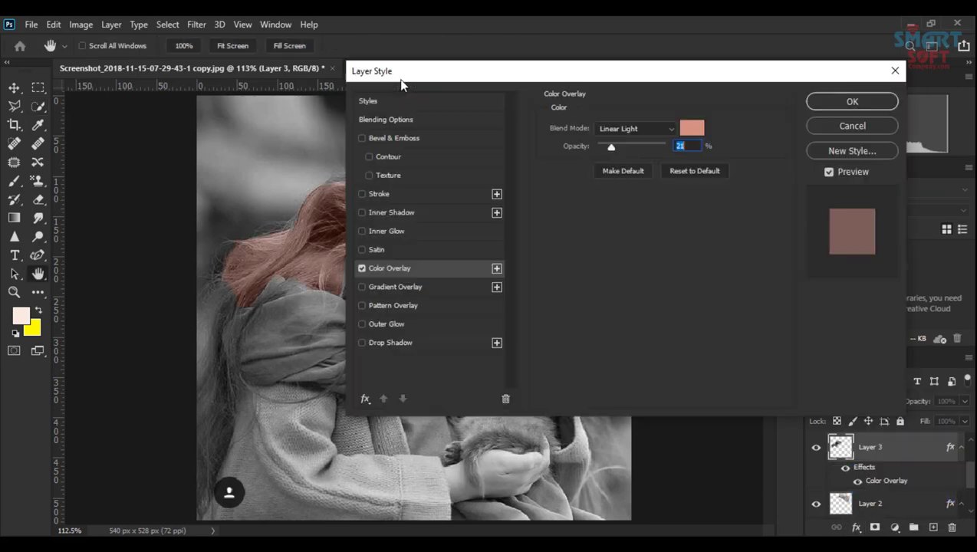
Step: Turn off the Color Overlay effect on Layer 3, the hair, and enable Gradient Overlay instead
drag(401, 85, 630, 91)
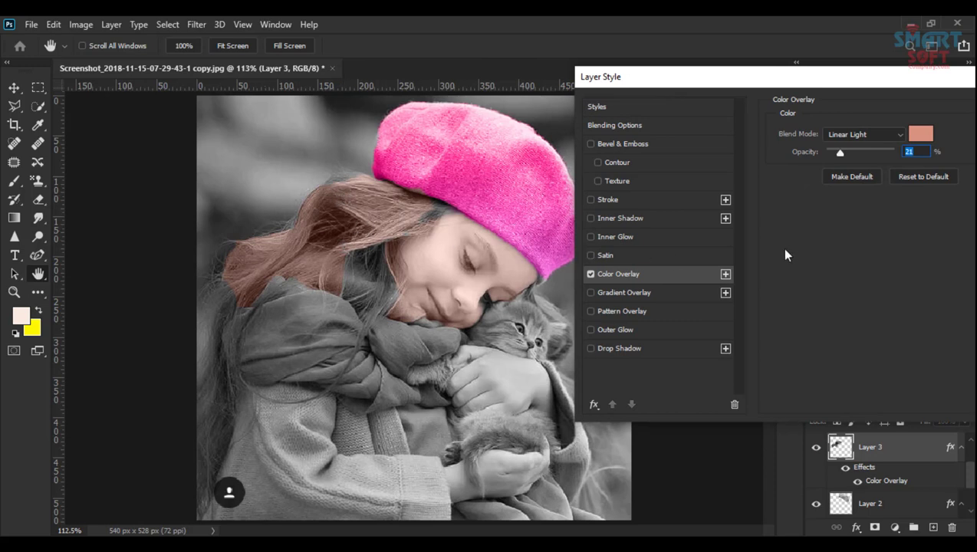
drag(856, 154, 838, 154)
click(590, 274)
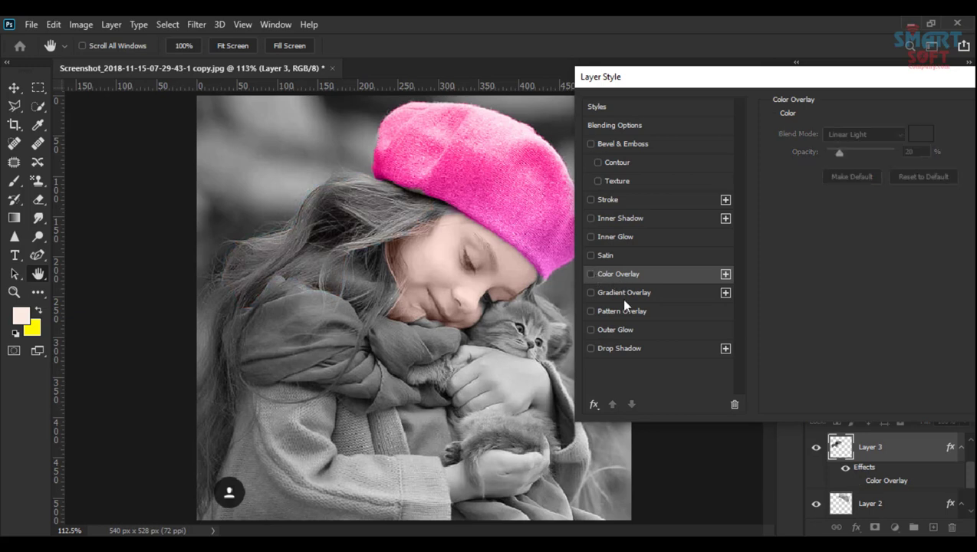
click(623, 295)
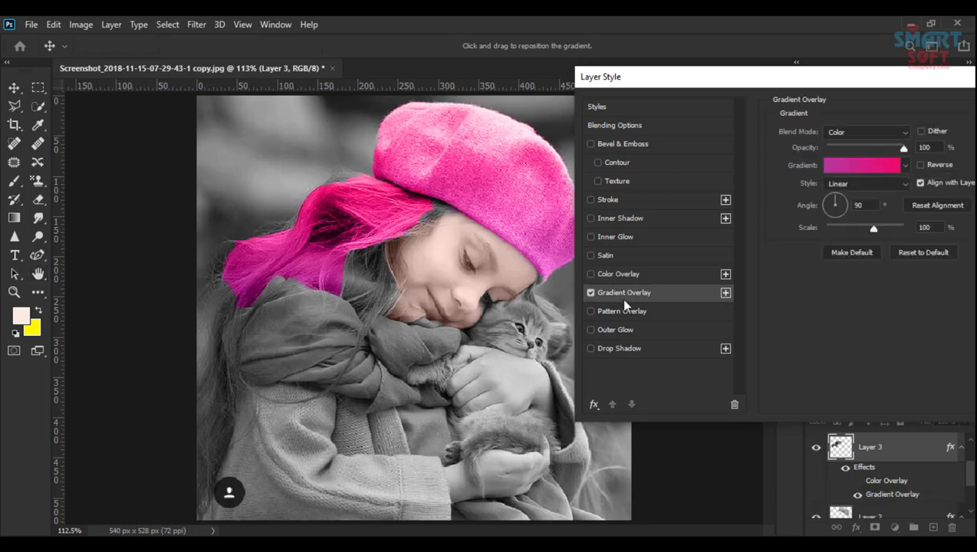
Step: Try the Hard Mix and Pin Light blend modes for the hair's Gradient Overlay and settle on Color at 60% opacity
click(871, 134)
click(836, 370)
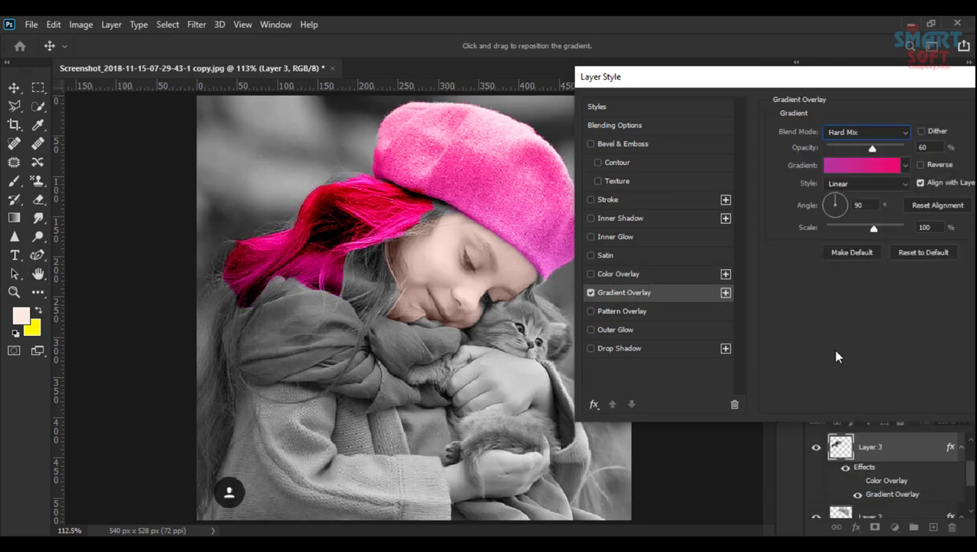
click(870, 132)
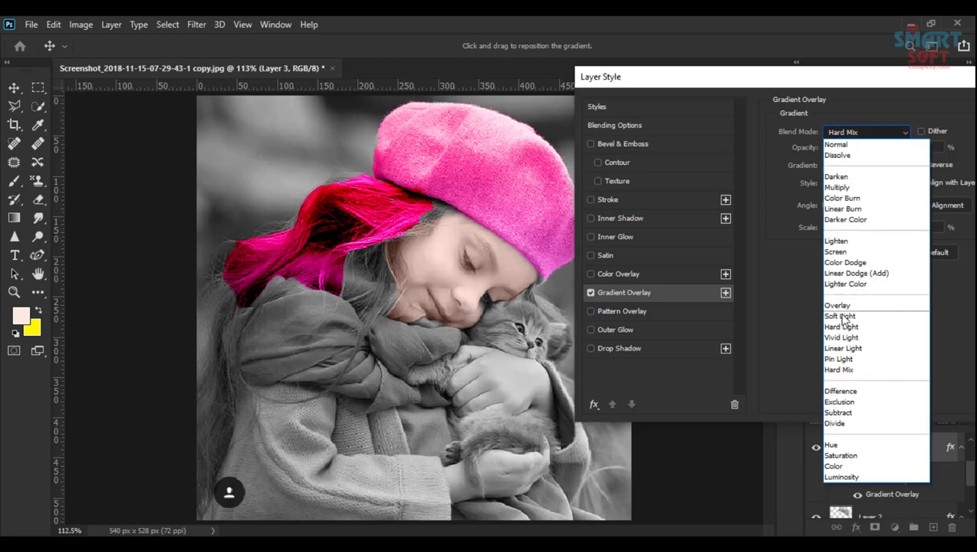
click(855, 361)
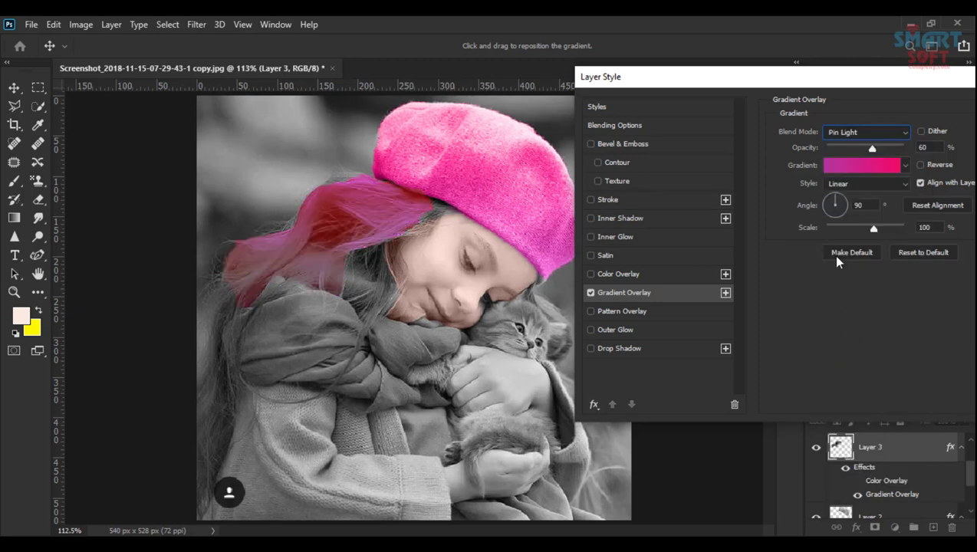
click(876, 136)
click(847, 466)
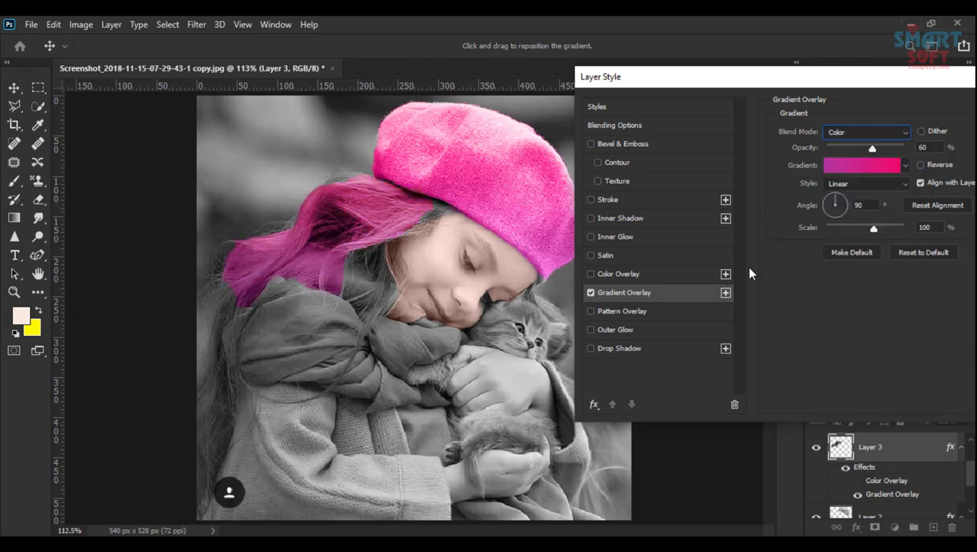
Step: Use the orange-to-pink preset from the Oranges group for the hair's Gradient Overlay and apply the effect
click(895, 169)
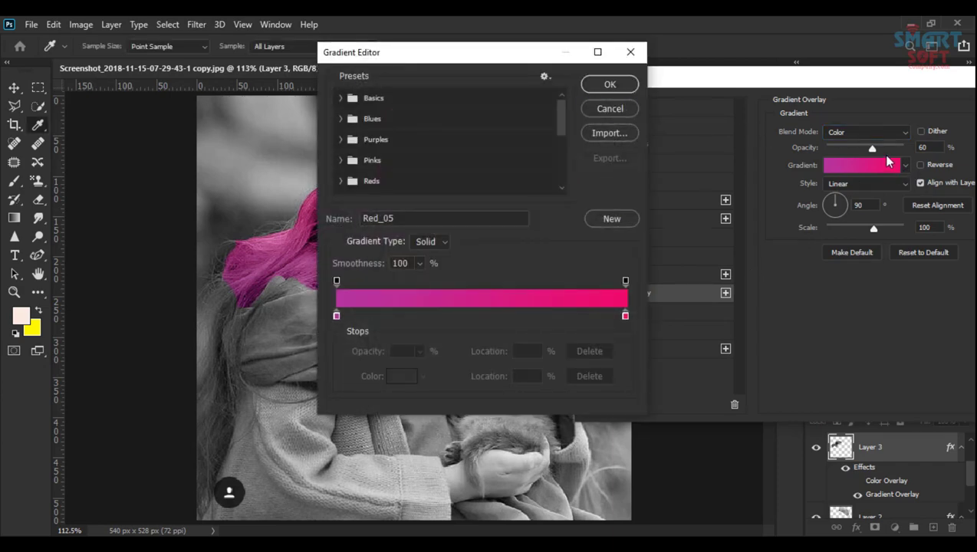
click(621, 111)
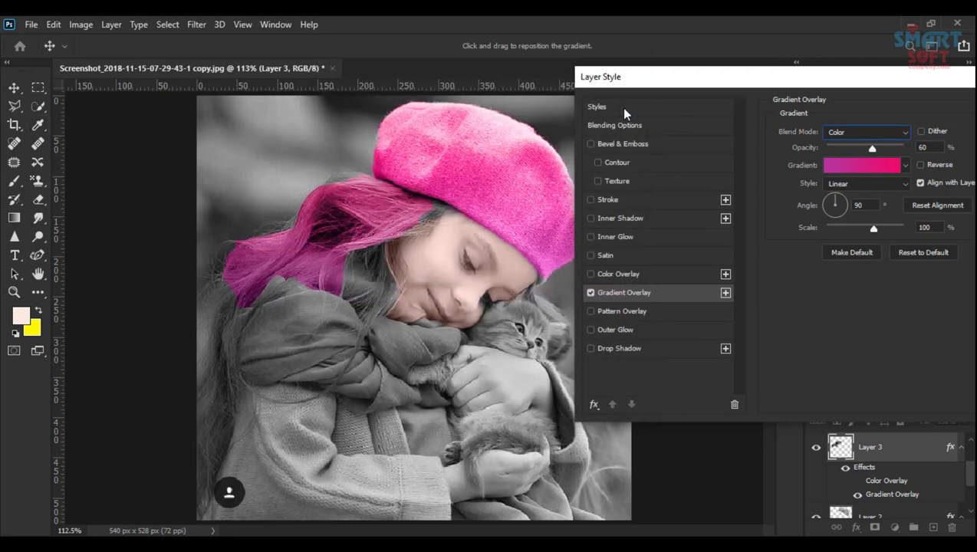
click(905, 165)
scroll(849, 250, down, 3)
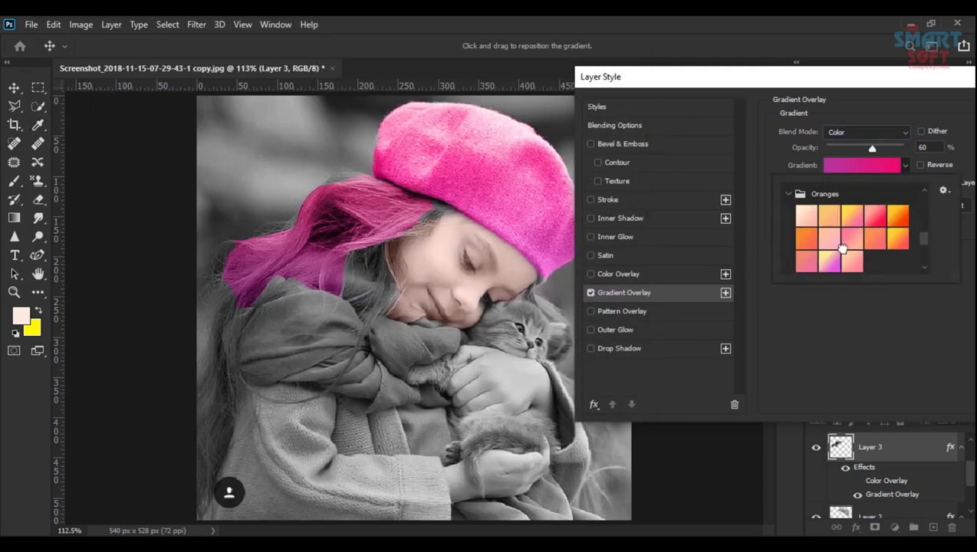
click(845, 247)
click(883, 239)
click(893, 239)
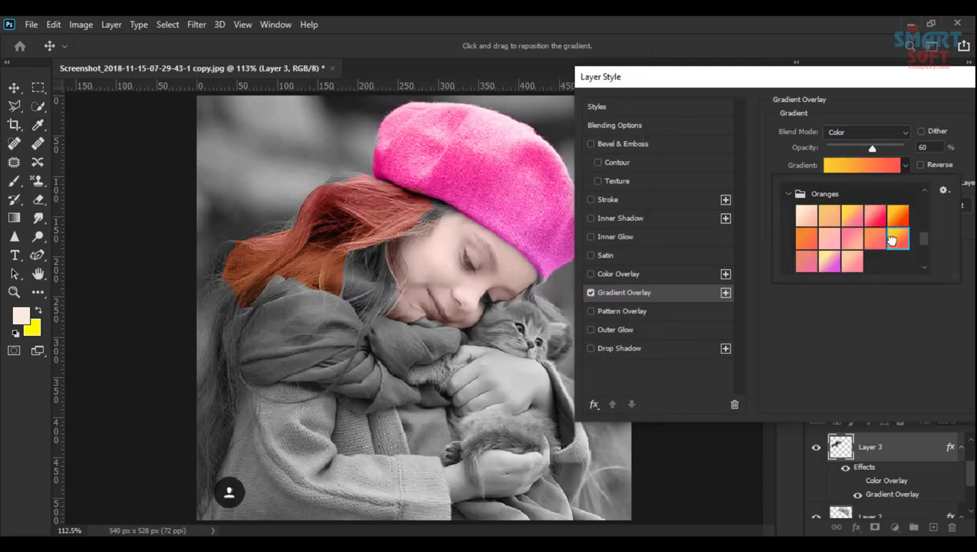
click(879, 242)
drag(869, 77, 797, 87)
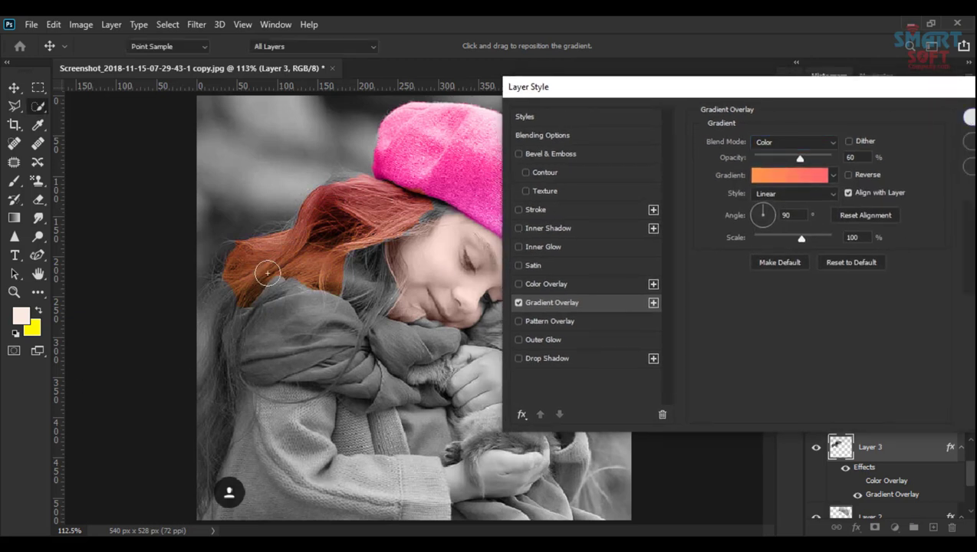
click(967, 117)
Step: Redo the hair layer by selecting a wider hair area with a size 3 Quick Selection brush and copying it beneath Layer 2
key(w)
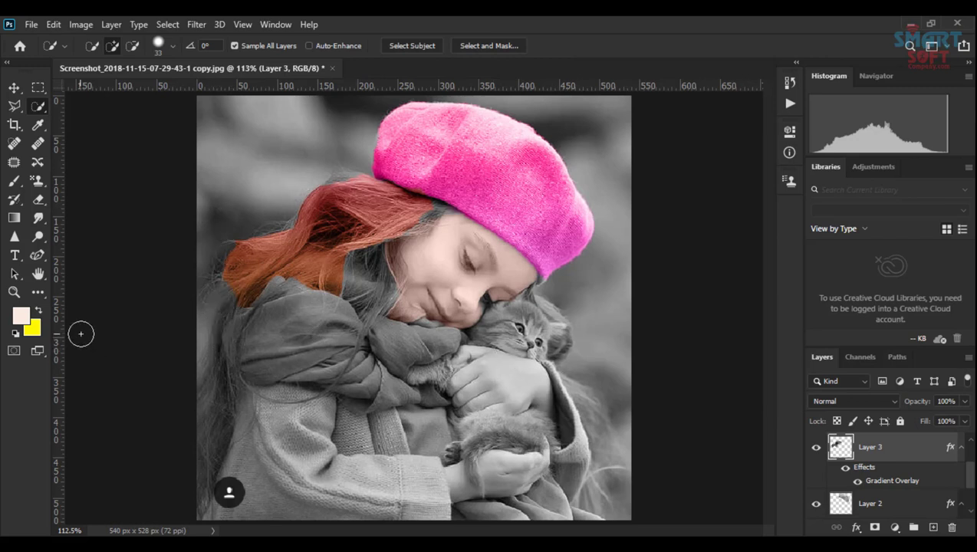
key(ctrl+bracketleft)
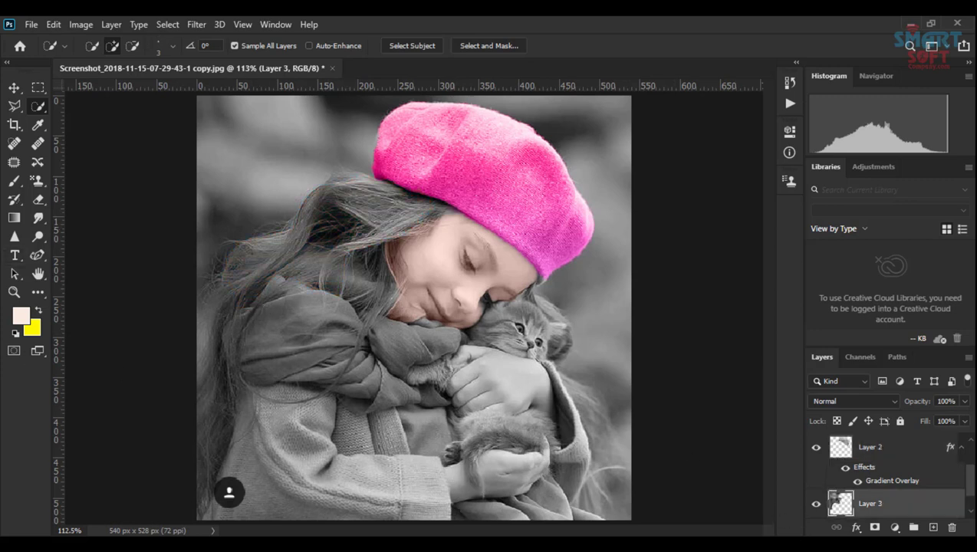
Step: Add the orange-to-pink Gradient Overlay to the new Layer 3 in Color blend mode with 50% opacity
click(856, 528)
click(872, 485)
drag(610, 90, 743, 188)
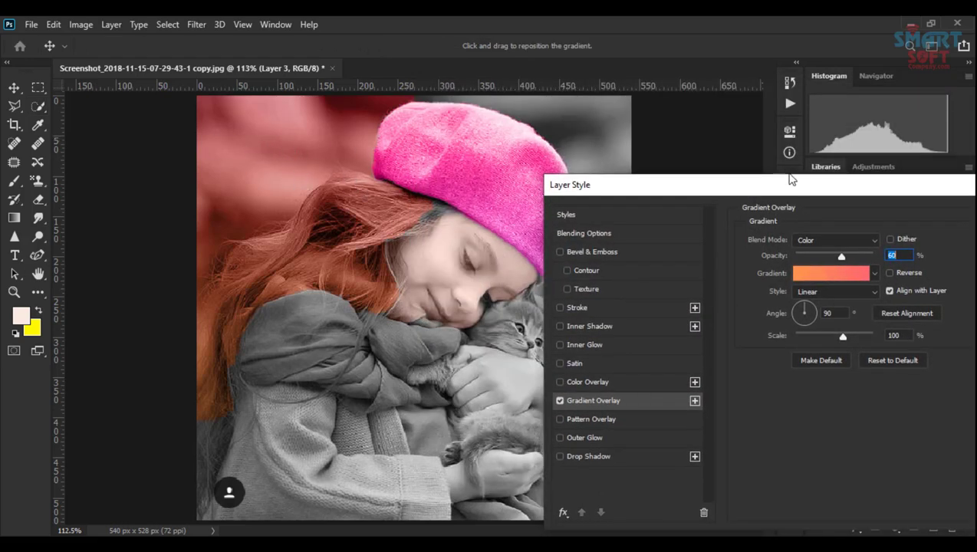
drag(673, 177, 613, 105)
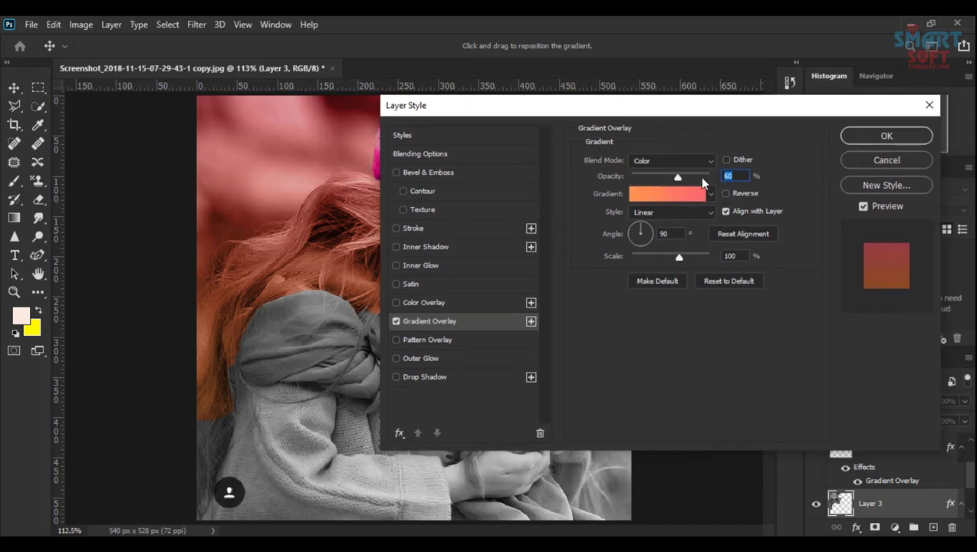
drag(675, 175, 673, 176)
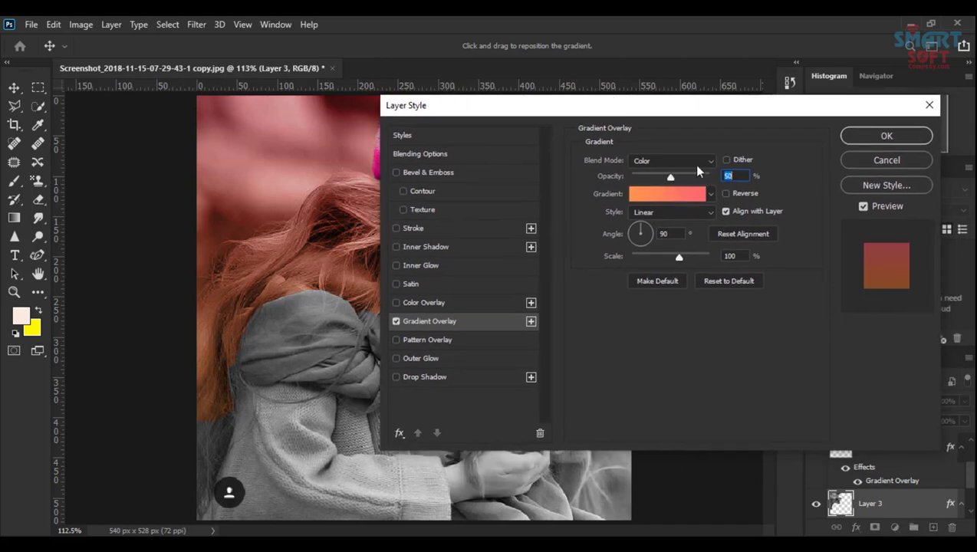
click(881, 135)
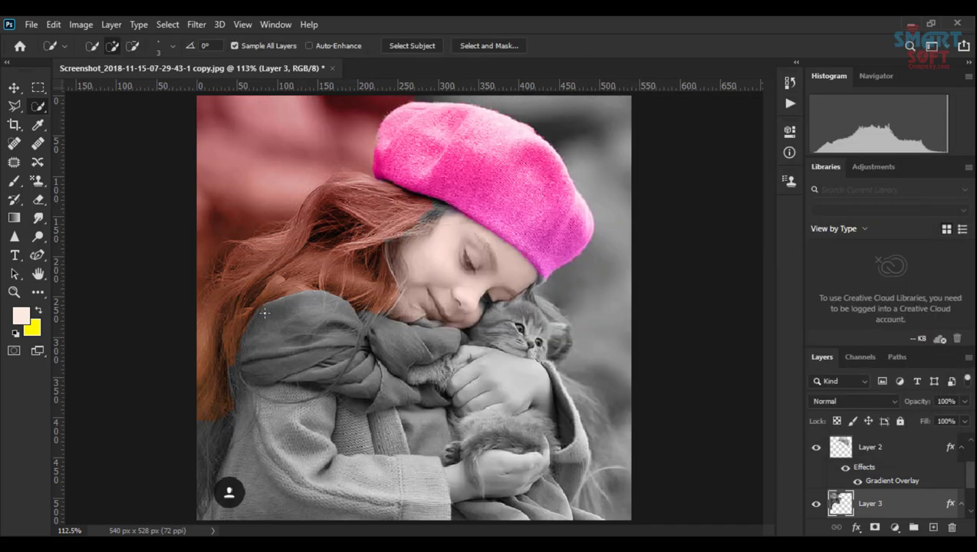
Step: Try the Magic Eraser tool on the red-tinted background of Layer 3 and undo it
click(39, 199)
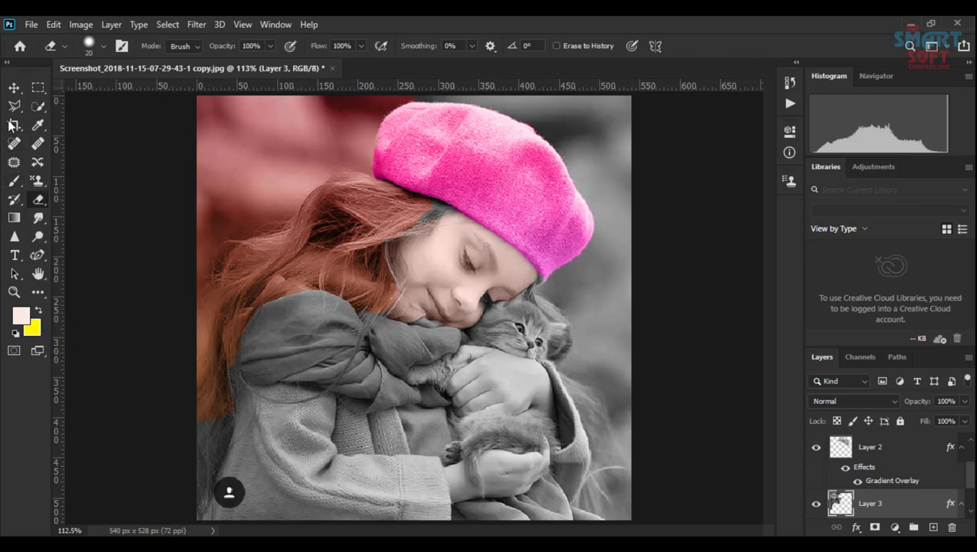
right_click(39, 206)
click(67, 200)
right_click(38, 201)
click(105, 227)
click(267, 132)
key(ctrl+z)
Step: Erase the red-tinted background above the hair on Layer 3 with the Eraser tool at brush size 105
right_click(38, 203)
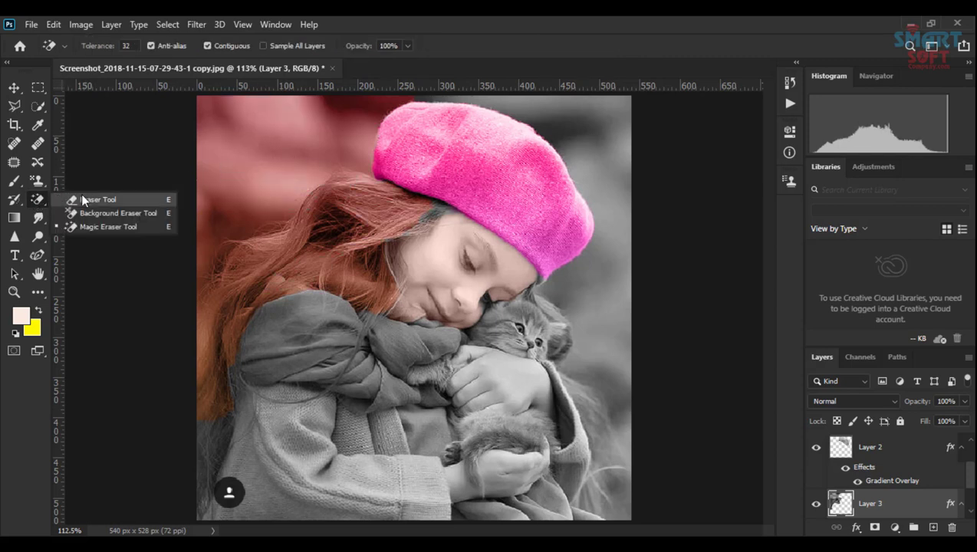
click(83, 201)
mouse_move(379, 110)
mouse_down()
mouse_move(347, 132)
mouse_move(303, 137)
mouse_move(259, 184)
mouse_move(219, 205)
mouse_move(194, 188)
mouse_move(188, 151)
mouse_move(219, 114)
mouse_move(197, 139)
mouse_move(190, 188)
mouse_up()
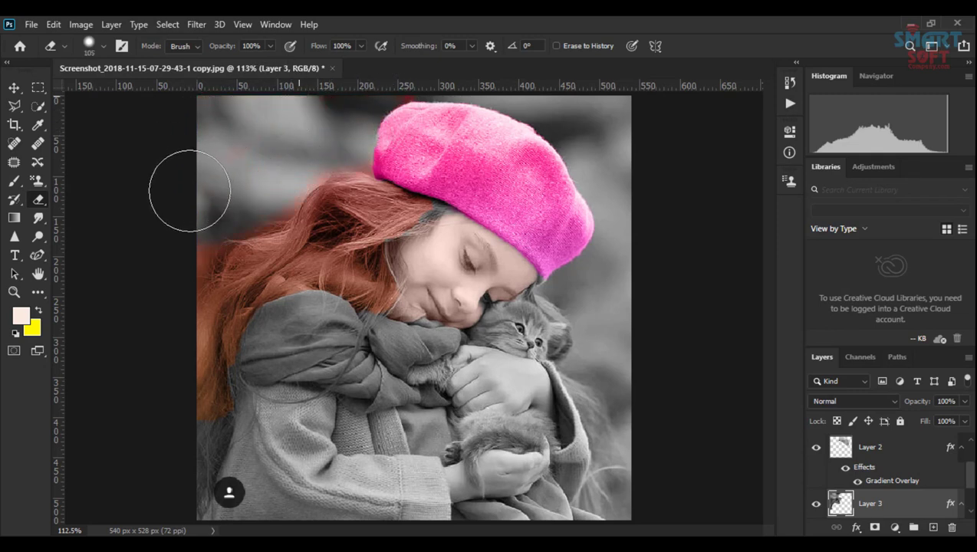
click(13, 88)
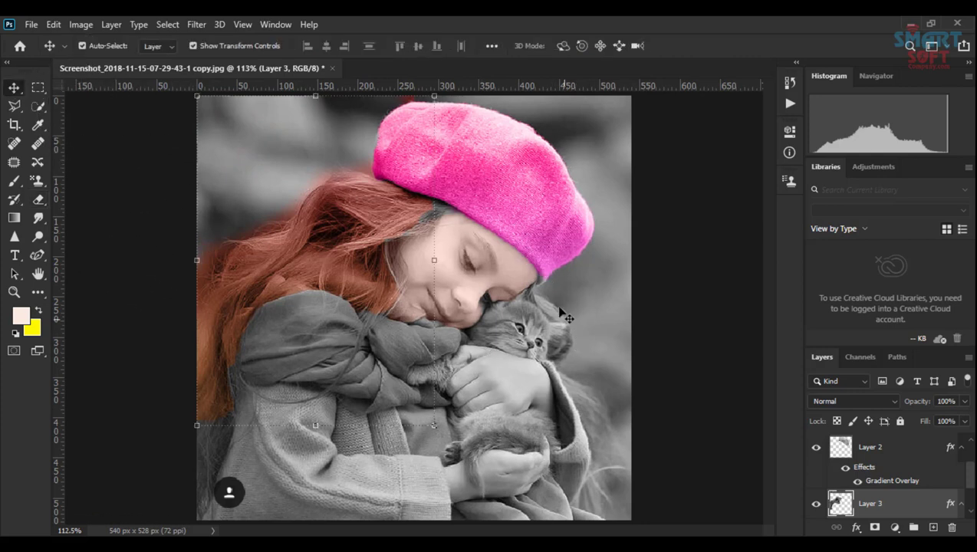
click(623, 294)
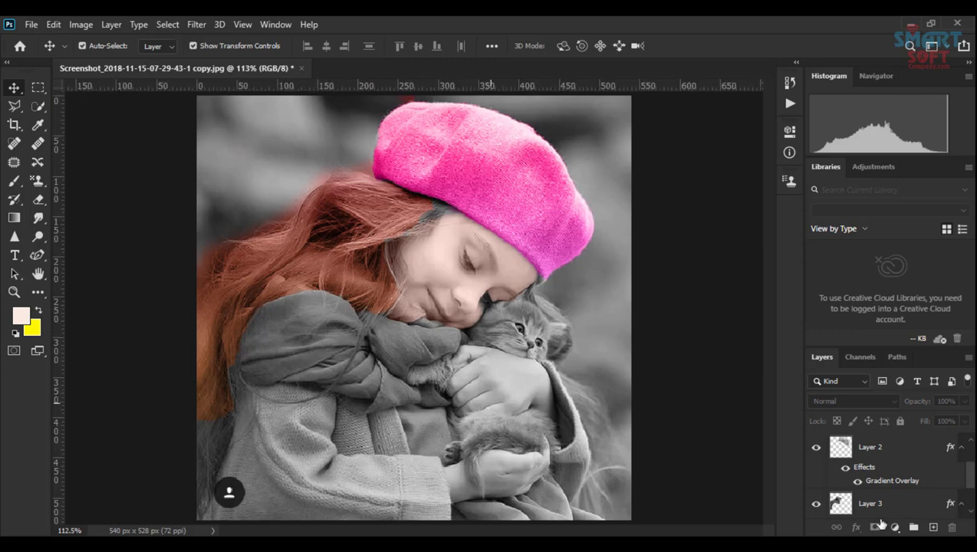
scroll(890, 489, down, 2)
click(885, 508)
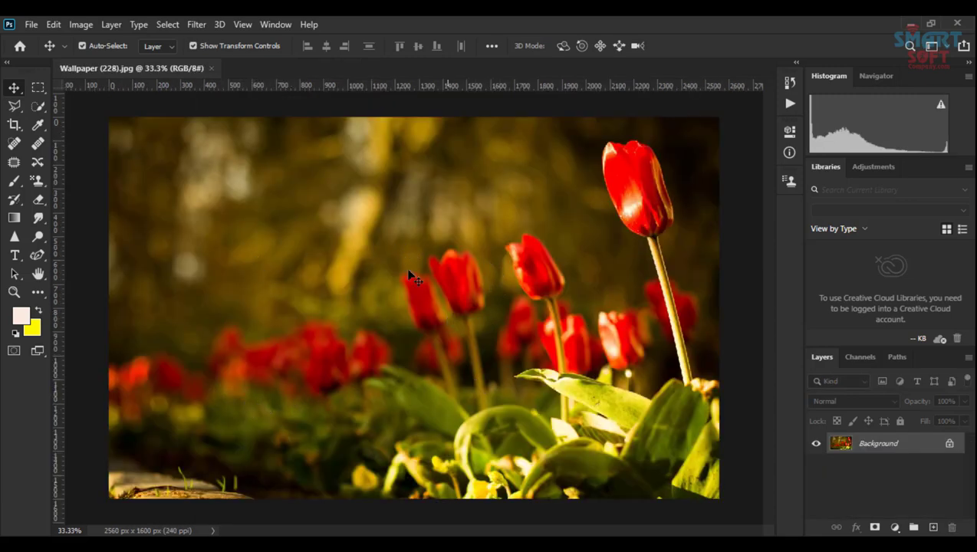
Step: Select the tallest tulip in Wallpaper (228).jpg with a rectangle around its flower head using the Object Selection tool
click(38, 106)
right_click(42, 123)
click(42, 105)
right_click(42, 108)
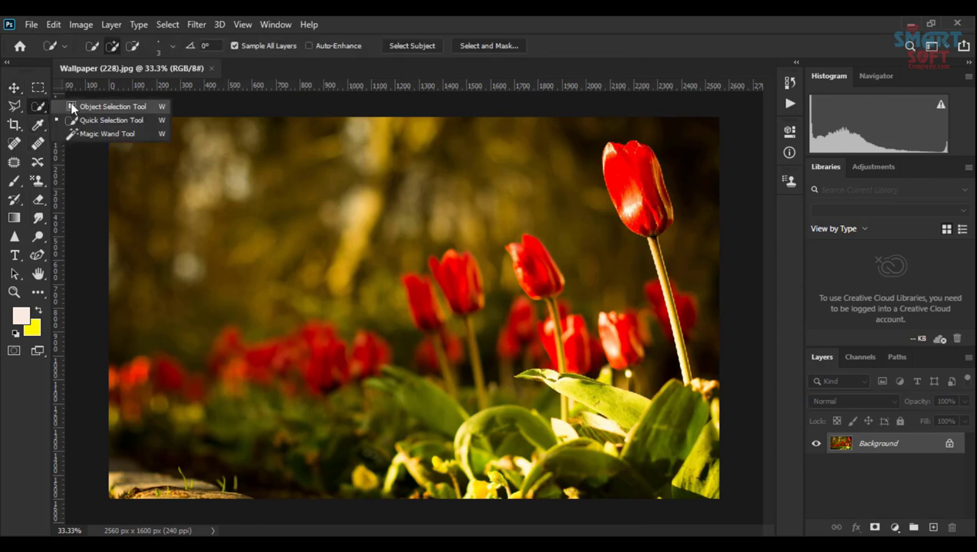
click(75, 105)
drag(584, 126, 712, 282)
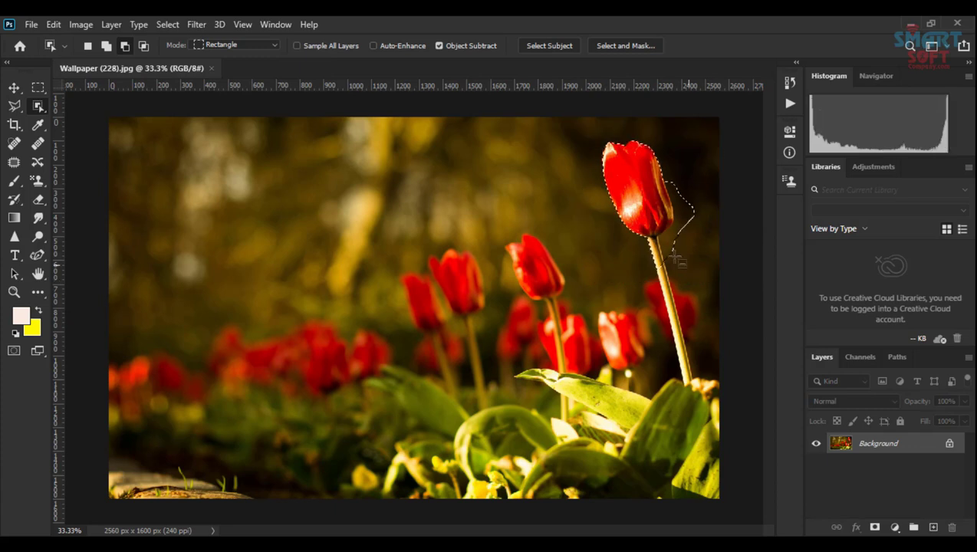
Step: Subtract the stray background area beside the tulip head from the selection with the Quick Selection tool
right_click(38, 106)
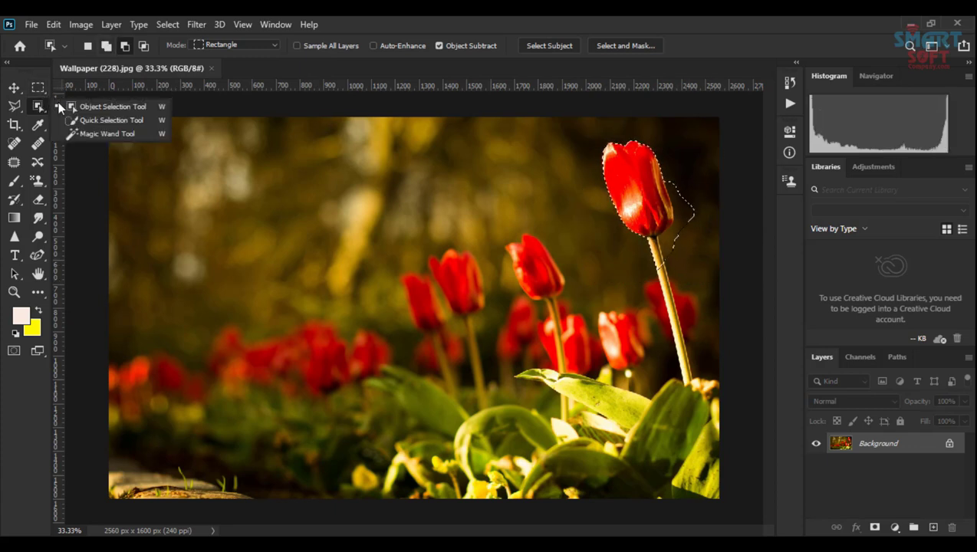
click(108, 119)
click(132, 45)
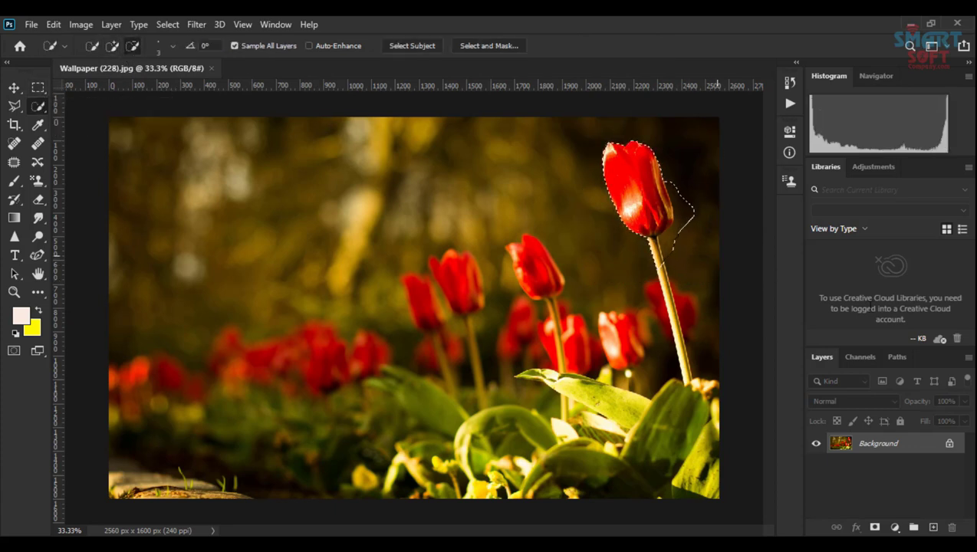
drag(680, 230, 692, 214)
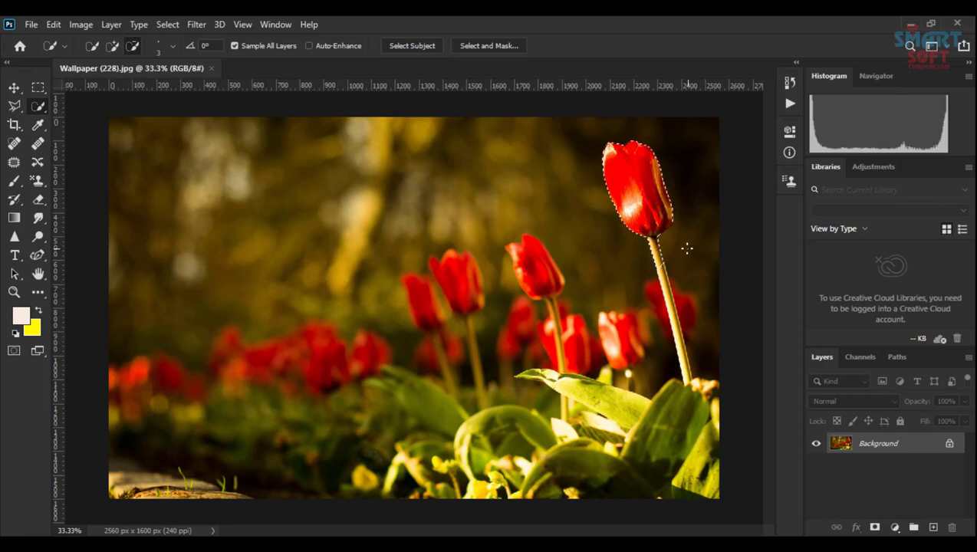
Step: Copy the selected tulip to a new layer and duplicate the Background layer
key(ctrl+j)
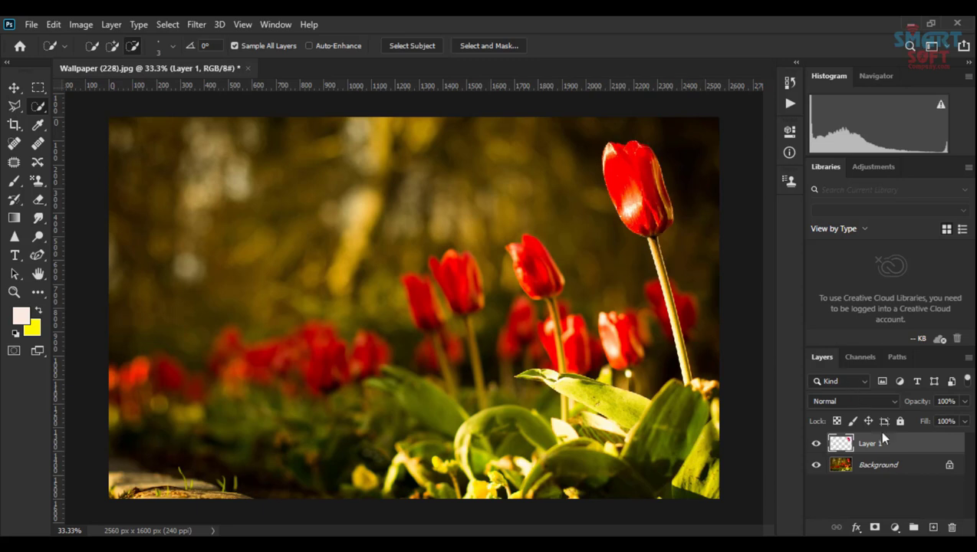
click(893, 465)
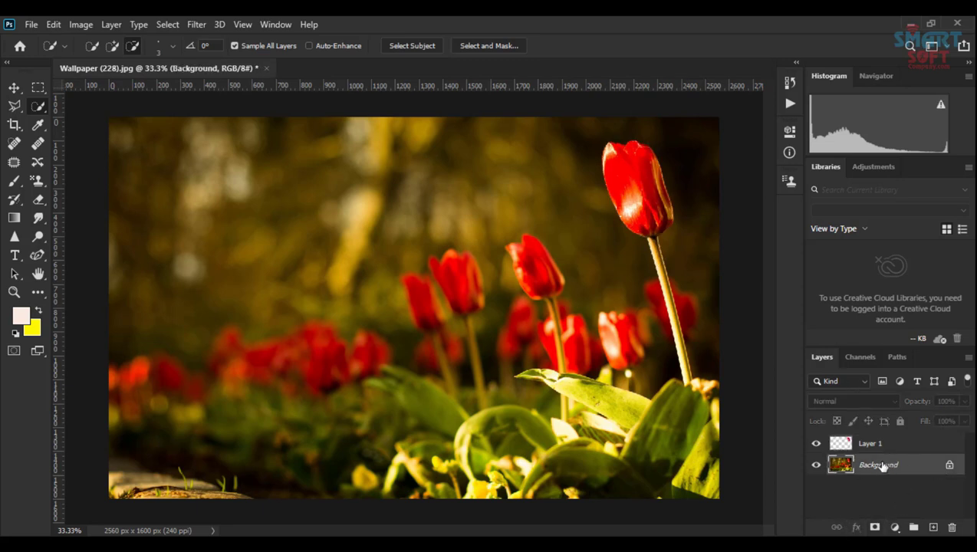
key(ctrl+j)
Step: Apply a Color Overlay to the Background copy in Color blend mode, using black 000000 at 100% opacity
click(856, 528)
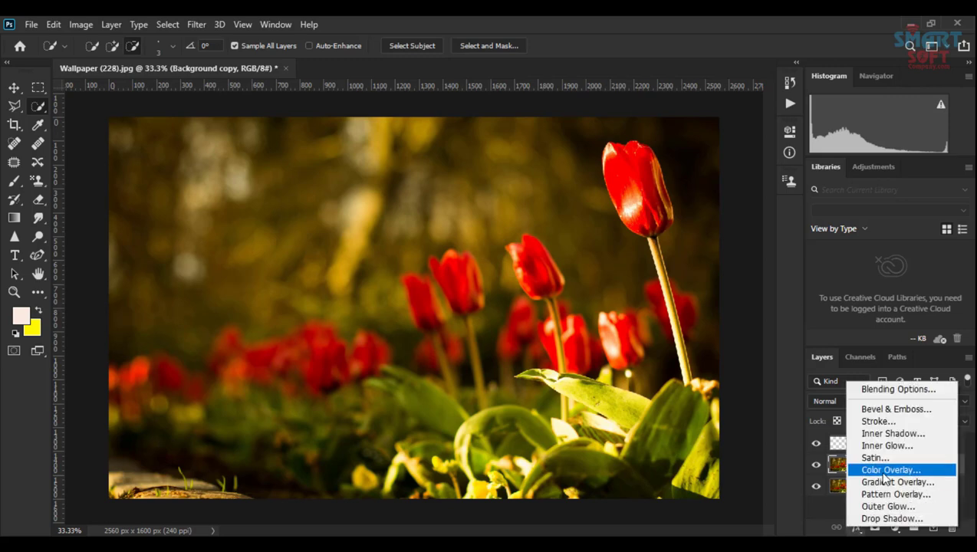
click(886, 470)
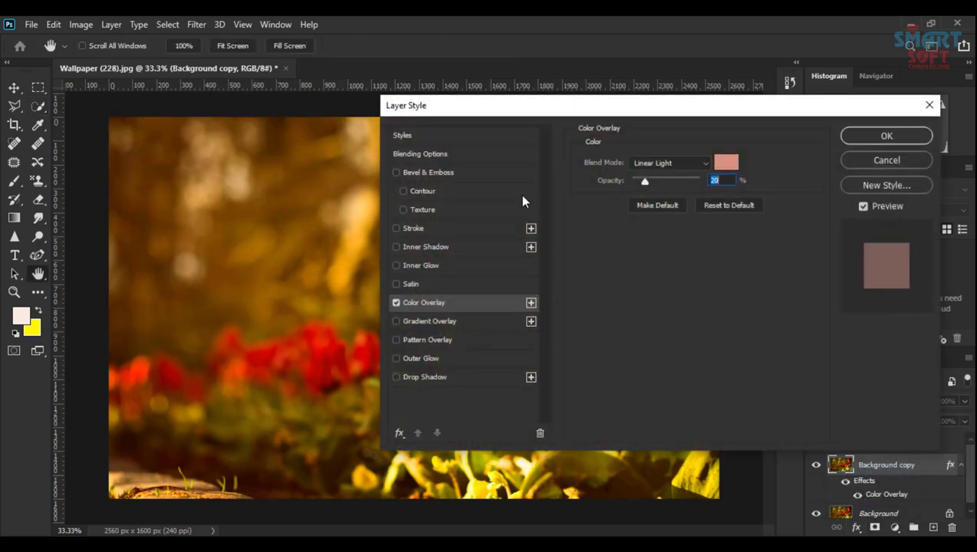
click(667, 163)
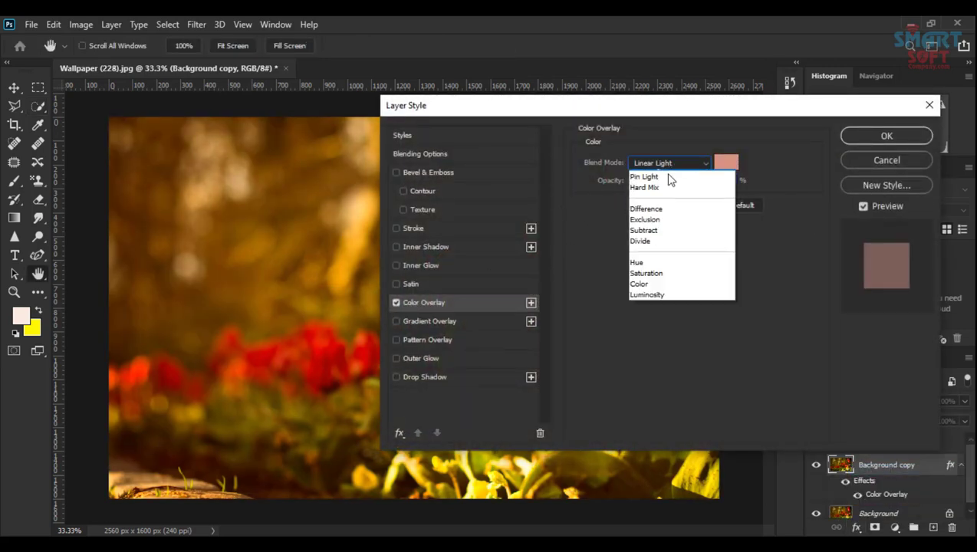
click(696, 495)
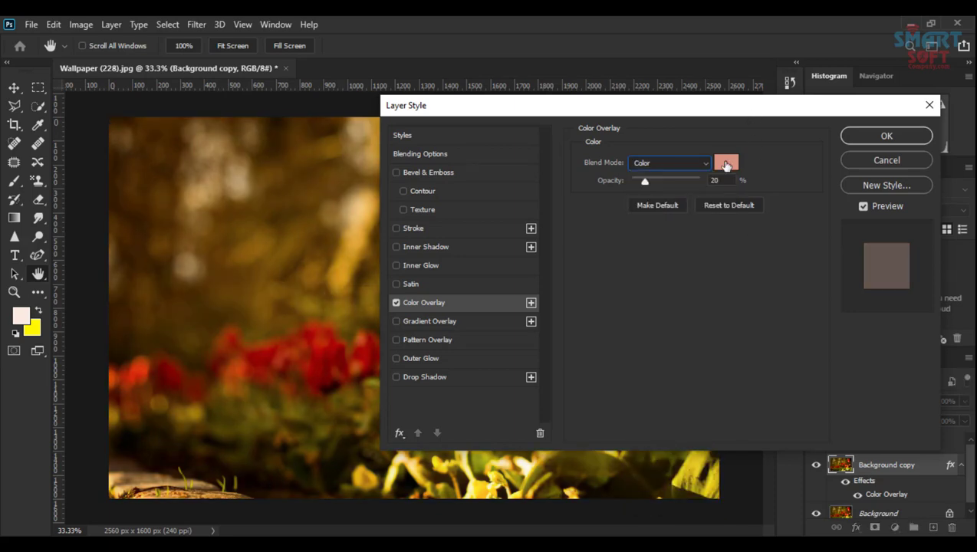
click(726, 162)
drag(613, 230, 565, 375)
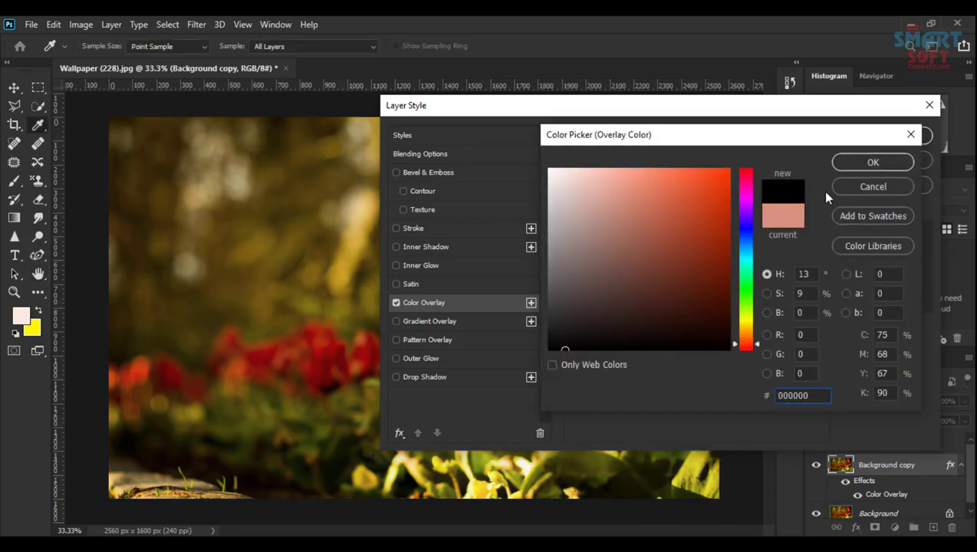
click(871, 162)
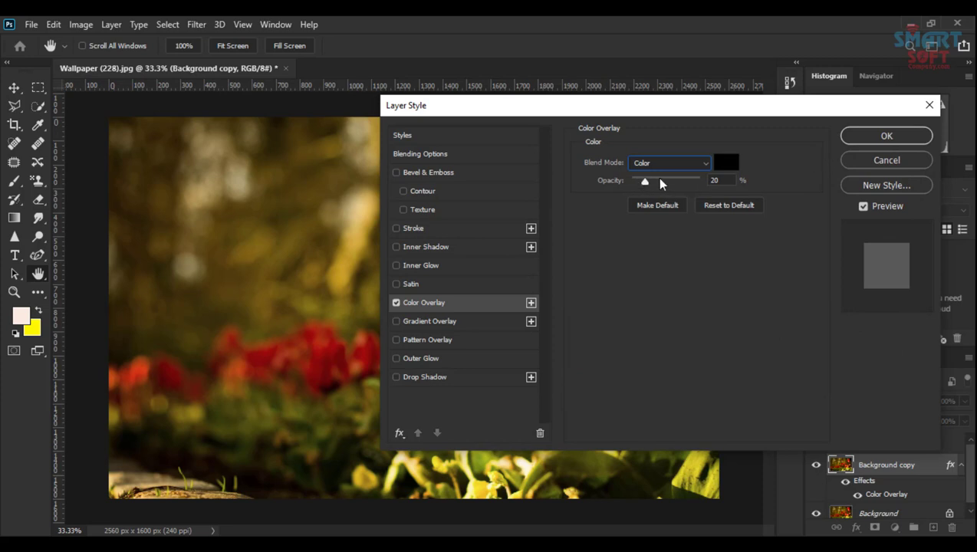
click(886, 136)
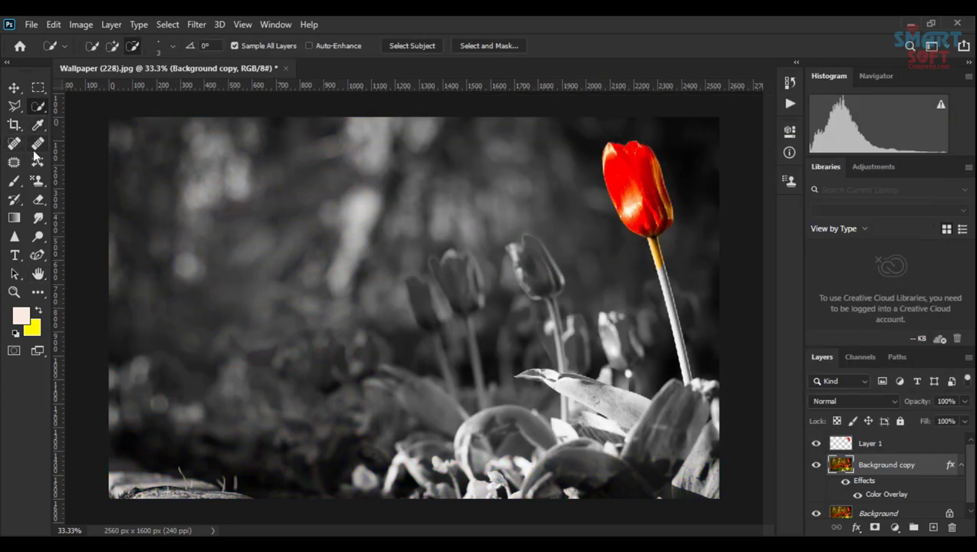
Step: Erase the coloured piece of stem below the tallest tulip's head on Layer 1 with the size 105 Eraser
key(e)
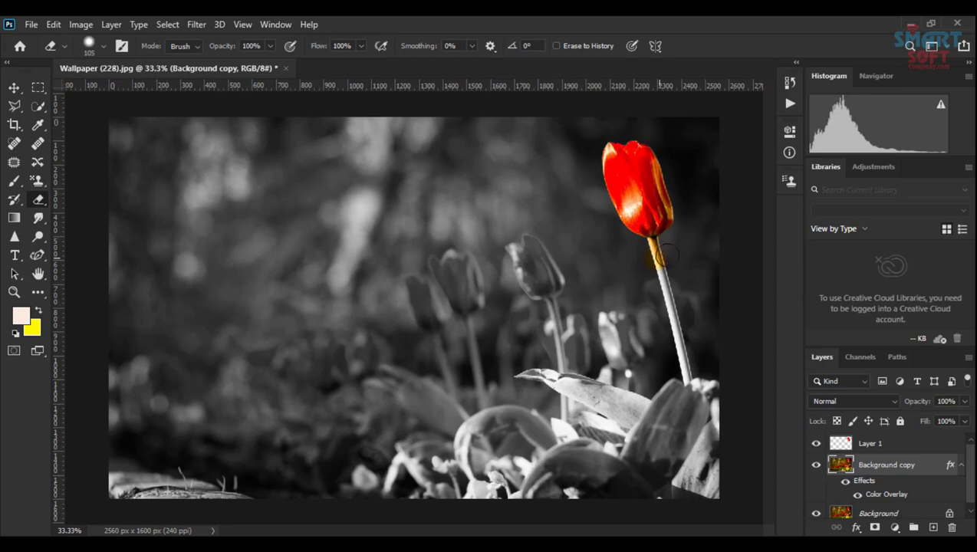
click(876, 447)
drag(669, 256, 674, 246)
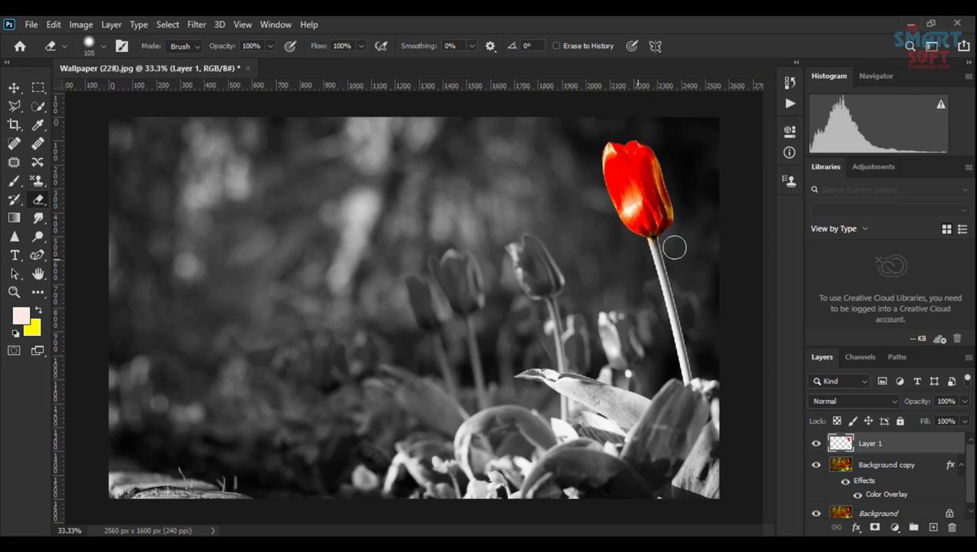
Step: Erase the grey Background copy over the two middle tulip heads so their red color shows through
click(890, 469)
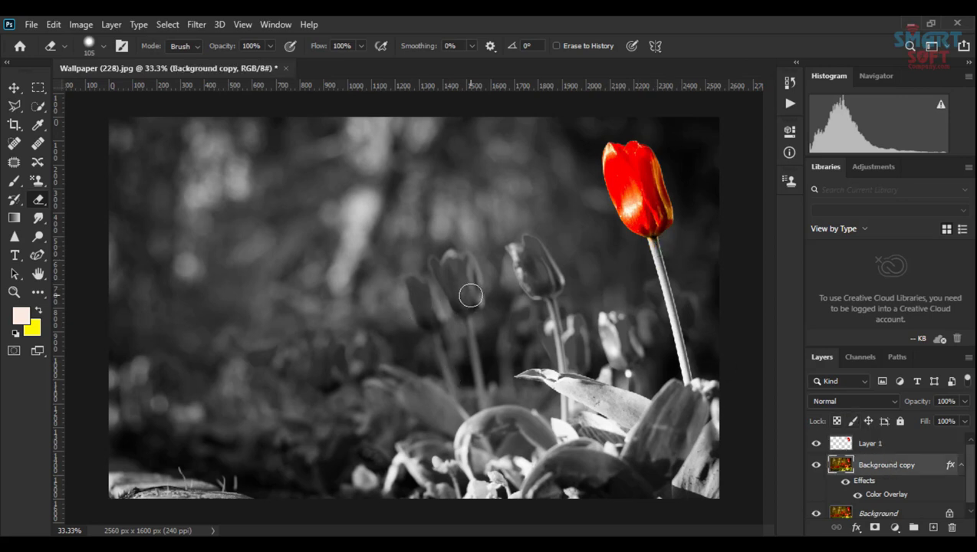
mouse_move(456, 284)
mouse_down()
mouse_move(459, 267)
mouse_move(440, 261)
mouse_move(468, 276)
mouse_move(471, 300)
mouse_move(441, 268)
mouse_up()
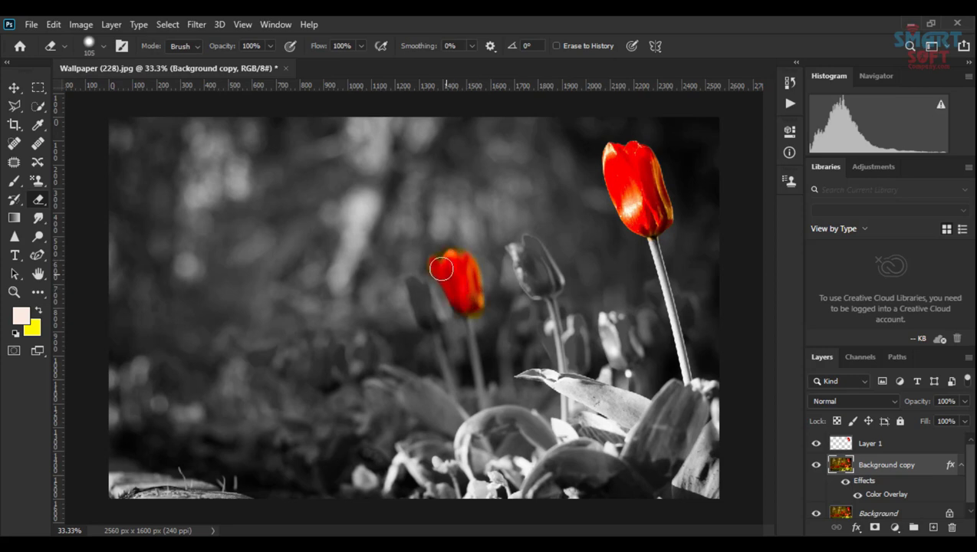
mouse_move(516, 252)
mouse_down()
mouse_move(535, 282)
mouse_move(553, 283)
mouse_move(531, 246)
mouse_move(518, 240)
mouse_move(521, 249)
mouse_up()
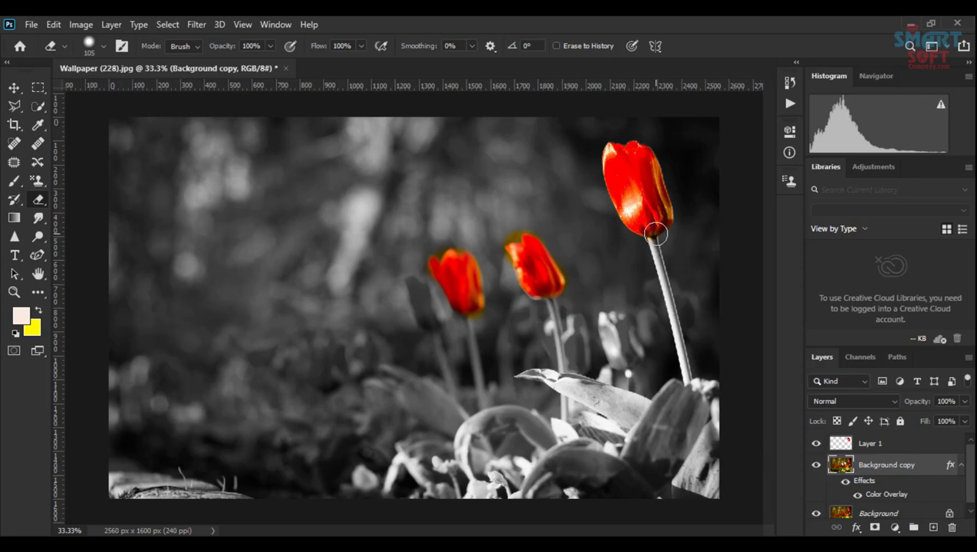
Step: Reduce the Eraser to 51 px and erase the Background copy along the tallest tulip's stem to restore its color
key(ctrl+plus)
drag(652, 233, 142, 366)
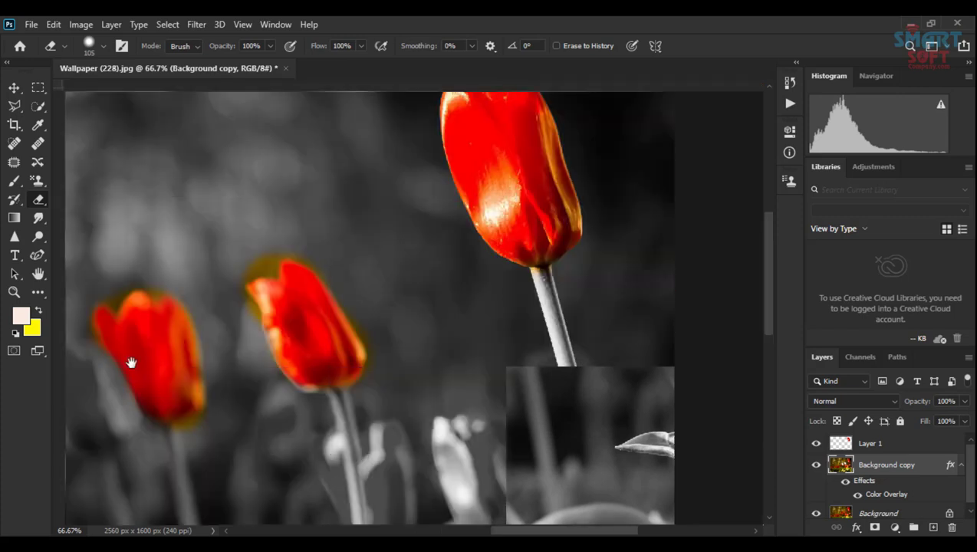
alt+right_click(392, 332)
mouse_move(392, 331)
mouse_down()
mouse_move(368, 296)
mouse_move(397, 362)
mouse_move(416, 441)
mouse_up()
alt+right_click(389, 320)
key(ctrl+z)
alt+right_click(392, 322)
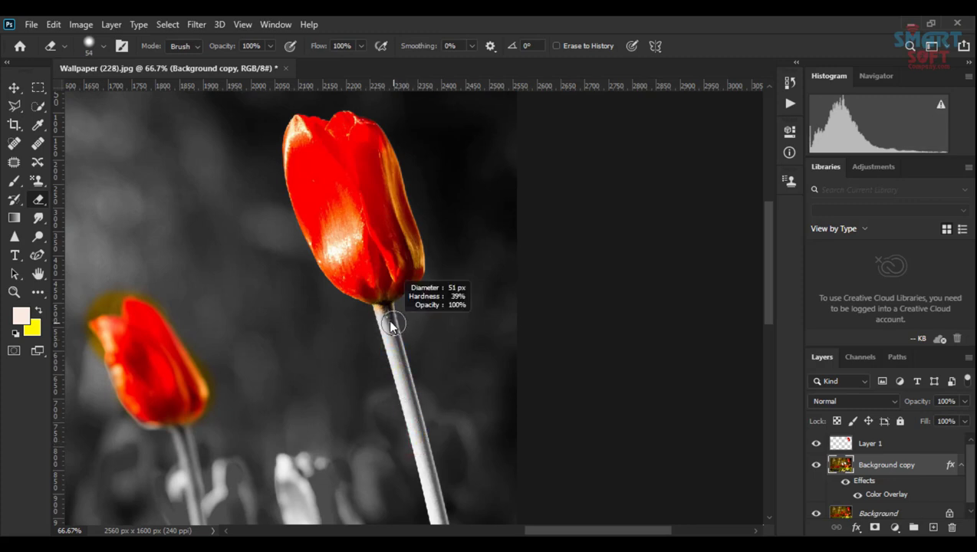
mouse_move(383, 304)
mouse_down()
mouse_move(403, 390)
mouse_move(414, 396)
mouse_move(394, 305)
mouse_move(433, 497)
mouse_up()
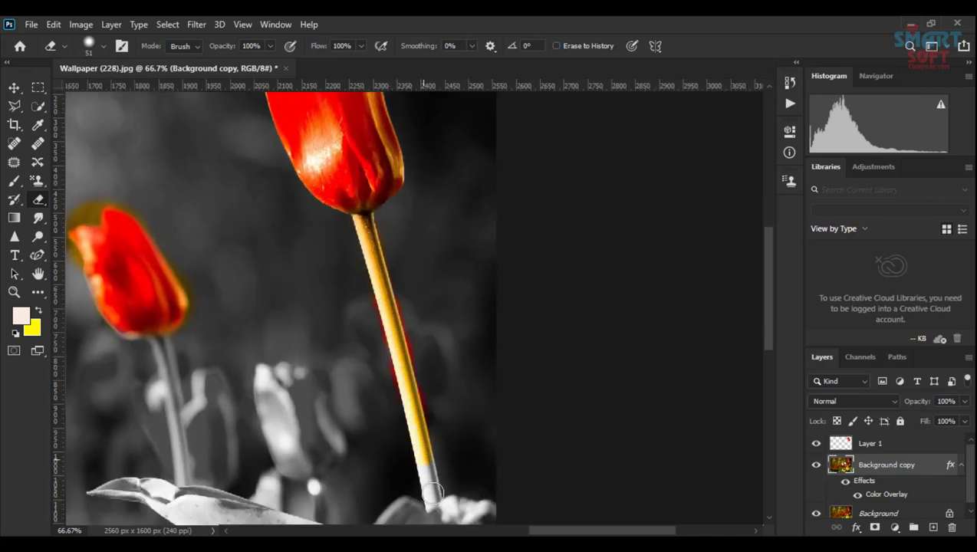
scroll(481, 286, down, 1)
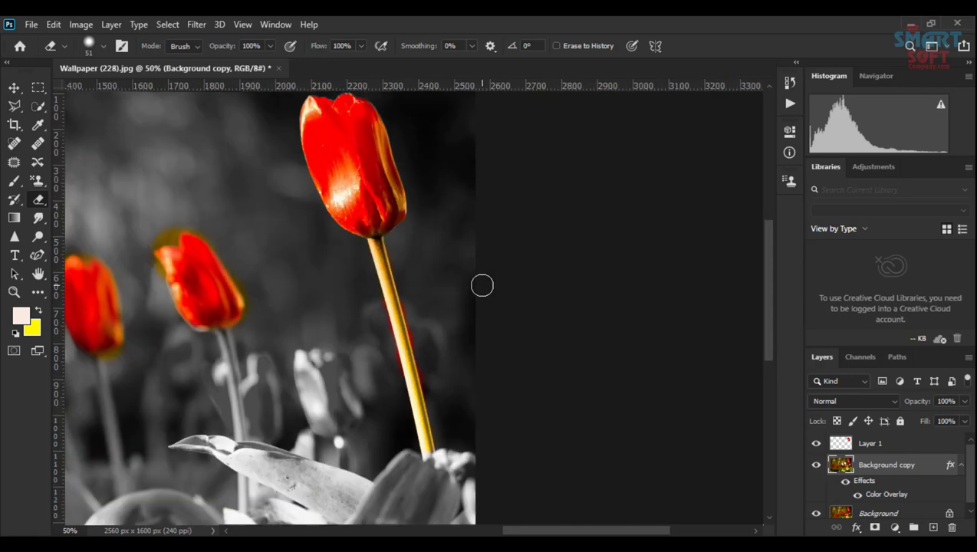
scroll(482, 285, down, 1)
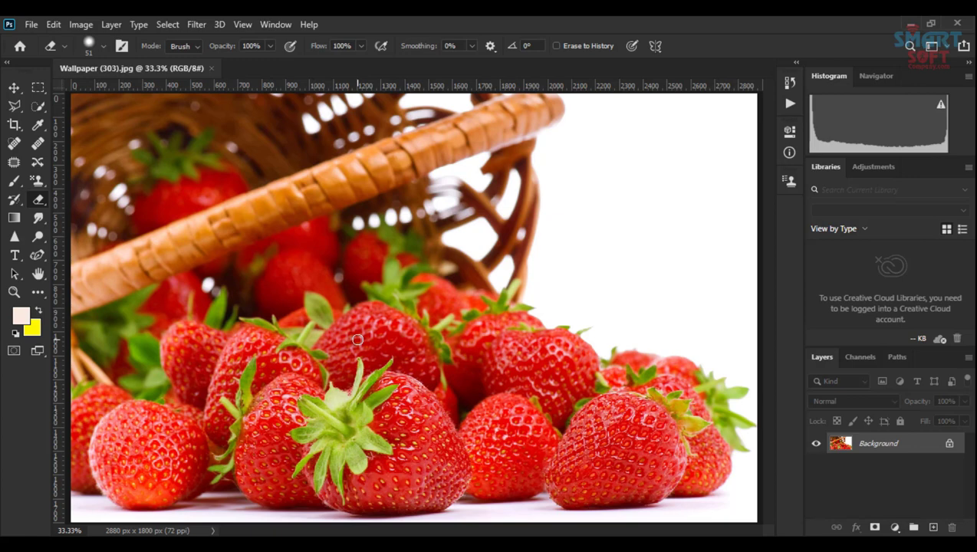
Step: Duplicate the Background layer of the strawberry photo Wallpaper (303).jpg
click(356, 341)
key(ctrl+z)
key(ctrl+j)
Step: Apply a black Color Overlay to Layer 1 in Color blend mode at 100% opacity
click(856, 528)
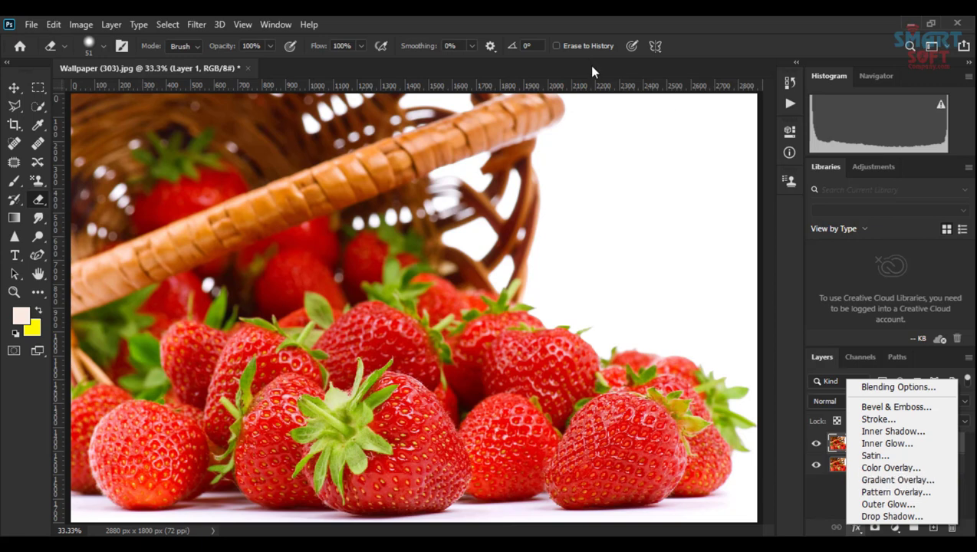
click(527, 29)
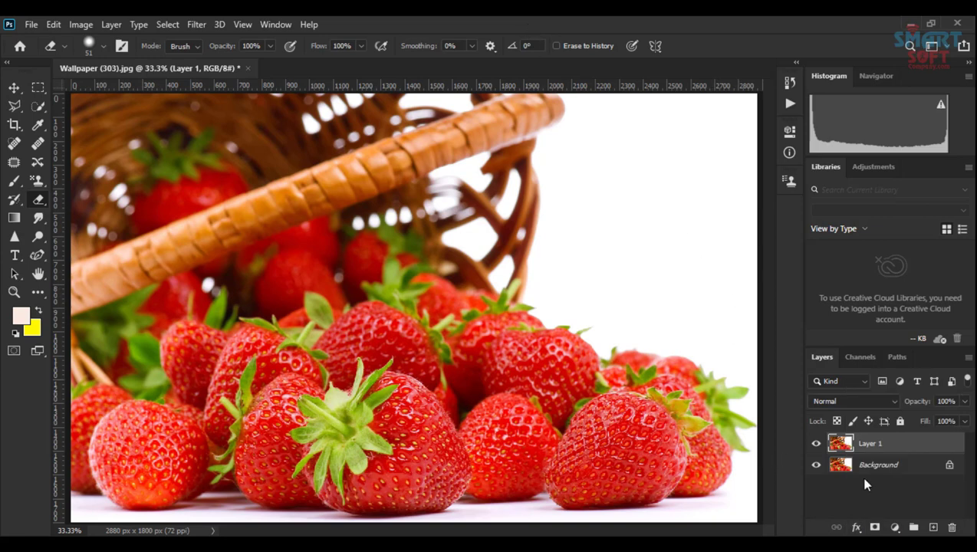
click(856, 528)
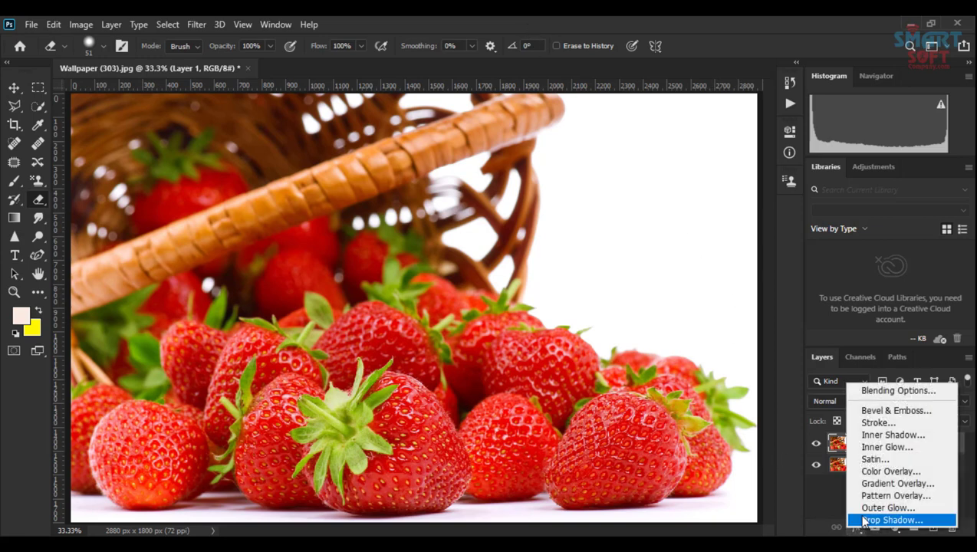
click(881, 470)
drag(506, 111, 645, 102)
drag(822, 100, 681, 73)
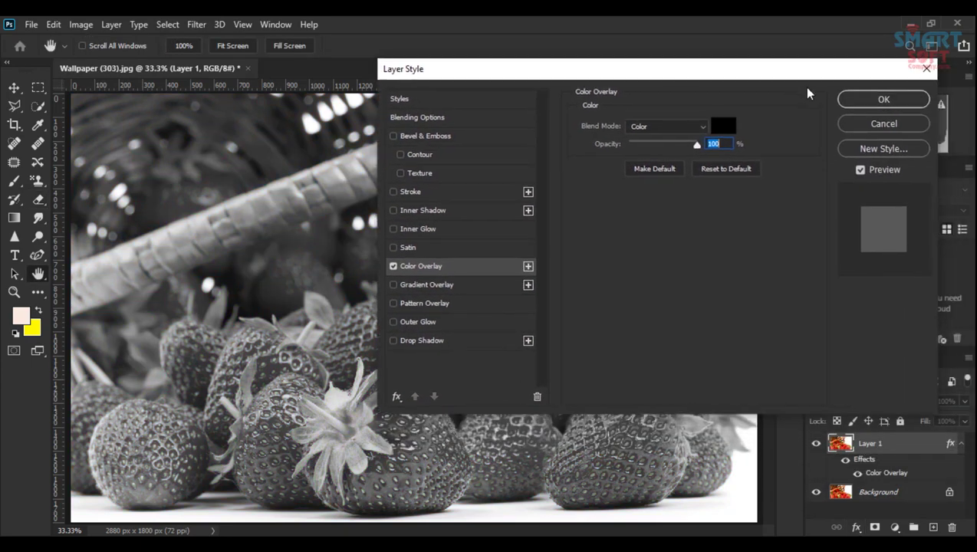
click(866, 102)
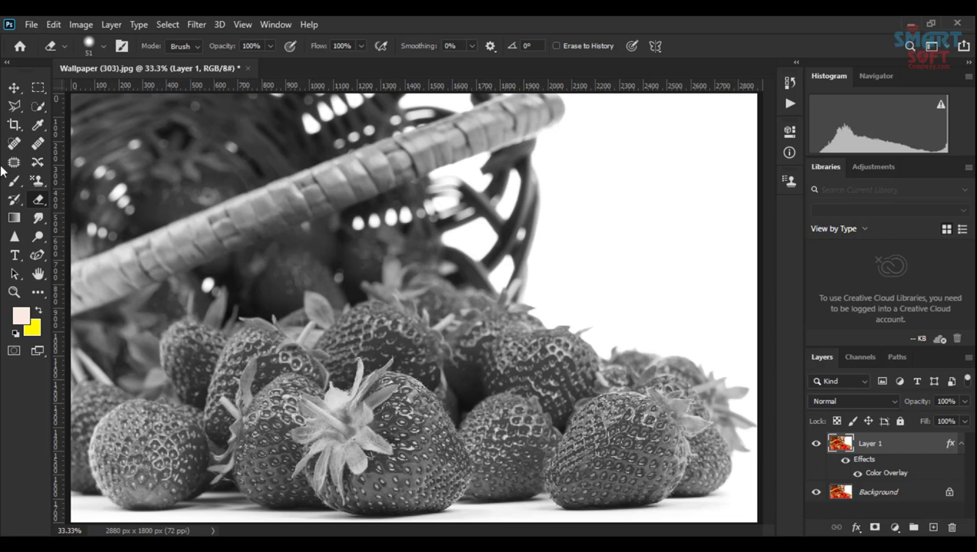
Step: Select the large front strawberry on the far right of the Background with Object Selection and copy it to a new layer above Layer 1
drag(356, 435, 380, 428)
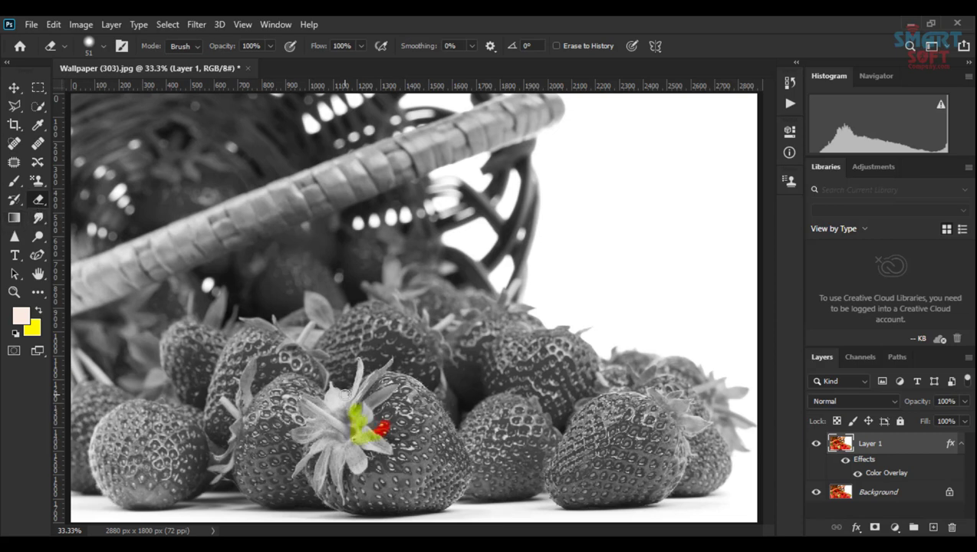
key(ctrl+z)
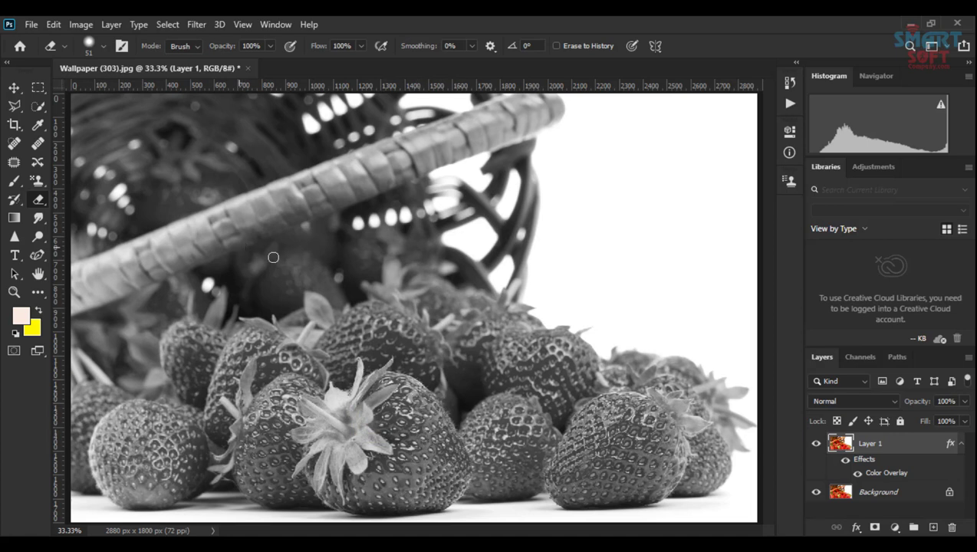
click(870, 492)
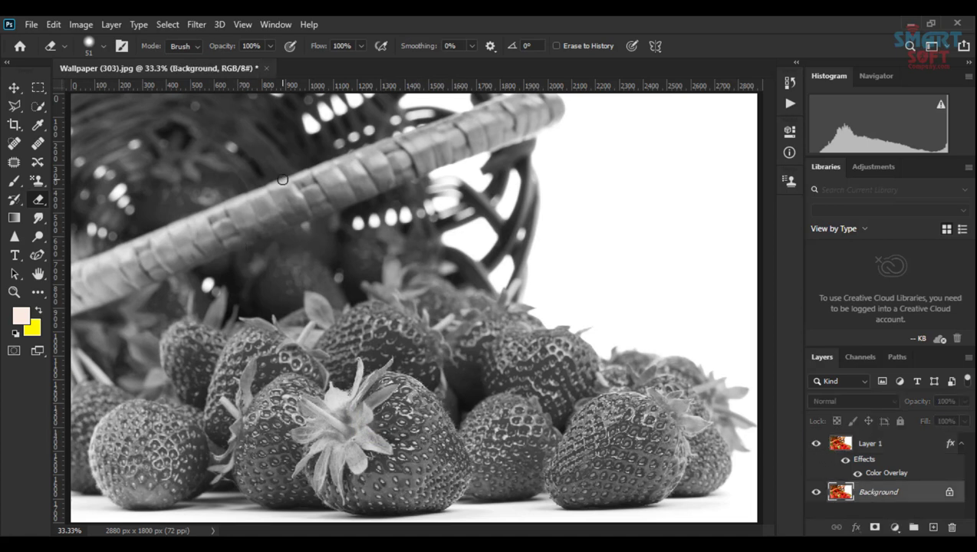
click(41, 109)
click(84, 104)
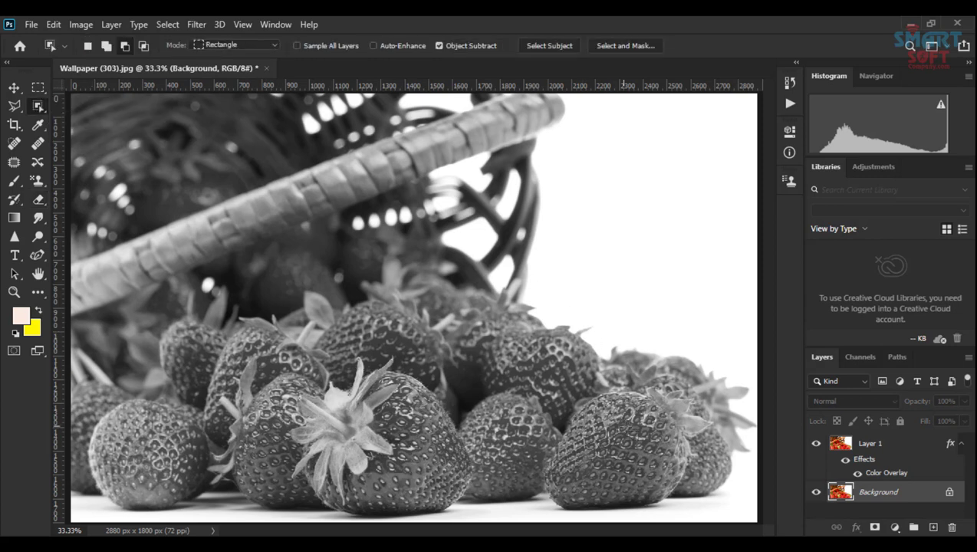
drag(550, 380, 705, 519)
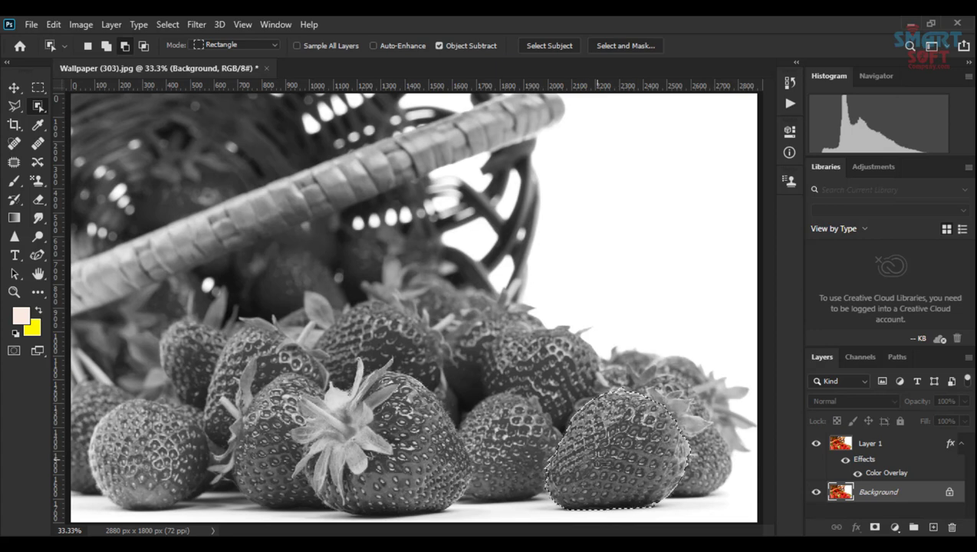
key(ctrl+j)
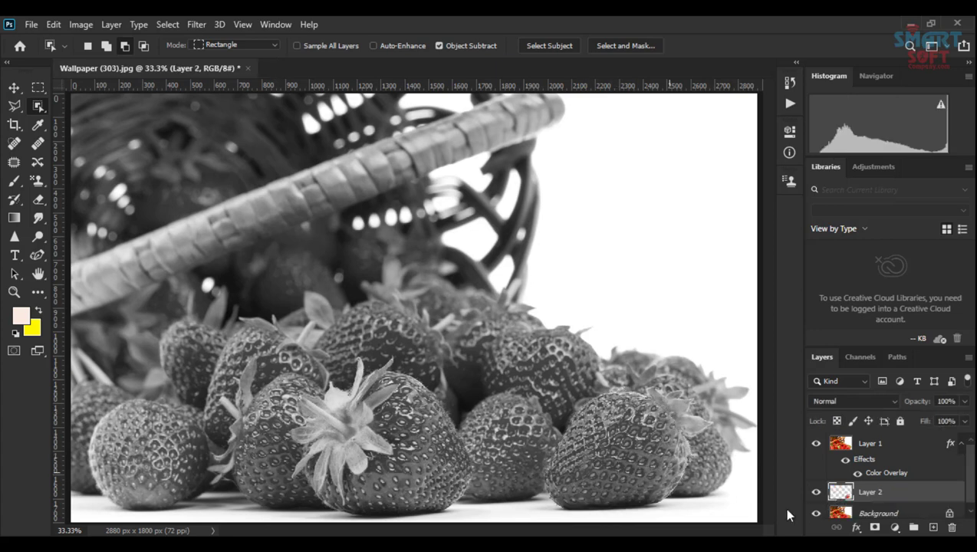
drag(854, 494, 854, 439)
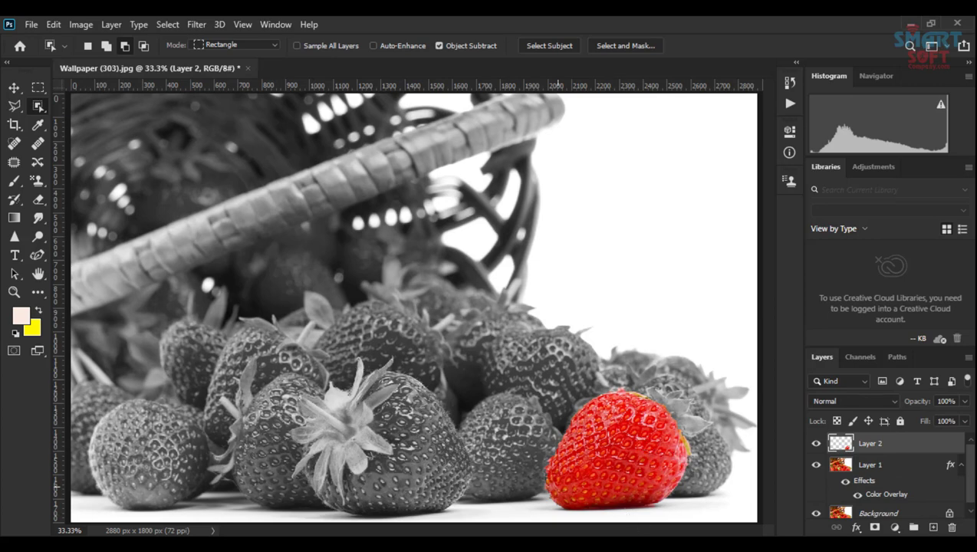
Step: Add a Color Overlay to the strawberry on Layer 2 in Color blend mode at 100% opacity and pick a purple shade
click(854, 527)
click(883, 472)
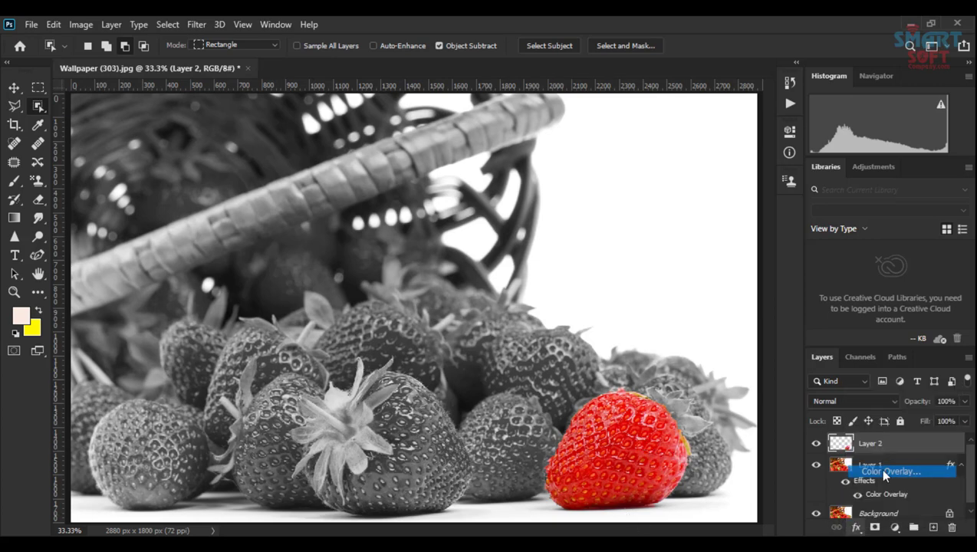
drag(551, 68, 210, 39)
click(379, 95)
drag(610, 261, 630, 262)
drag(677, 132, 712, 94)
drag(711, 195, 742, 316)
drag(778, 286, 721, 175)
text(8b00f6)
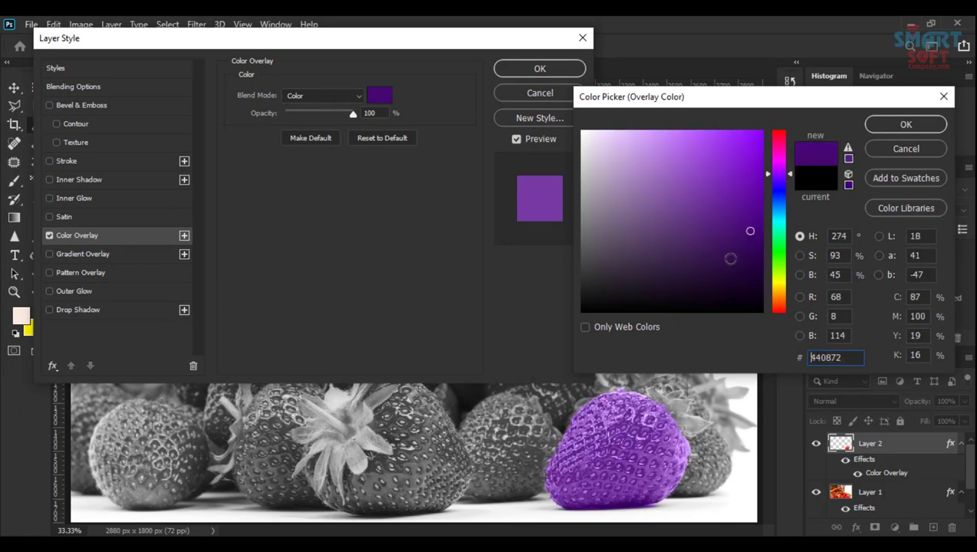
Step: Try green, orange and lime green (53ff10) as the strawberry's overlay color
click(778, 246)
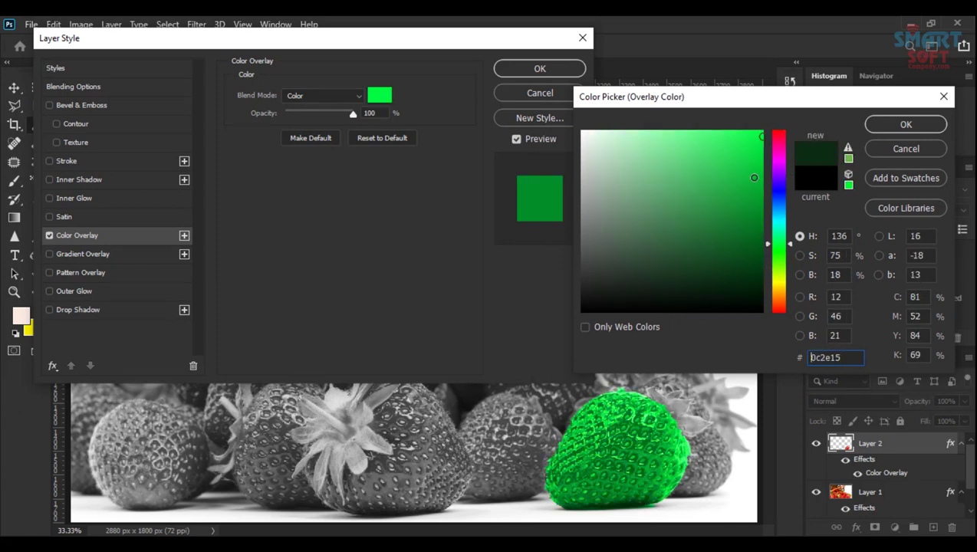
click(778, 295)
drag(726, 238, 762, 159)
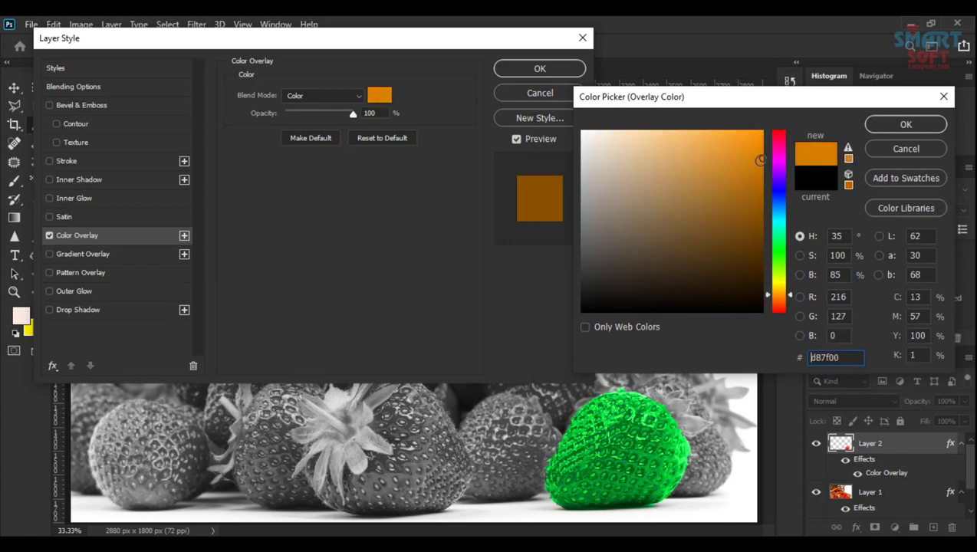
drag(776, 244, 774, 259)
click(751, 131)
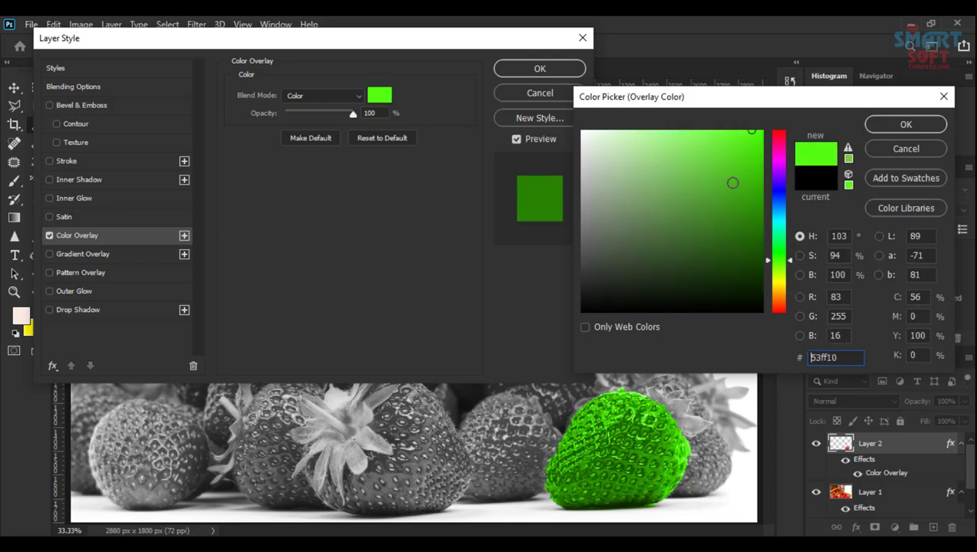
Step: Settle on blue (0060ff) as the Layer 2 strawberry's overlay color and apply the layer style
click(778, 203)
click(761, 131)
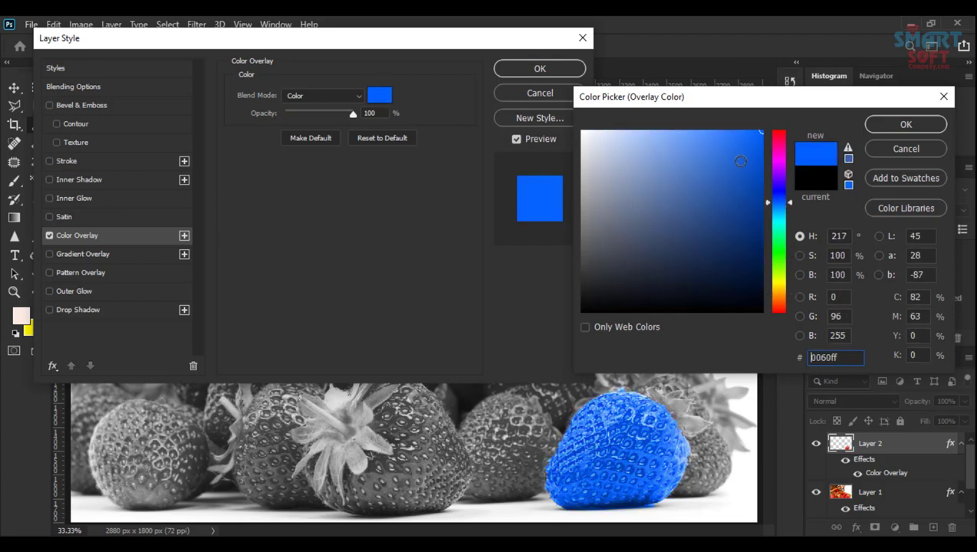
click(905, 124)
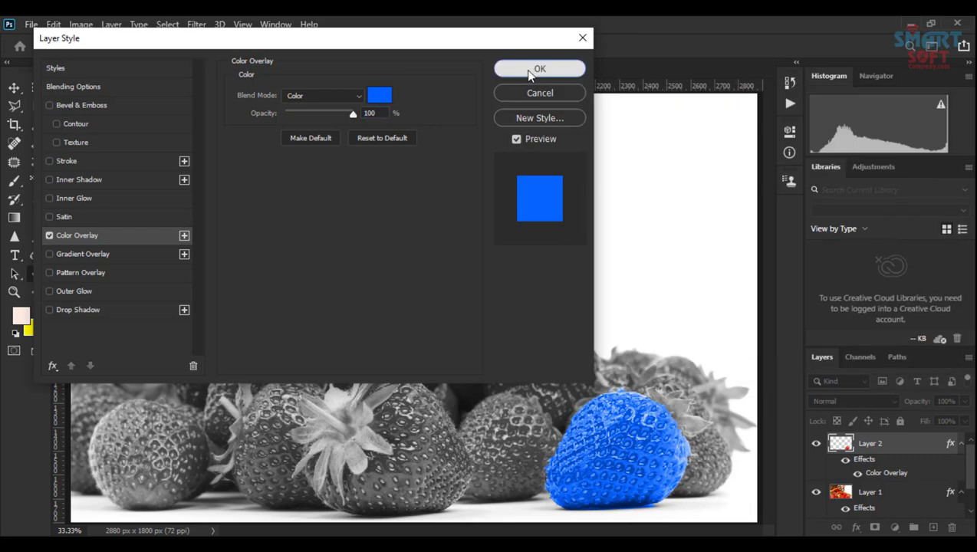
click(536, 68)
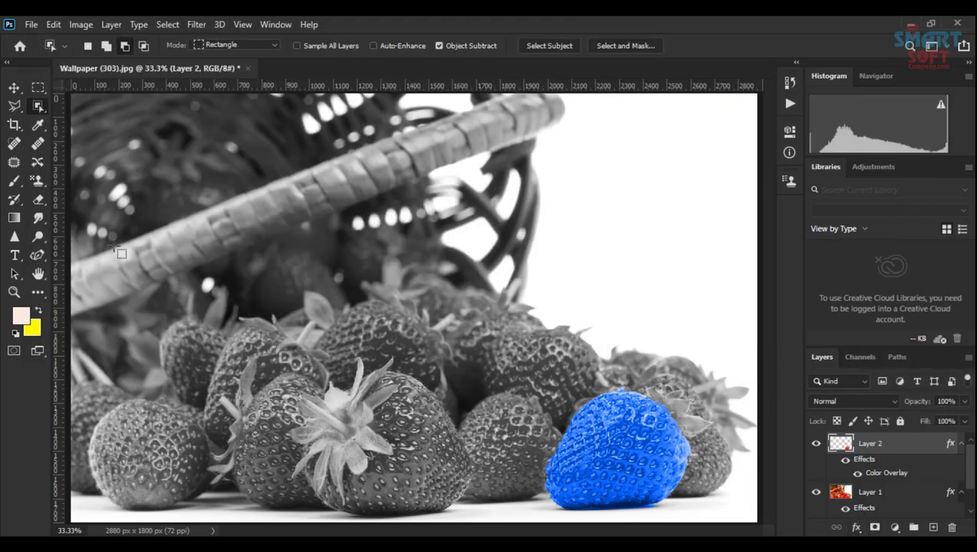
Step: Select the round front strawberry at the photo's far left on Layer 1 with Object Selection and copy it to a new layer
click(877, 497)
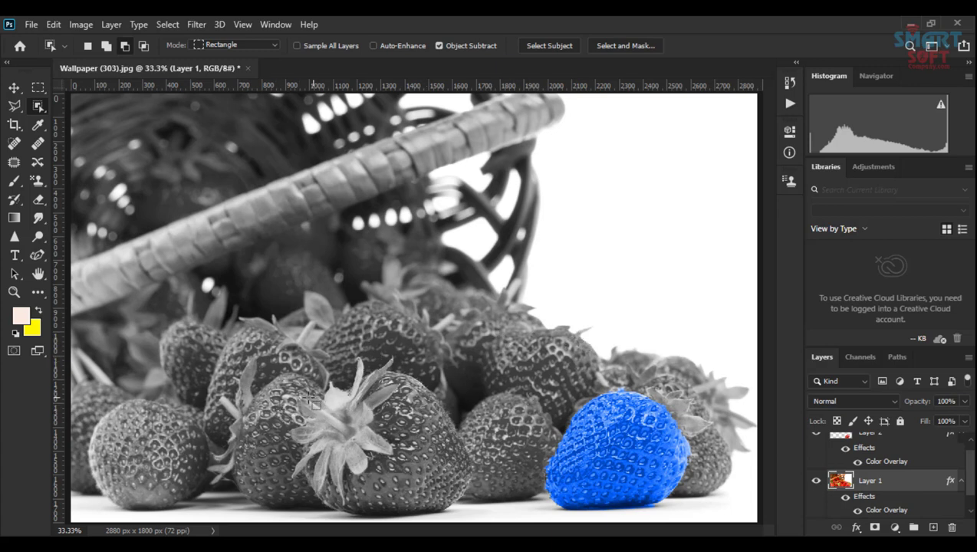
drag(85, 407, 220, 520)
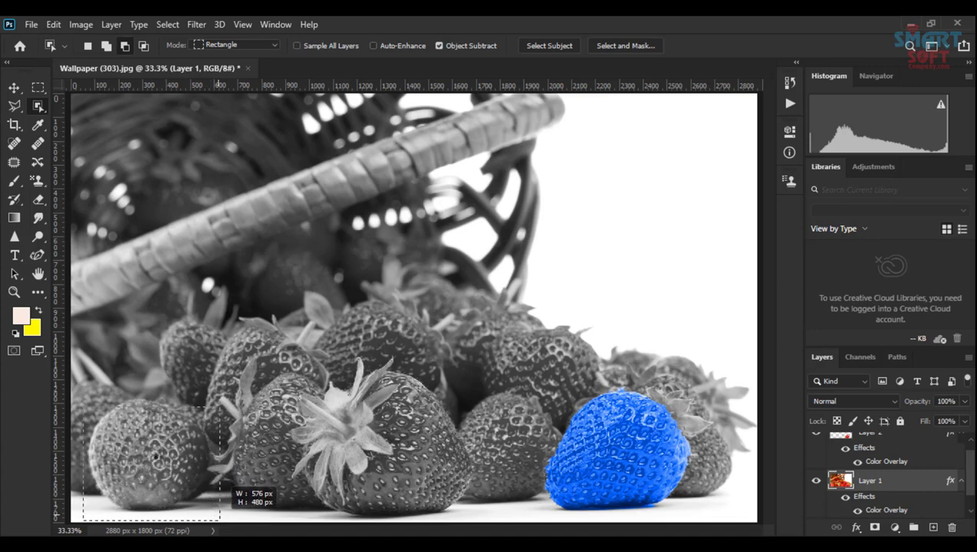
drag(156, 456, 151, 420)
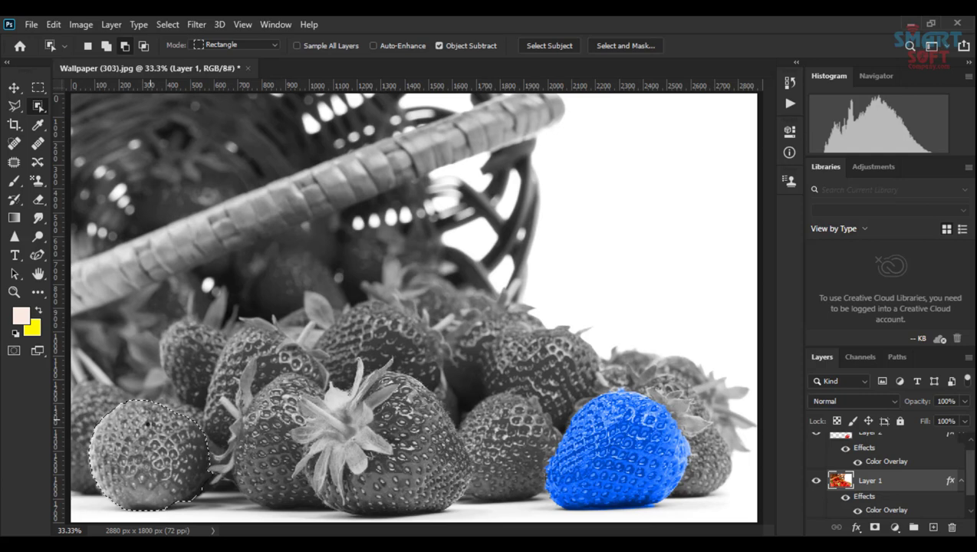
key(ctrl+j)
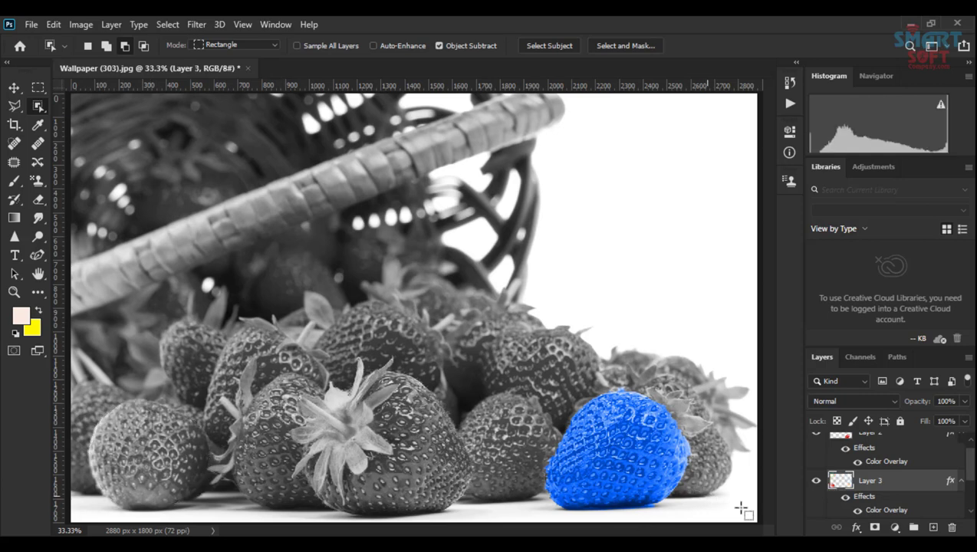
Step: Change the Color Overlay of the copied strawberry on Layer 3 to red (ff0000)
click(860, 529)
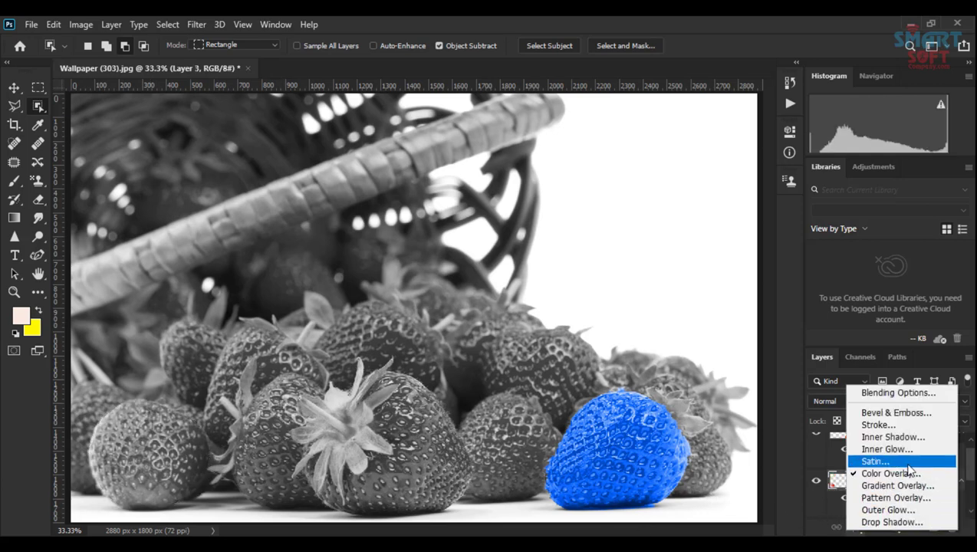
click(911, 475)
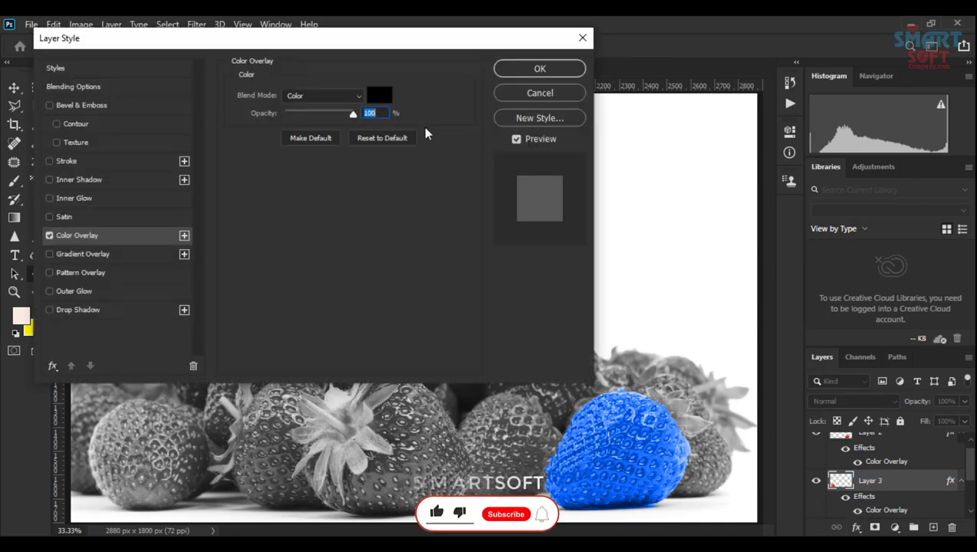
drag(320, 39, 581, 37)
click(631, 88)
text(ff0000)
click(905, 125)
click(790, 61)
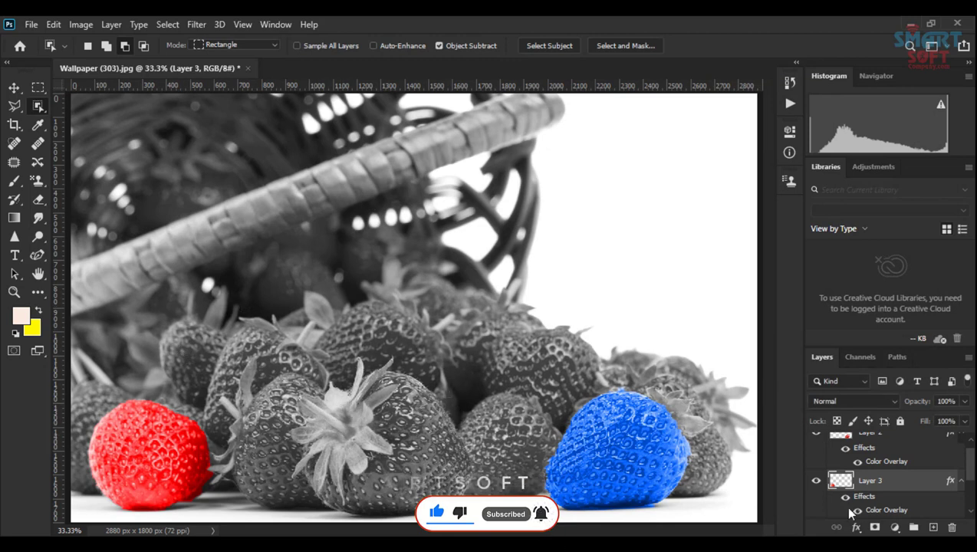
Step: Select the strawberry behind the leafy front-center one on the Background with Object Selection and copy it to a new layer
scroll(889, 491, down, 3)
click(874, 504)
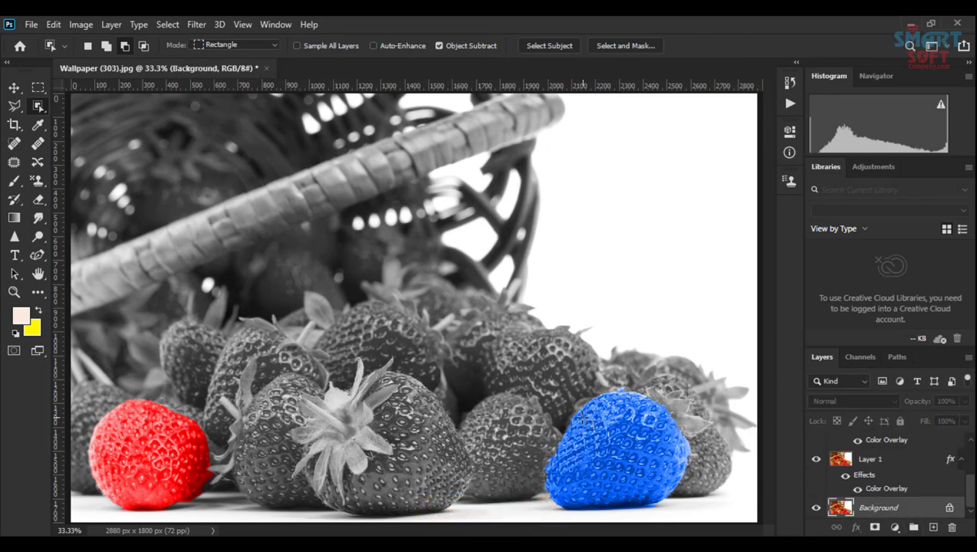
drag(299, 304, 454, 396)
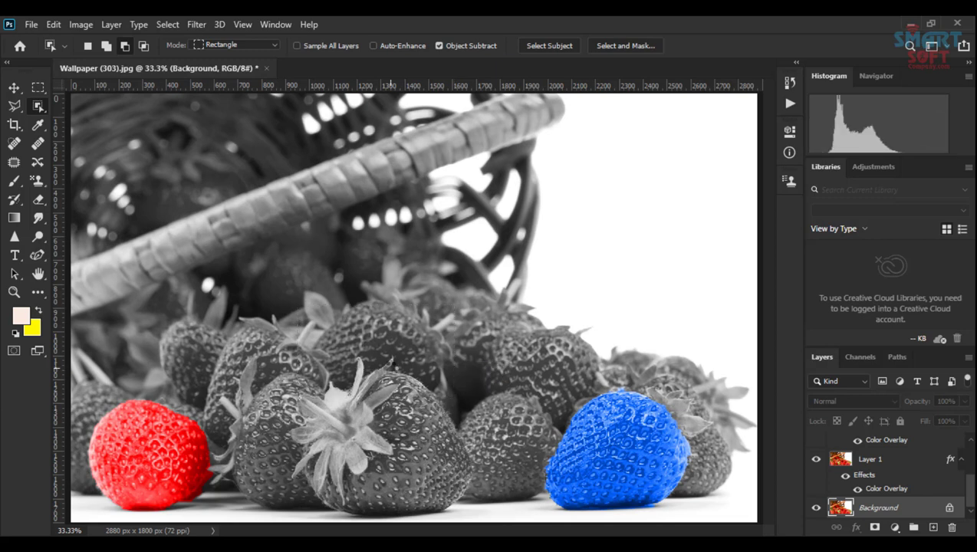
key(ctrl+j)
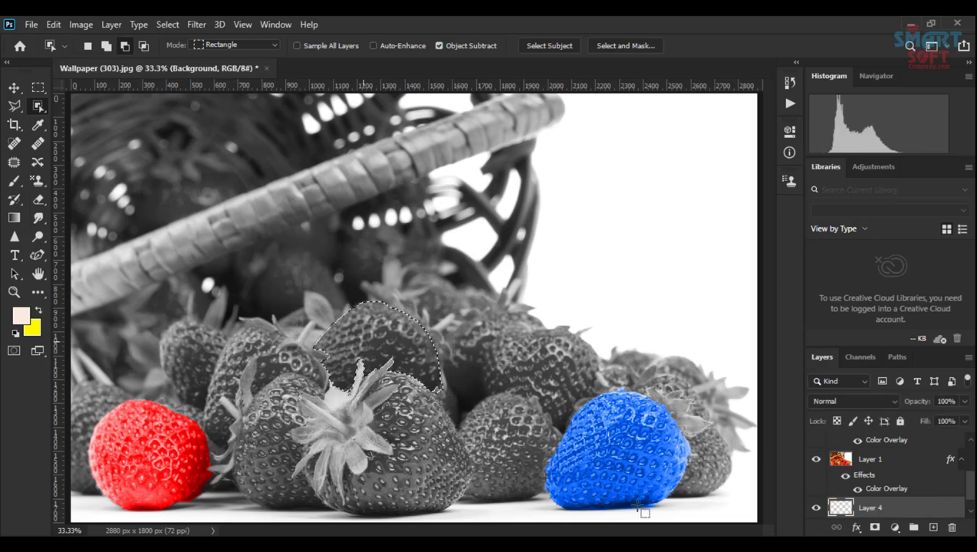
click(856, 528)
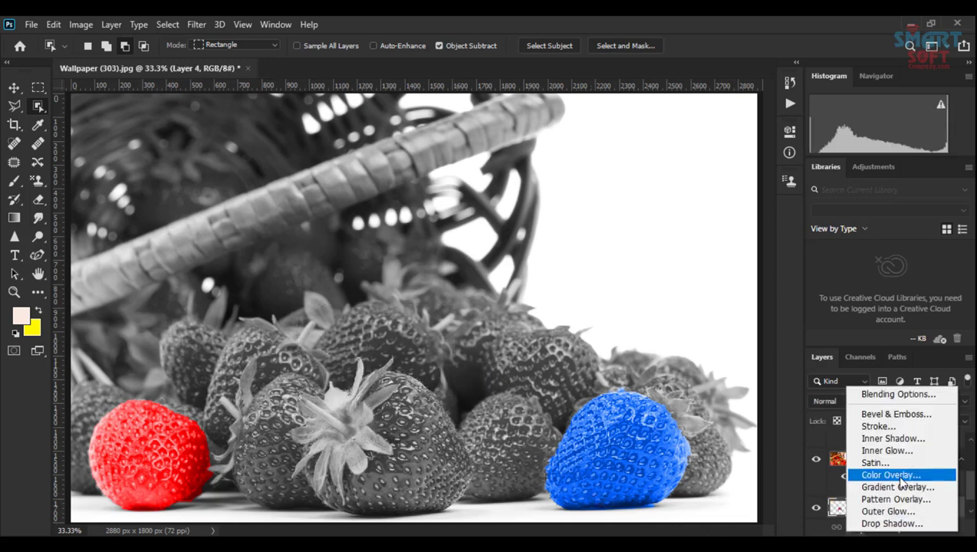
click(903, 474)
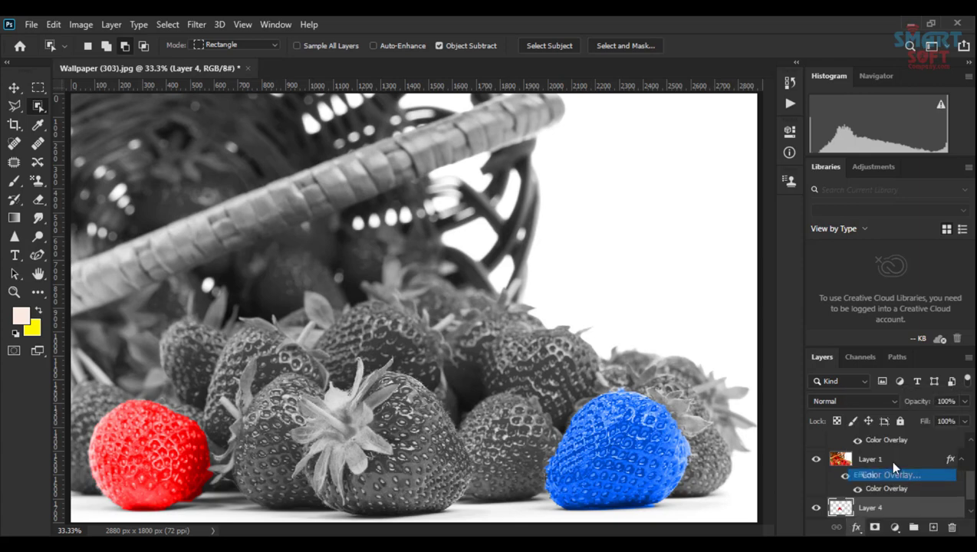
drag(486, 43, 676, 57)
click(946, 101)
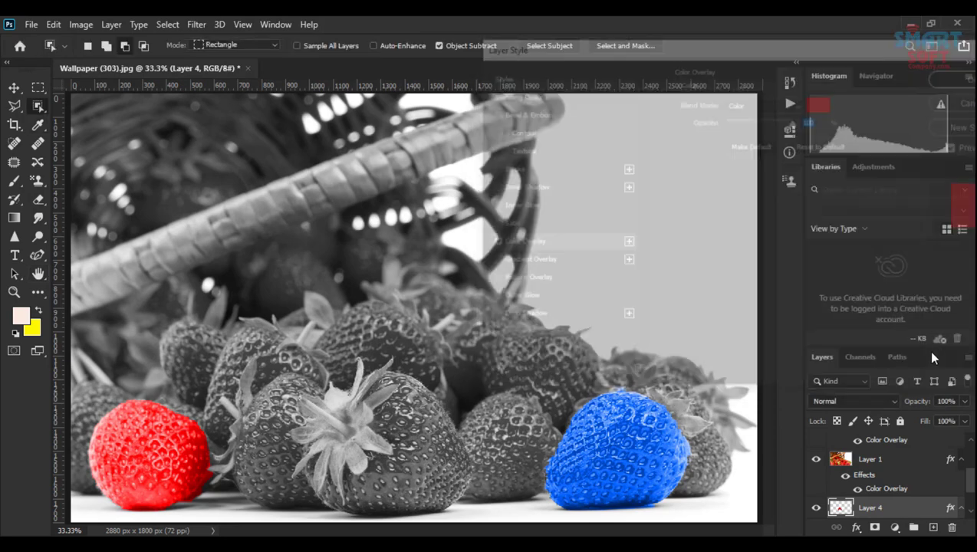
Step: Move Layer 4 with the copied middle strawberry directly above Layer 1 in the layer stack
scroll(928, 507, down, 1)
drag(907, 490, 899, 435)
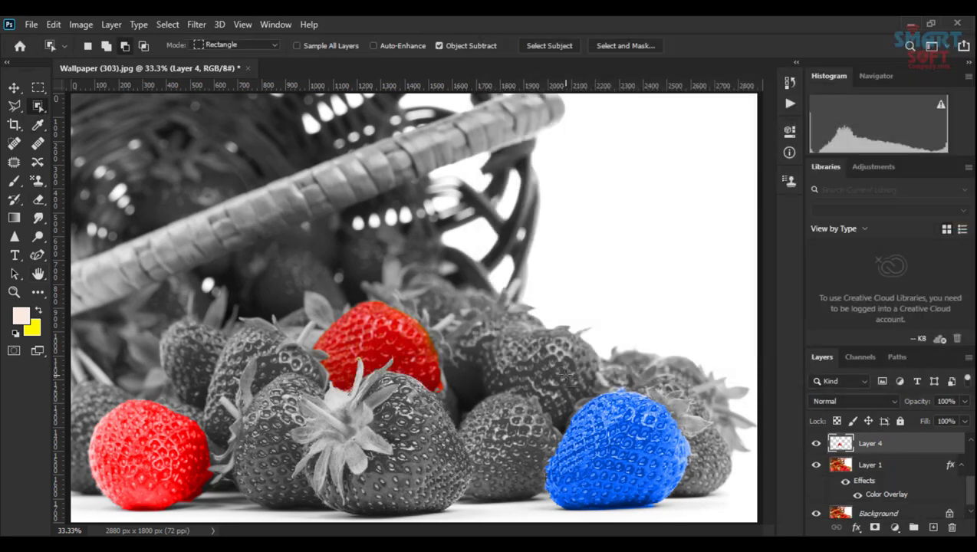